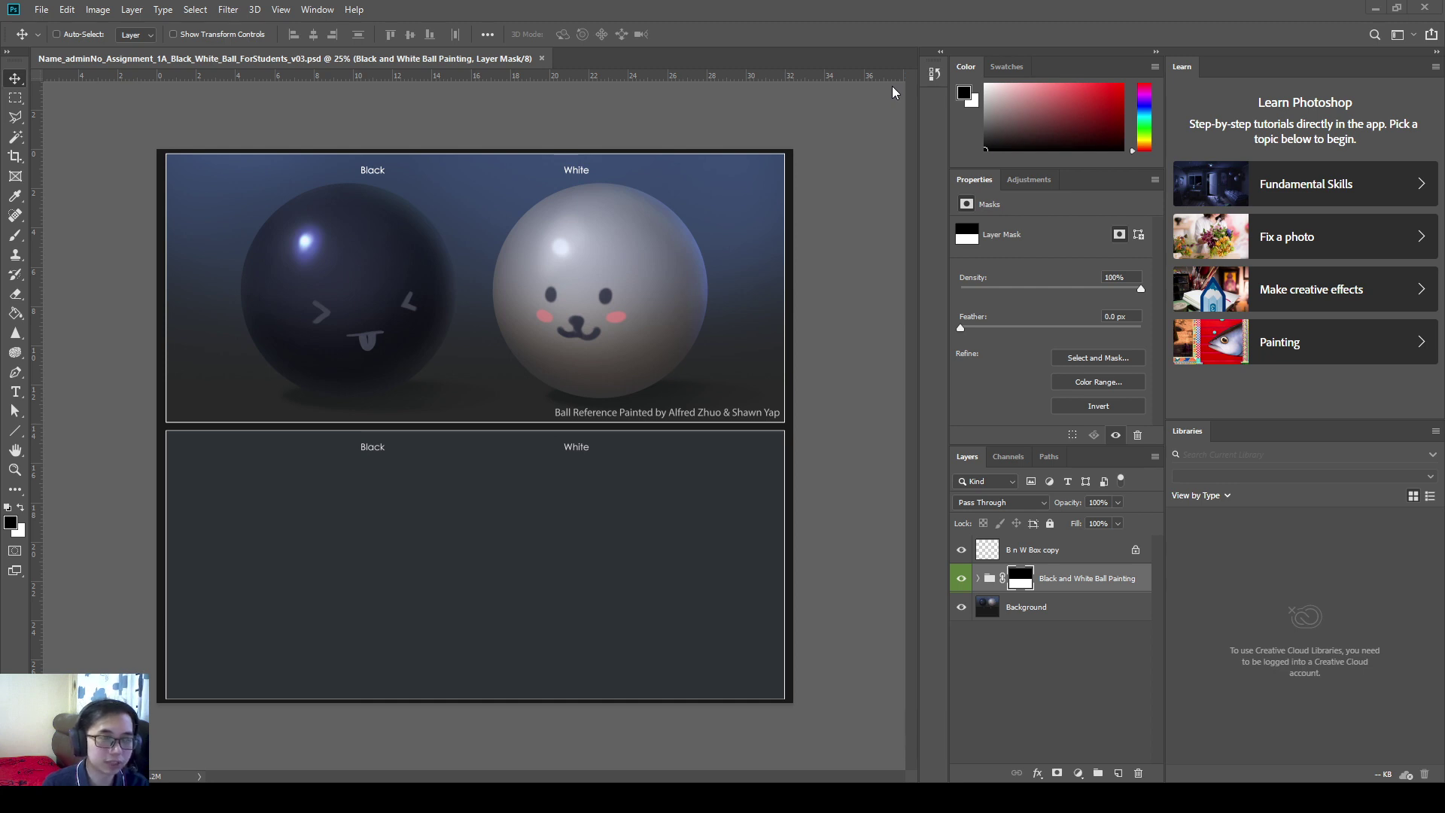
- Open and close Photoshop's Window menu twice without choosing a panel
left_click(310, 9)
left_click(310, 9)
left_click(310, 9)
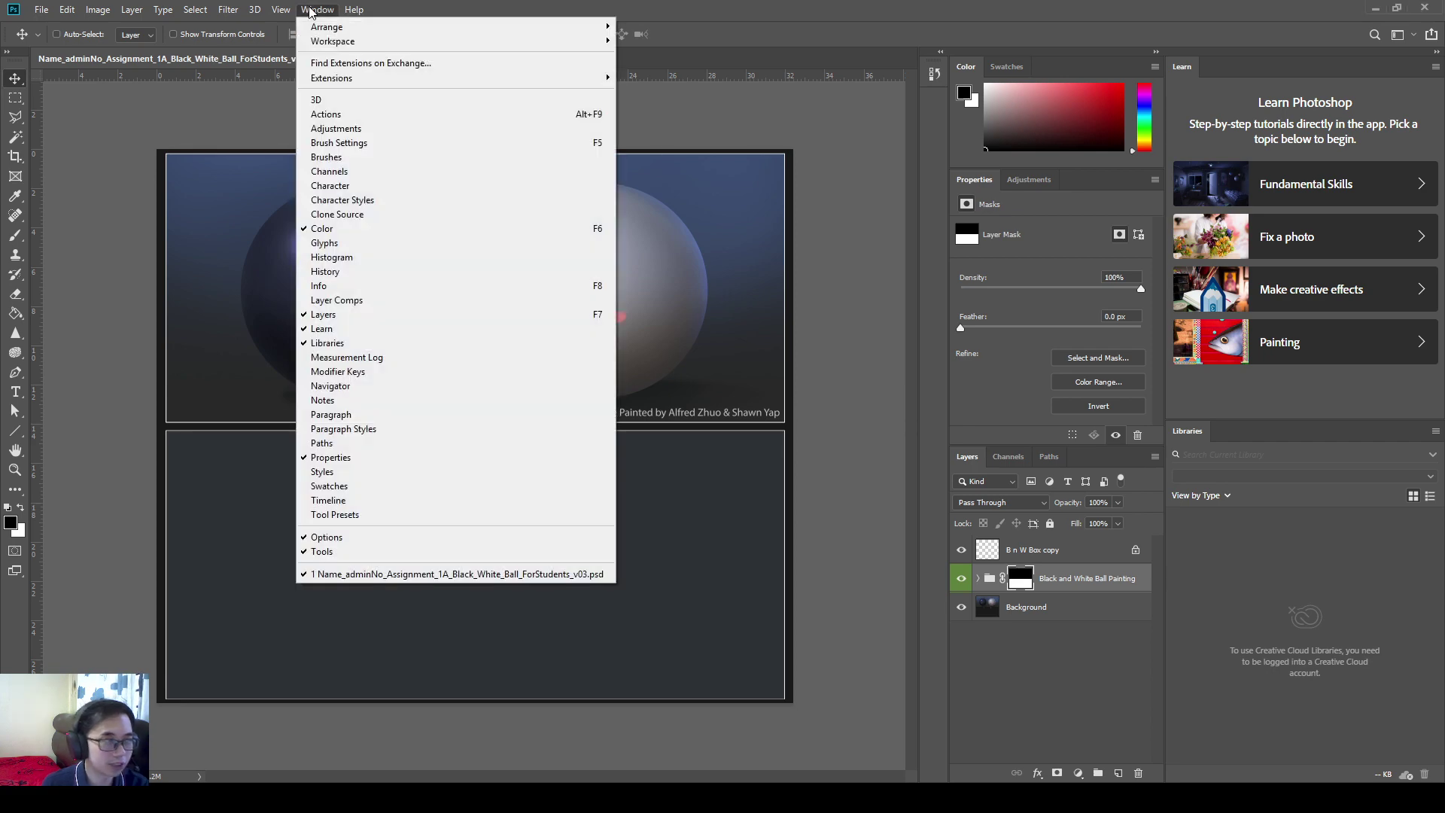
left_click(310, 9)
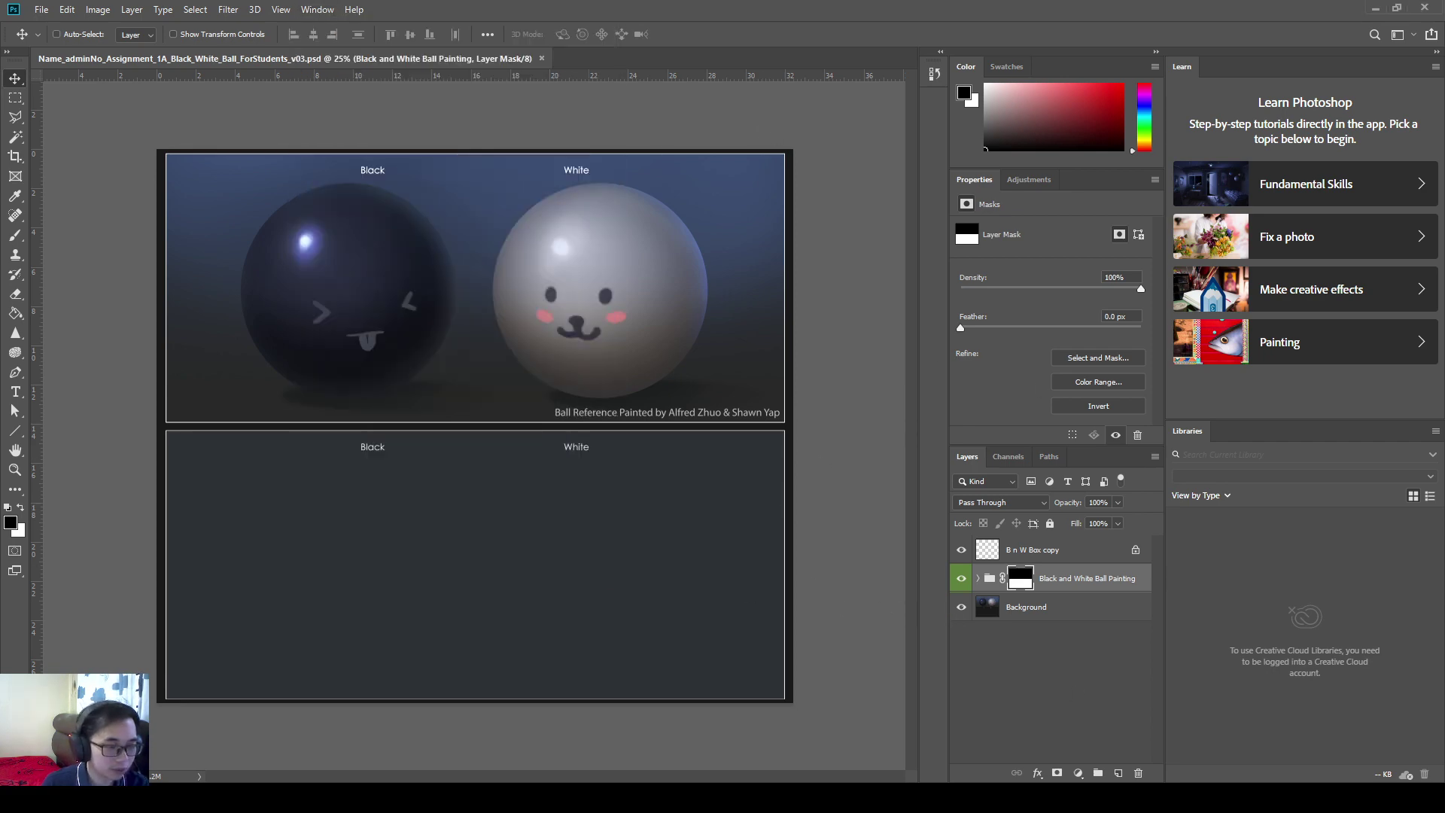
- Bring the Wk09 folder window forward and outline its file list with the screen pen
key("alt+Tab")
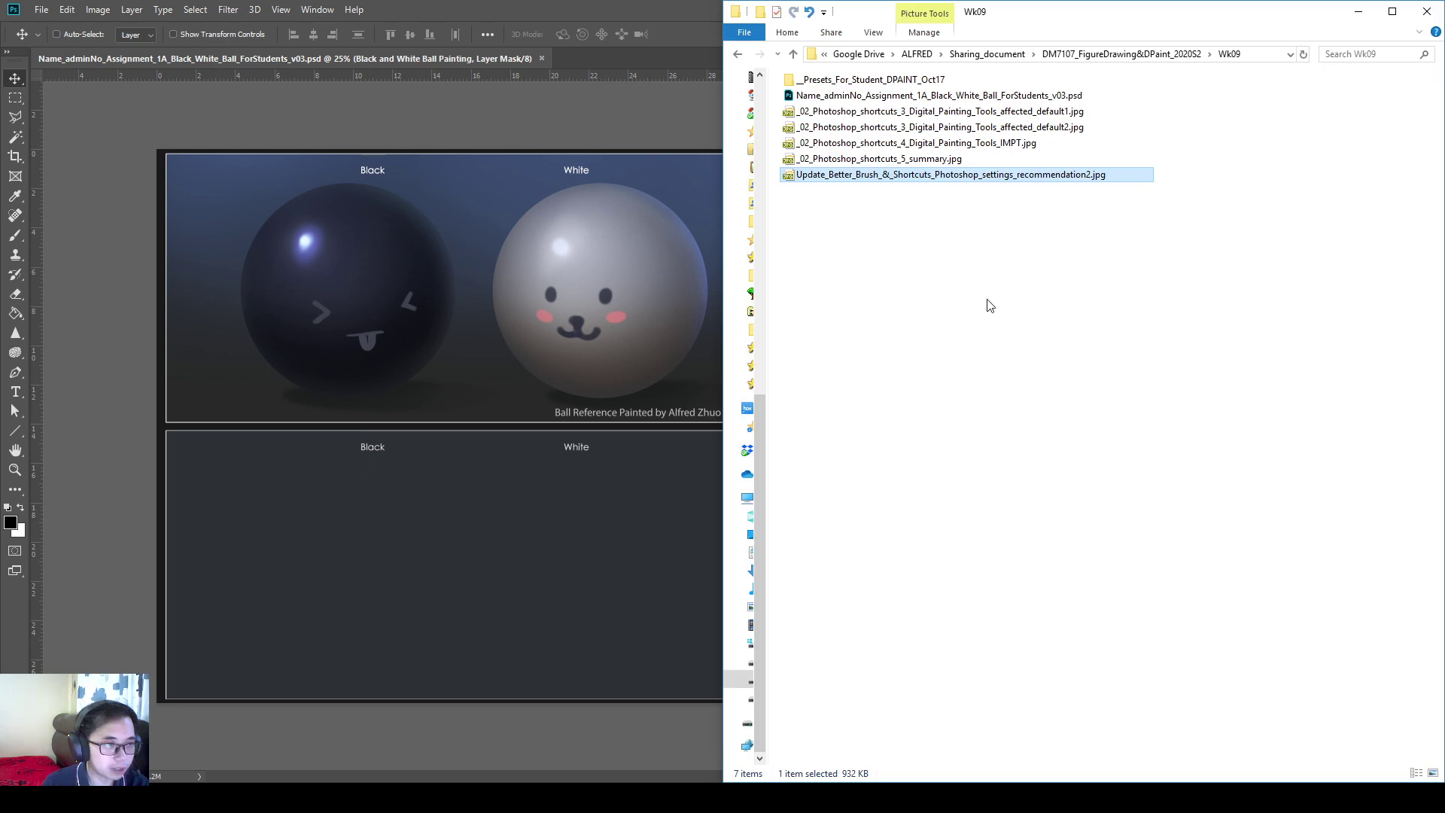
left_click(989, 305)
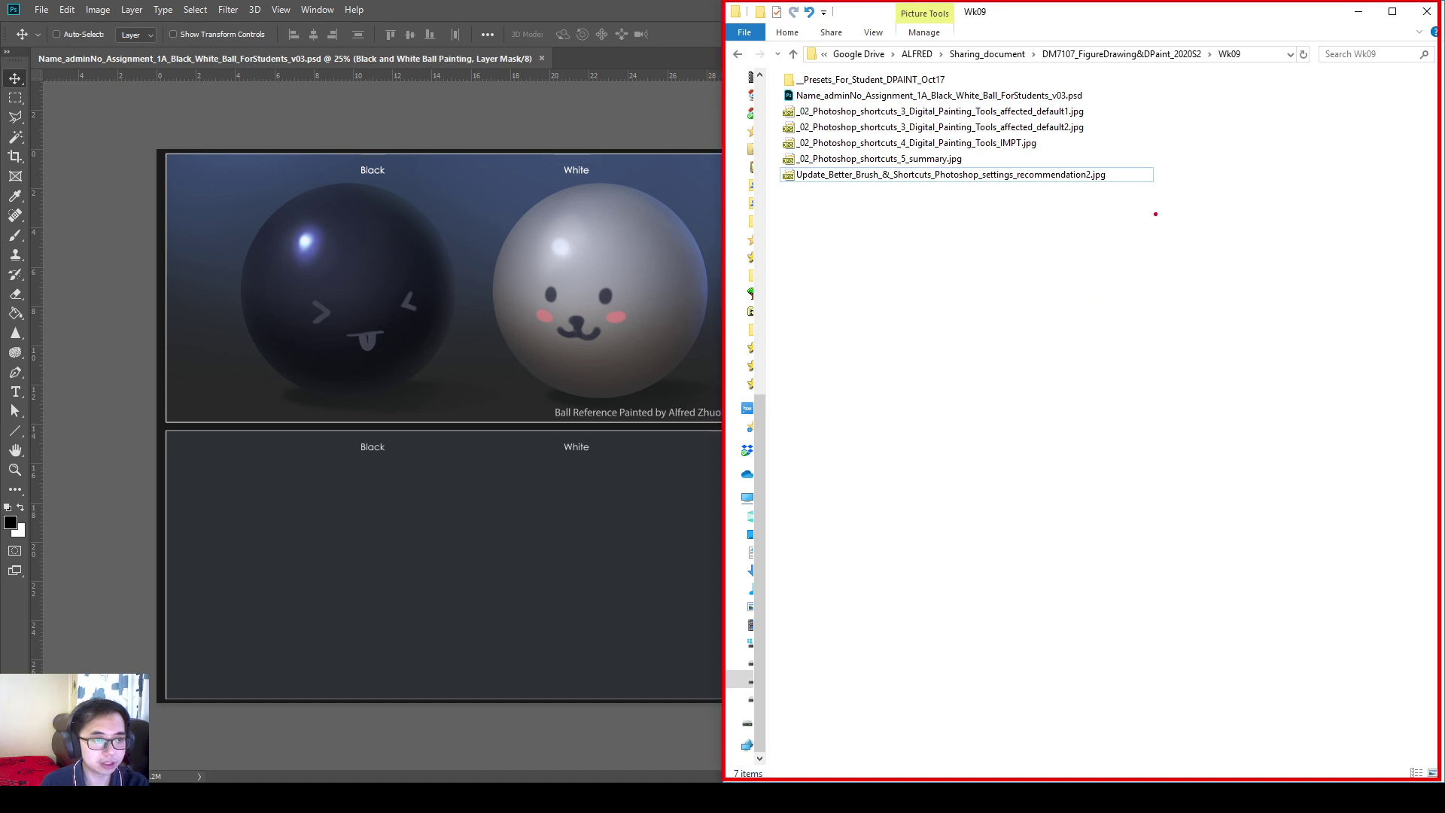
mouse_move(1155, 214)
left_mouse_down()
mouse_move(788, 92)
mouse_move(778, 71)
left_mouse_up()
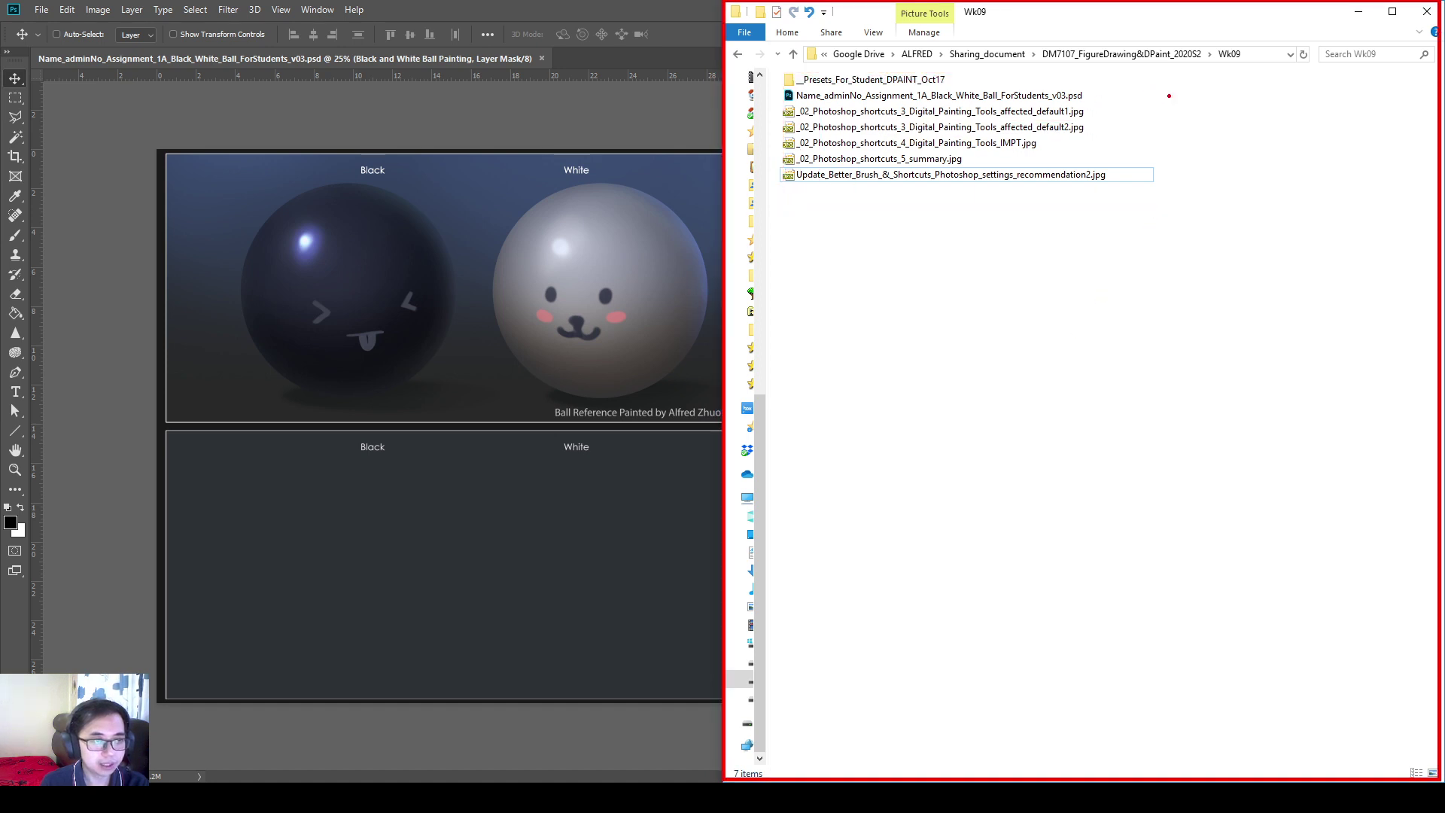
mouse_move(1172, 69)
left_mouse_down()
mouse_move(784, 167)
mouse_move(770, 184)
left_mouse_up()
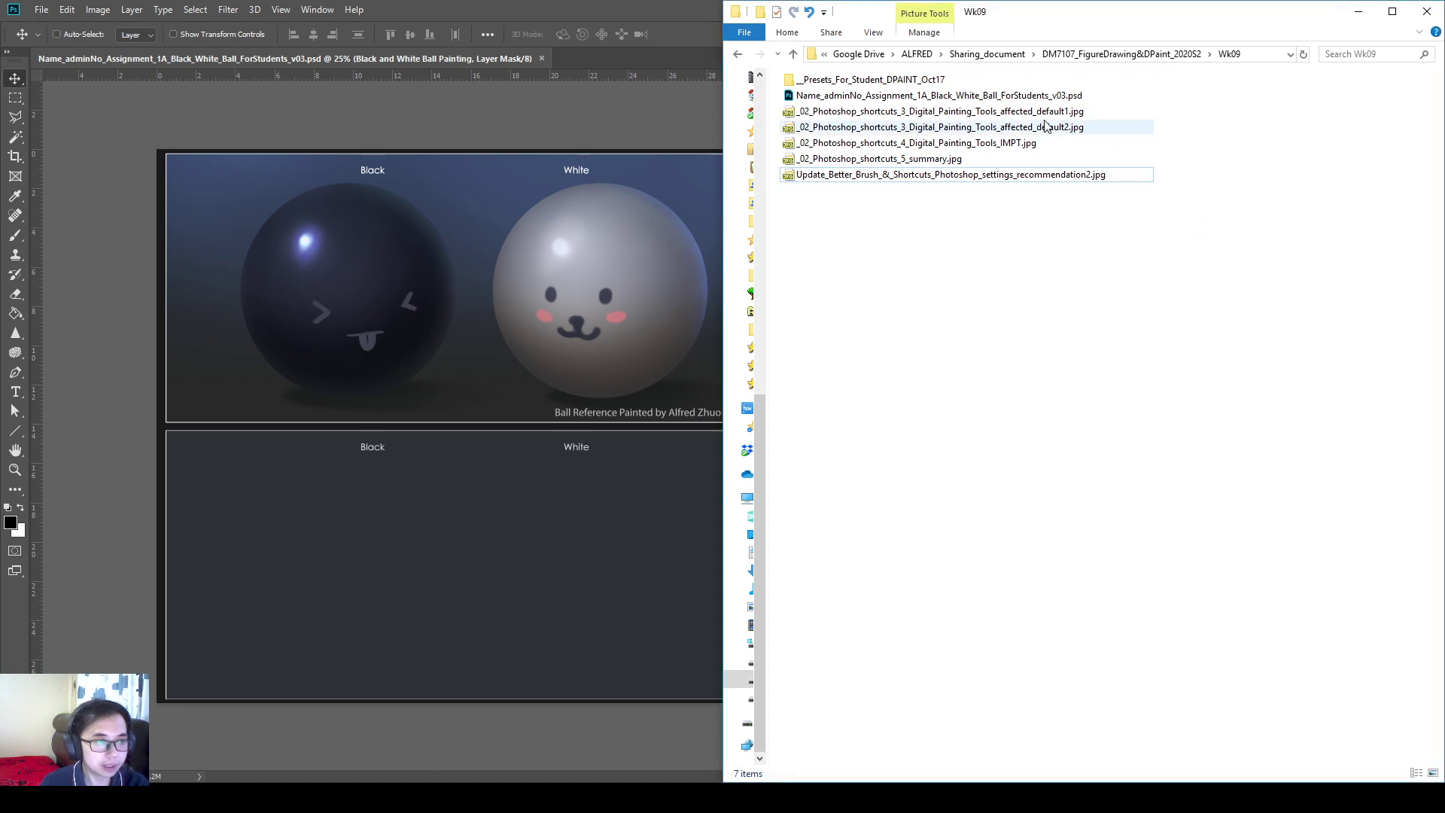
- Mark the assignment PSD with an outline and arrow, then select affected_default1.jpg
left_click(1024, 97)
left_click(933, 128)
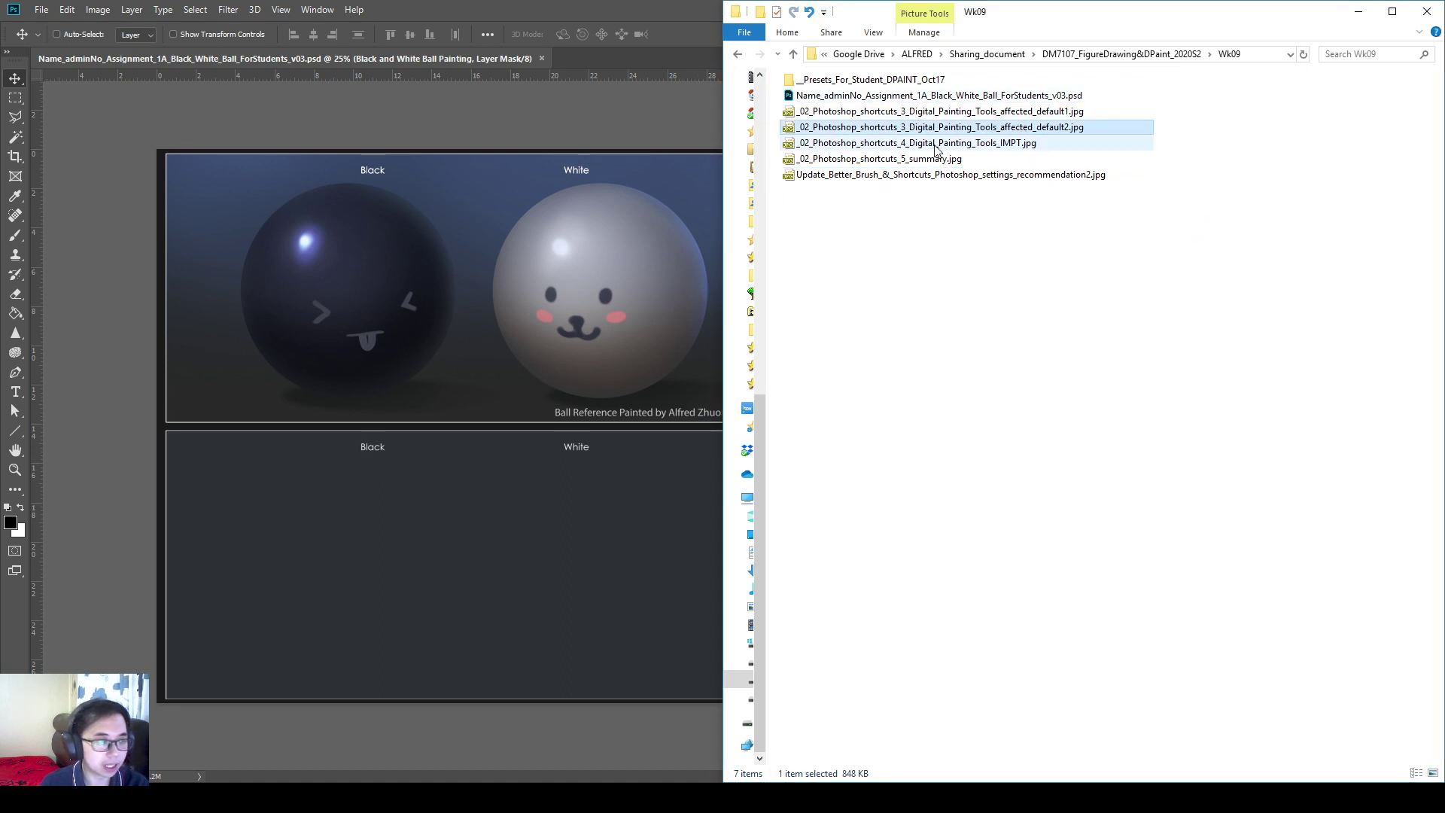
mouse_move(724, 146)
left_mouse_down()
mouse_move(165, 677)
mouse_move(144, 715)
left_mouse_up()
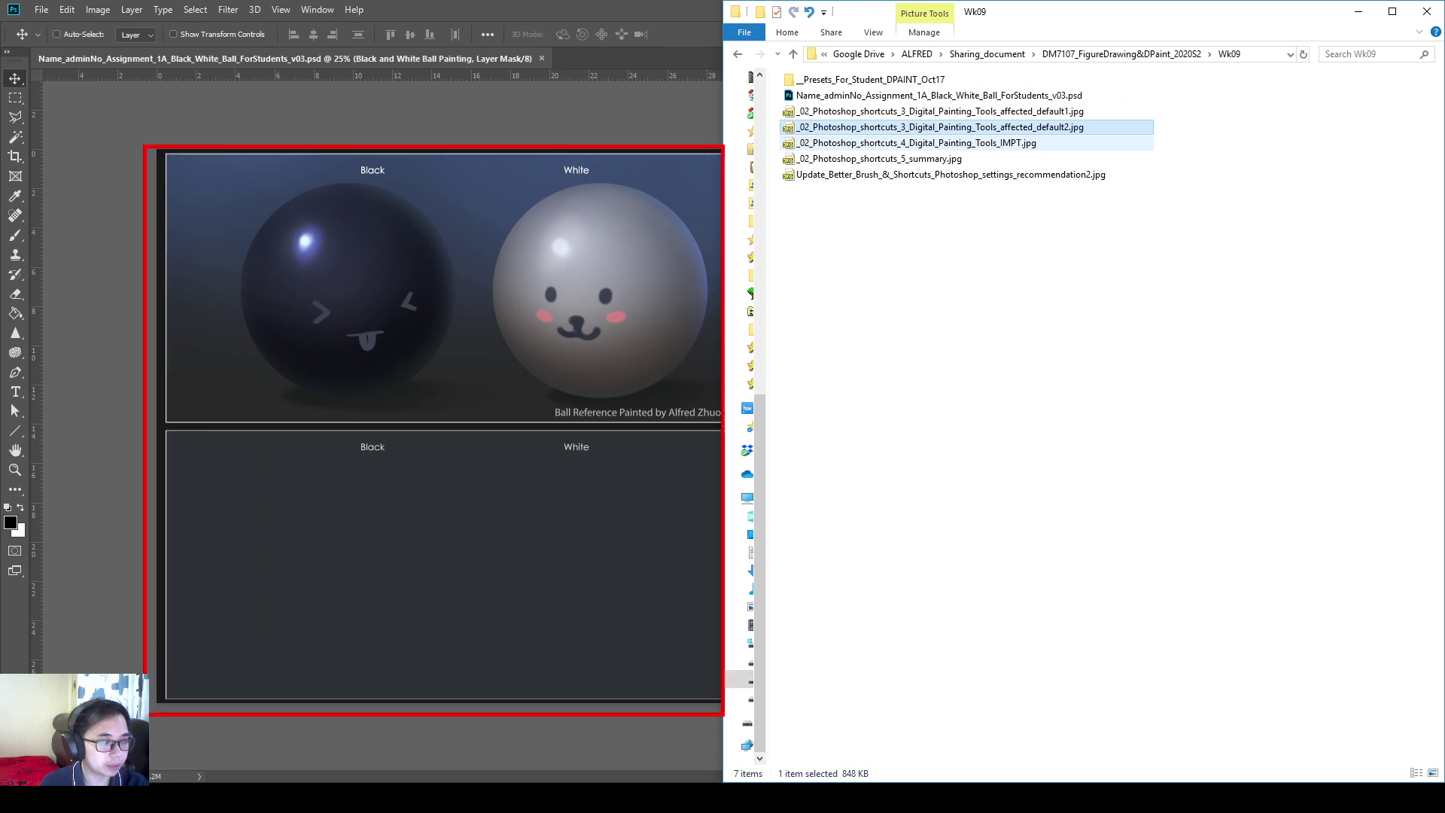
left_click_drag(1107, 85, 777, 103)
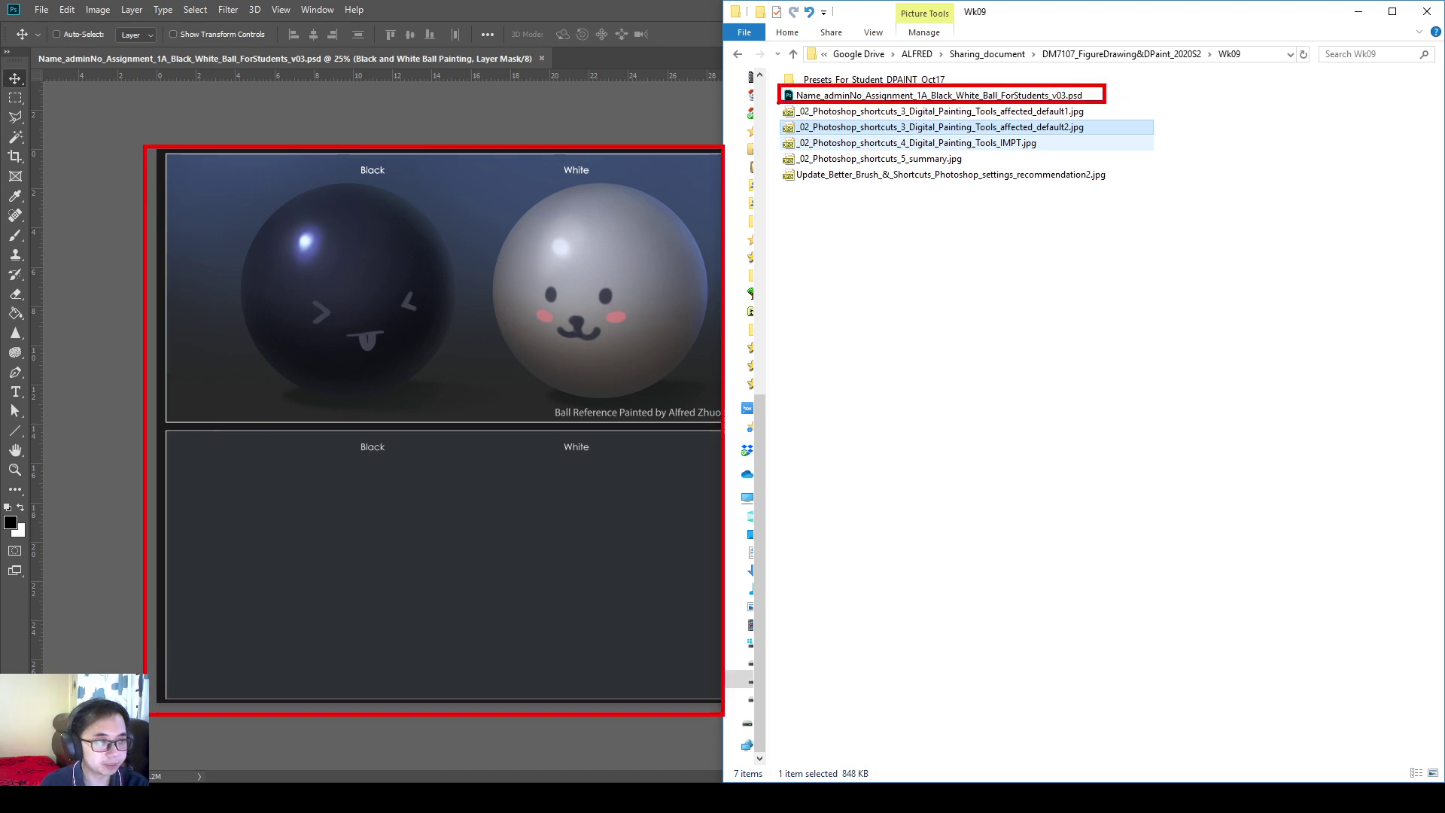
mouse_move(1186, 87)
left_mouse_down()
mouse_move(1106, 87)
mouse_move(1122, 79)
mouse_move(1122, 93)
left_mouse_up()
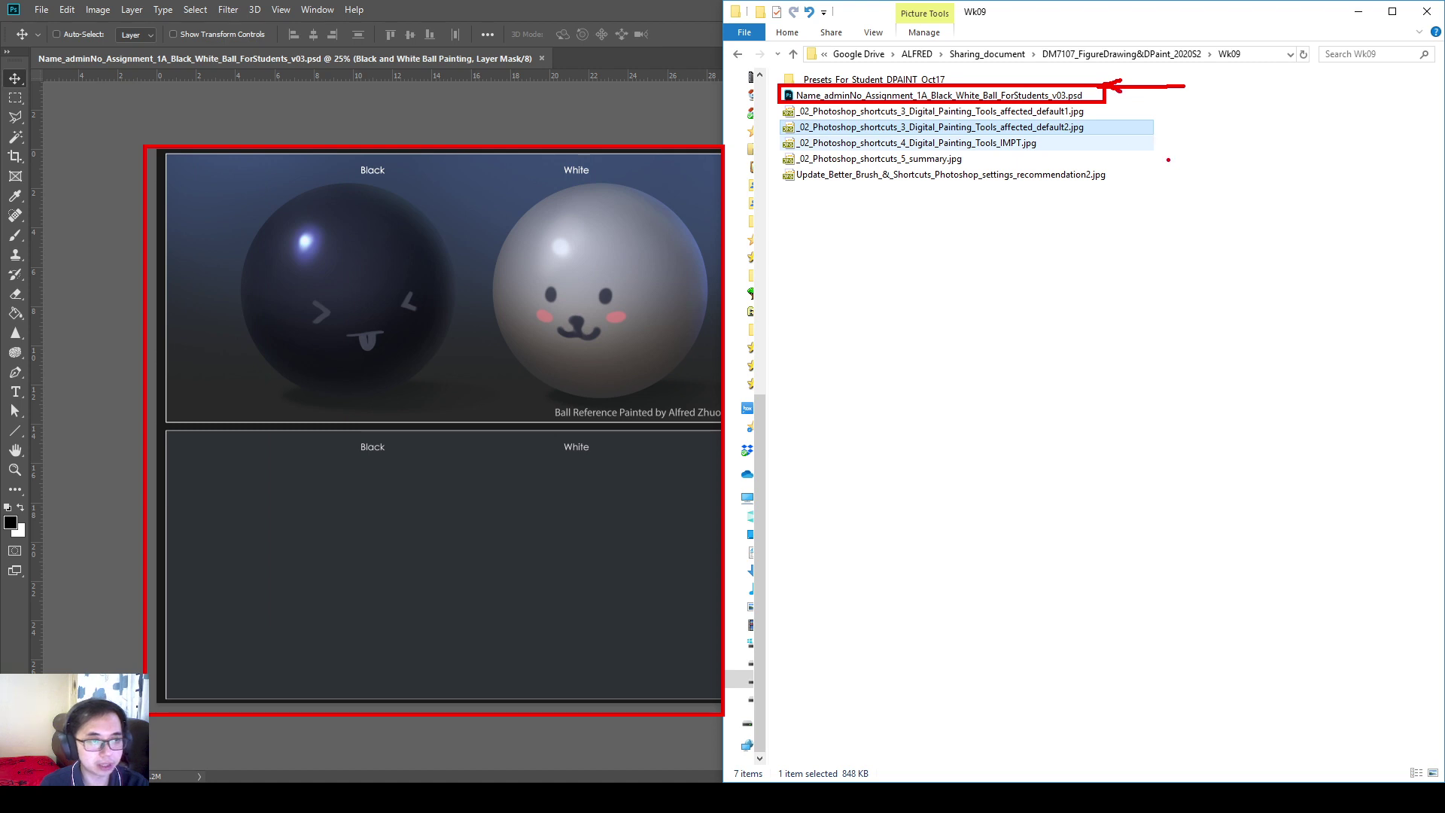
key("Escape")
left_click(957, 113)
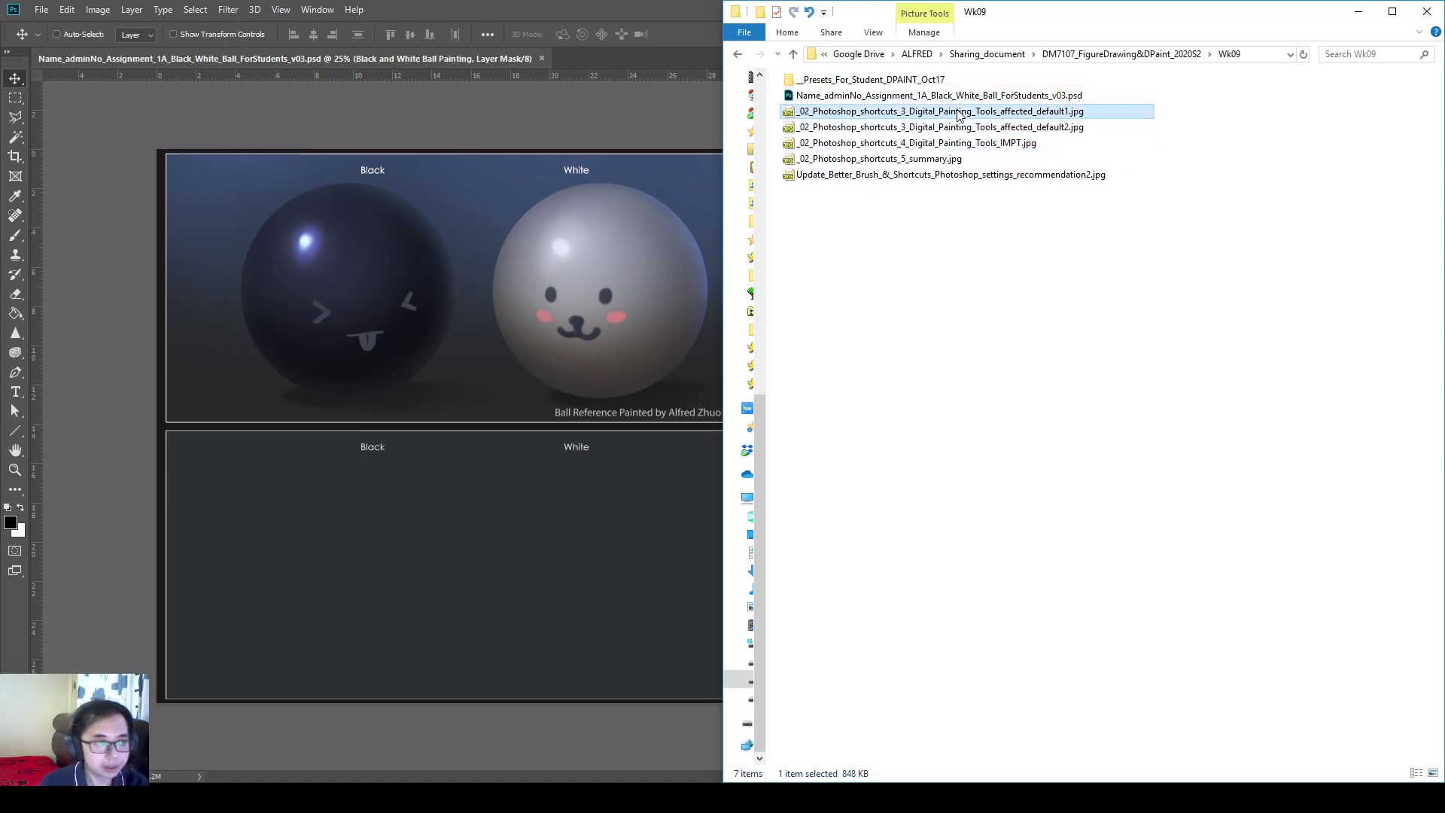
- Open affected_default1.jpg in XnView and outline the Default Shortcuts keyboard in red
double_click(867, 113)
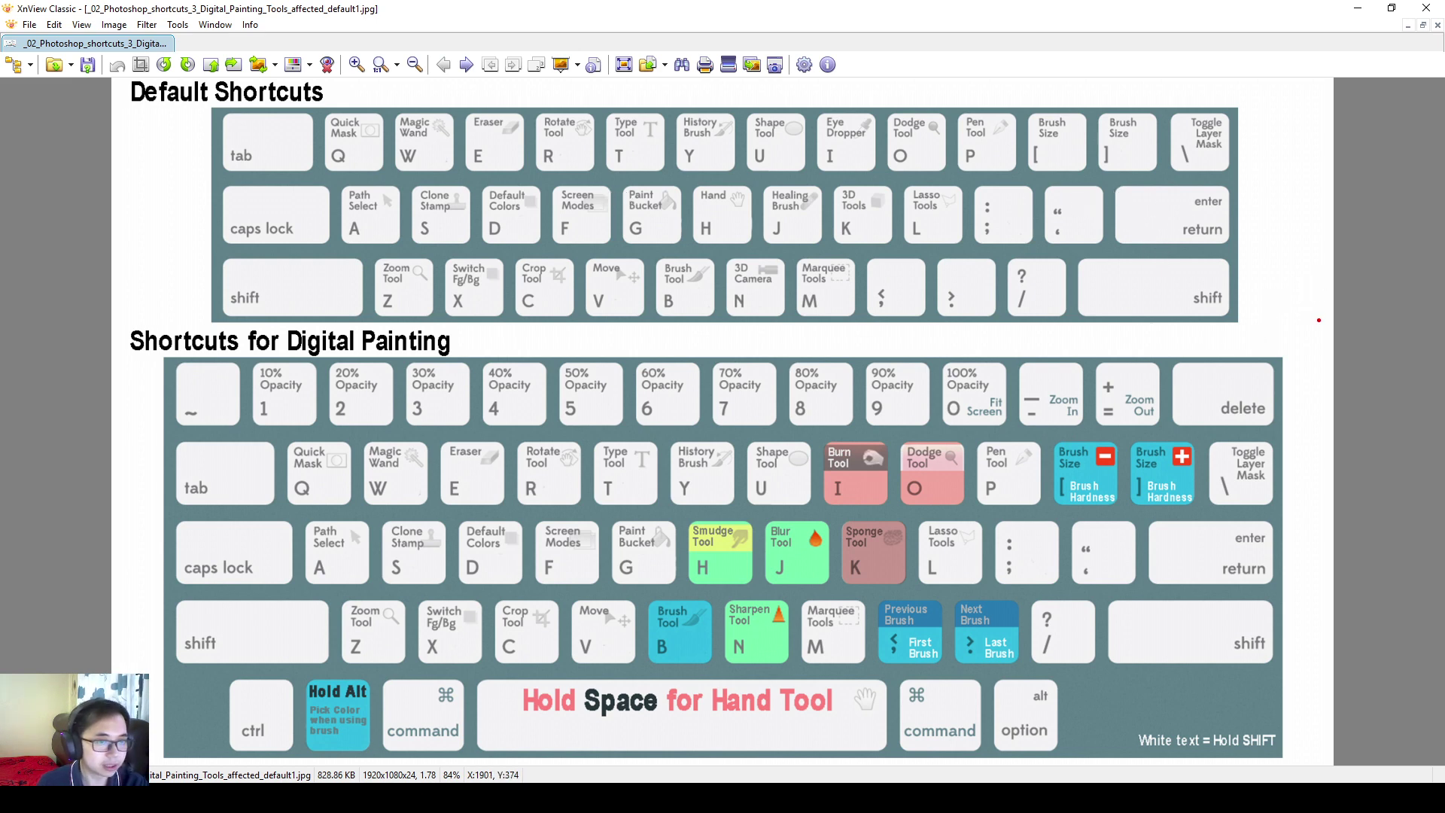
left_click_drag(1325, 331, 507, 145)
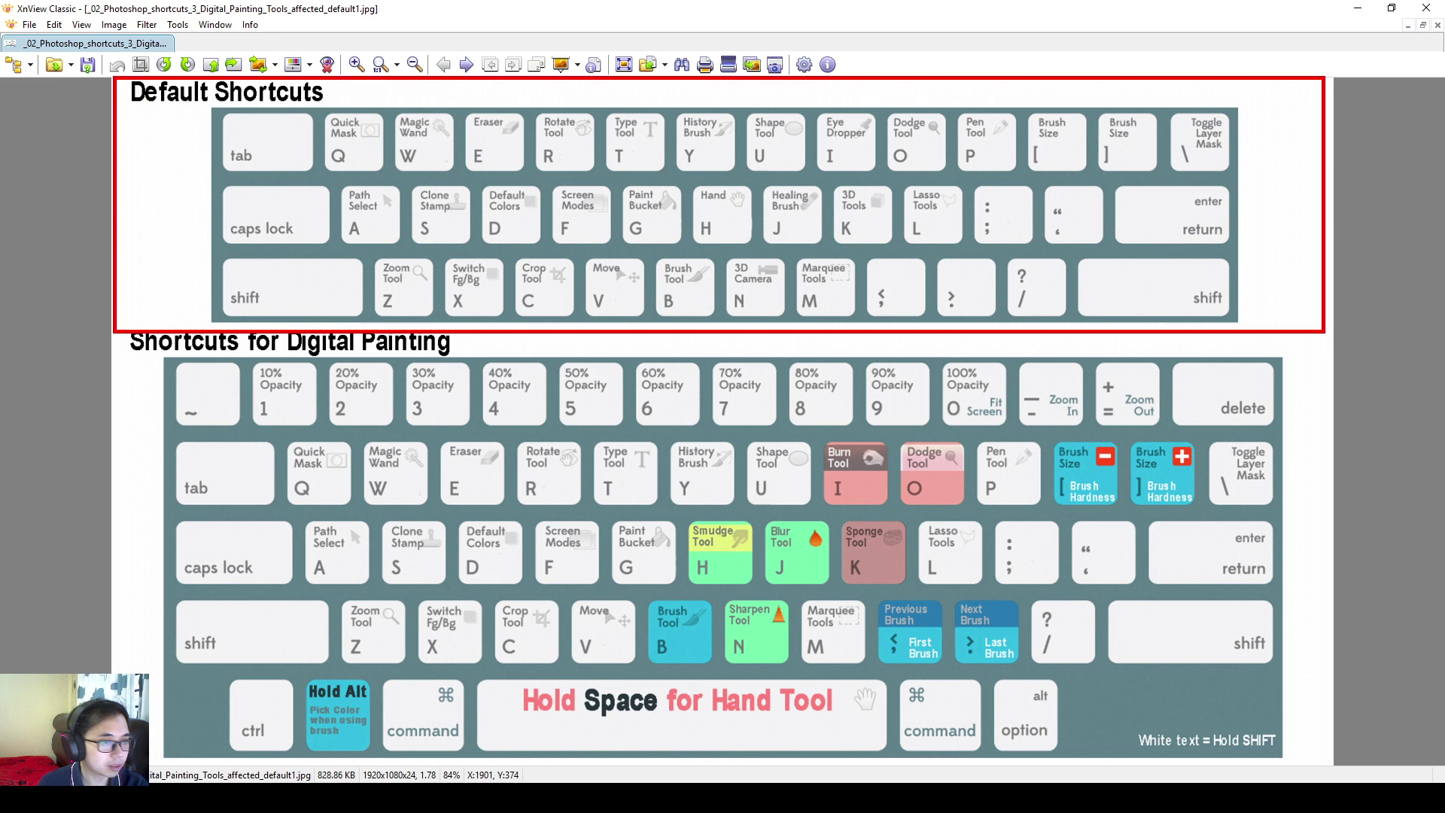
mouse_move(1328, 337)
left_mouse_down()
mouse_move(553, 517)
mouse_move(476, 730)
mouse_move(113, 754)
left_mouse_up()
key("ctrl+z")
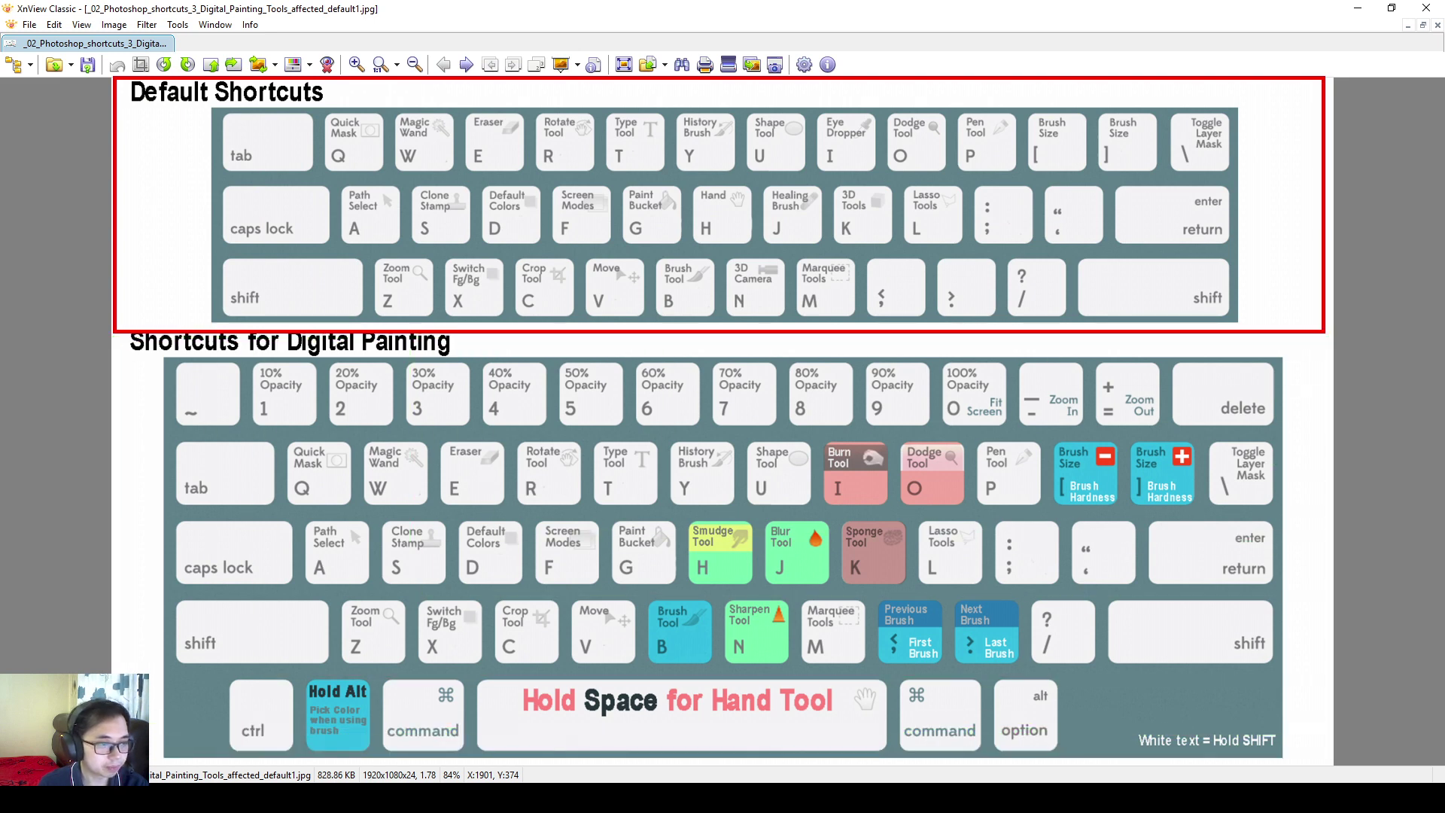
- Mark the Brush Size/Hardness, Previous/Next Brush, Brush Tool B, Hold Alt and Space keys
left_click_drag(1200, 439, 1047, 516)
left_click_drag(1034, 589, 867, 679)
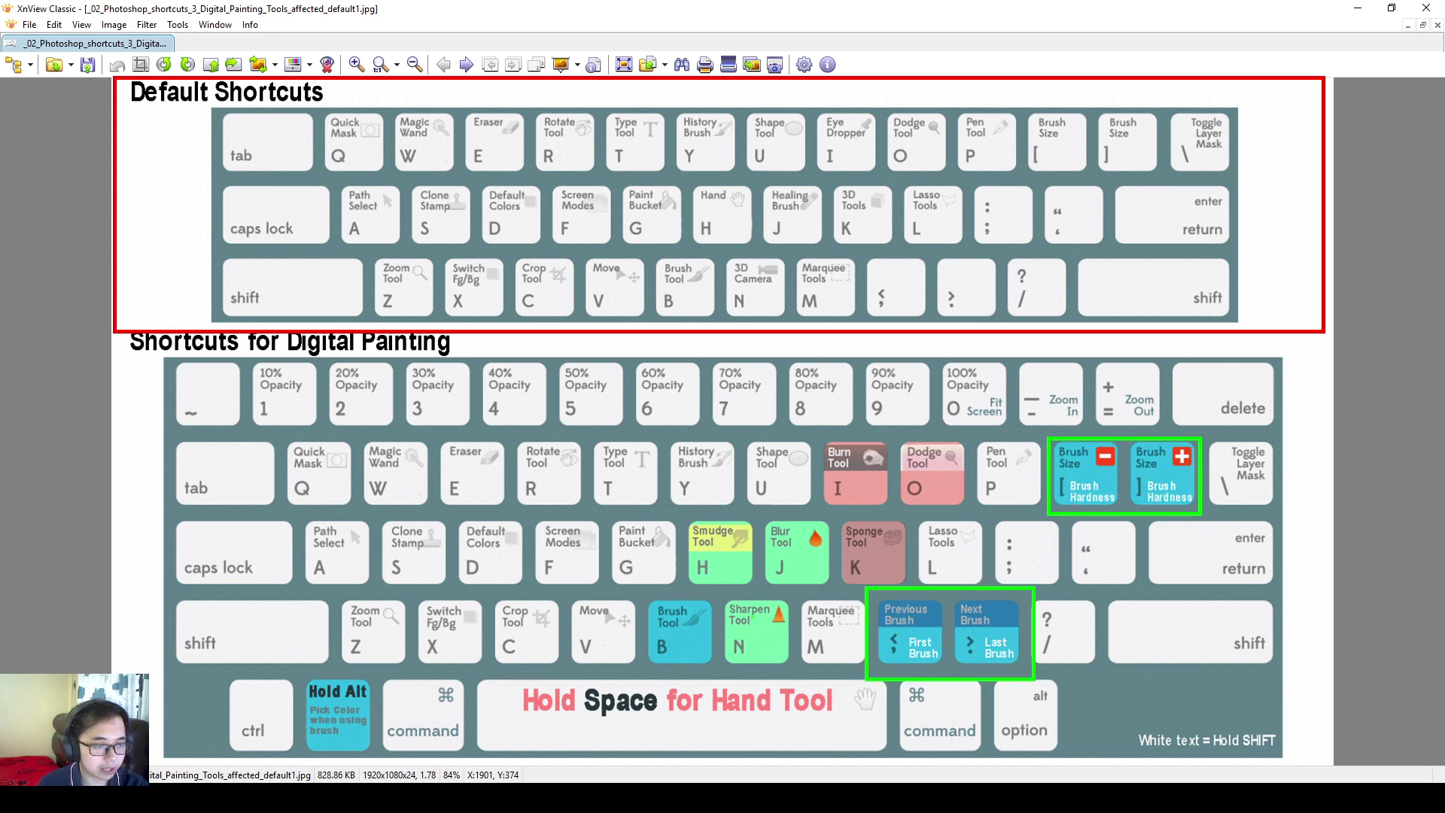
mouse_move(719, 584)
left_mouse_down()
mouse_move(641, 653)
mouse_move(641, 672)
left_mouse_up()
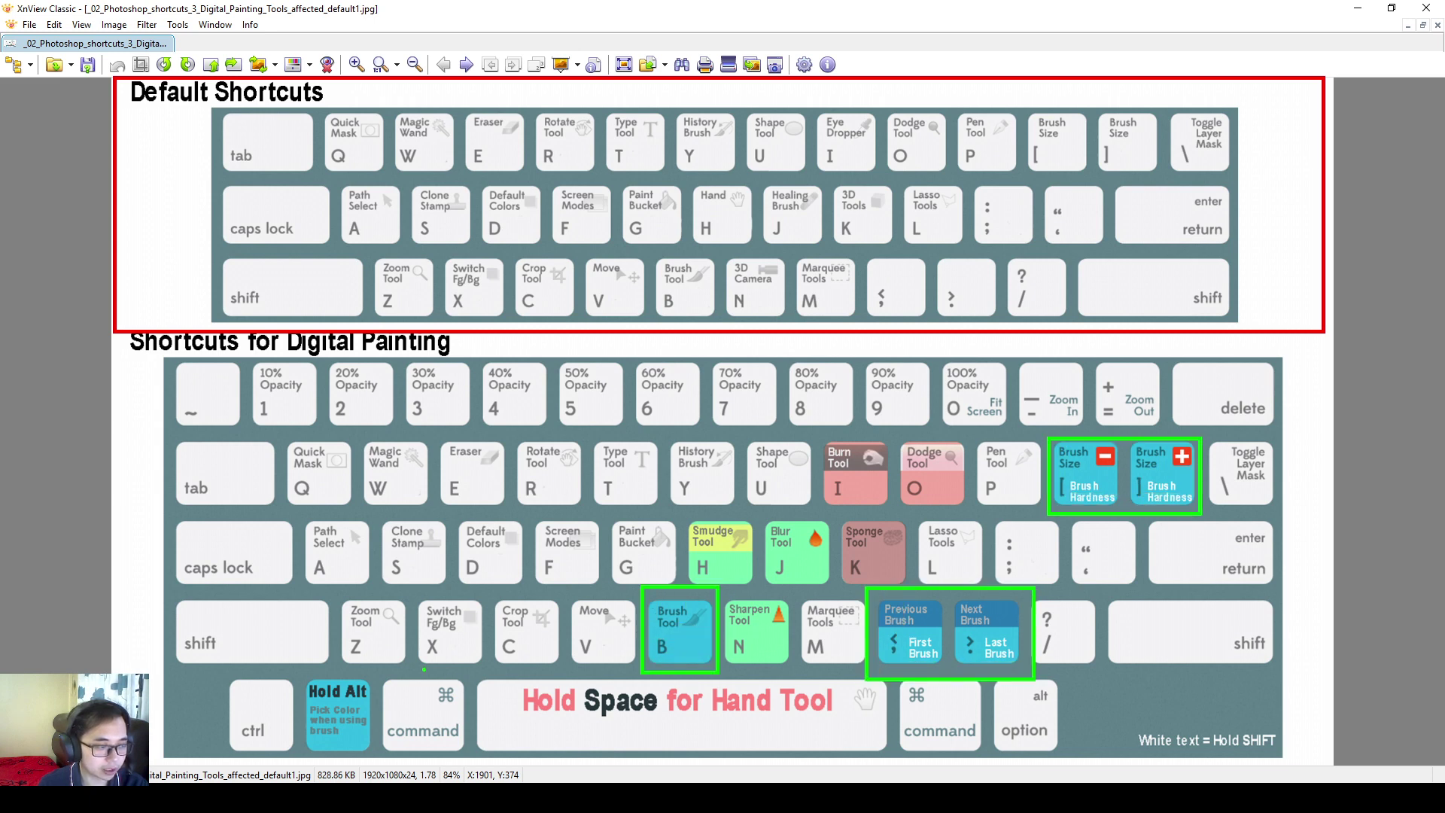
left_click_drag(385, 673, 301, 763)
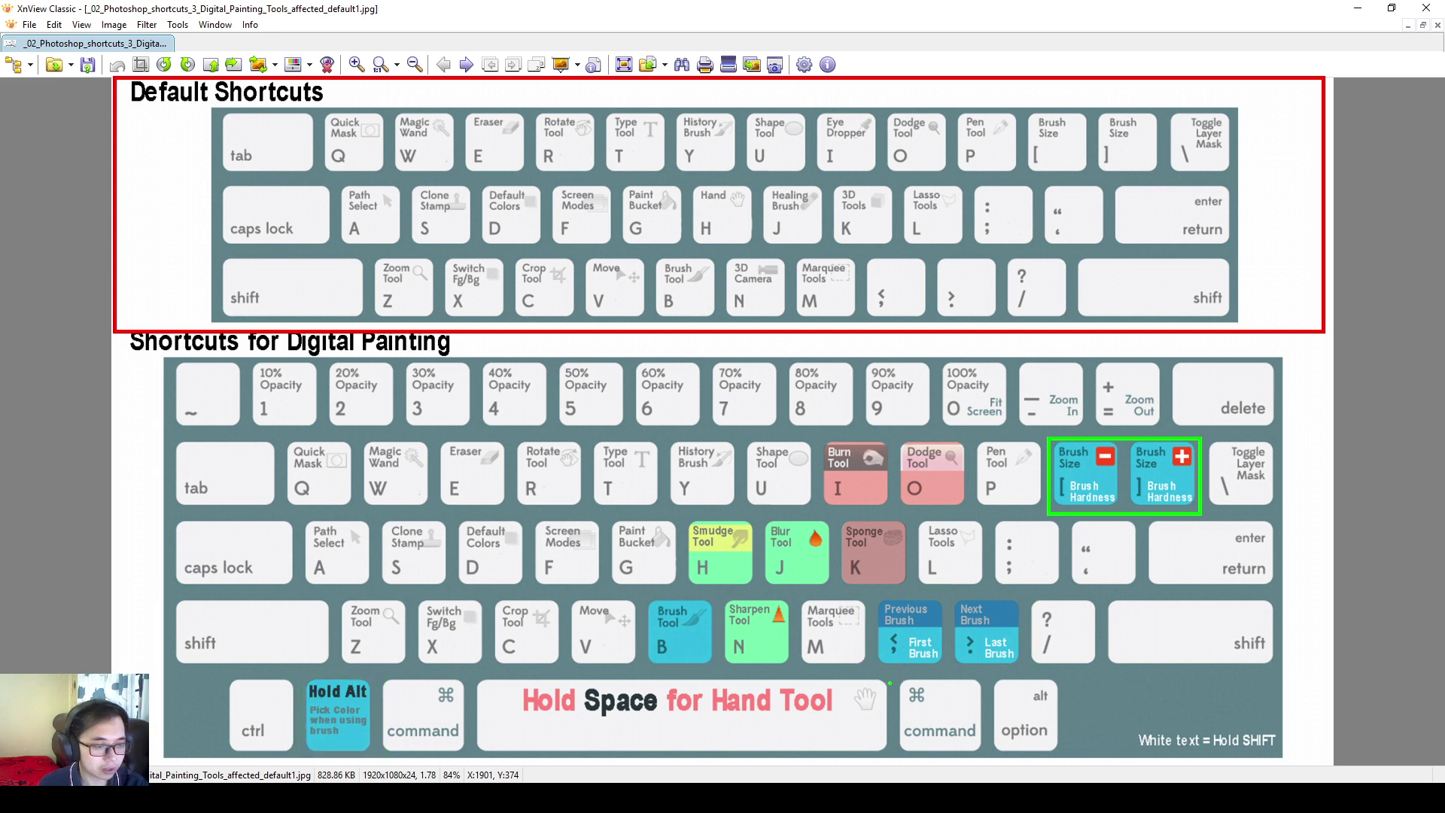
left_click_drag(496, 751, 886, 754)
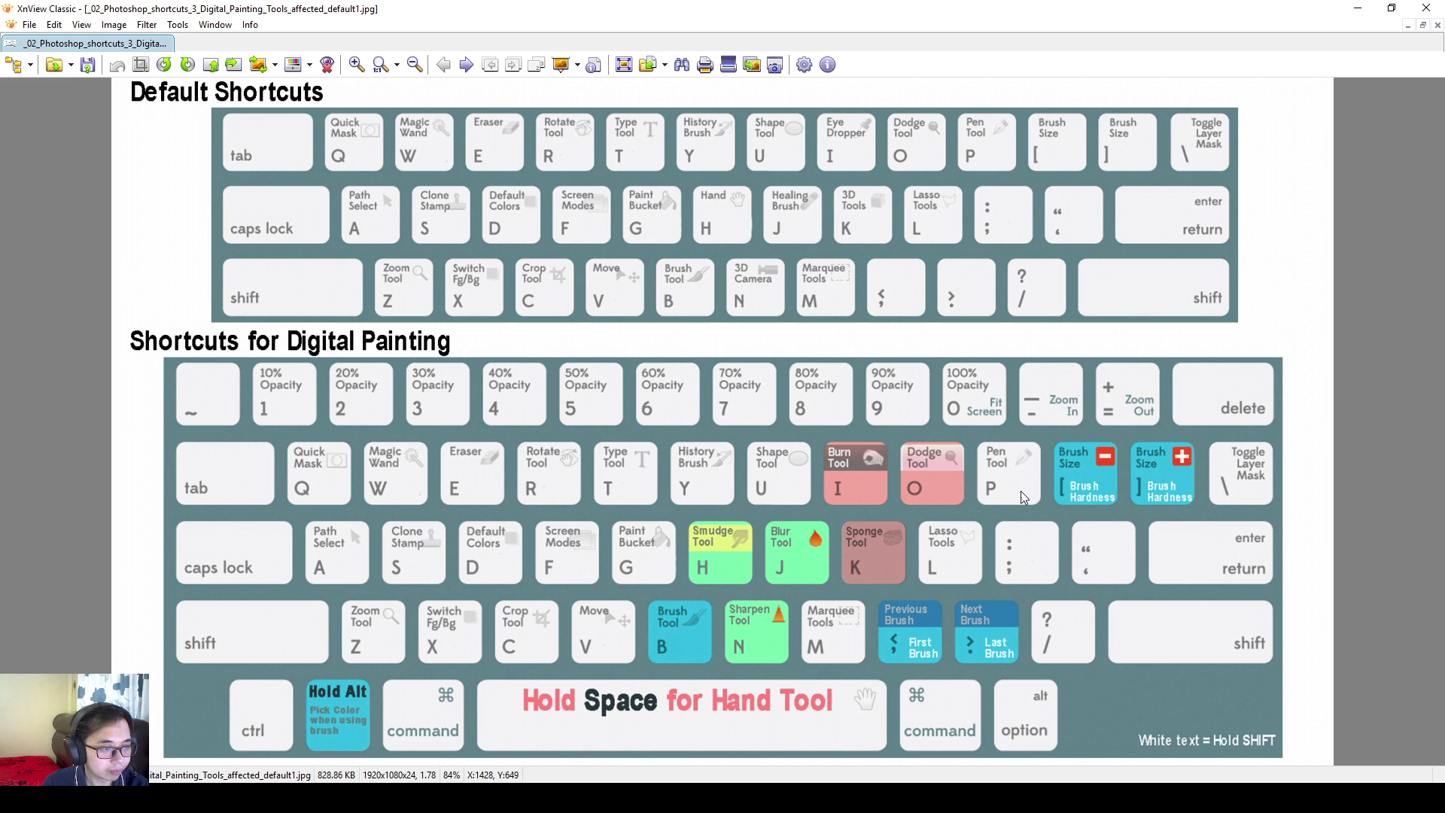
- Show affected_default2.jpg and outline the Eye Dropper I, Burn I, Hold Alt and Brush B keys
key("Page_Down")
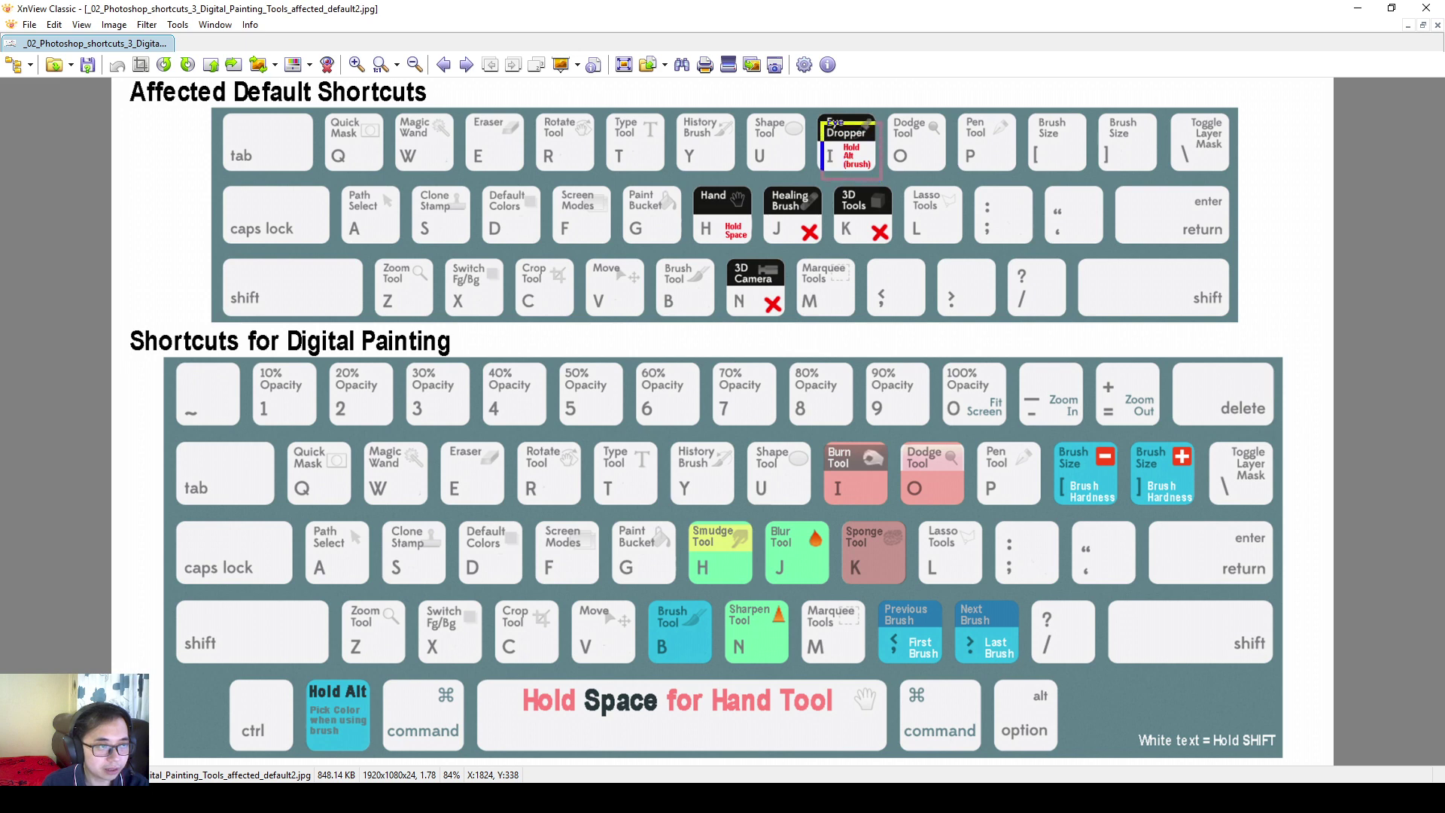
left_click_drag(812, 108, 881, 180)
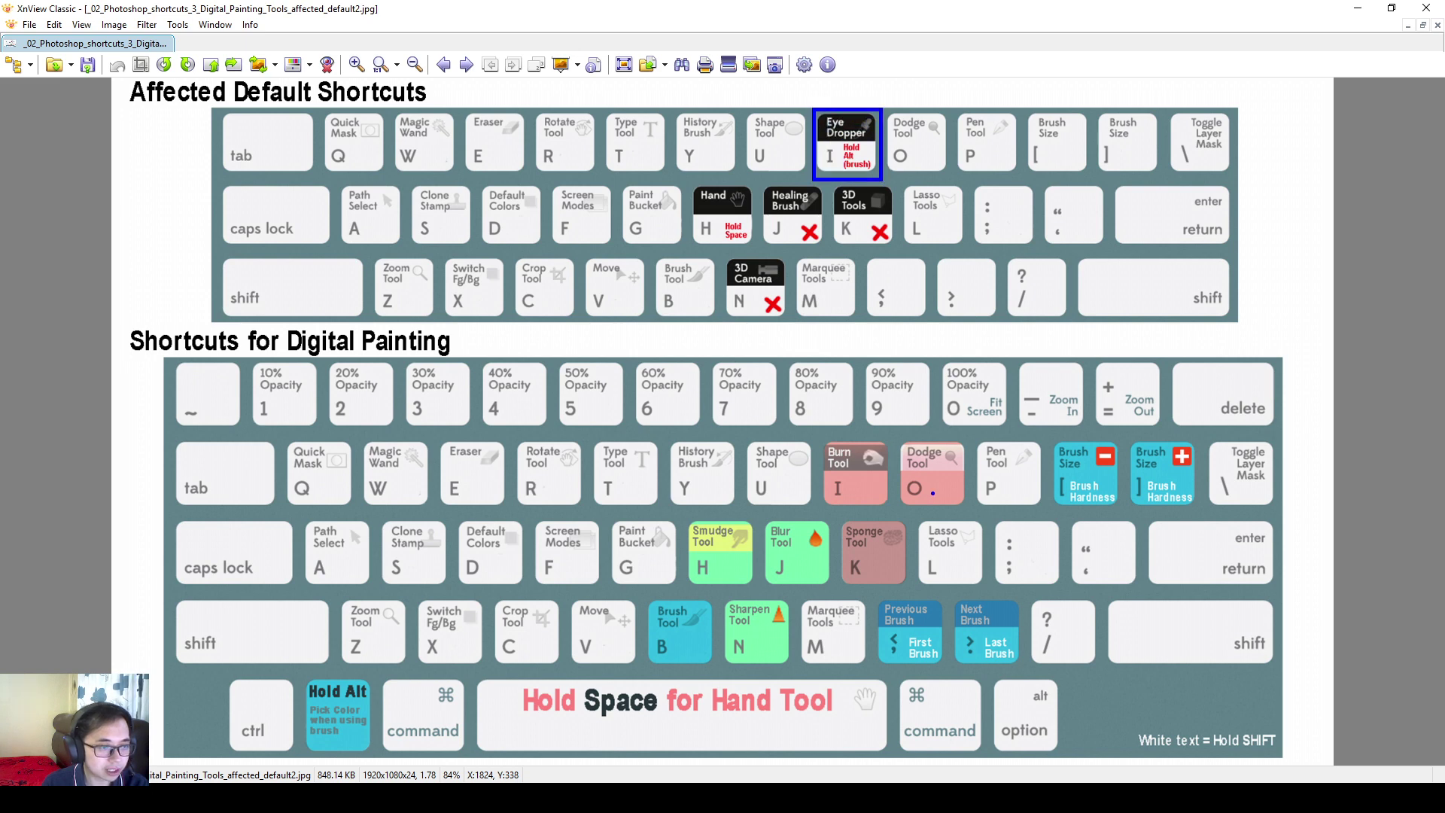
left_click_drag(818, 439, 896, 513)
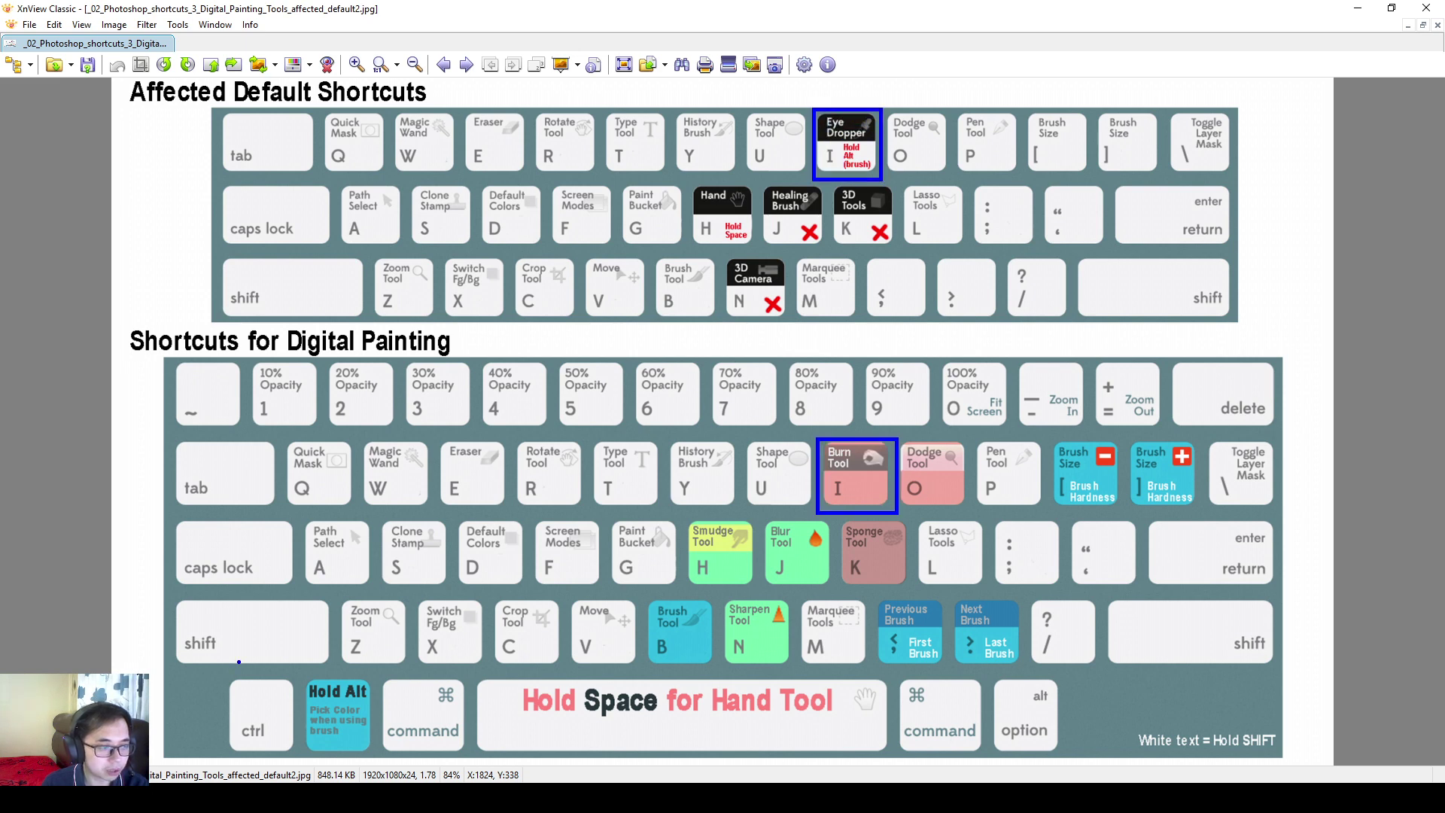
left_click_drag(378, 675, 297, 753)
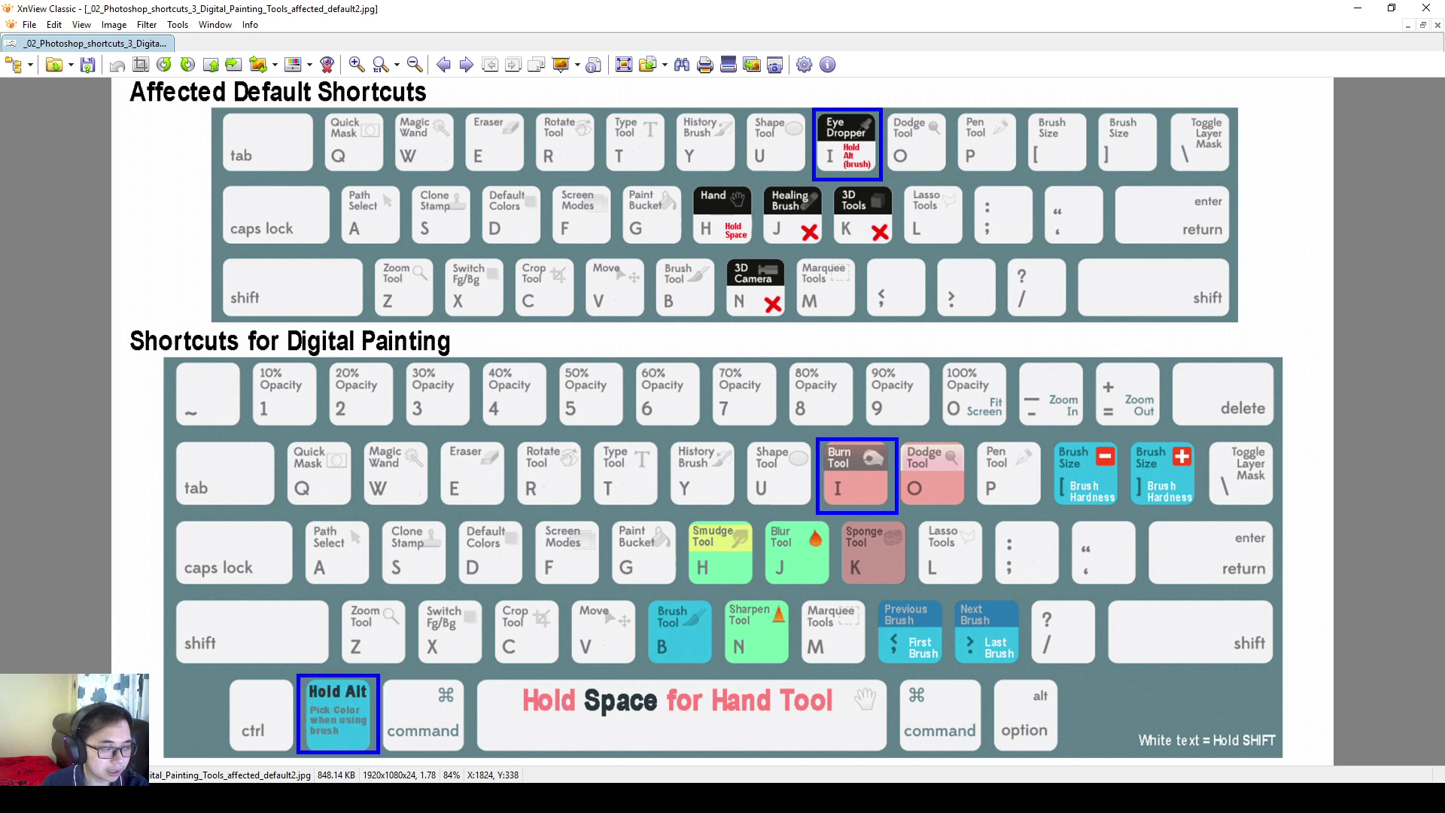
mouse_move(716, 595)
left_mouse_down()
mouse_move(639, 666)
mouse_move(364, 669)
mouse_move(391, 658)
mouse_move(392, 678)
left_mouse_up()
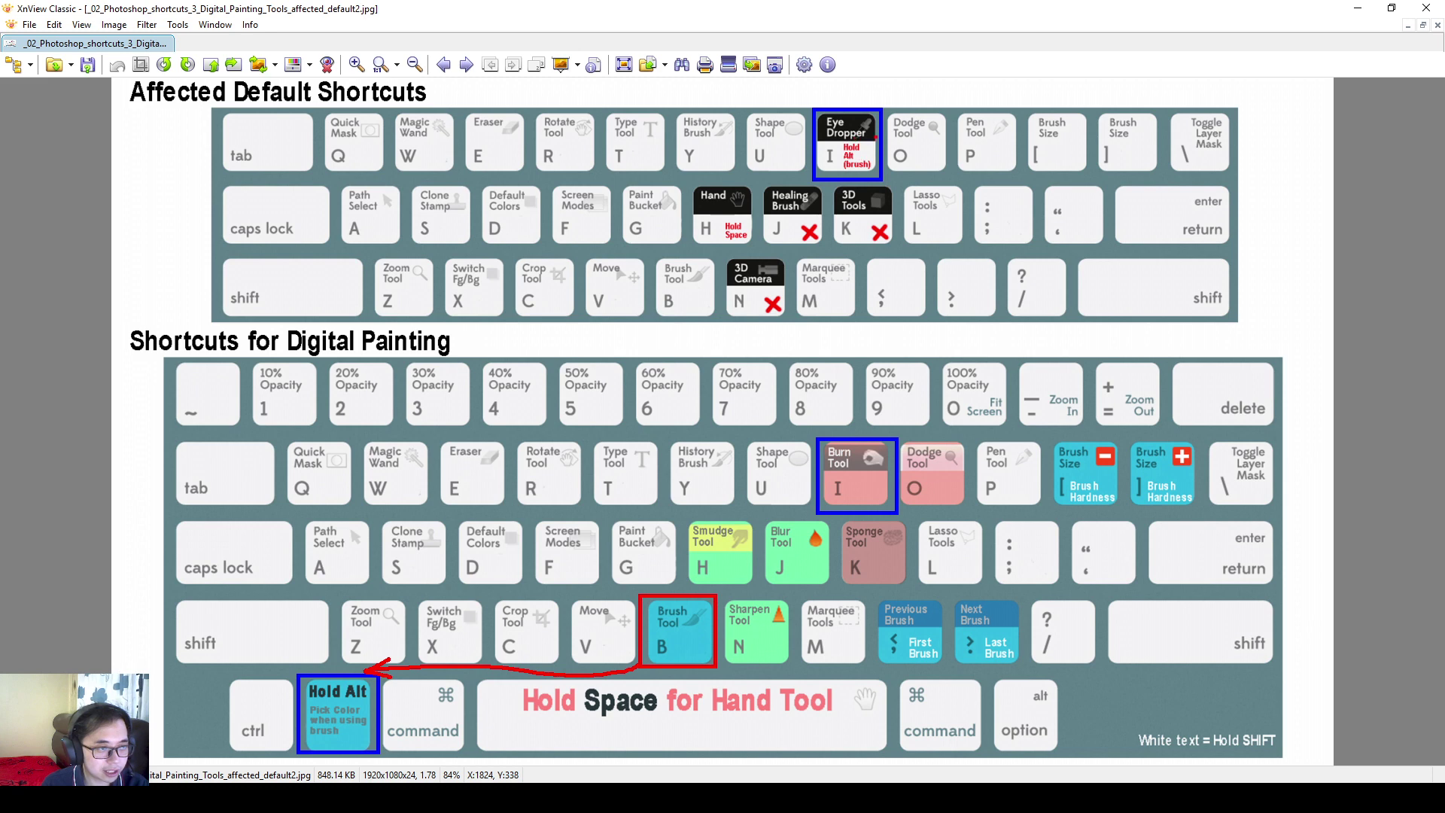
- Cross out Eye Dropper and mark Healing Brush, 3D Tools, Hand H and the Space-bar Hand Tool
mouse_move(888, 99)
left_mouse_down()
mouse_move(900, 109)
mouse_move(879, 111)
left_mouse_up()
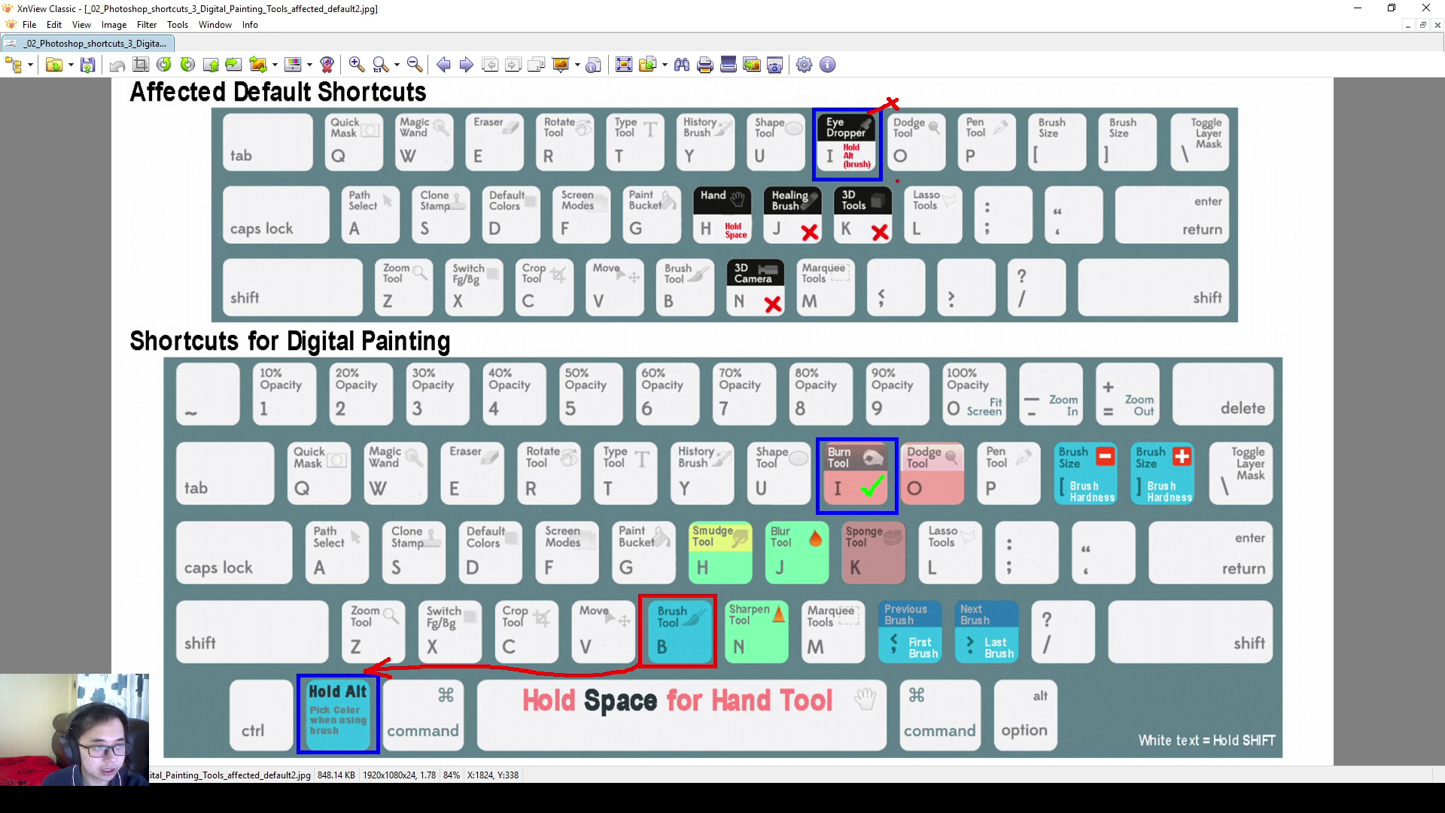
mouse_move(897, 180)
left_mouse_down()
mouse_move(765, 240)
mouse_move(792, 322)
left_mouse_up()
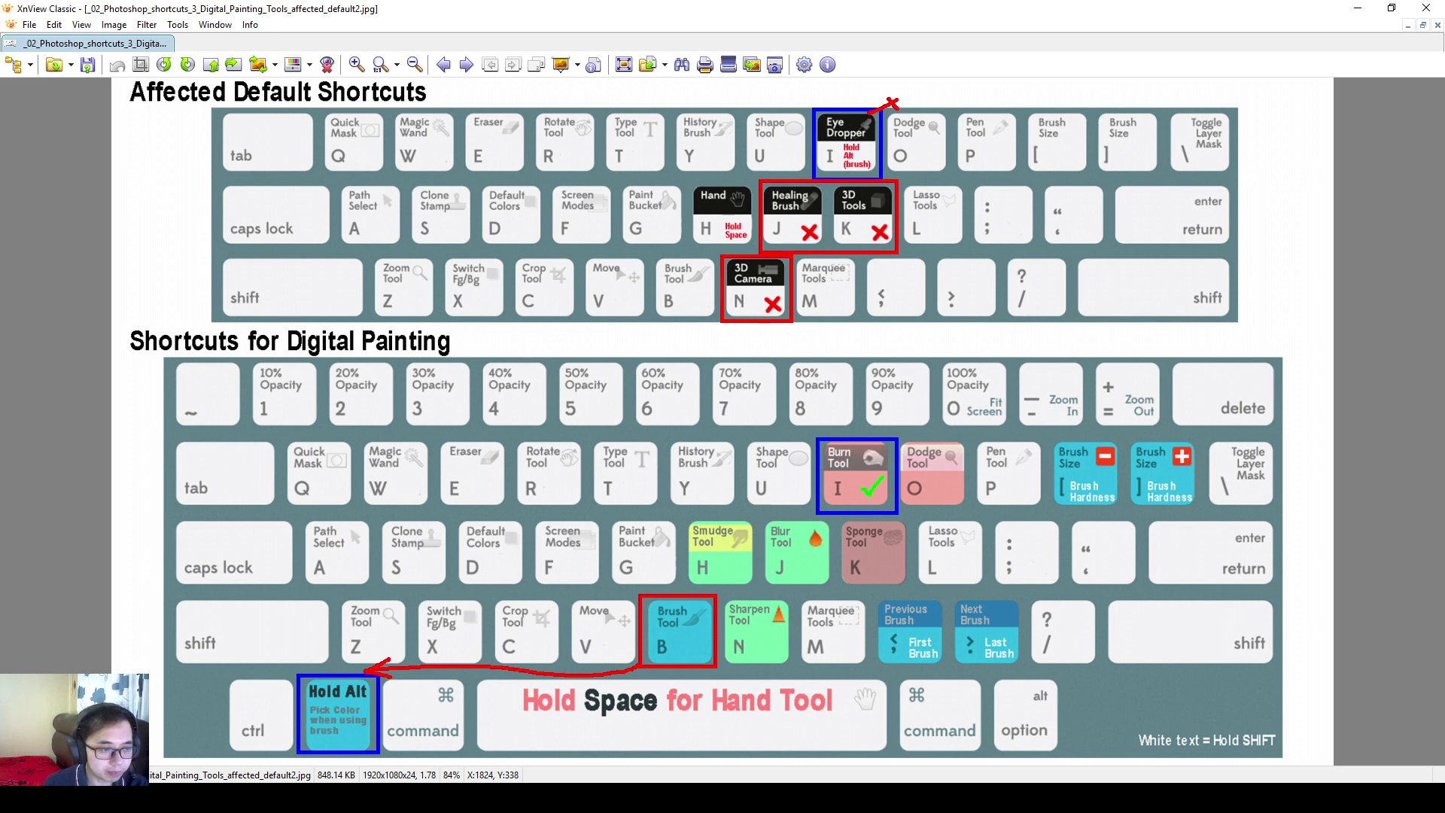
left_click_drag(756, 180, 681, 252)
mouse_move(882, 681)
left_mouse_down()
mouse_move(895, 726)
mouse_move(520, 715)
mouse_move(895, 752)
mouse_move(896, 674)
left_mouse_up()
key("ctrl+z")
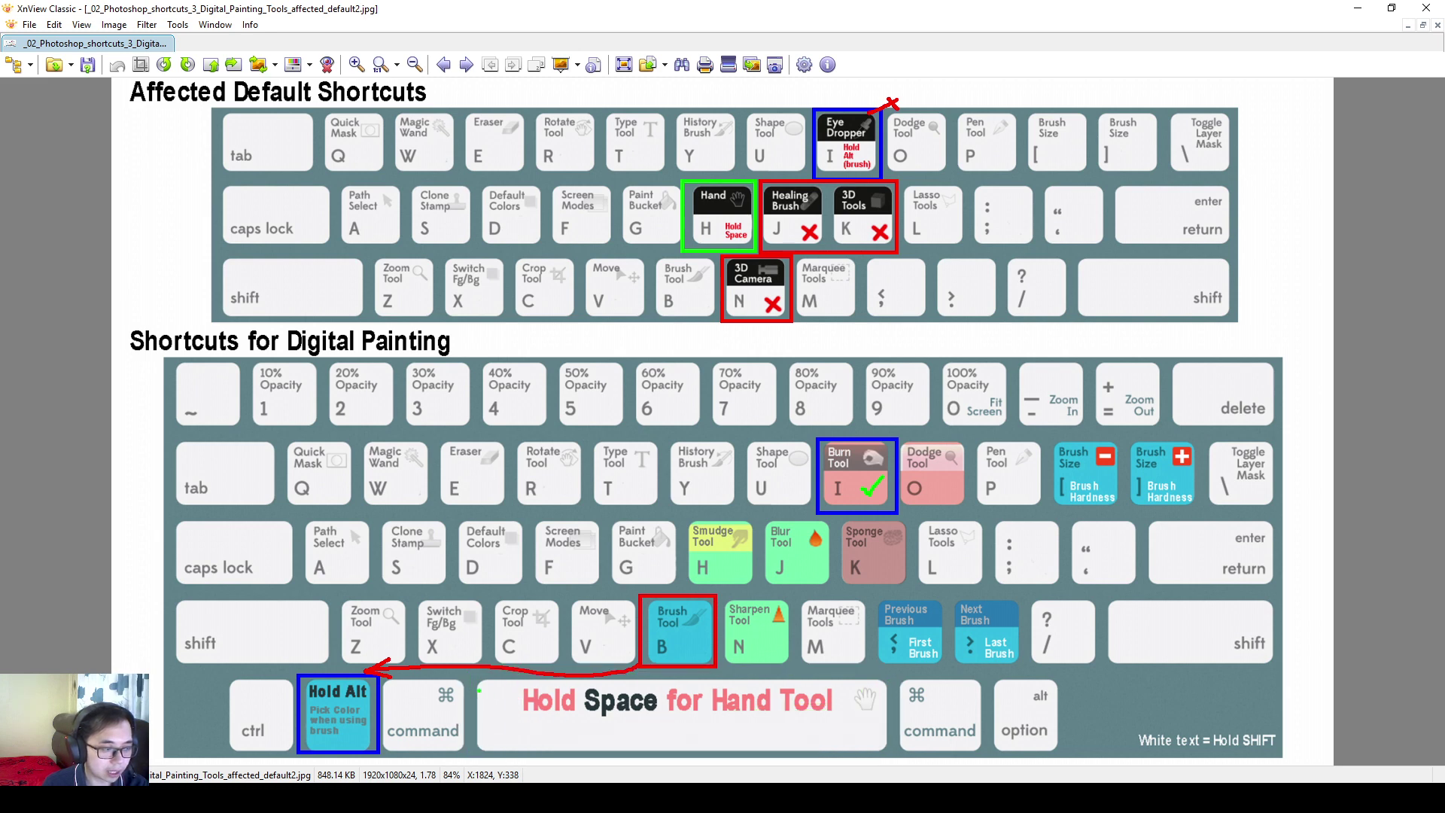
mouse_move(475, 679)
left_mouse_down()
mouse_move(885, 753)
mouse_move(888, 680)
left_mouse_up()
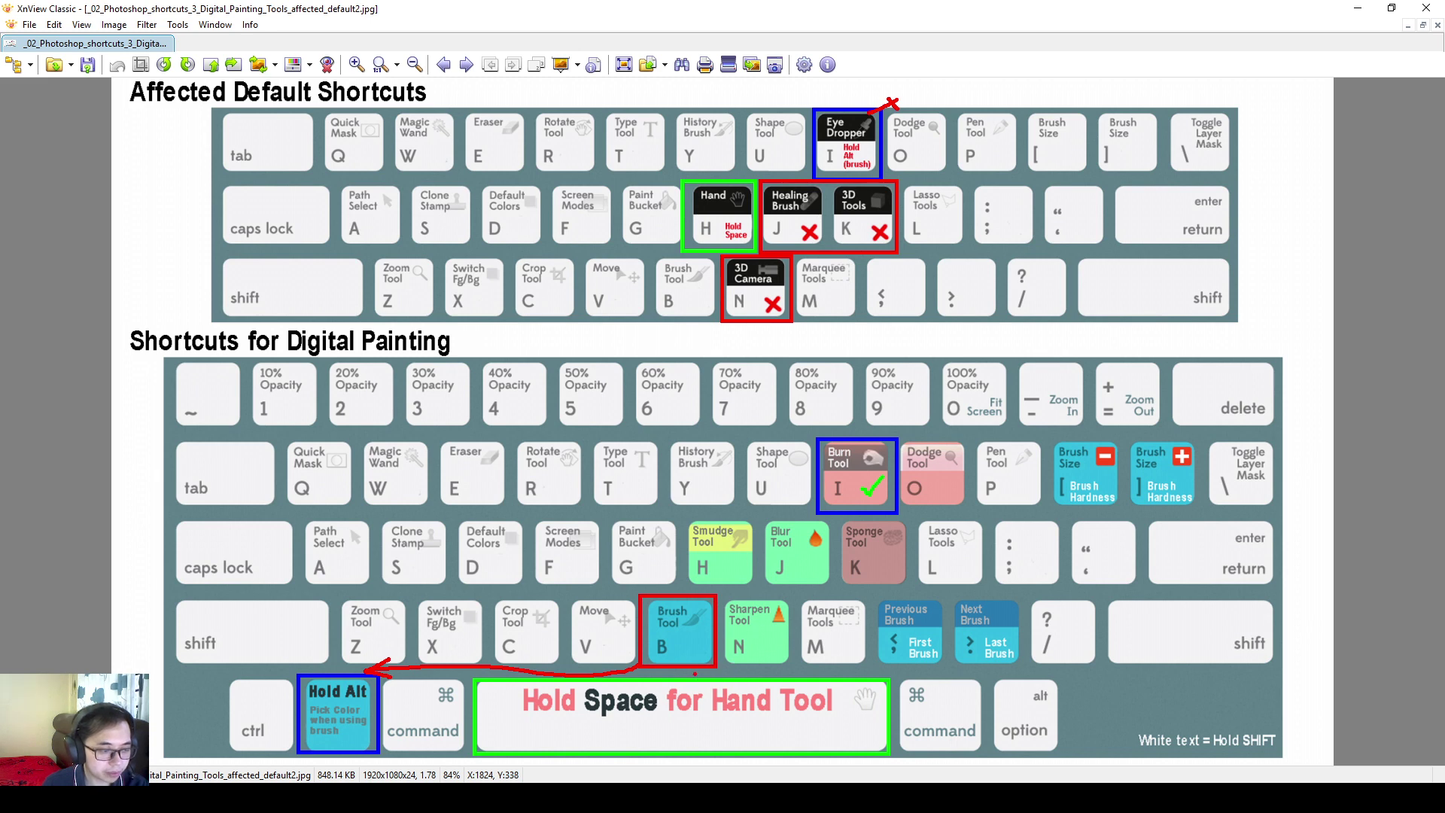
mouse_move(689, 669)
left_mouse_down()
mouse_move(631, 687)
mouse_move(646, 681)
left_mouse_up()
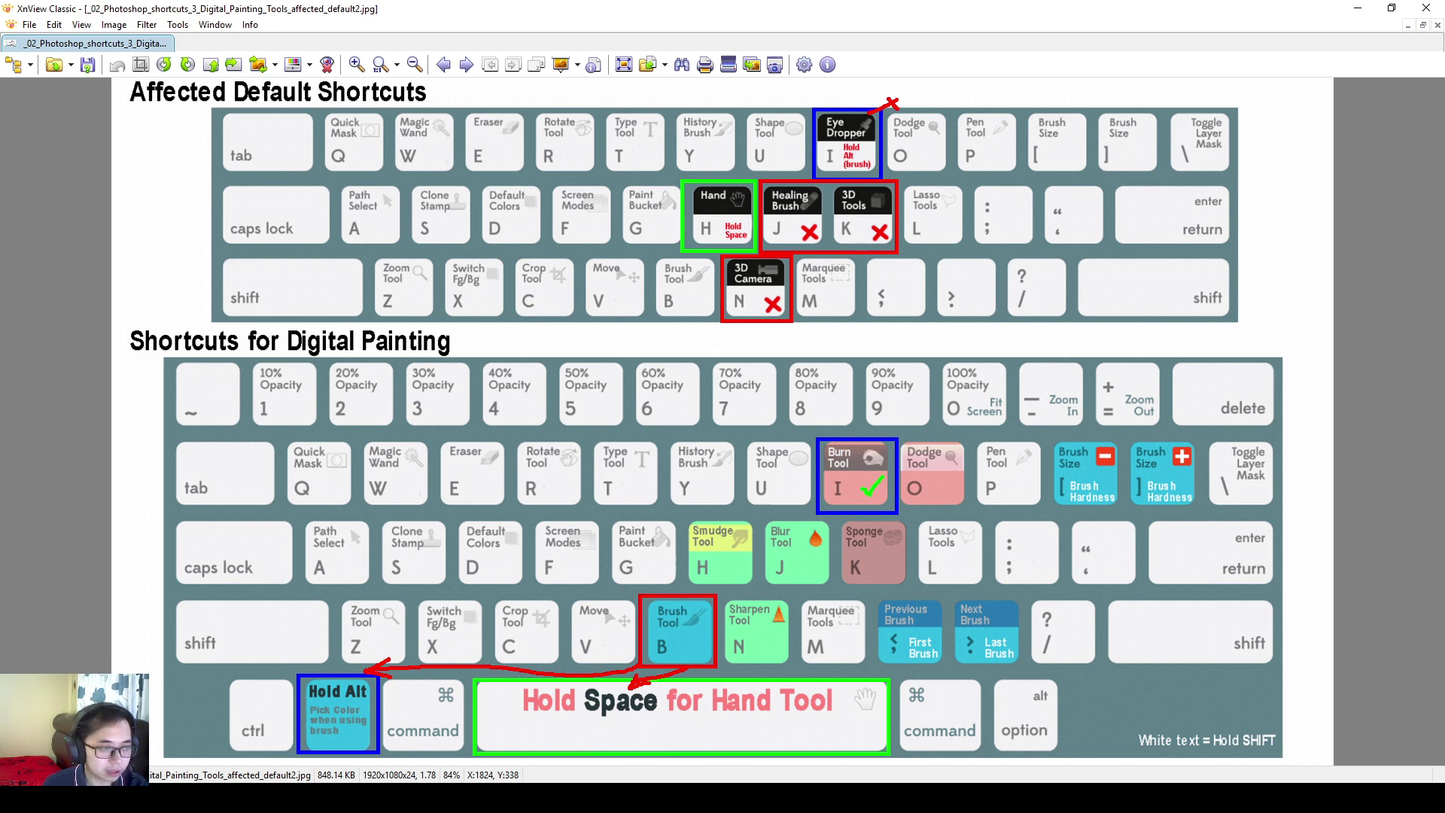
scroll(1284, 294, "down", 1)
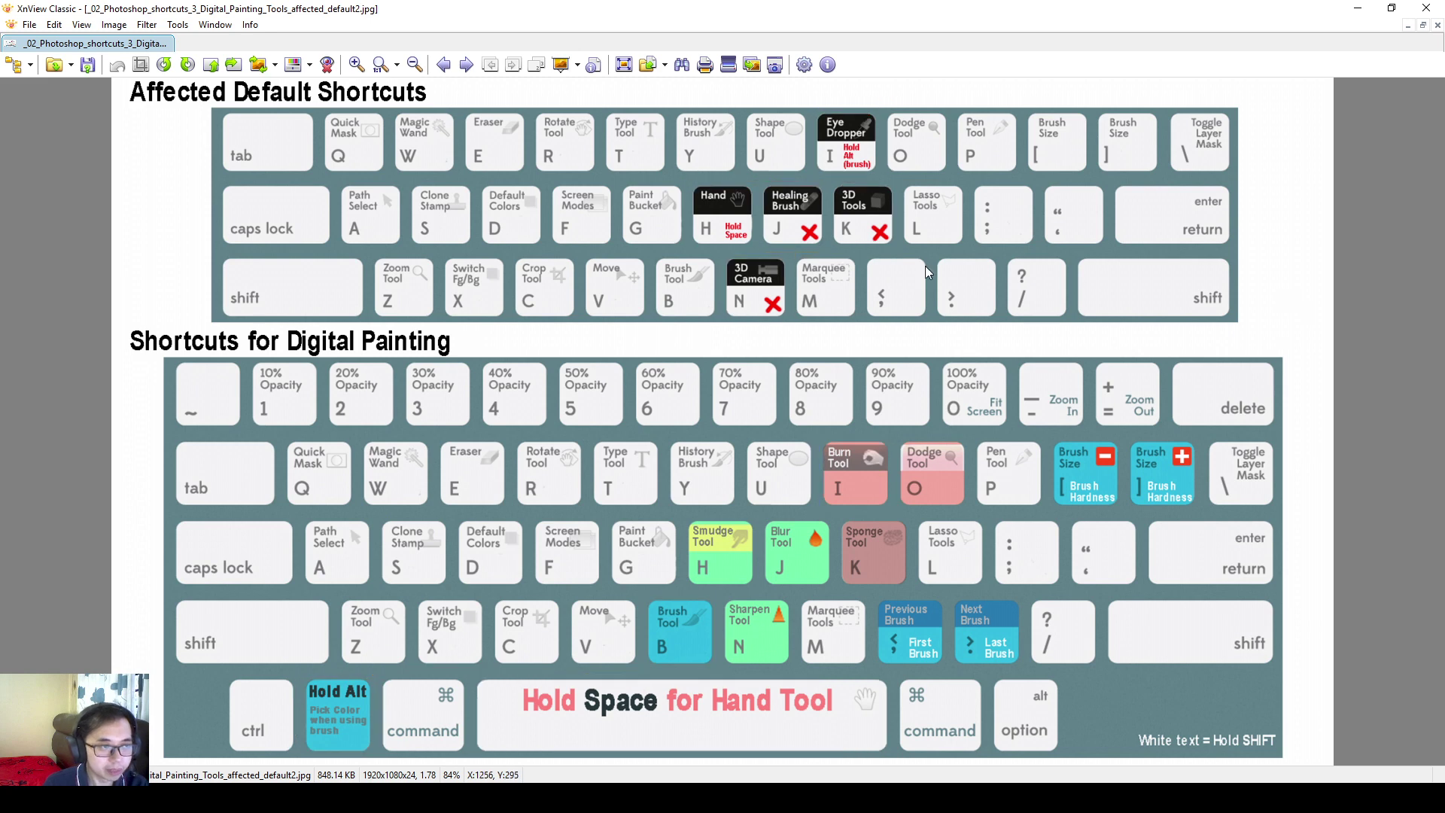
- Scroll past _4_Digital_Painting_Tools_IMPT.jpg to the _5_summary.jpg keyboard image
scroll(918, 286, "down", 1)
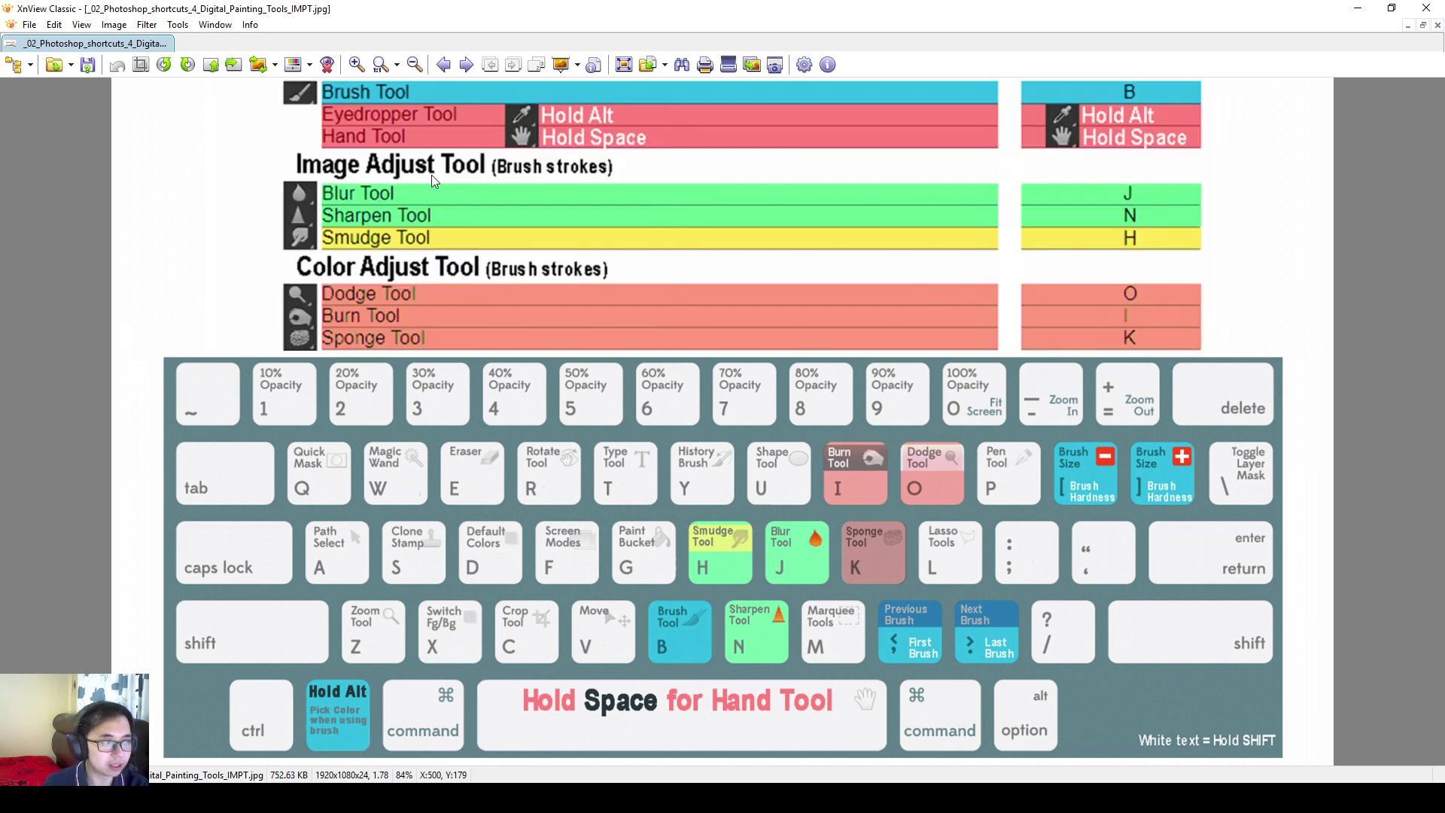
scroll(1027, 293, "down", 1)
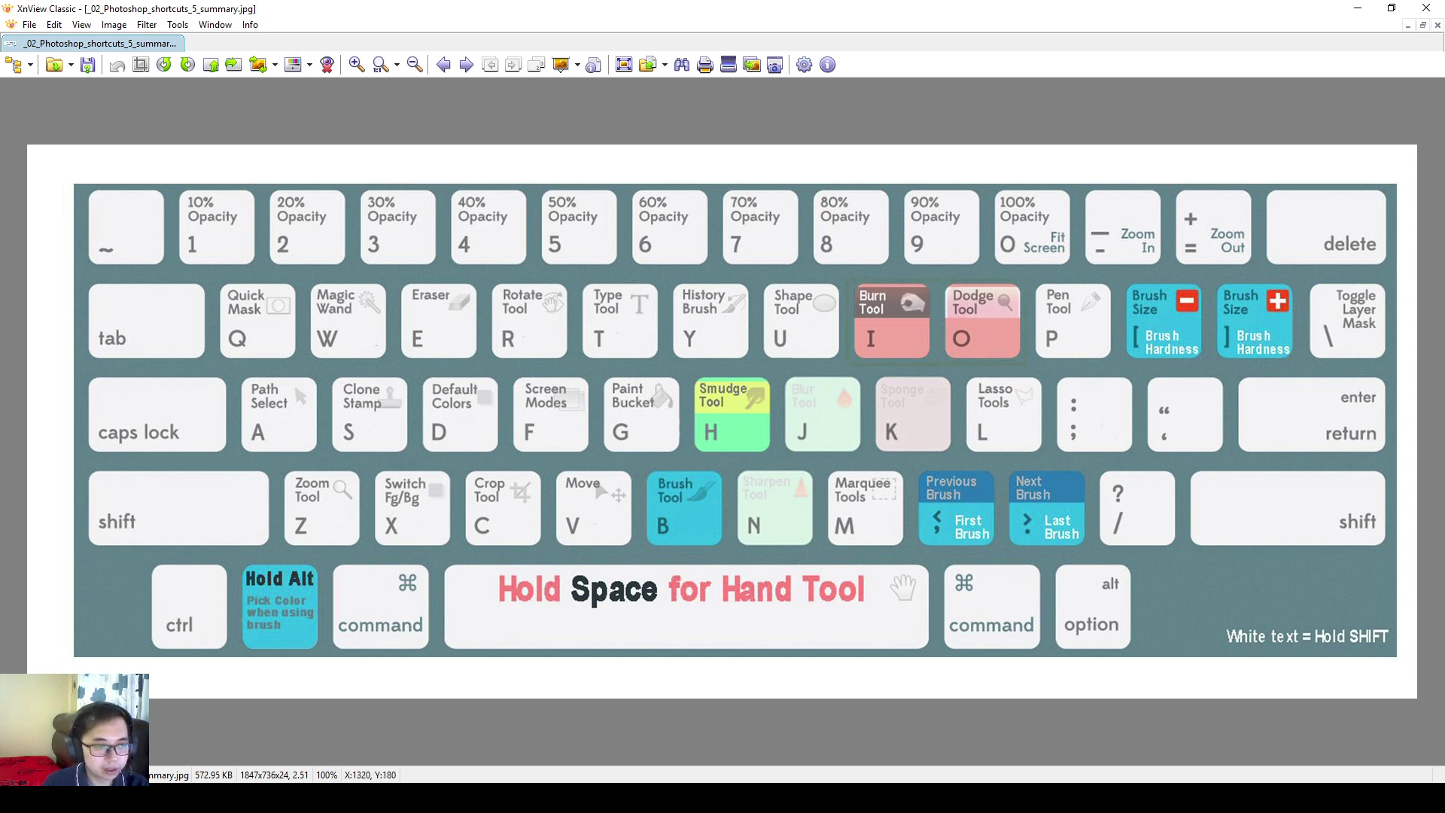
- Outline the Smudge Tool H key, clear the annotations, and close XnView Classic
left_click_drag(770, 367, 693, 456)
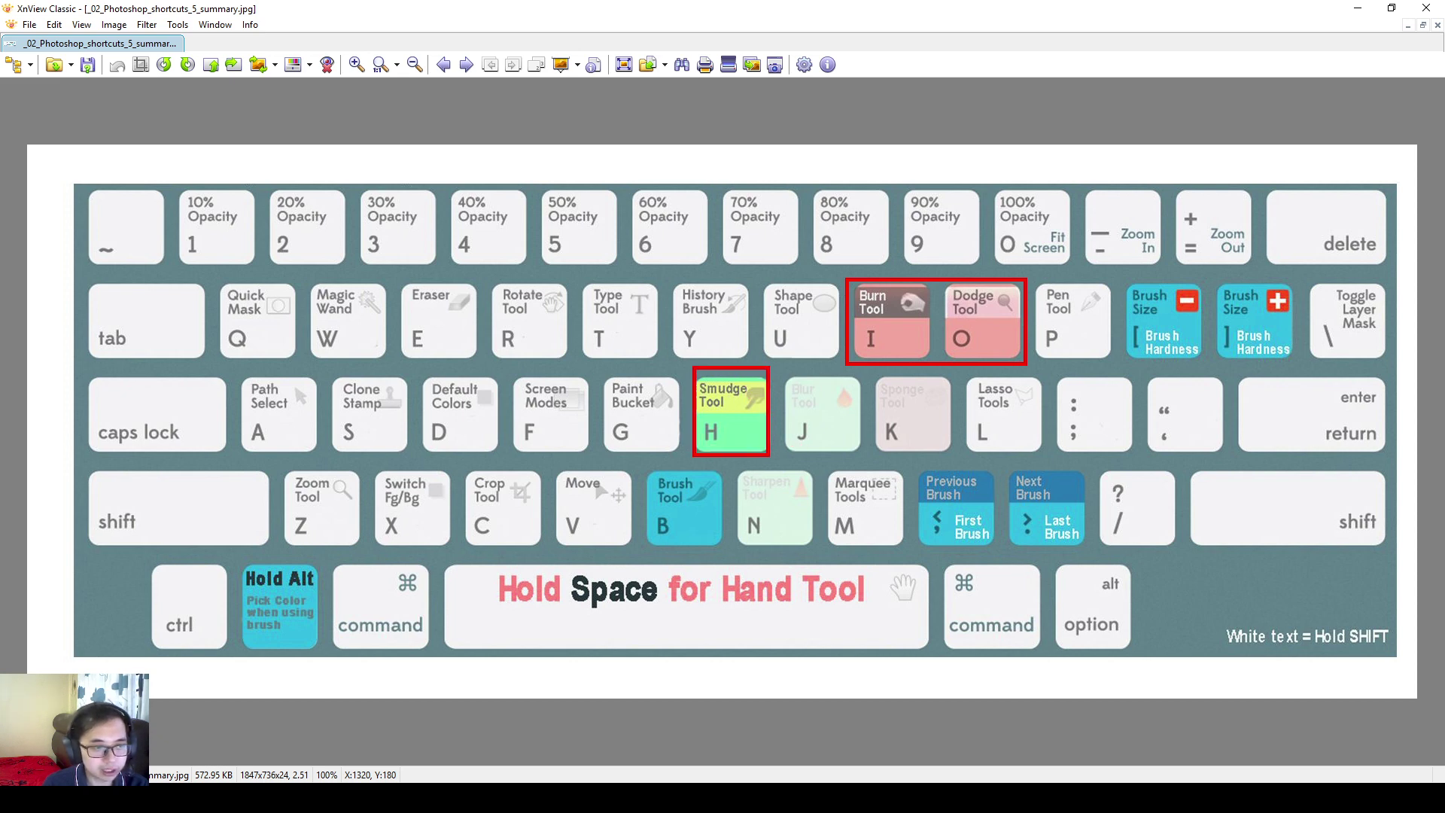
key("e")
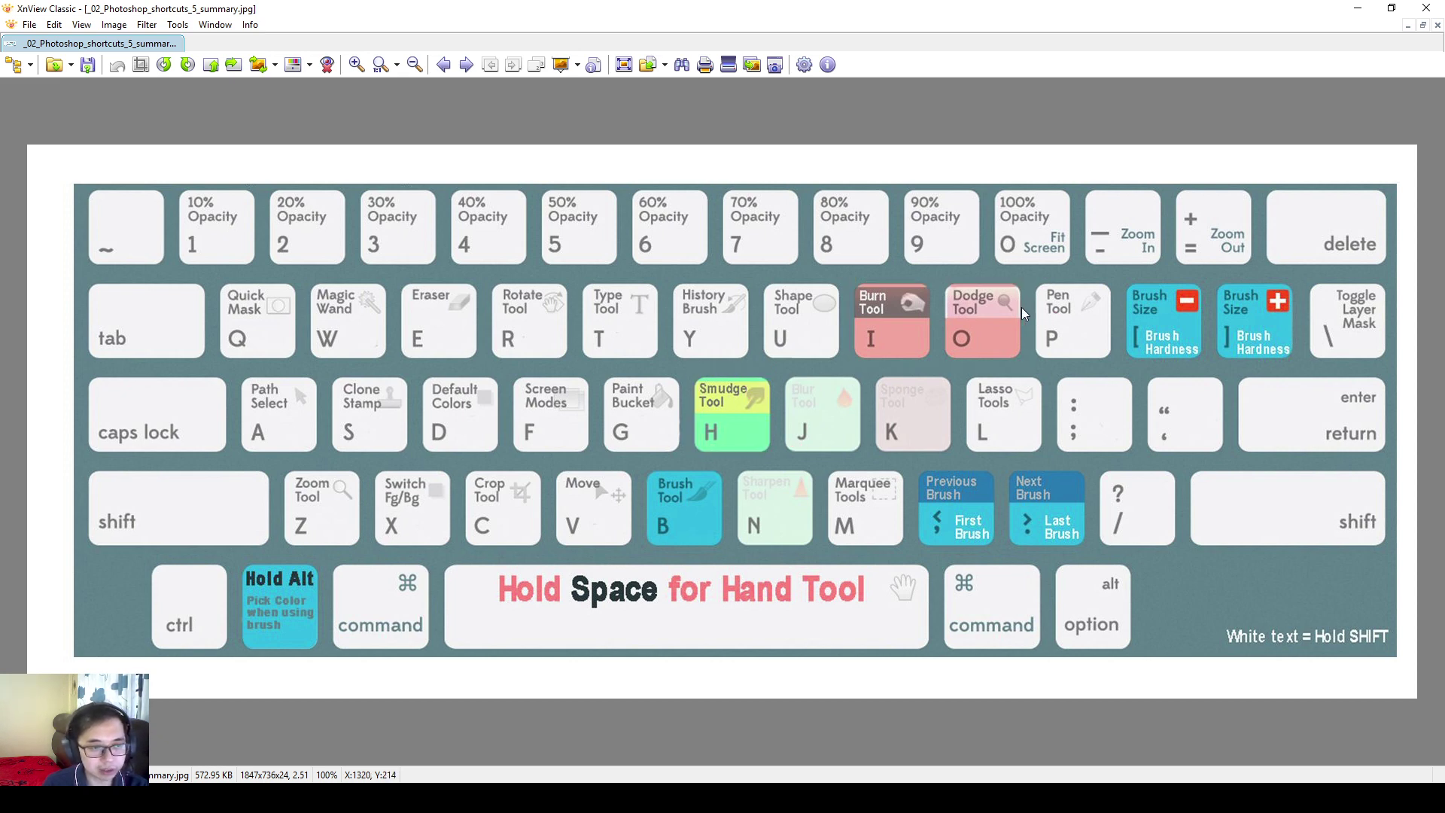
left_click_drag(1021, 286, 937, 357)
key("Escape")
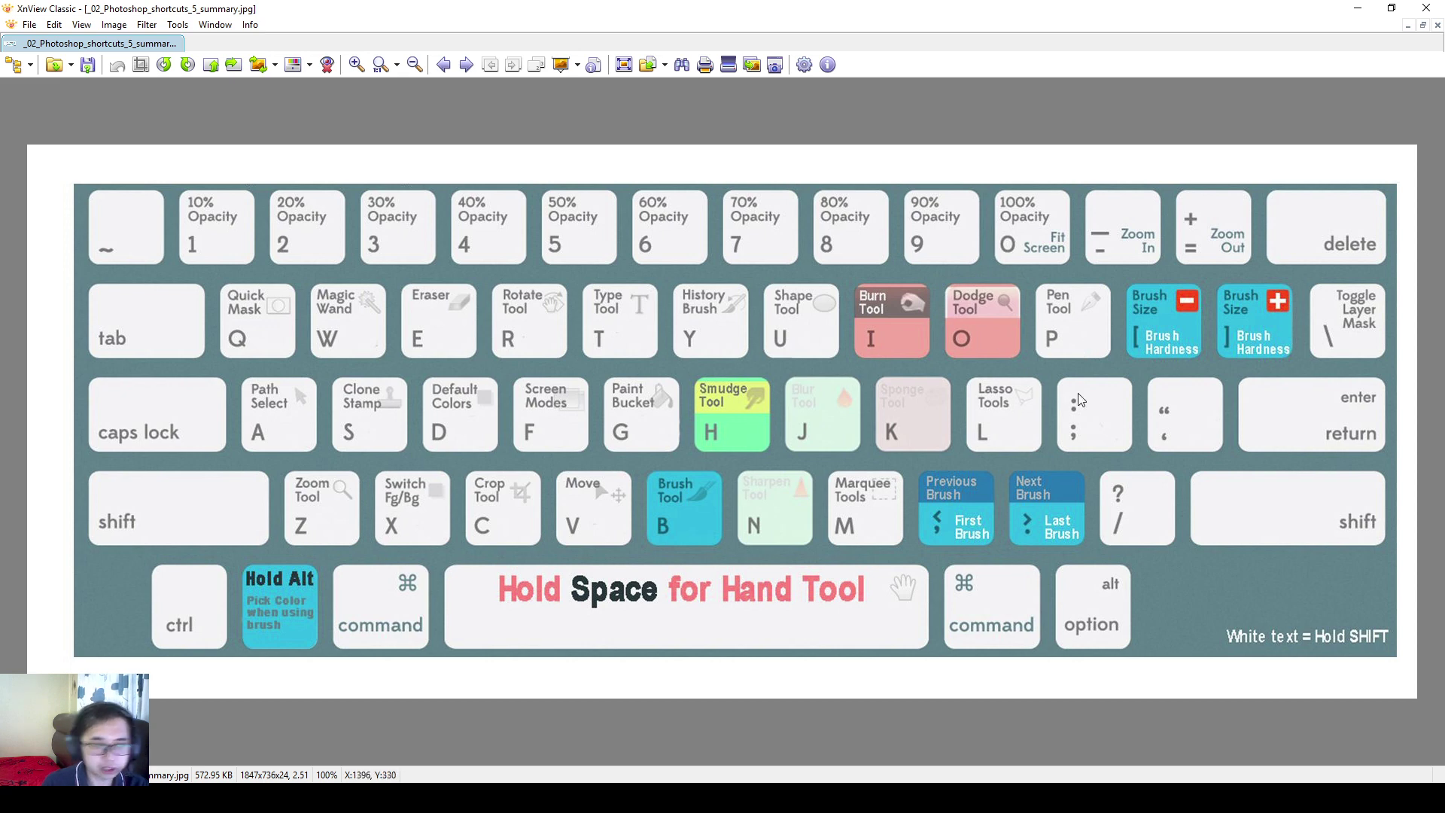
left_click(1357, 7)
- Open a second Explorer window snapped to the left and navigate it to c:
left_click(992, 444)
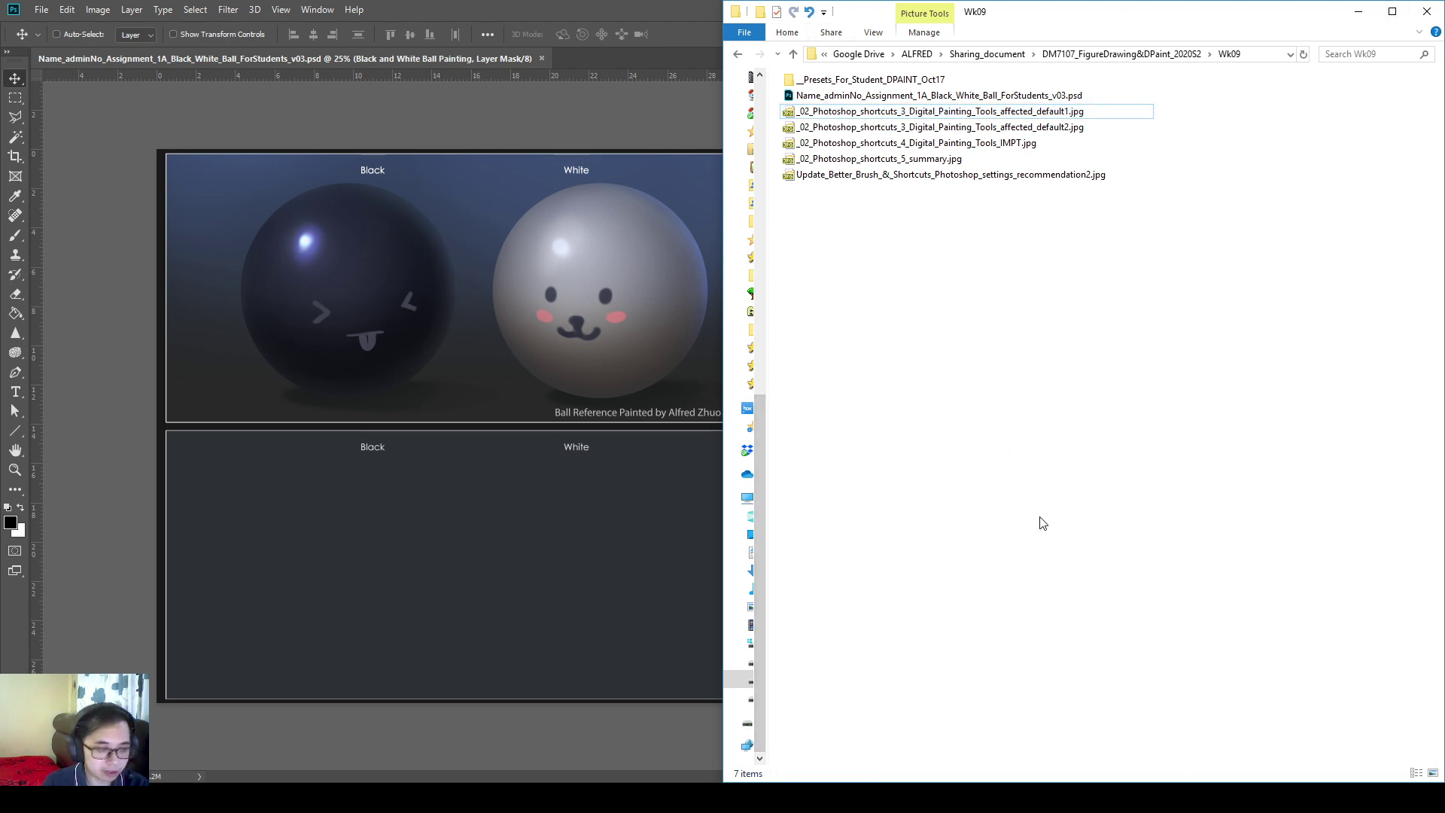
key("ctrl+n")
key("super+Left")
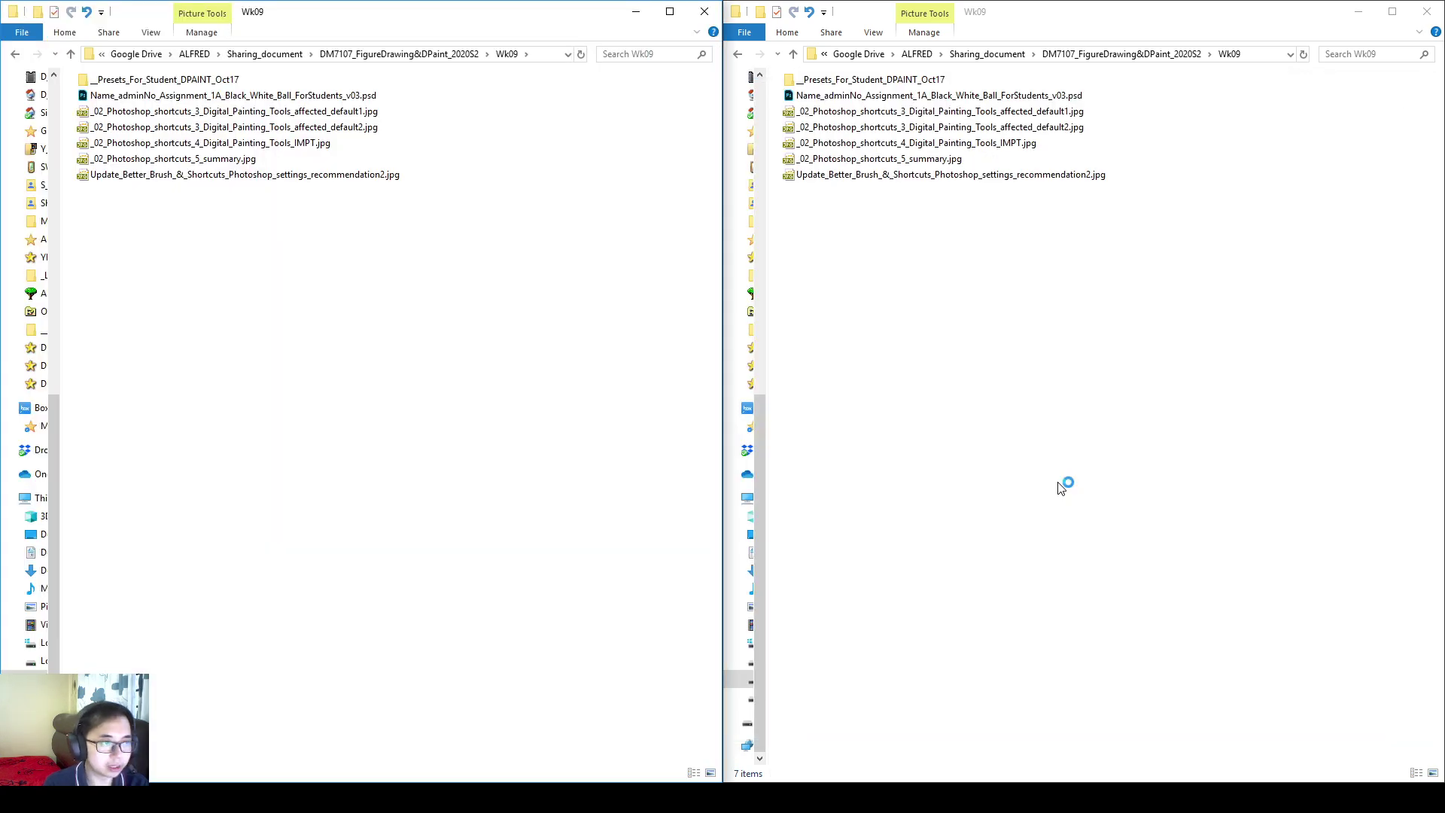
left_click(544, 54)
type("c:")
key("Return")
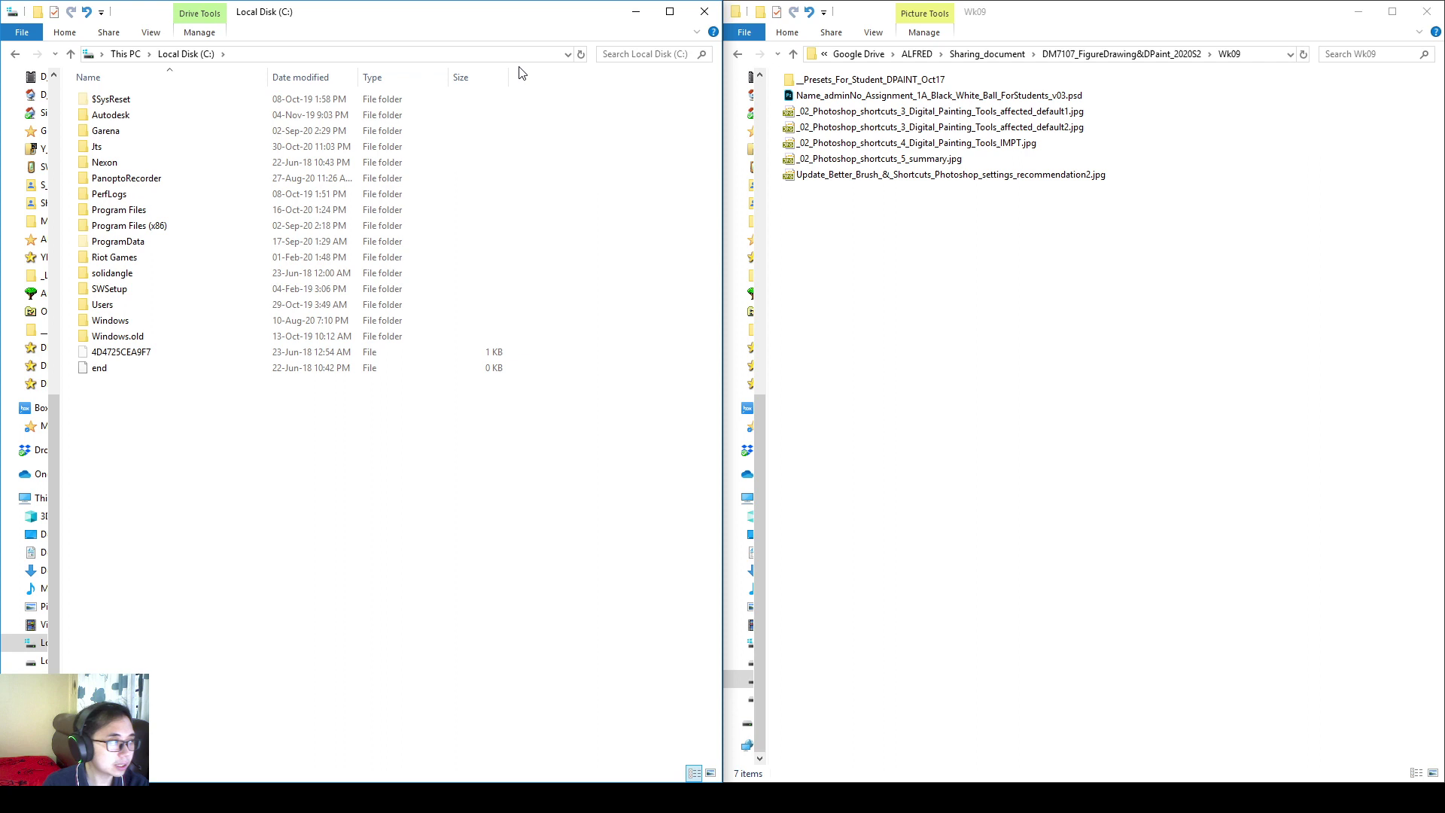
- Close the Local Disk (C:) window and bring Photoshop to the front
left_click(1225, 354)
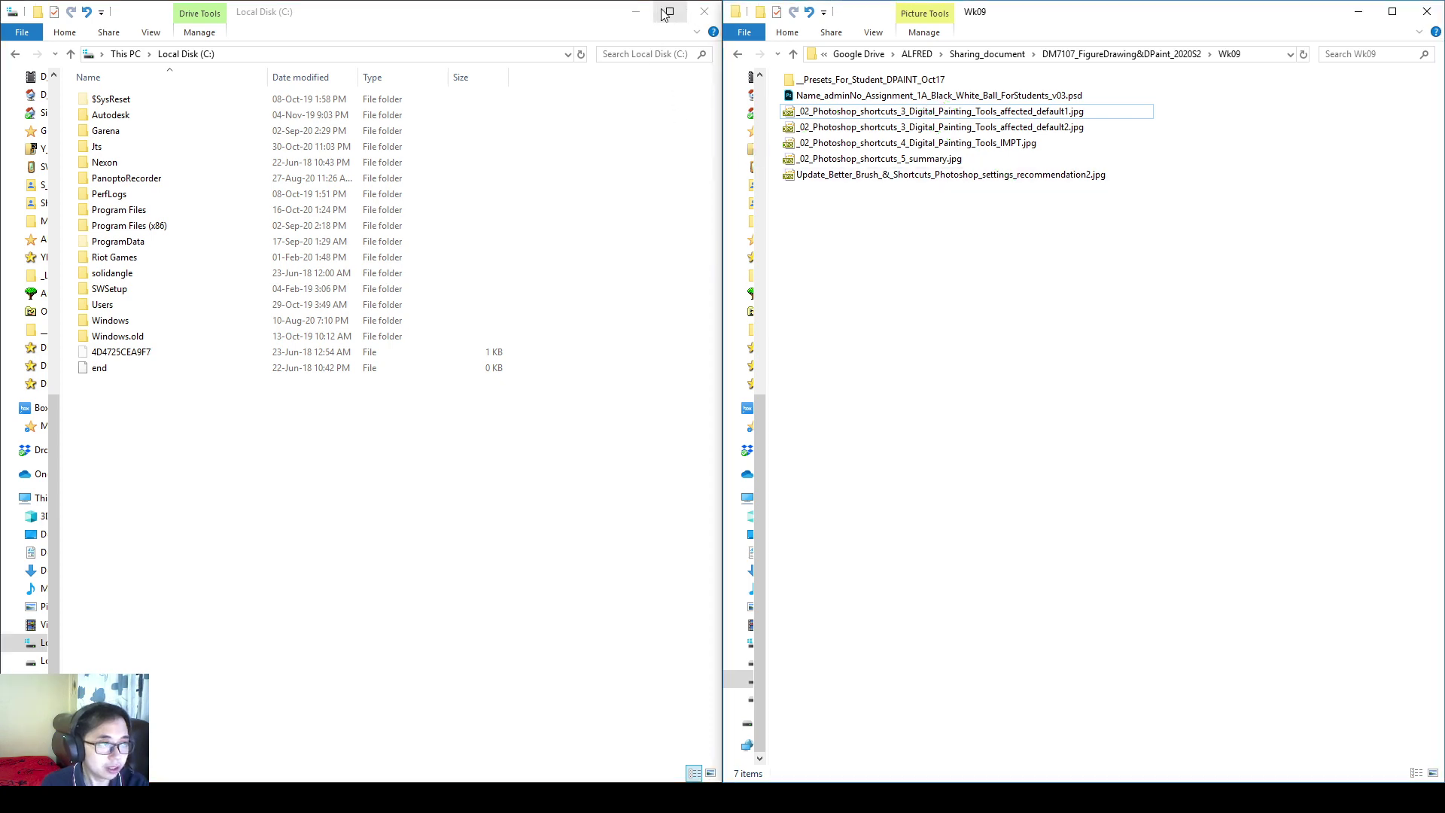
left_click(636, 12)
left_click(692, 84)
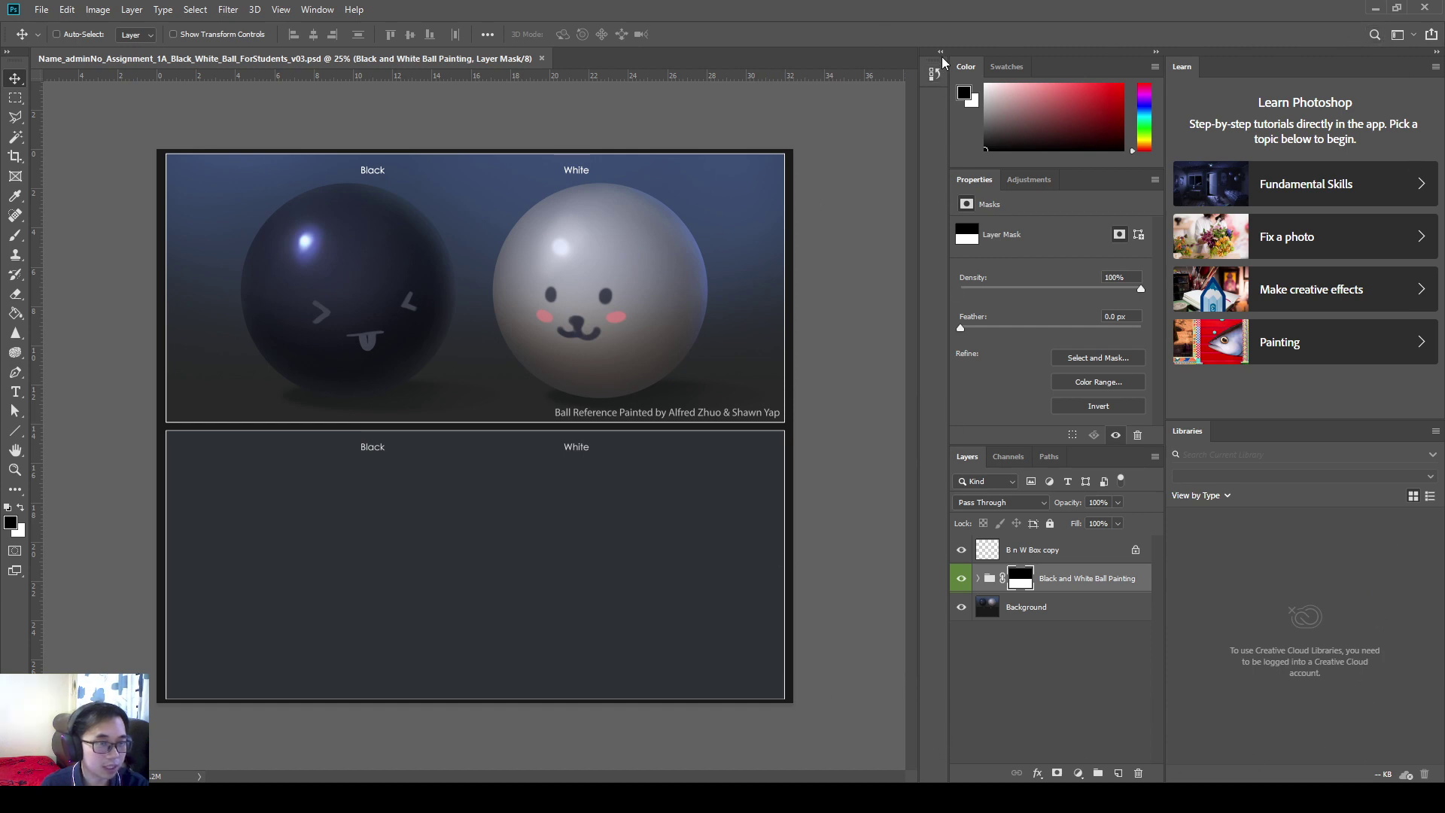
- Show the Brushes panel and float it as a narrow, tall panel beside the canvas
left_click(334, 12)
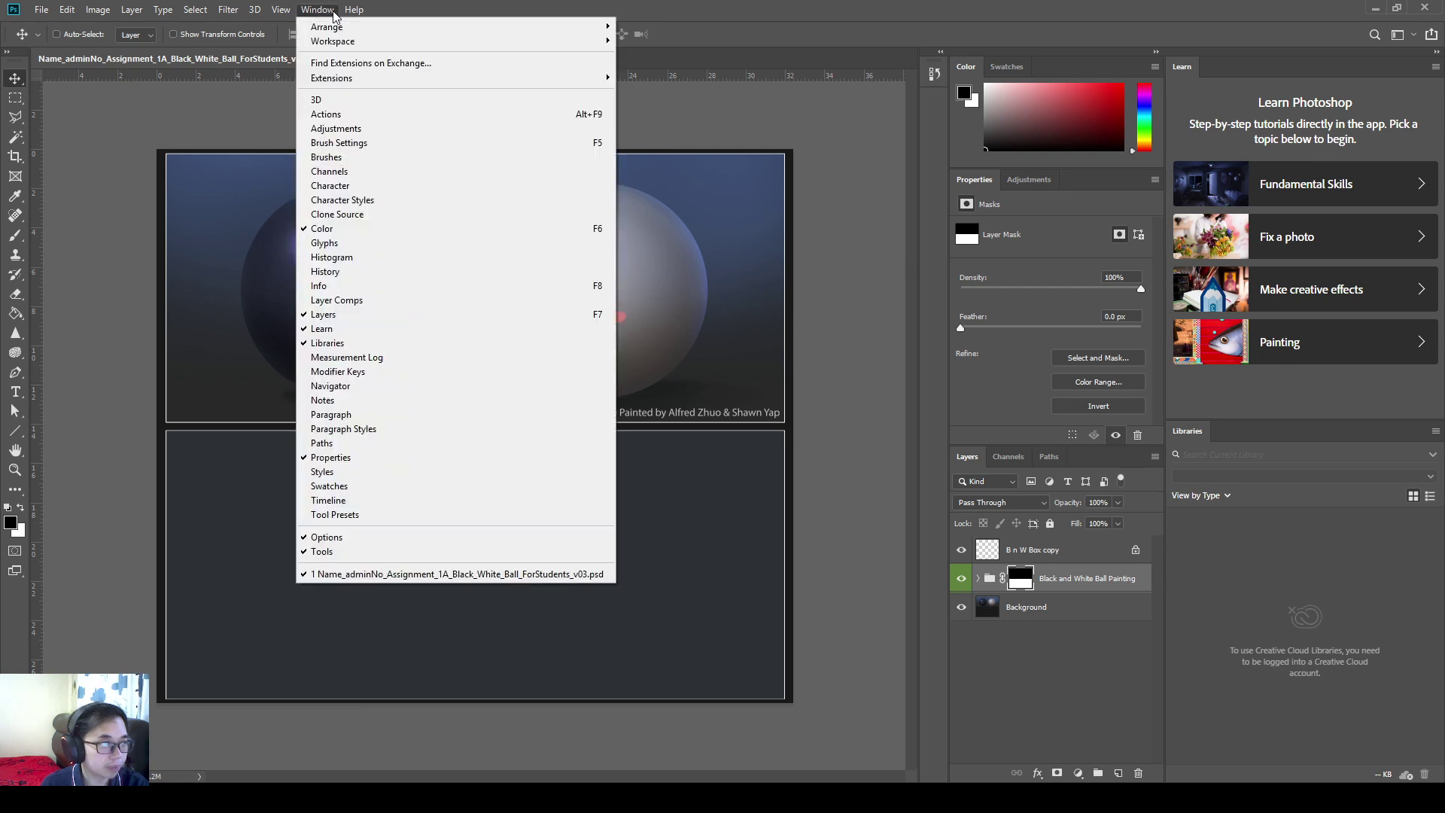
left_click(346, 160)
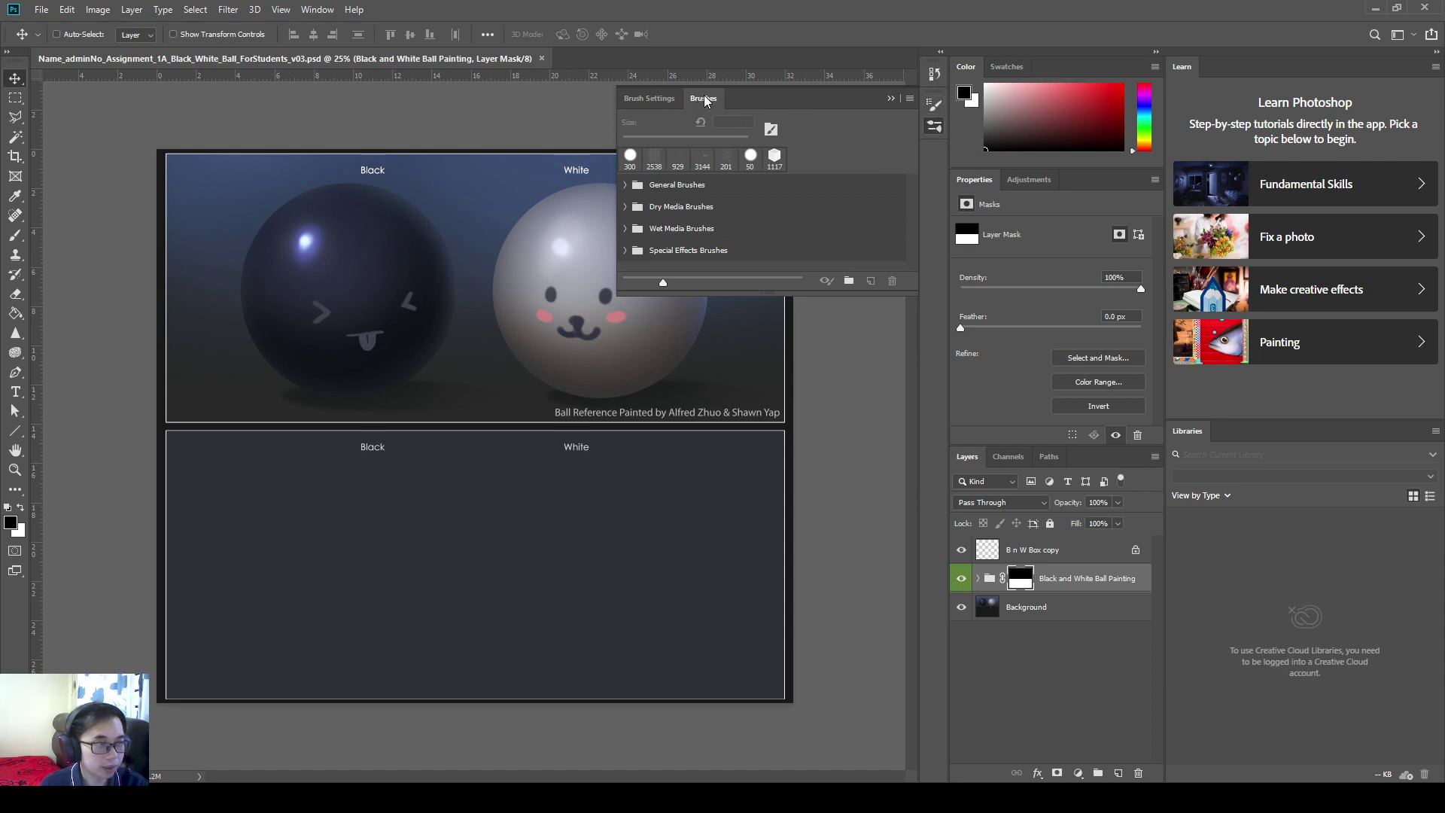
mouse_move(707, 103)
left_mouse_down()
mouse_move(705, 127)
mouse_move(296, 107)
mouse_move(53, 64)
left_mouse_up()
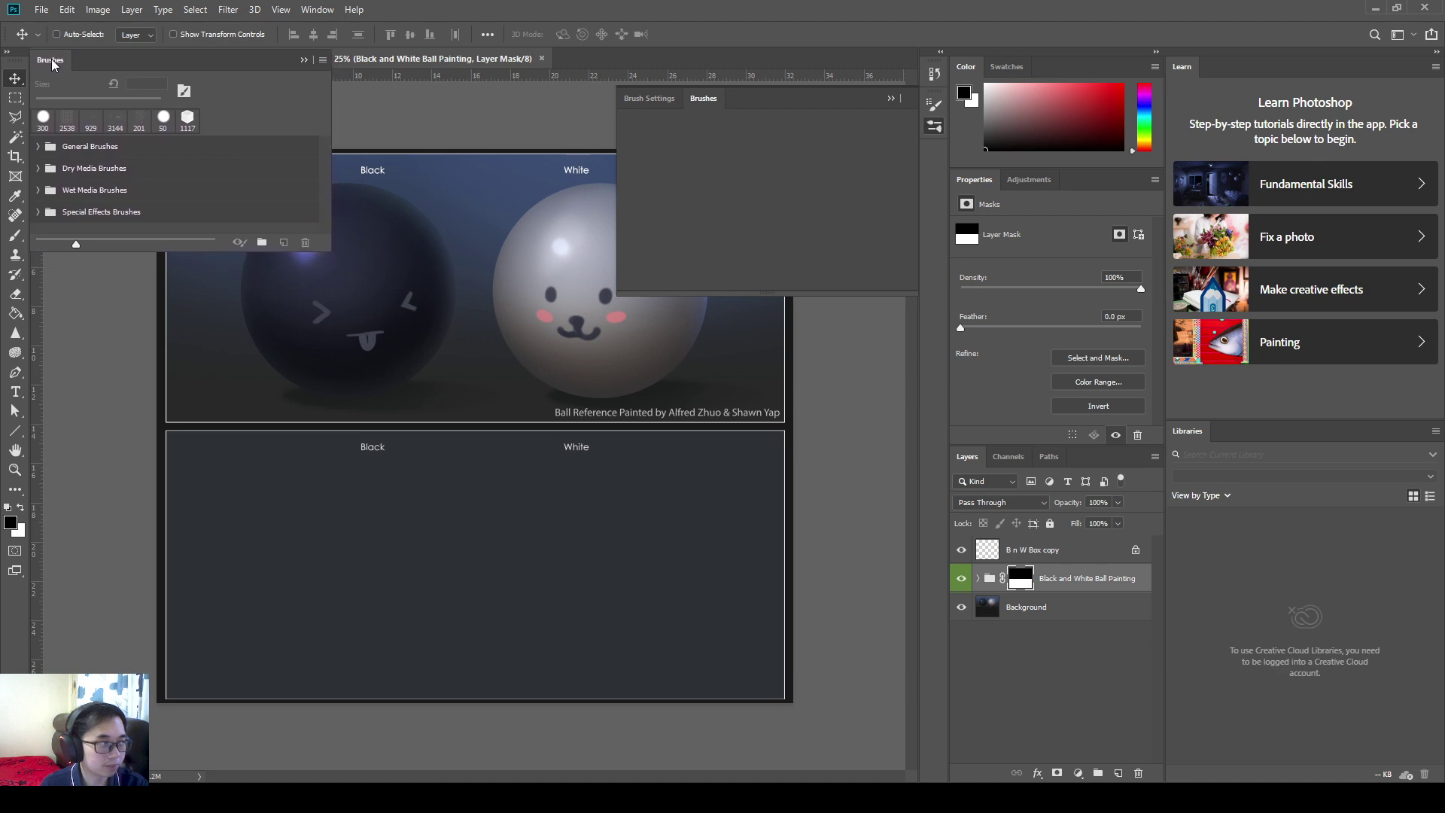
mouse_move(330, 251)
left_mouse_down()
mouse_move(238, 629)
mouse_move(183, 770)
left_mouse_up()
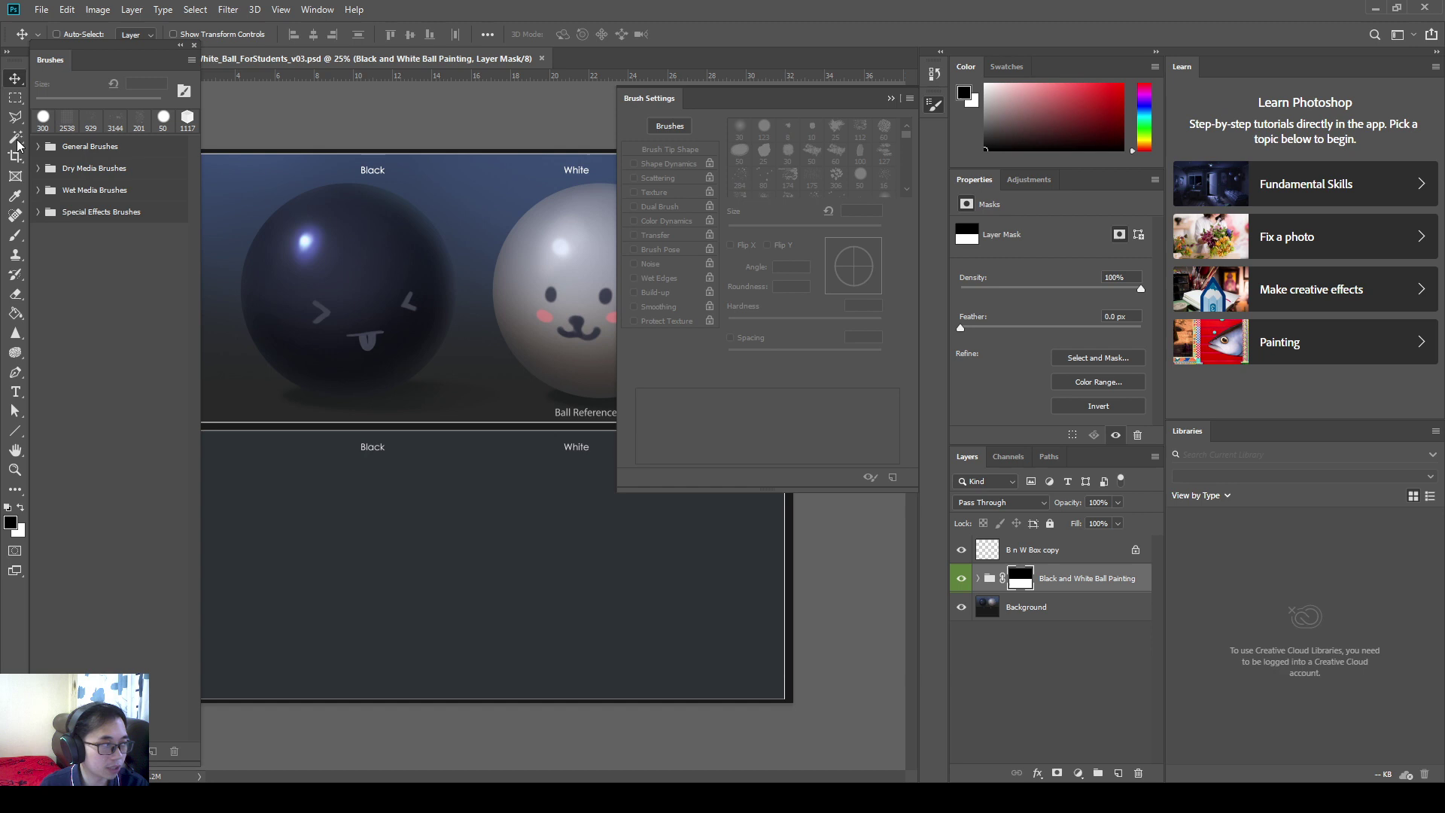
- Expand General Brushes, select Soft Round, and close the Brush Settings panel
left_click(39, 147)
left_click(102, 172)
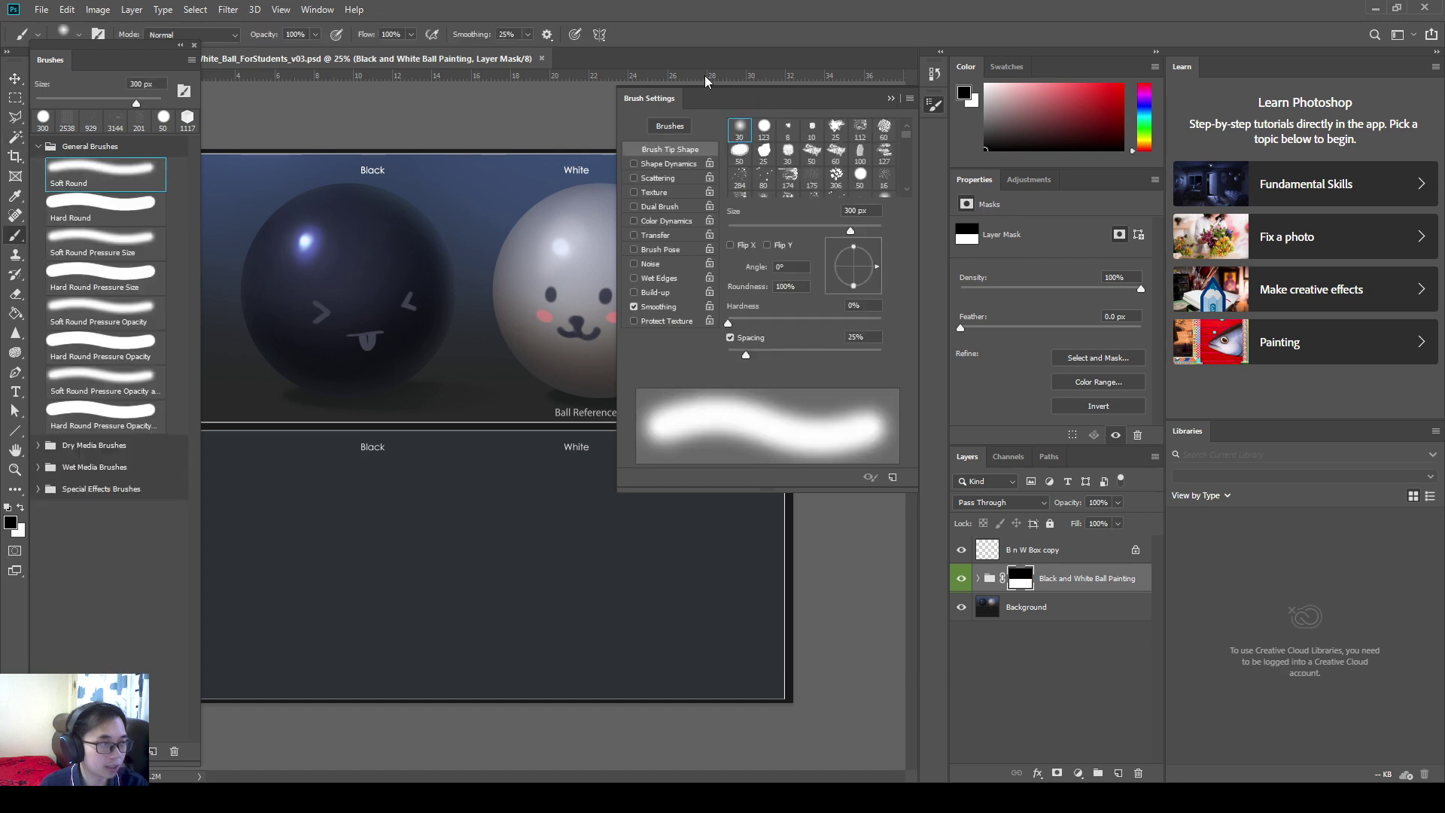
left_click(666, 163)
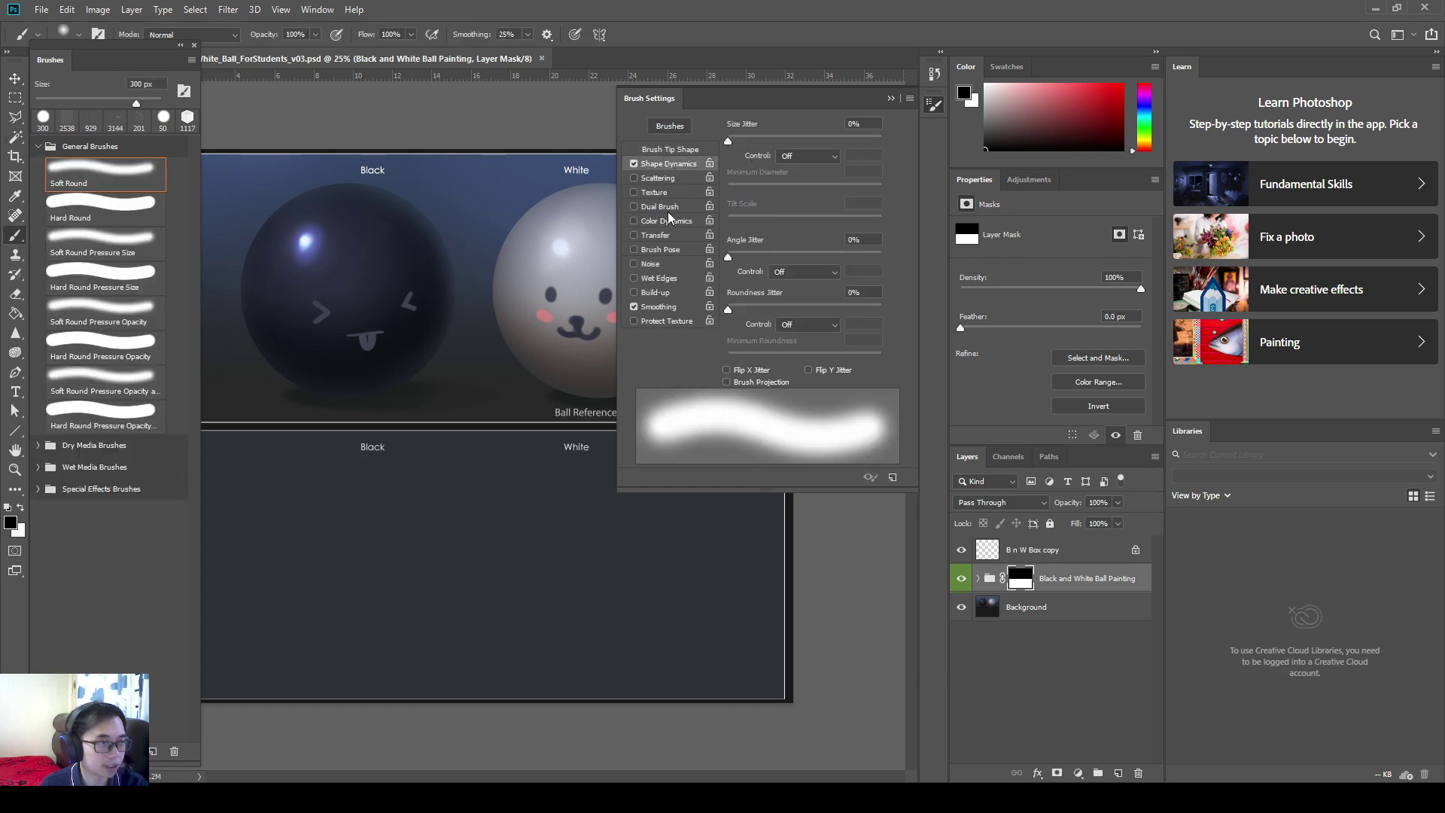
left_click(655, 235)
left_click(637, 164)
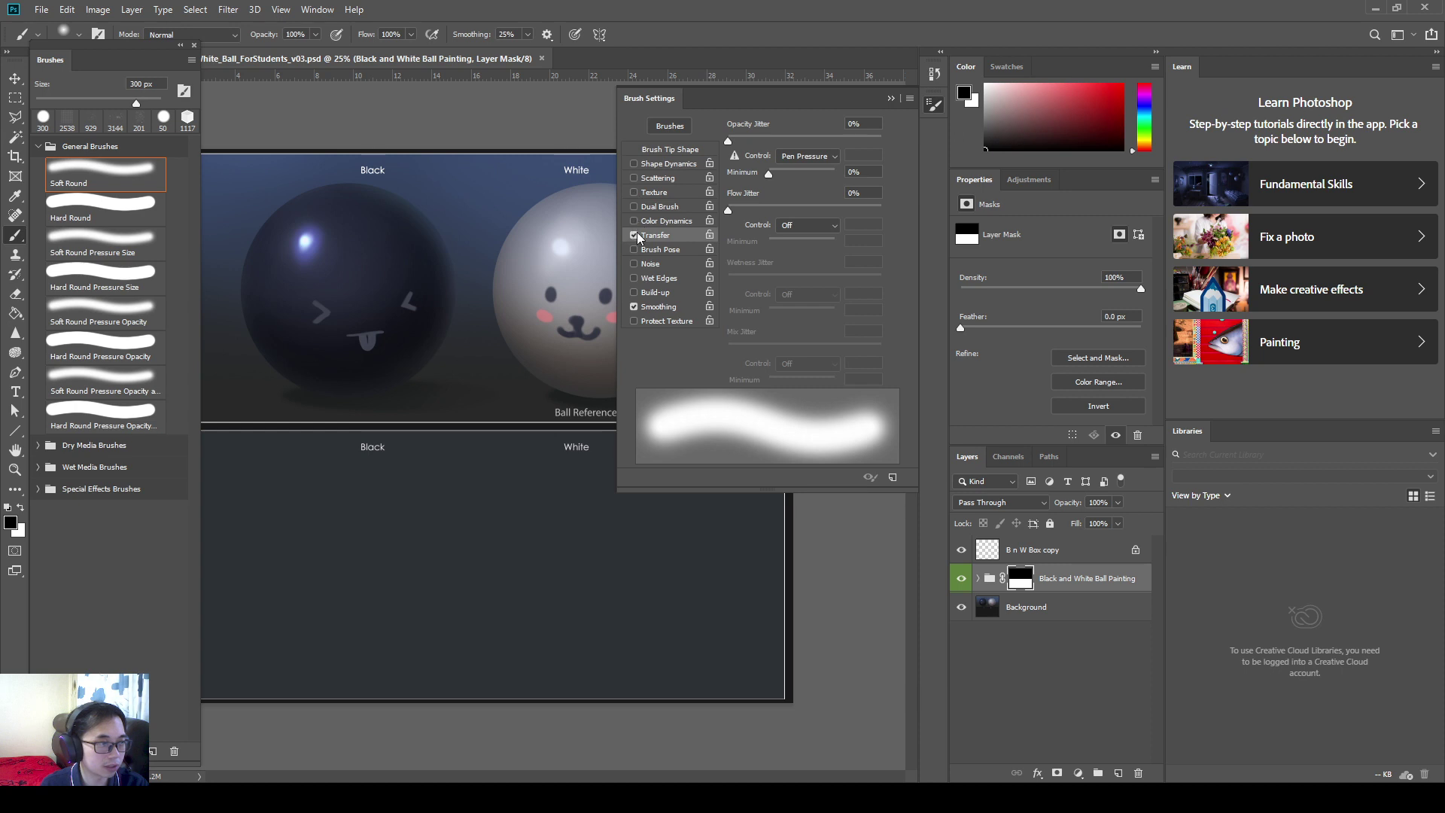
left_click(670, 149)
left_click(934, 103)
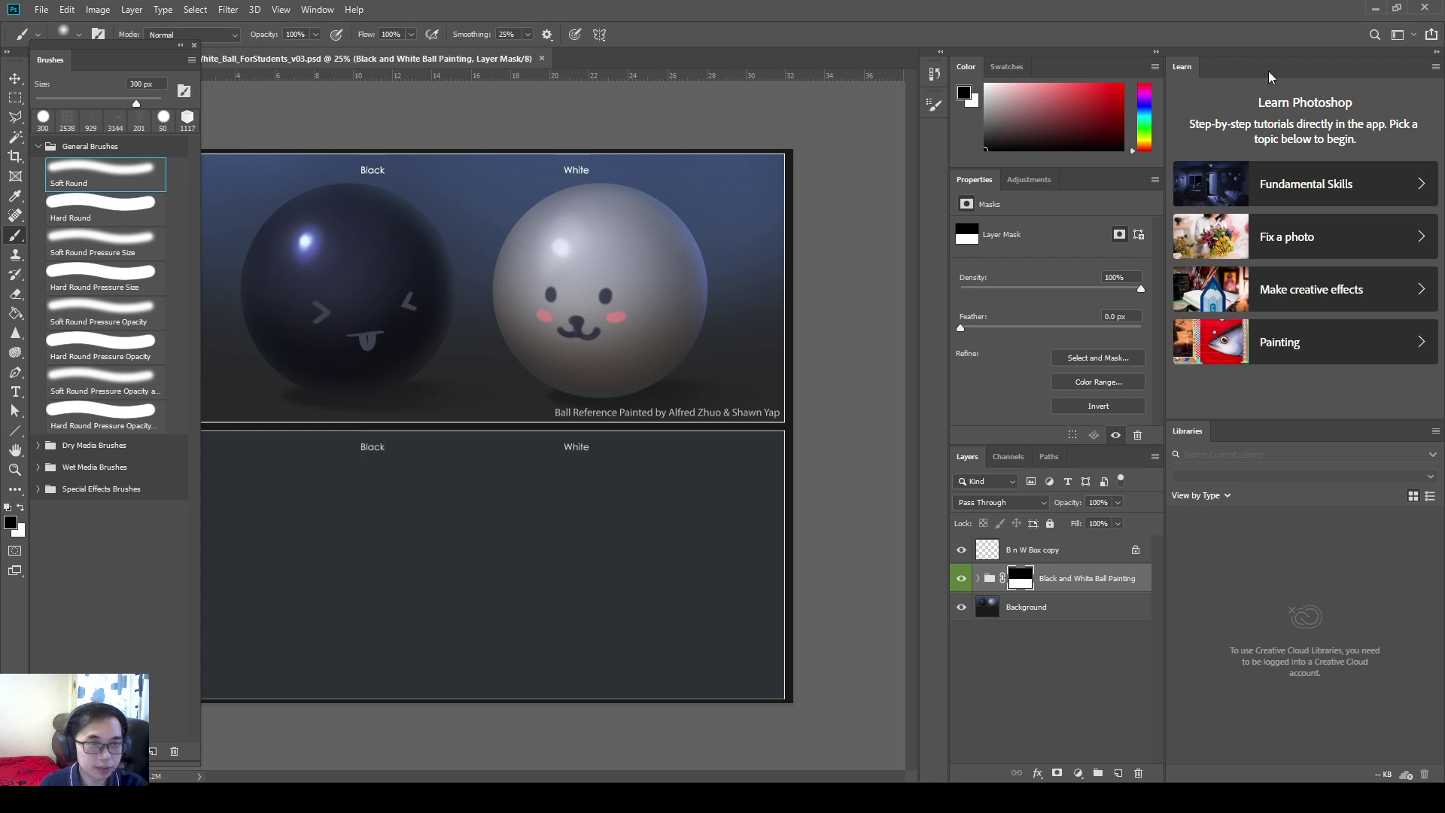
- Remove the Learn and Libraries panels from the right-hand dock
left_click_drag(1165, 67, 1072, 77)
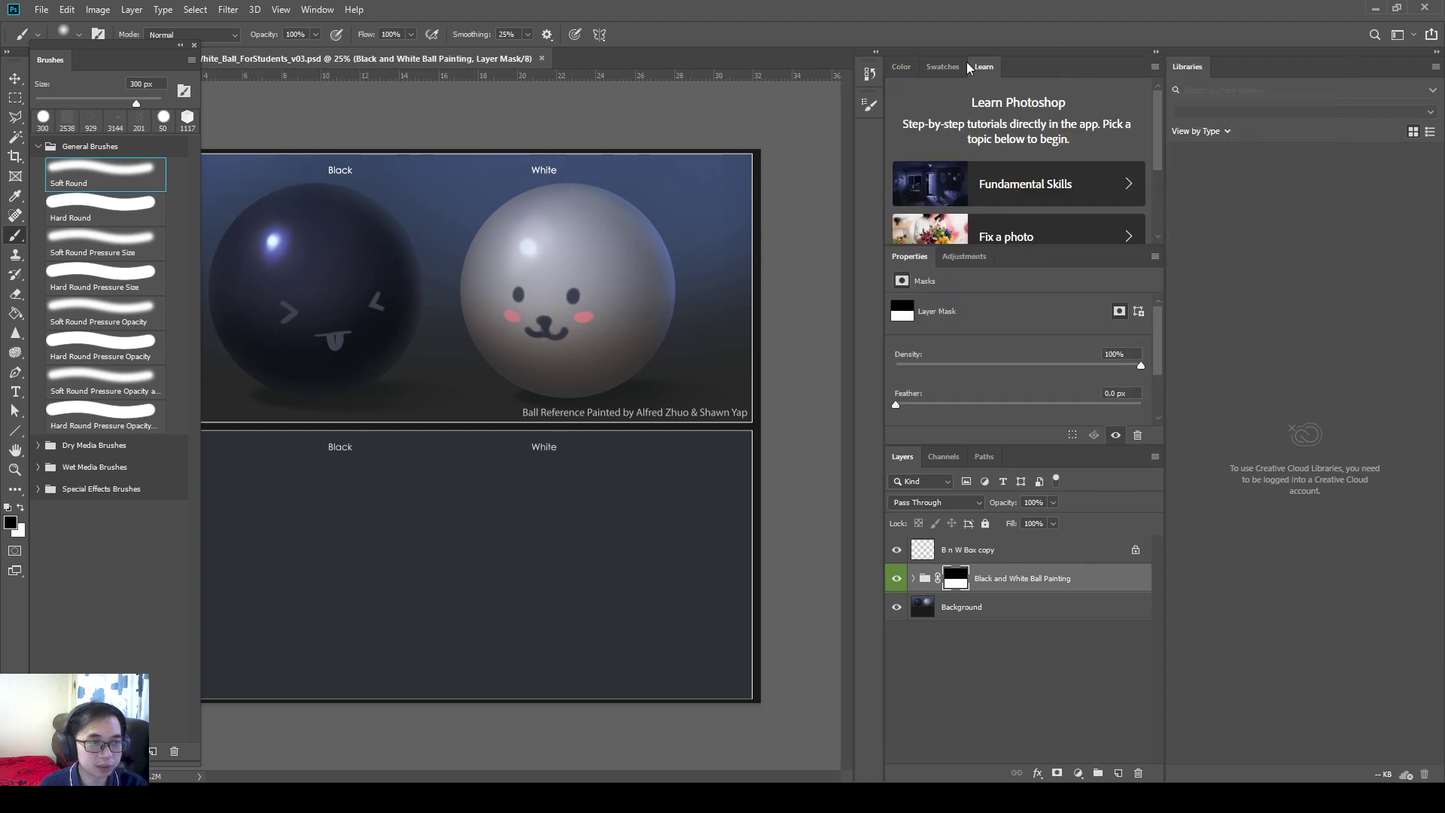
left_click(901, 66)
left_click(992, 69)
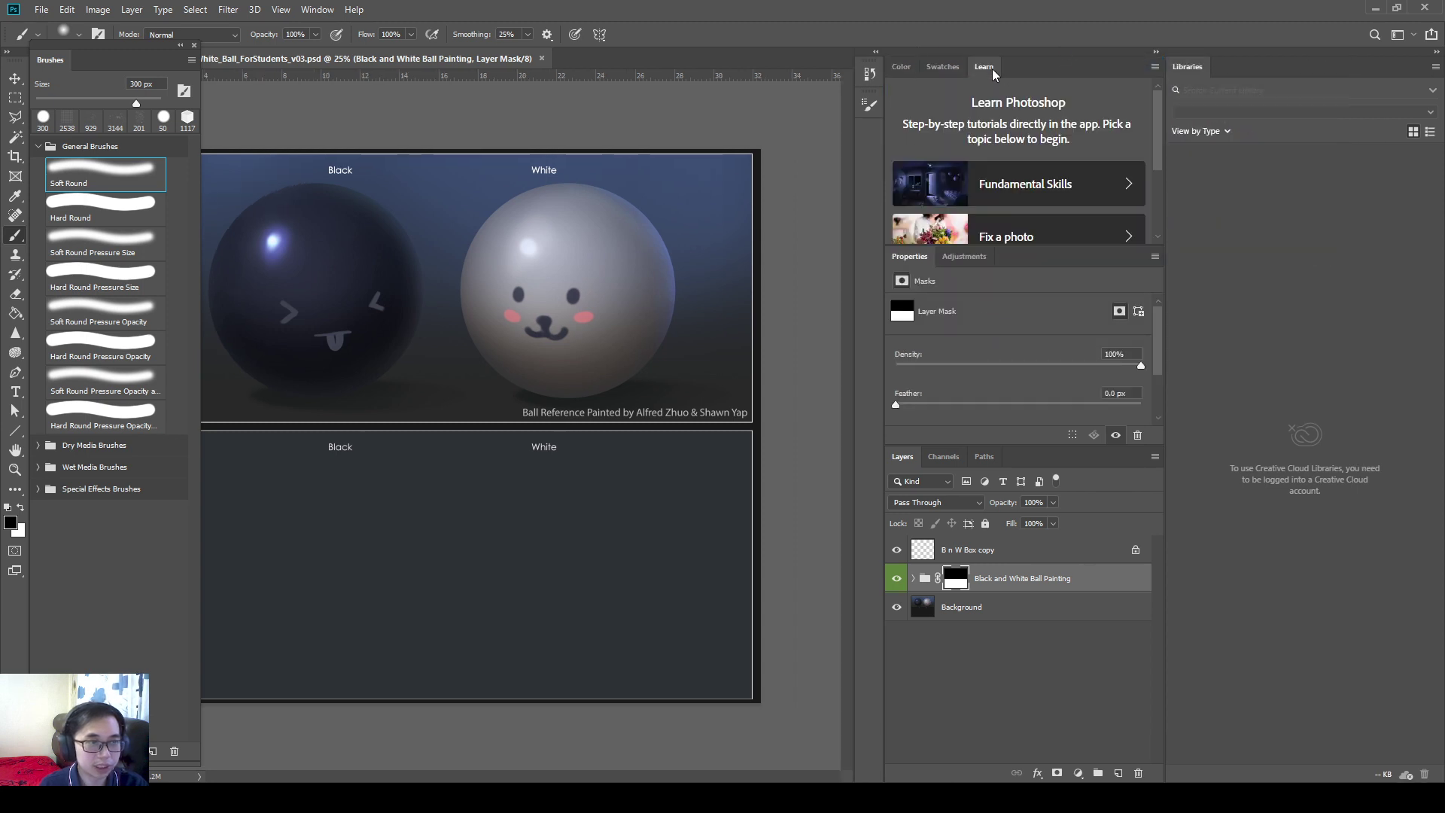
left_click_drag(992, 69, 509, 309)
left_click(761, 294)
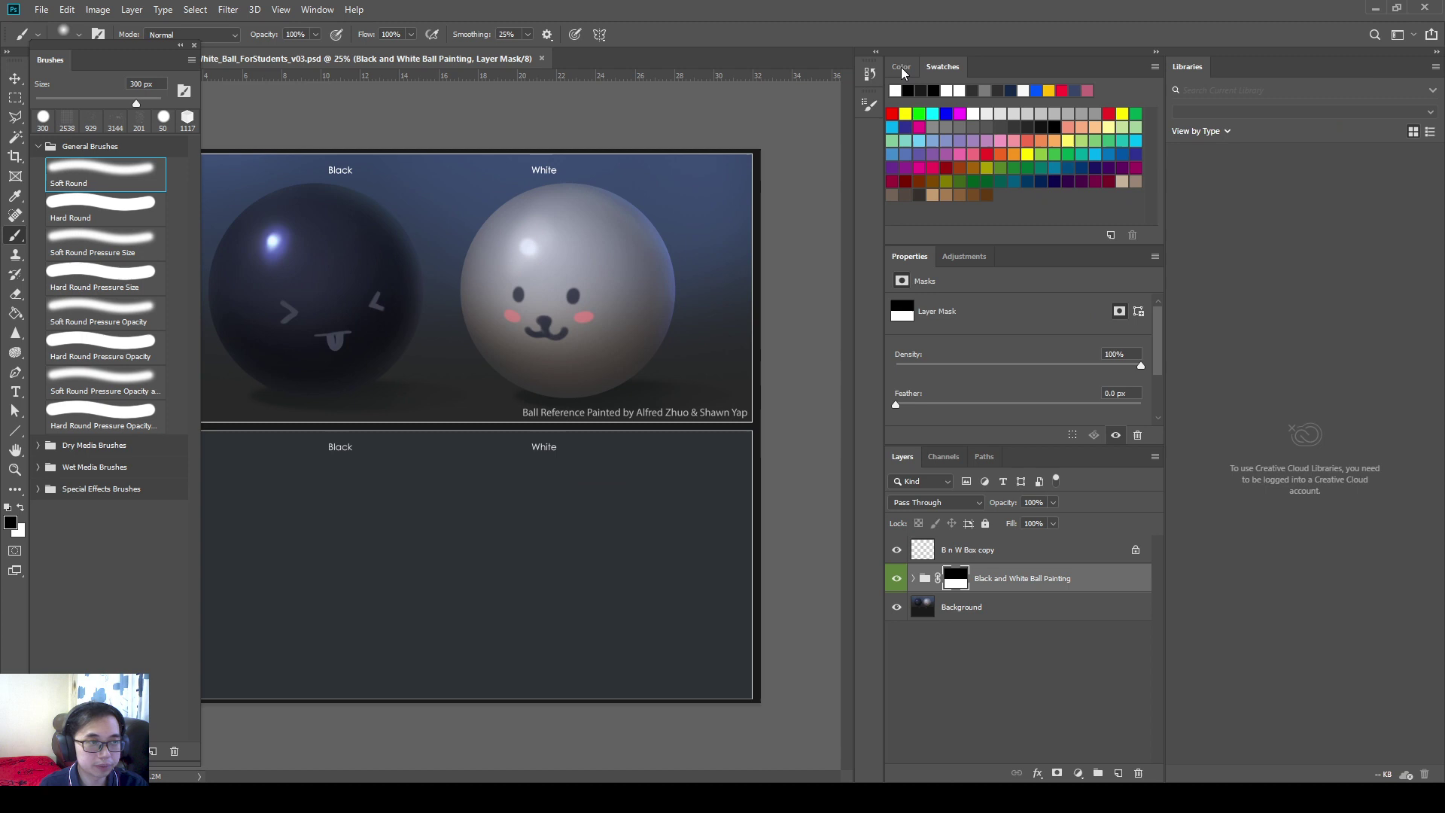
left_click(901, 66)
left_click_drag(1189, 67, 382, 295)
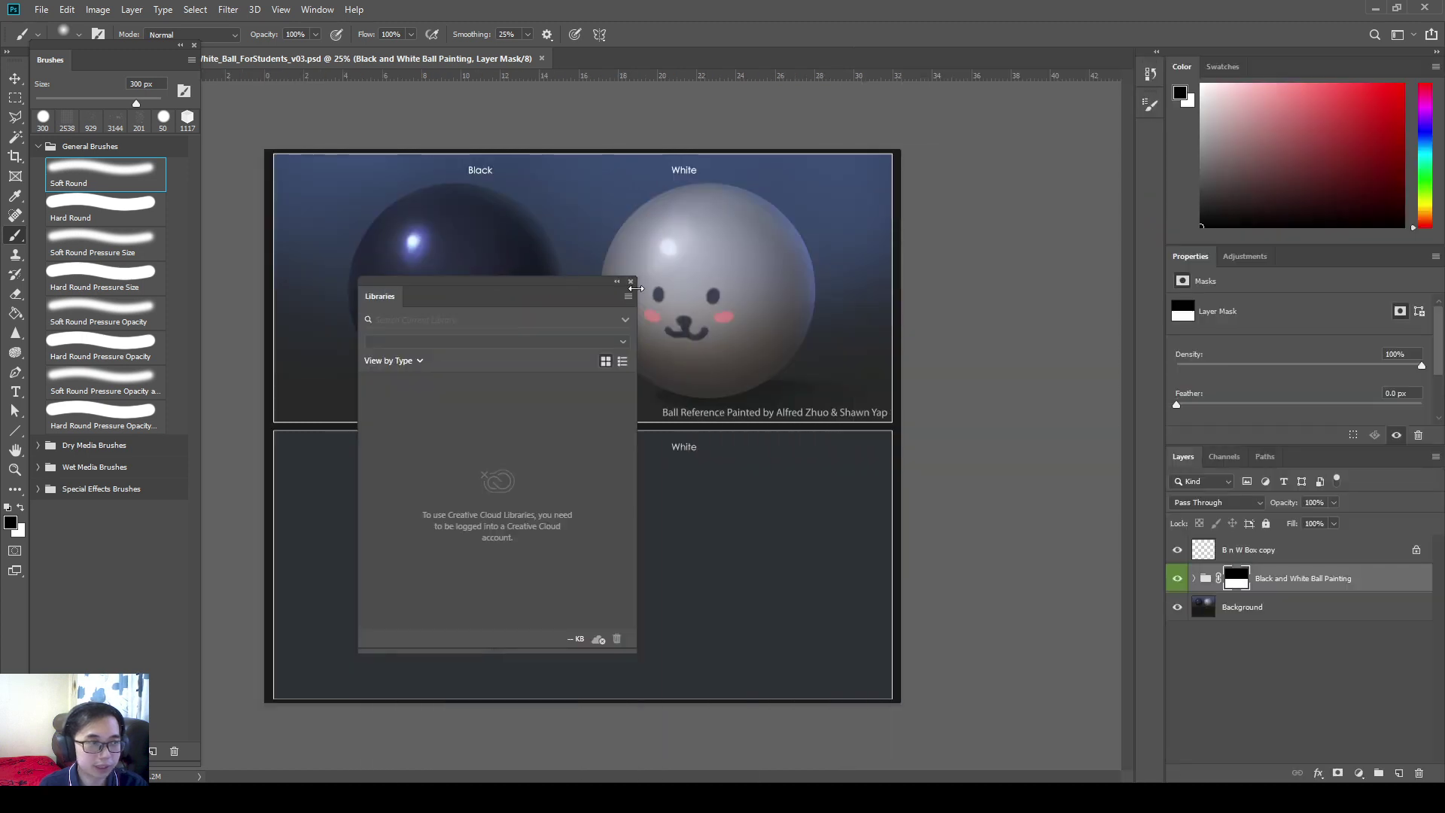
left_click(630, 283)
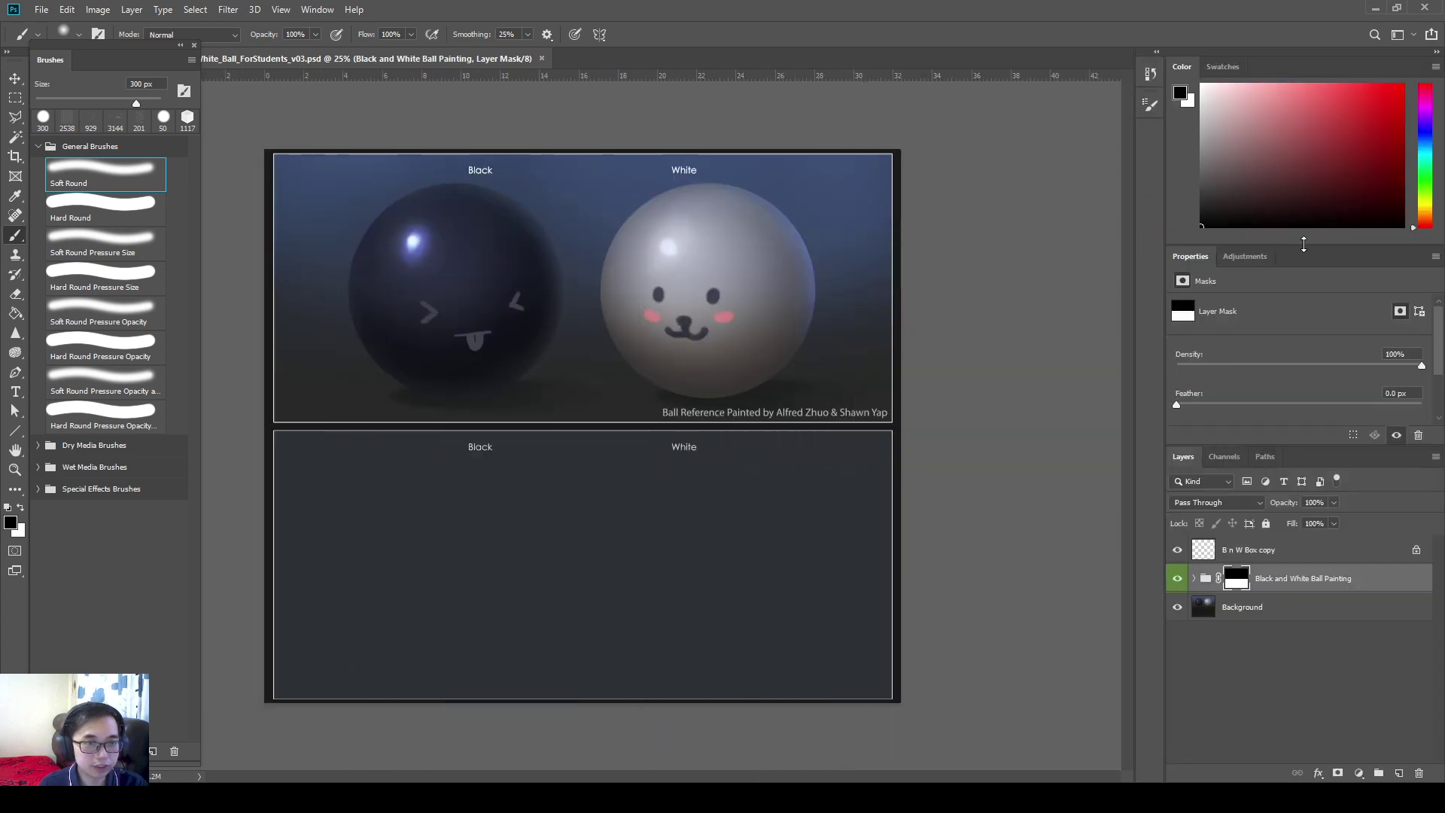
- Shrink Color, dock a tall History panel beside Properties, and narrow the panel column
left_click_drag(1303, 244, 1303, 172)
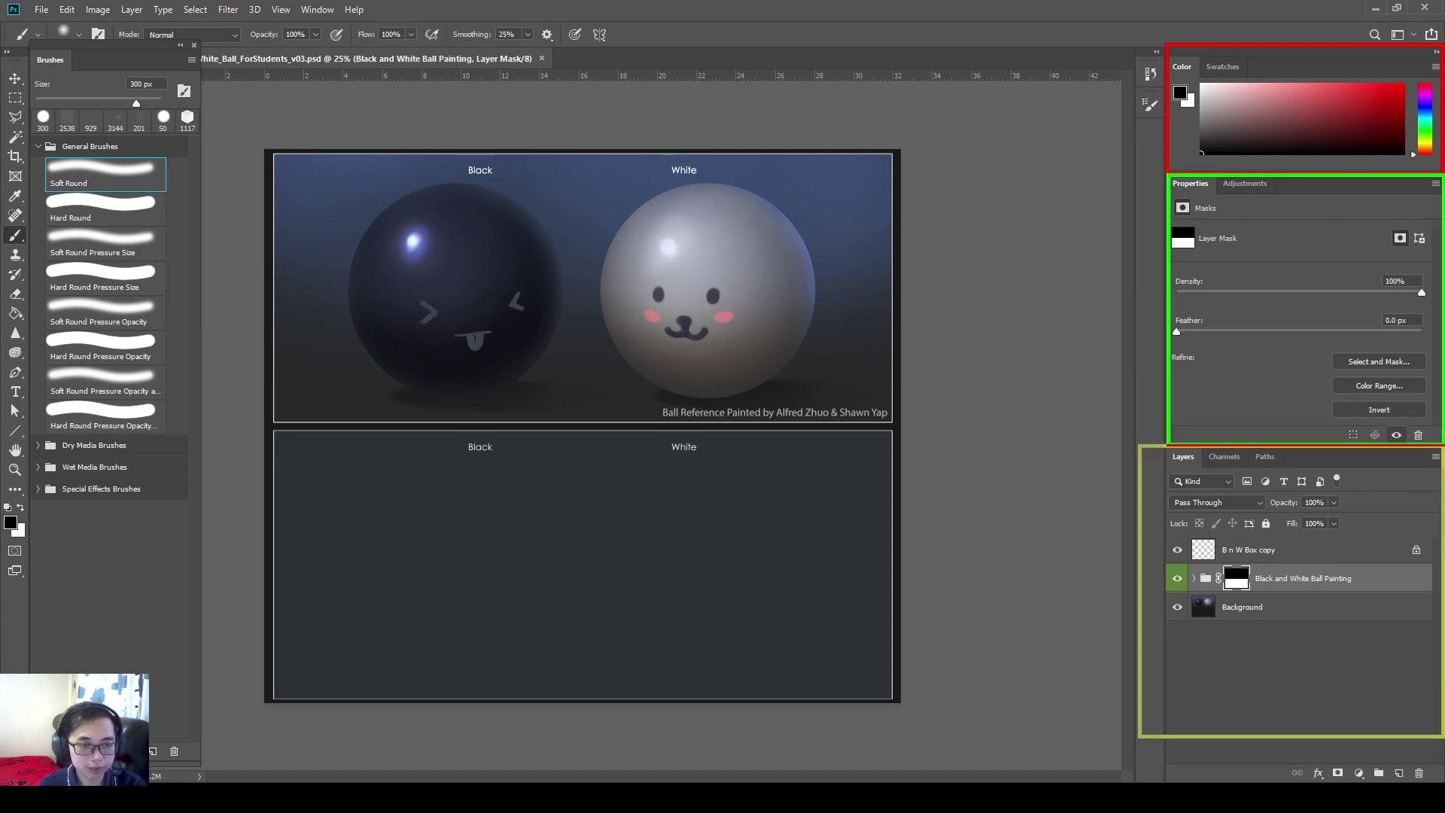
left_click(1151, 73)
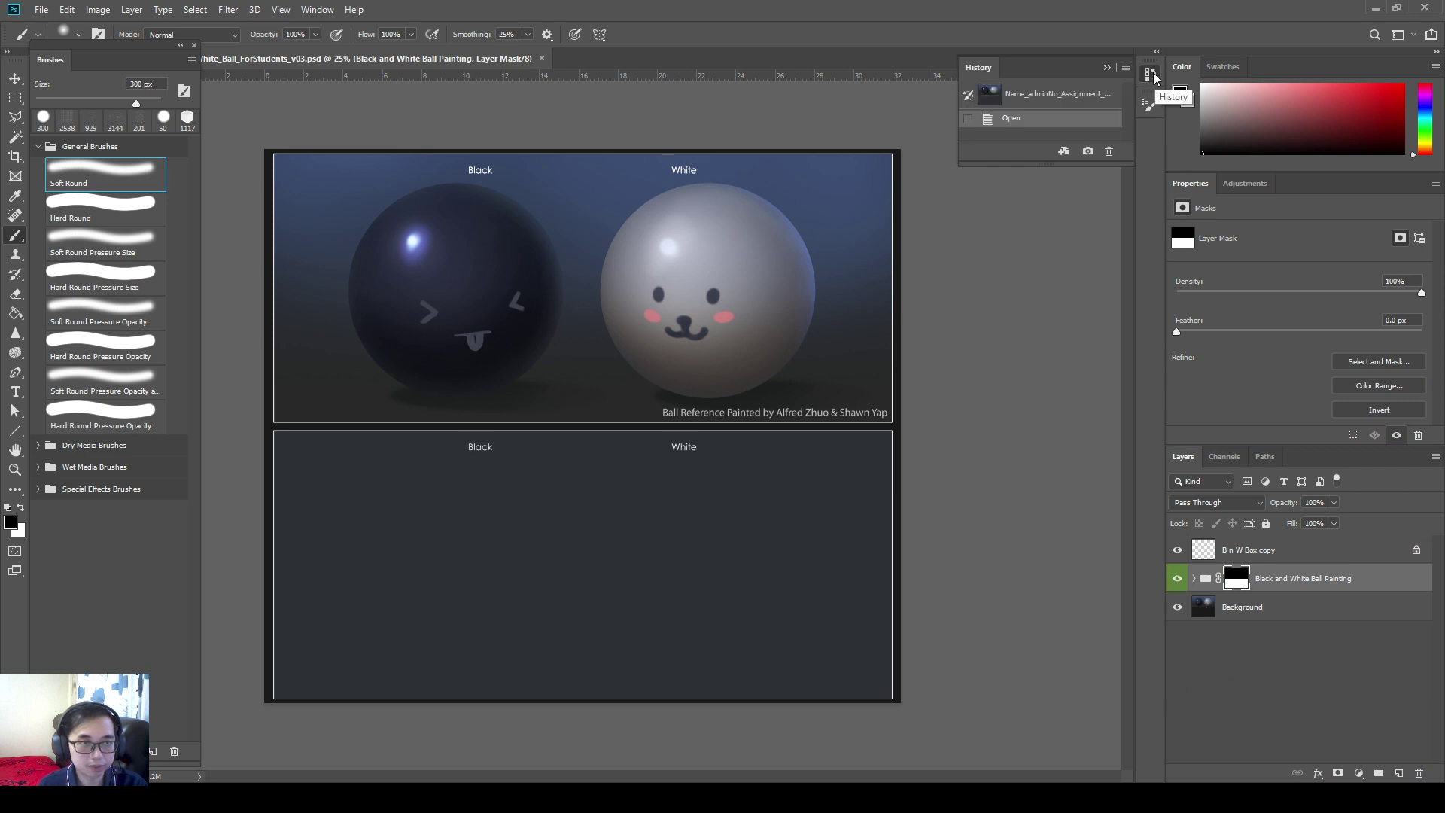
left_click(1153, 72)
left_click(1151, 86)
left_click(317, 11)
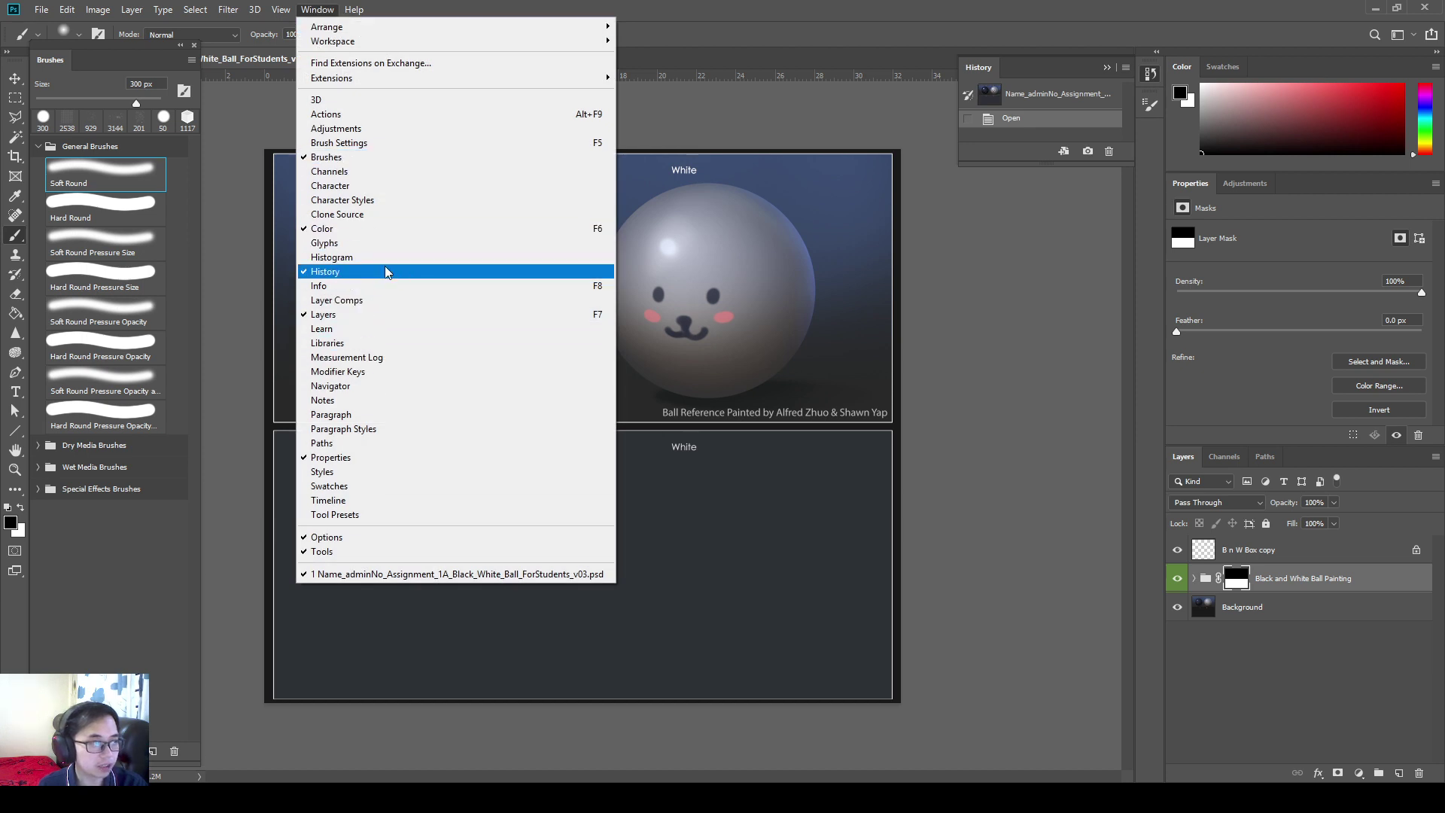
left_click(1150, 73)
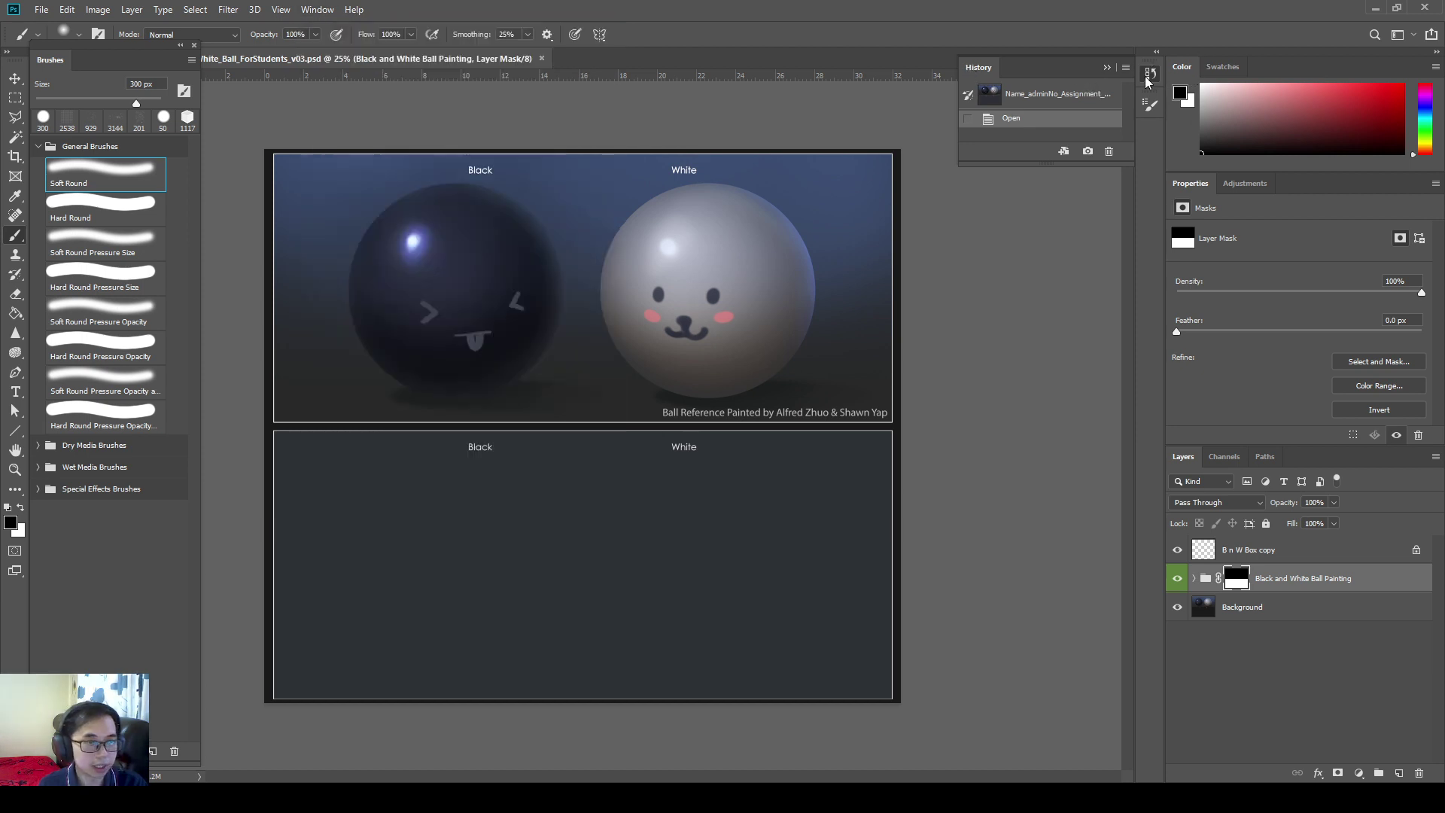
left_click(1150, 73)
left_click(1150, 73)
left_click_drag(1113, 167, 1118, 766)
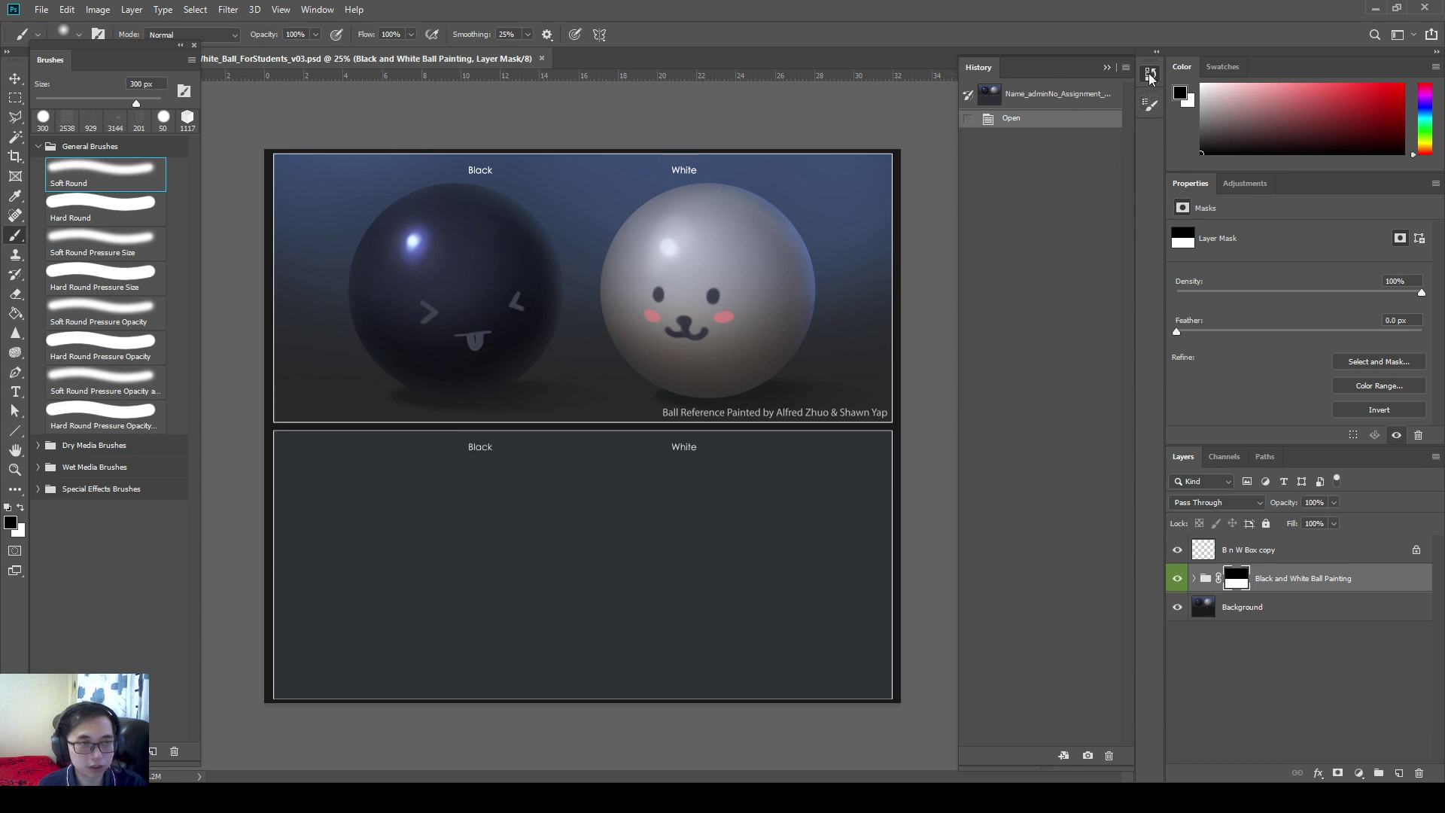
left_click_drag(982, 67, 1288, 192)
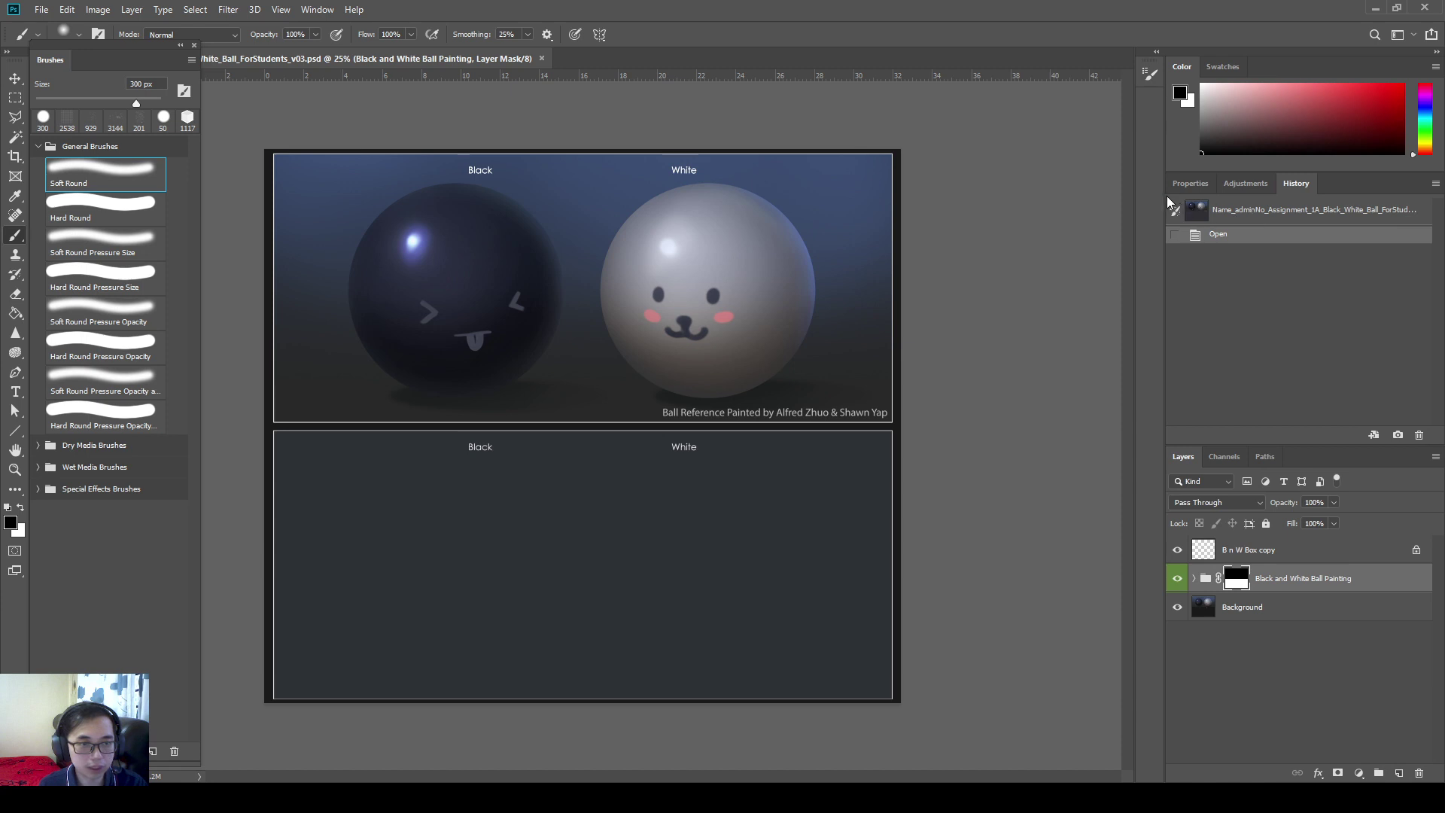
left_click_drag(1162, 195, 1229, 195)
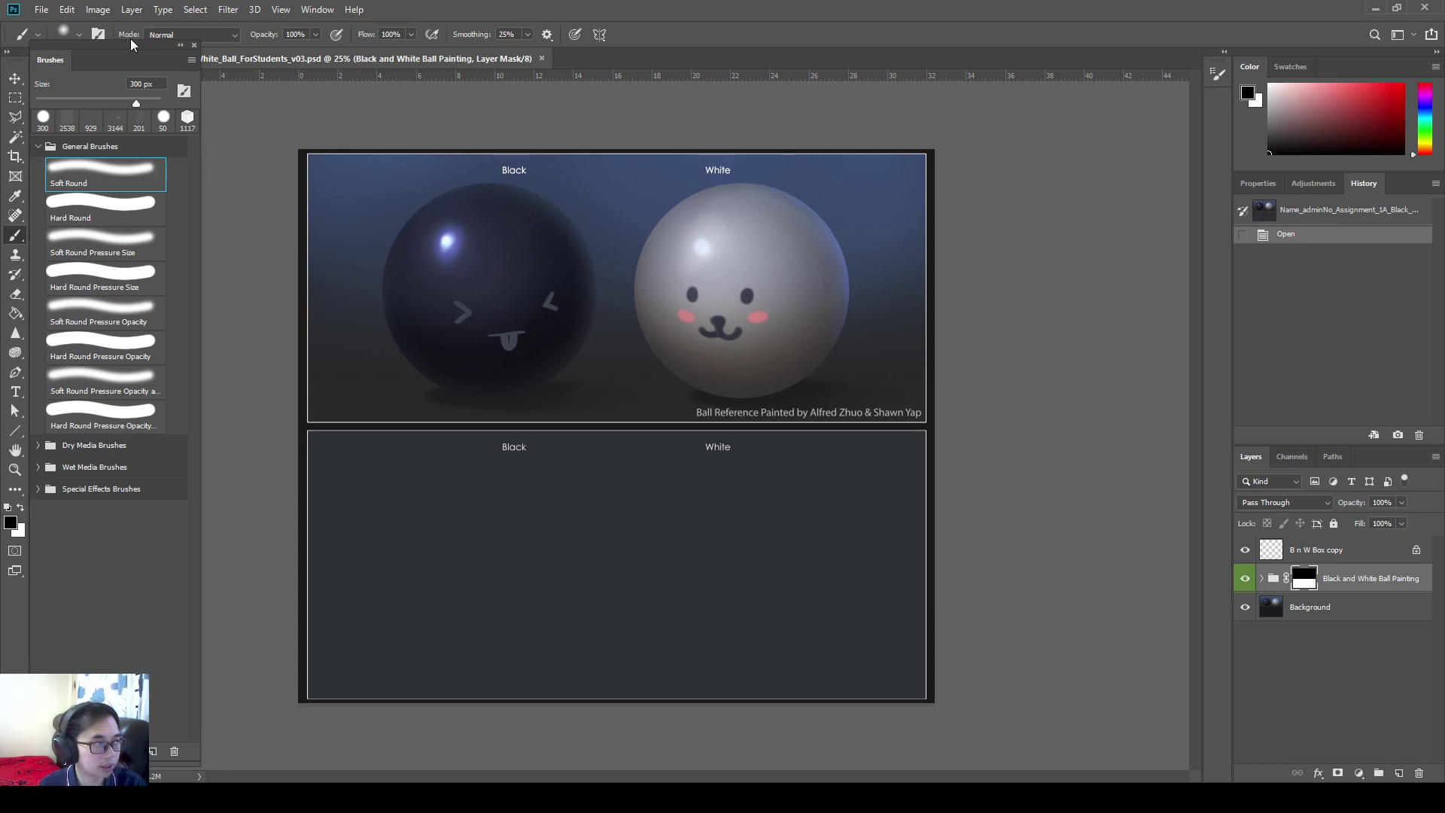
- Fine-tune the floating Brushes panel's position and height
left_click_drag(137, 41, 138, 33)
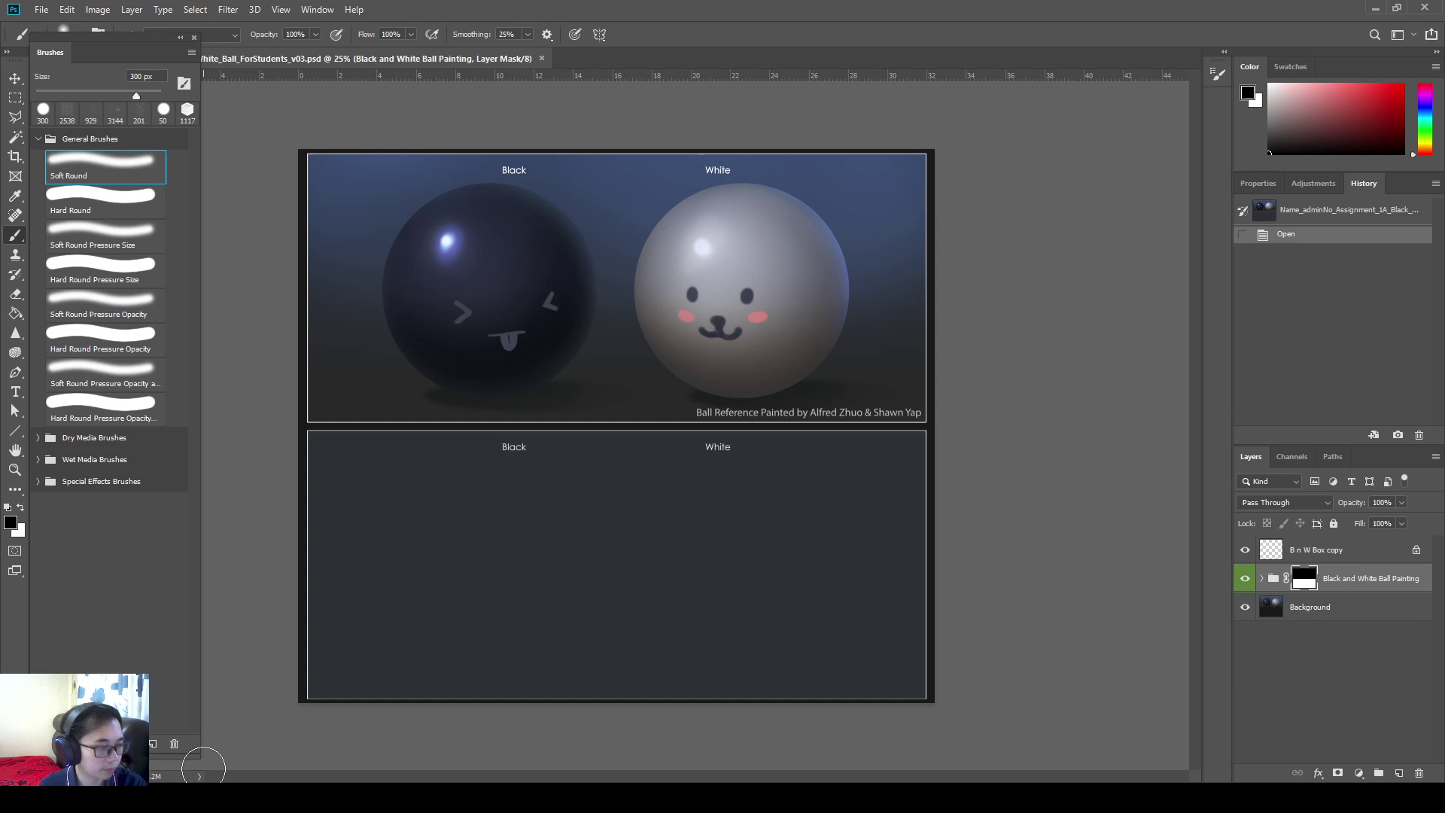
left_click_drag(198, 756, 198, 739)
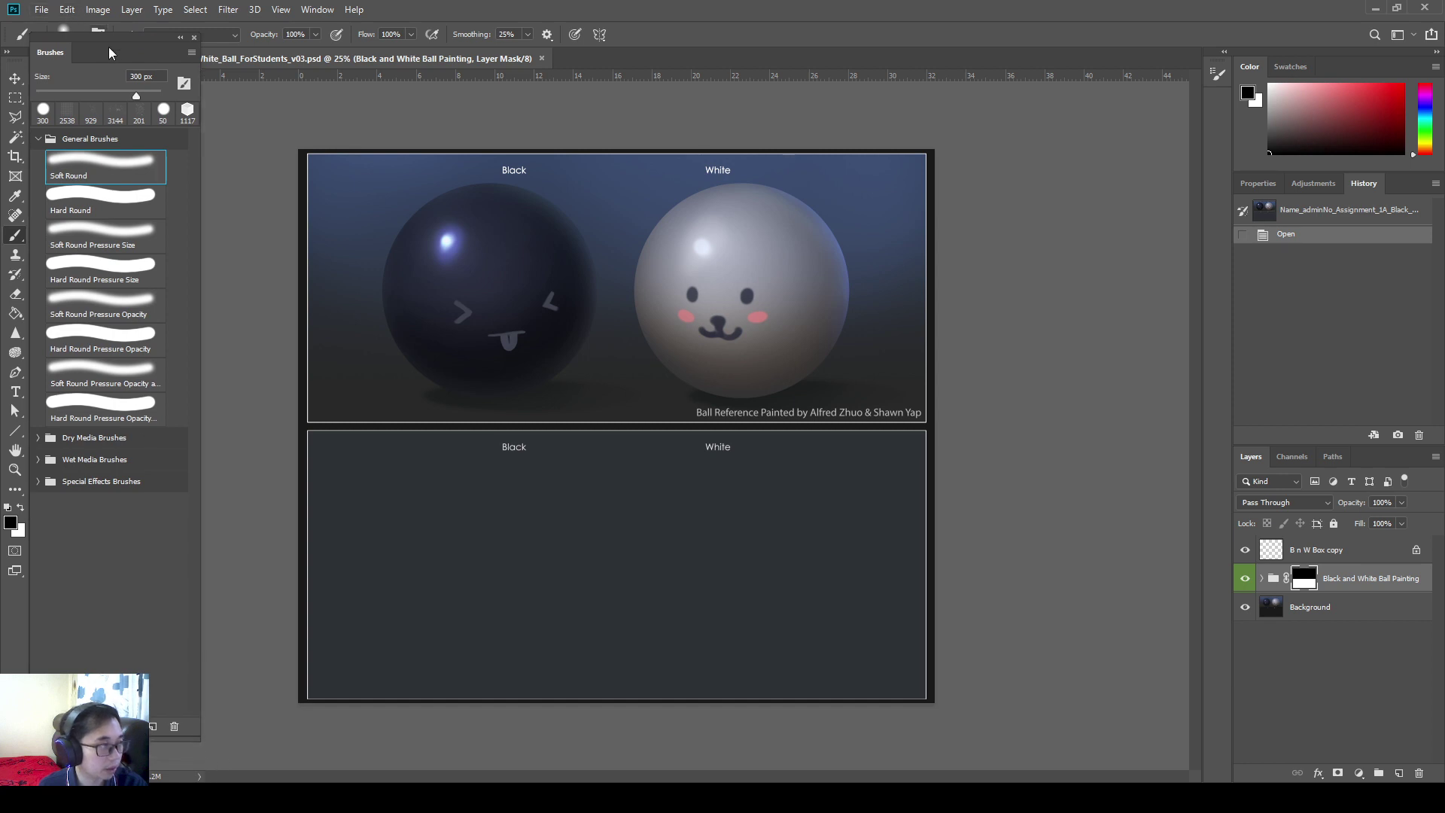
mouse_move(110, 51)
left_mouse_down()
mouse_move(113, 36)
mouse_move(115, 69)
left_mouse_up()
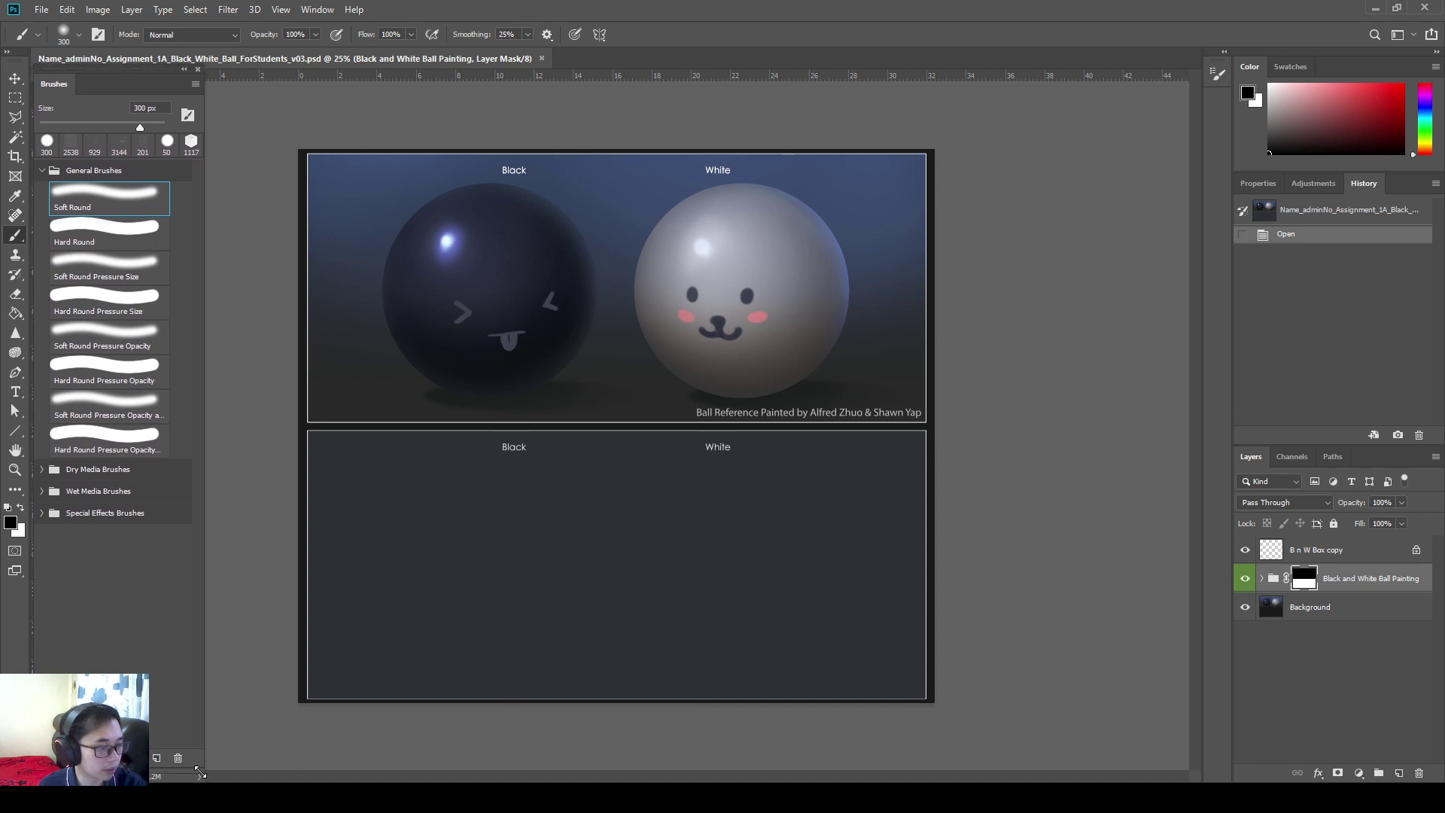
left_click_drag(200, 773, 200, 768)
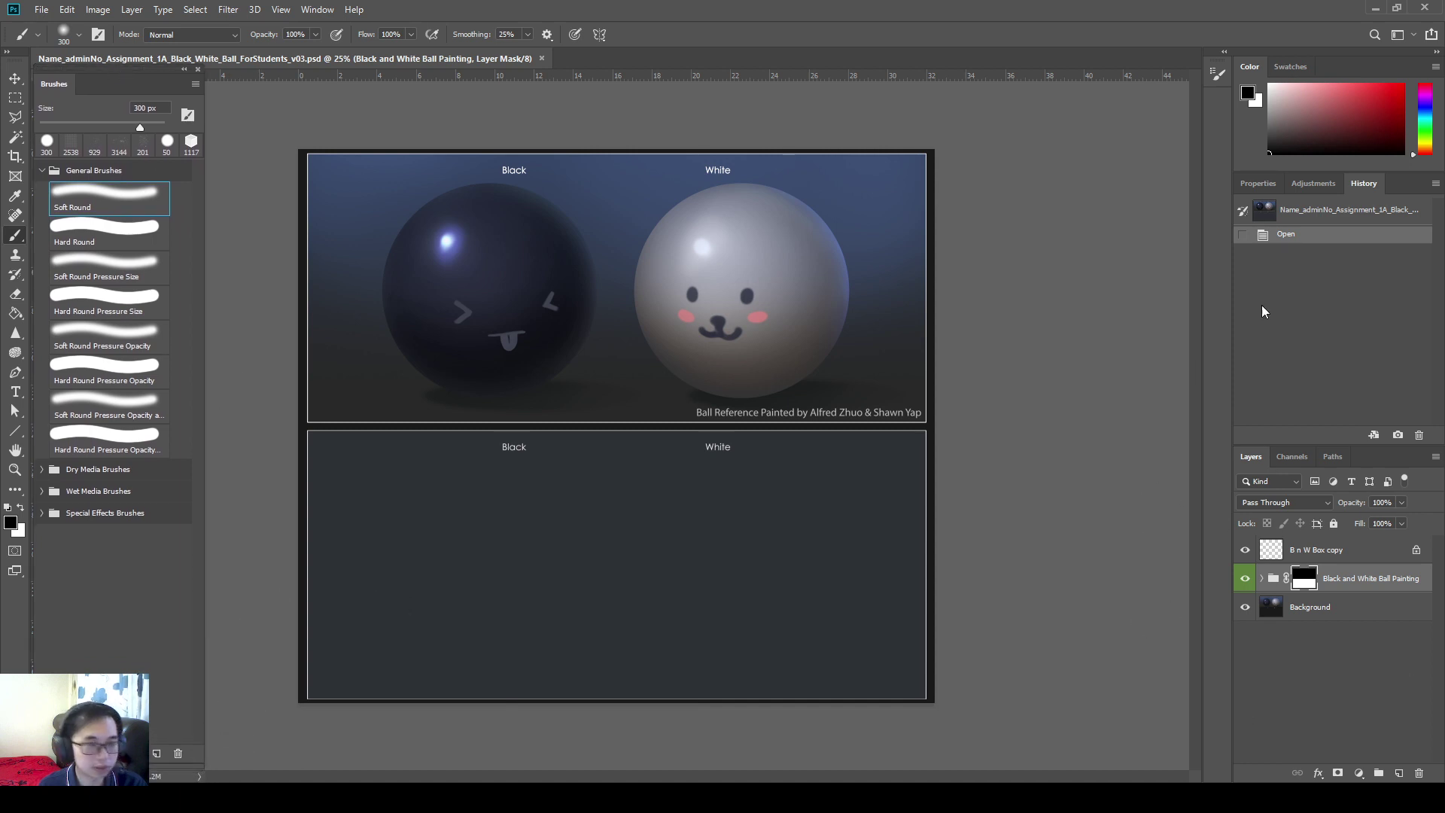
- Collapse the brush groups and select all four default brush groups
left_click(42, 171)
left_click(42, 193)
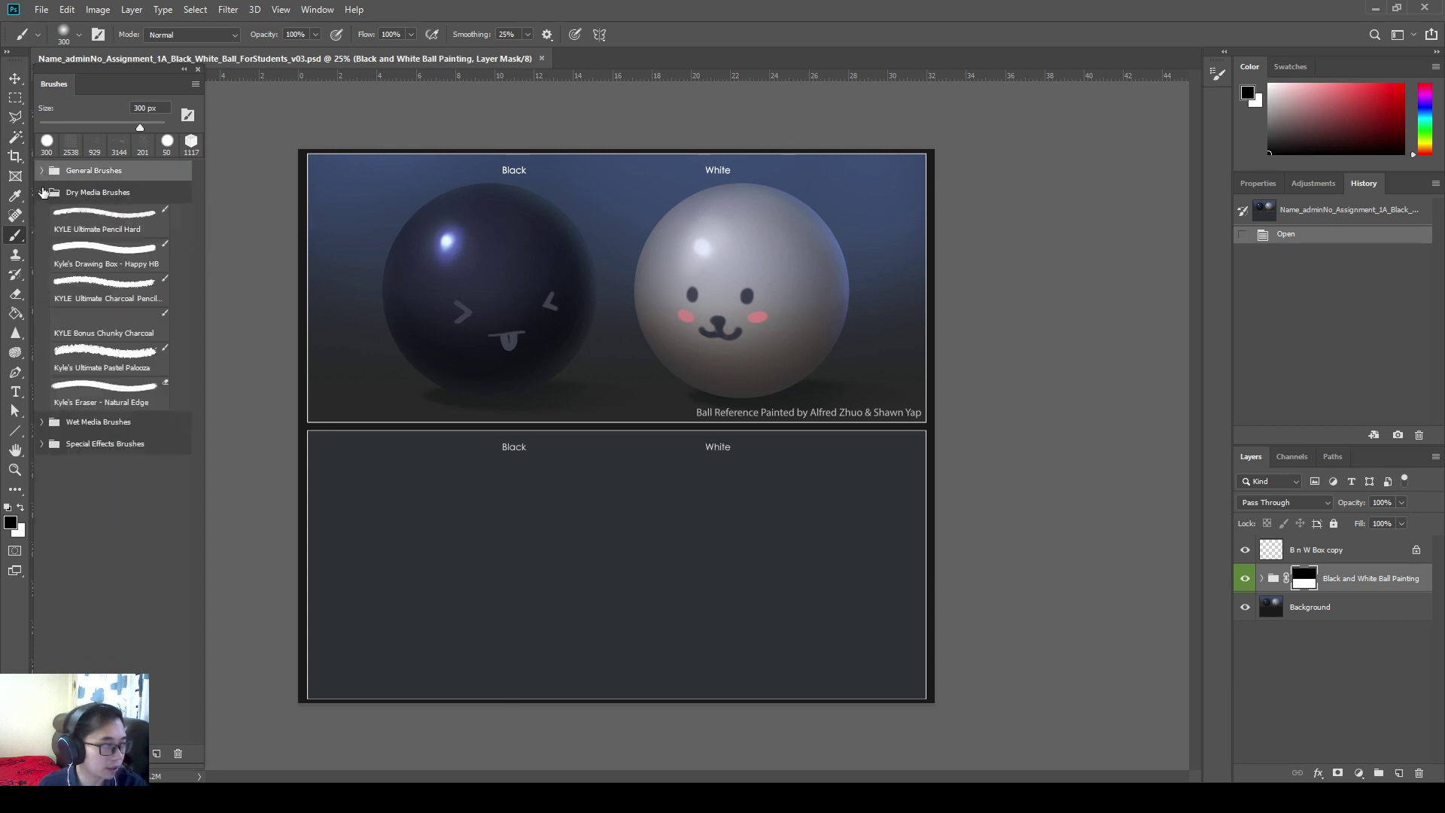
left_click(42, 193)
left_click(94, 237)
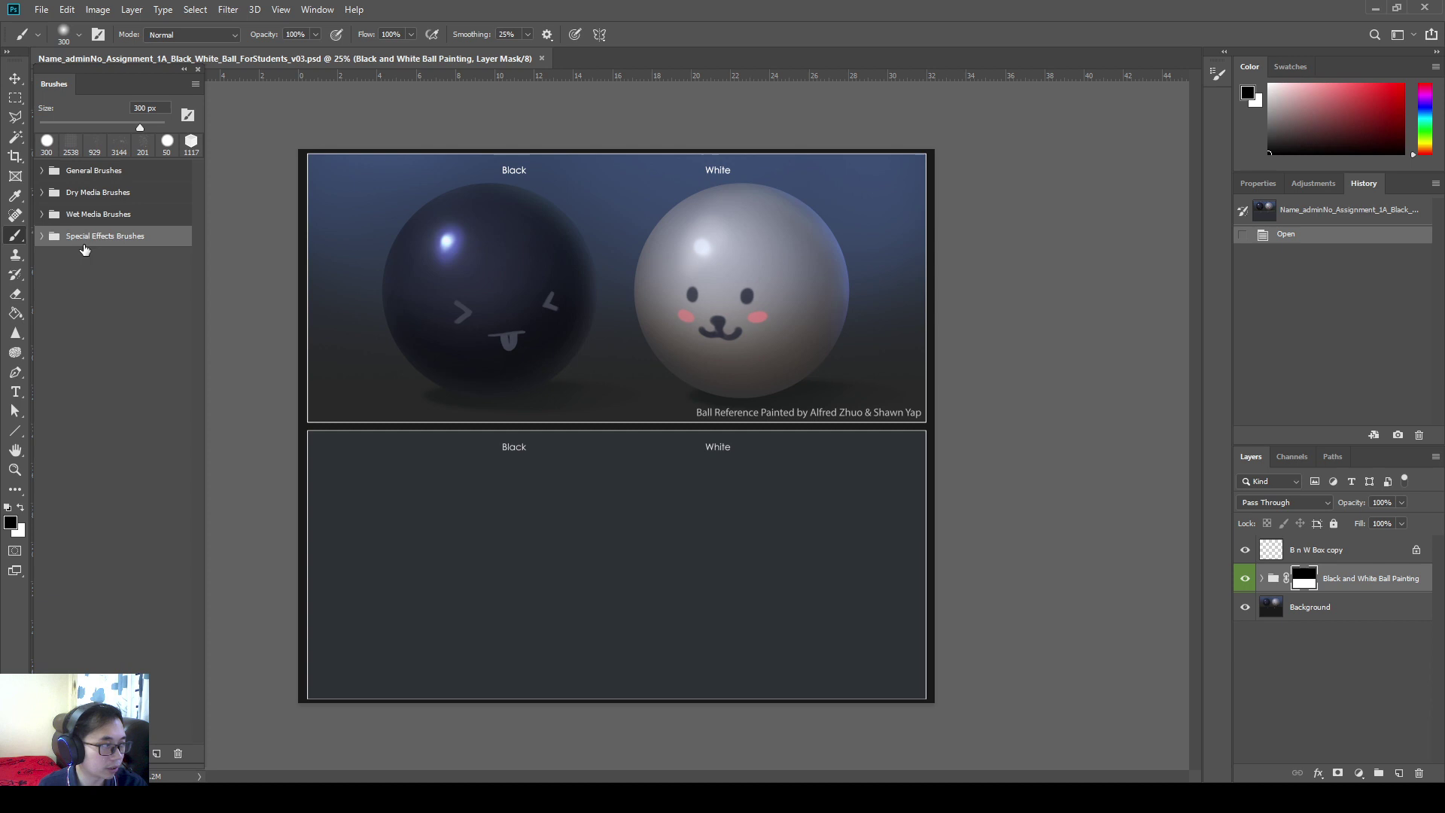
left_click(96, 175, "shift")
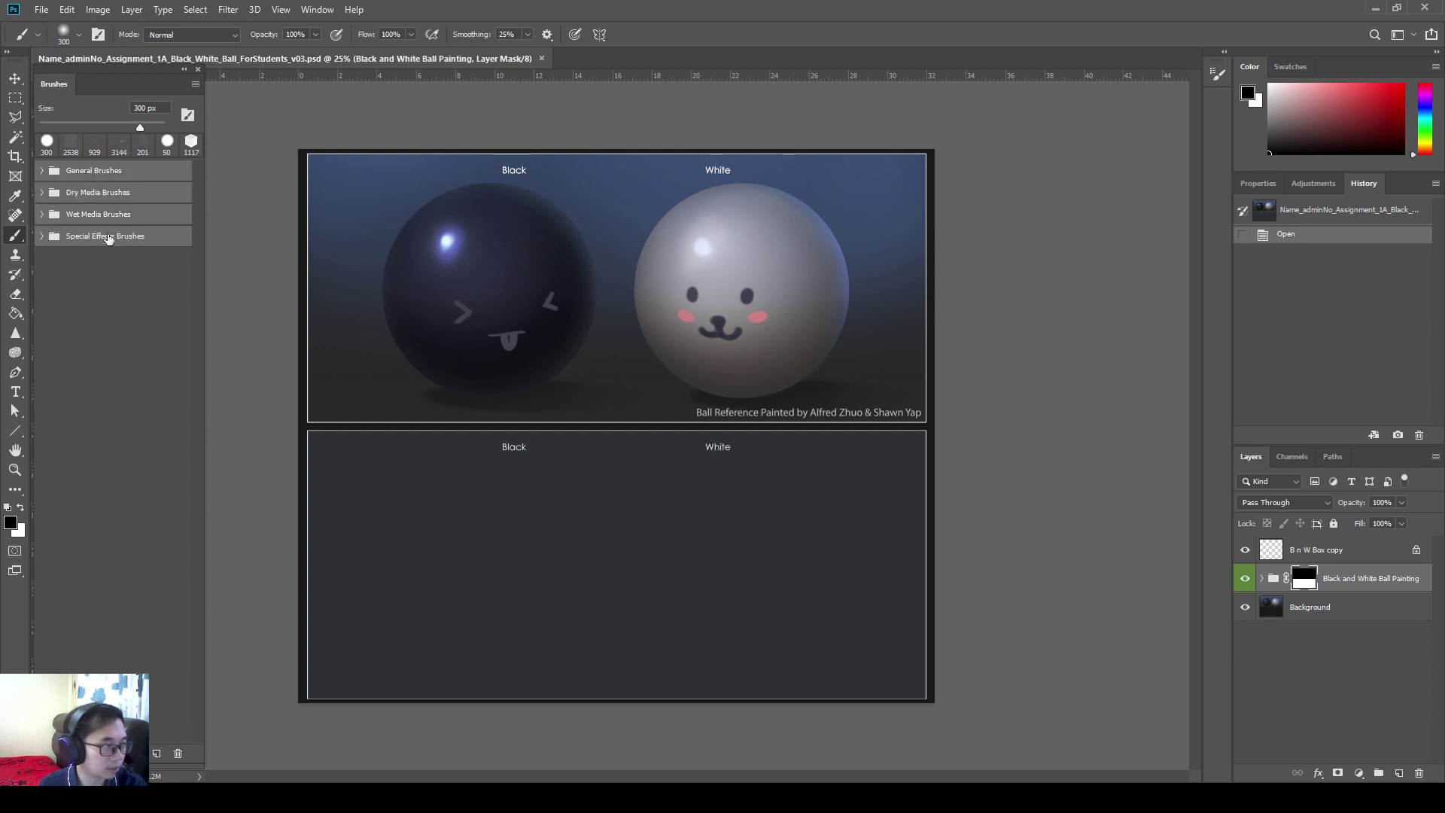
left_click(147, 256)
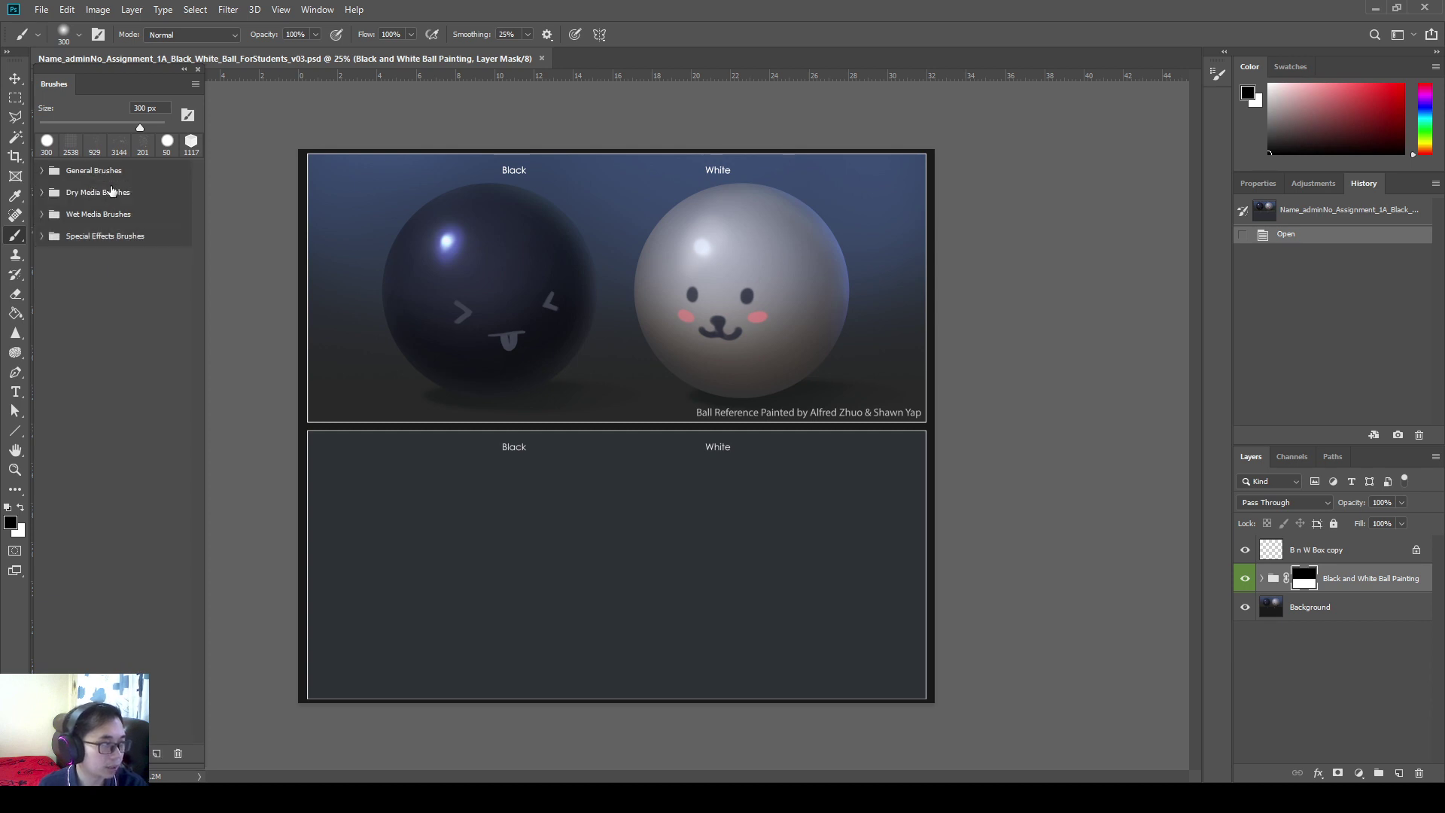
left_click(114, 171)
left_click(139, 237, "shift")
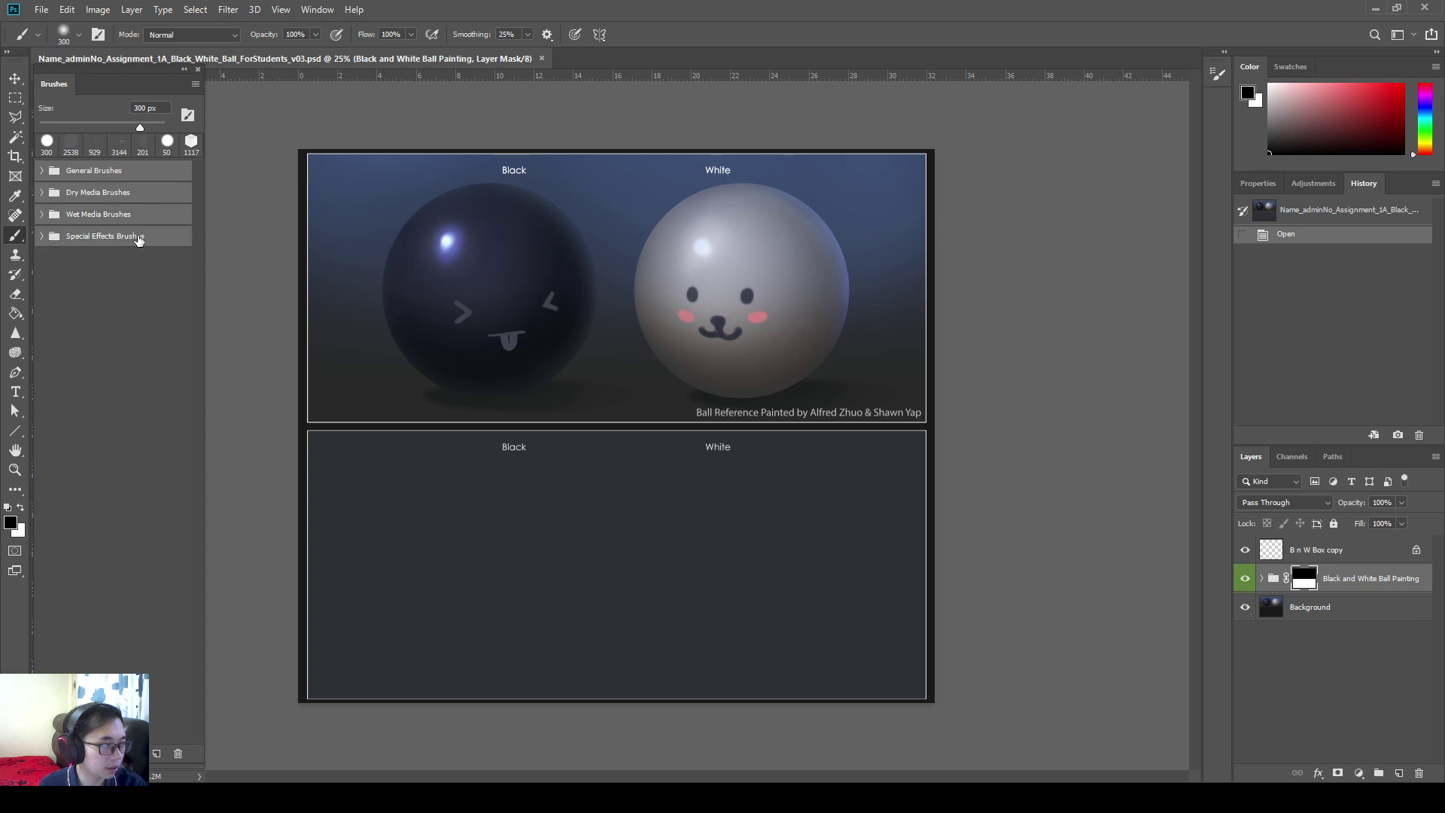
- Put the selected groups into a new brush group named Default Brushes PSD
right_click(139, 237)
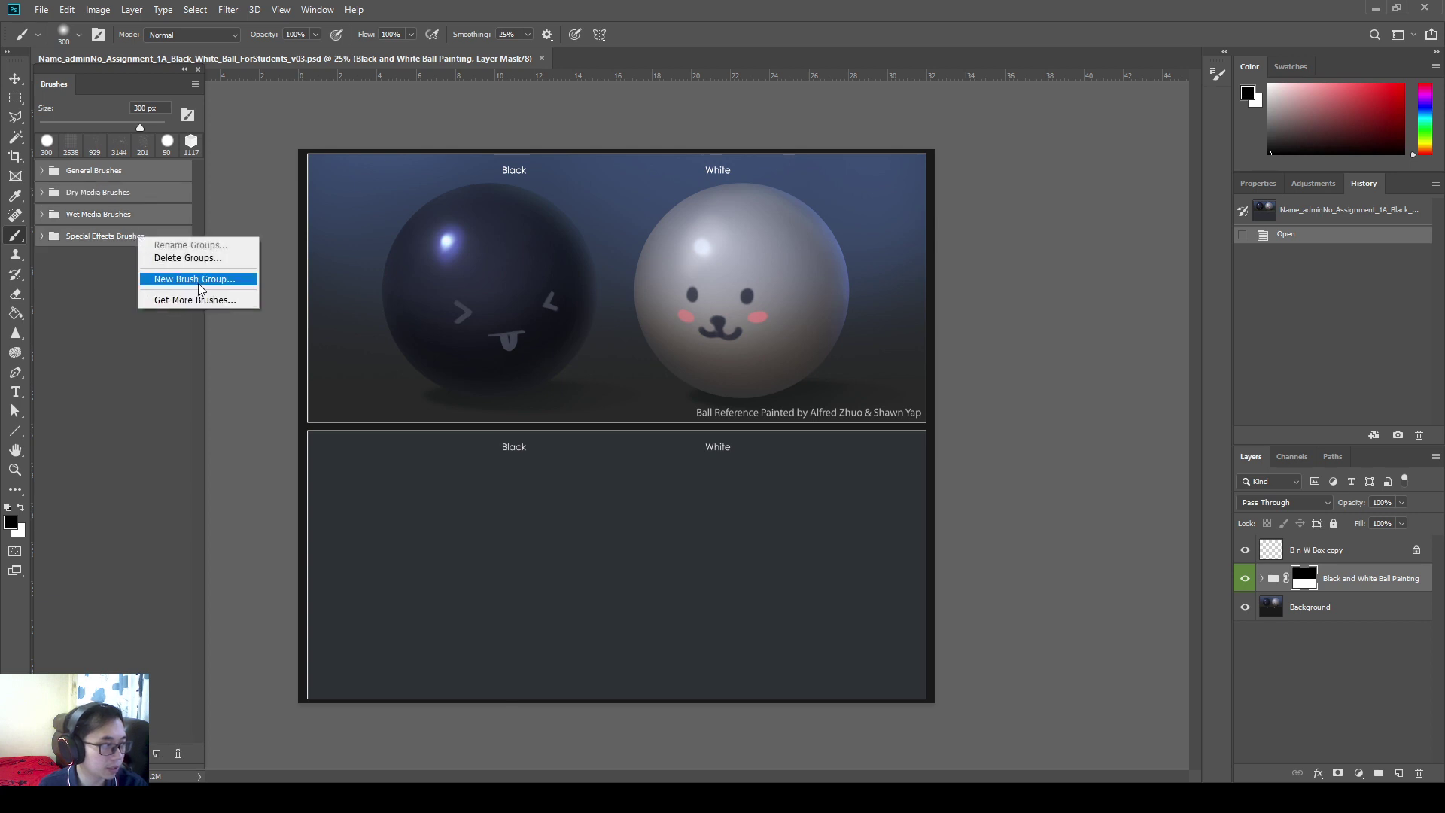
left_click(199, 282)
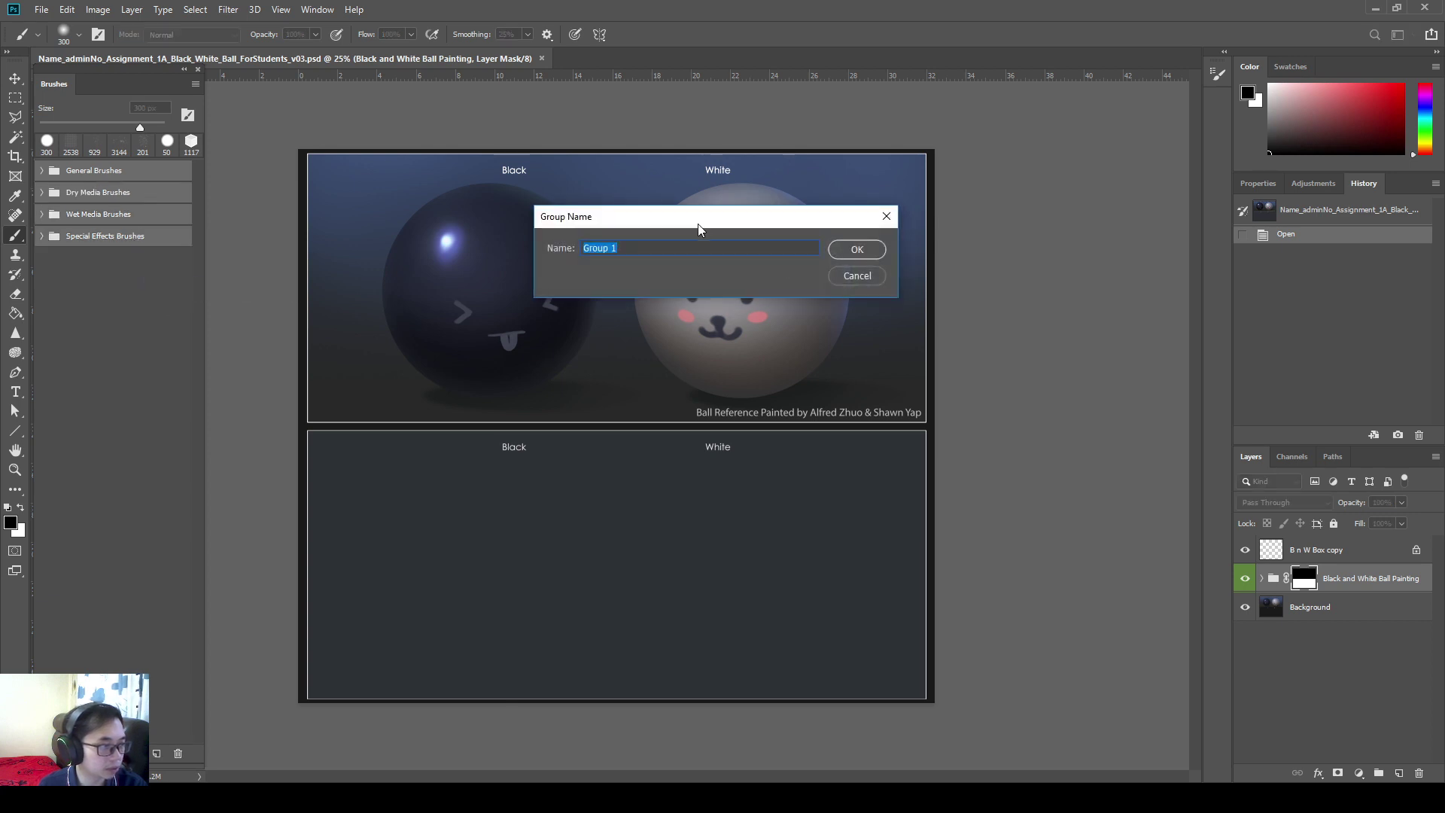
type("Default Brushes PSD")
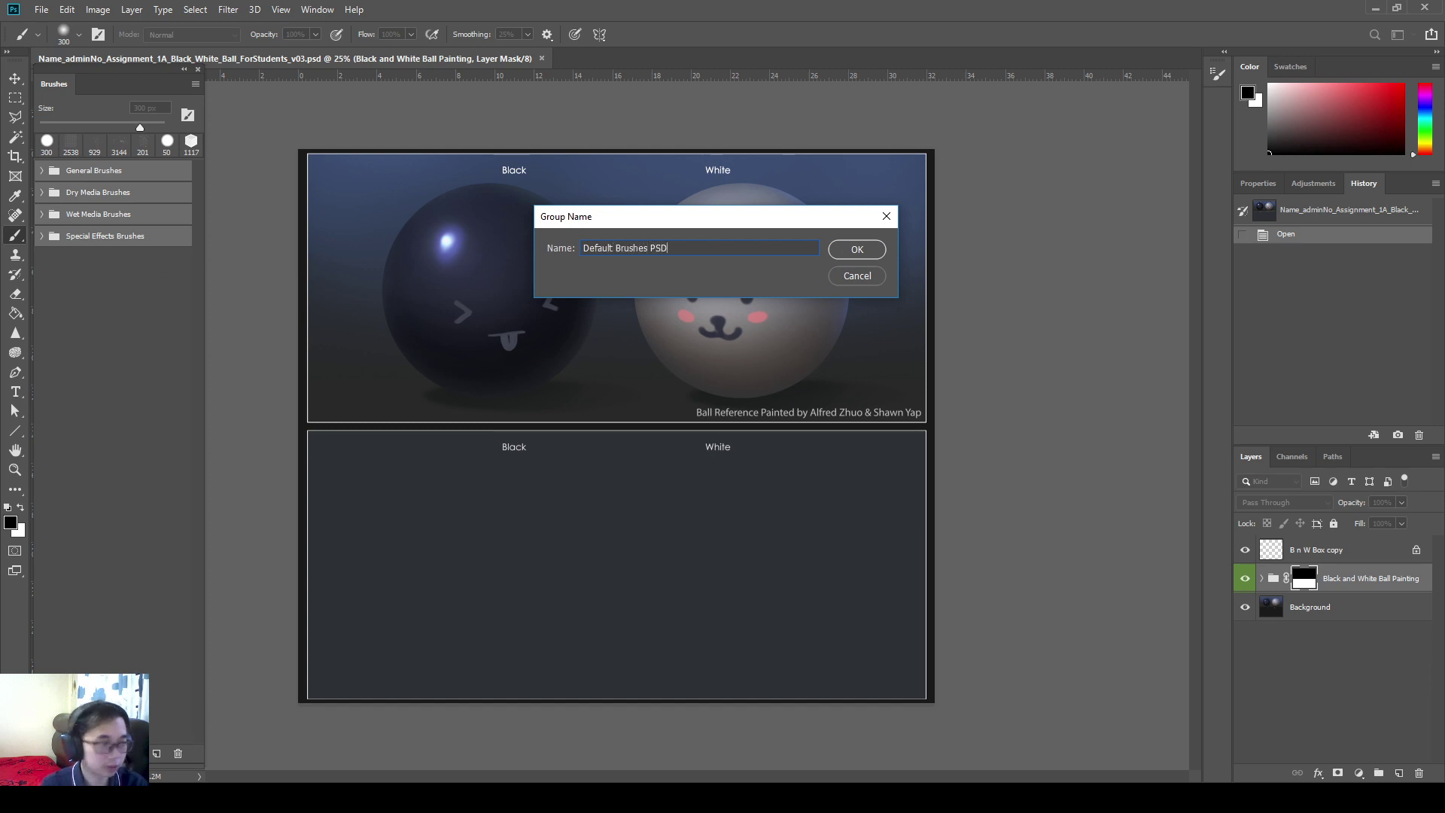
key("Return")
left_click(43, 173)
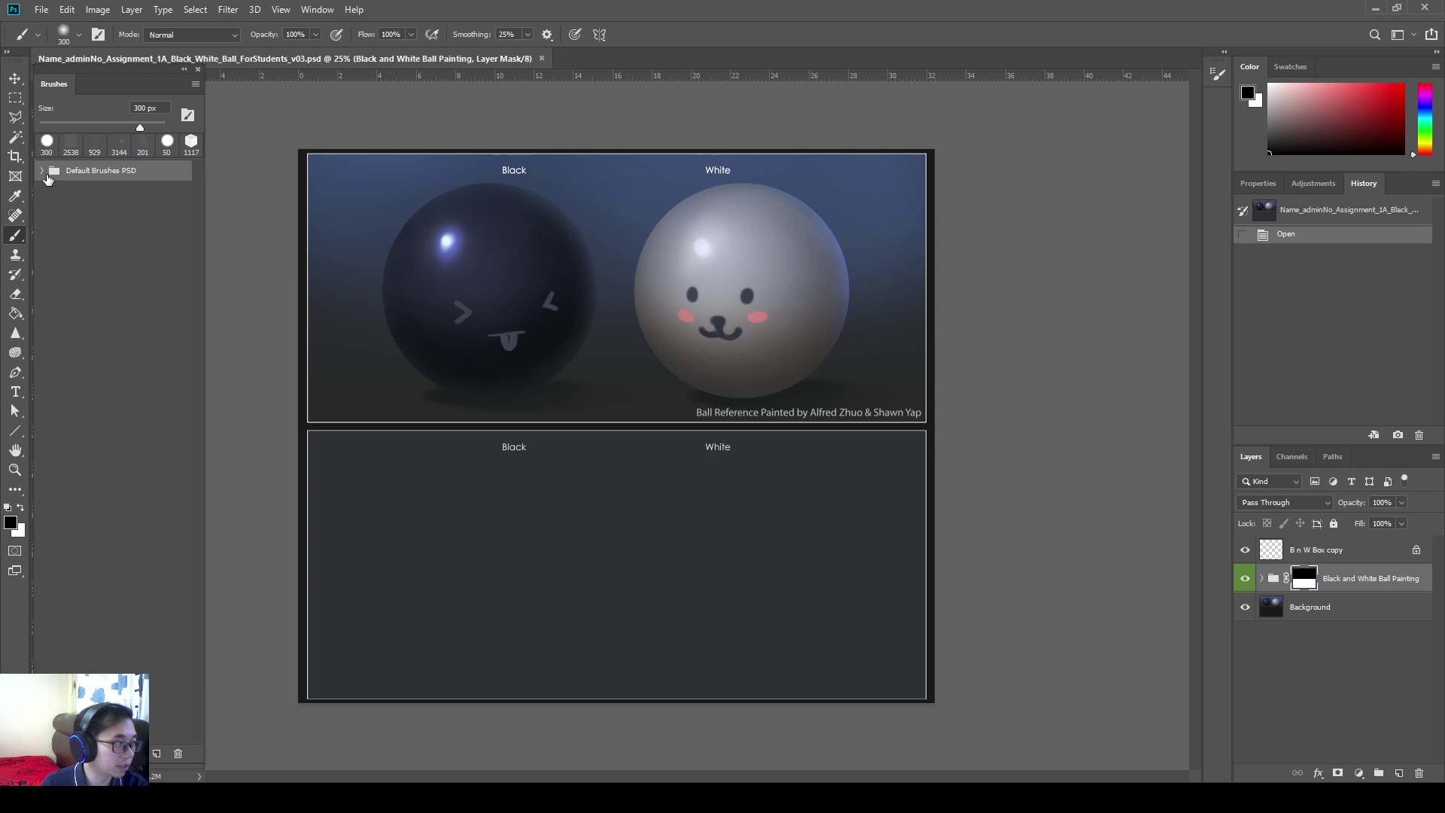
left_click(43, 172)
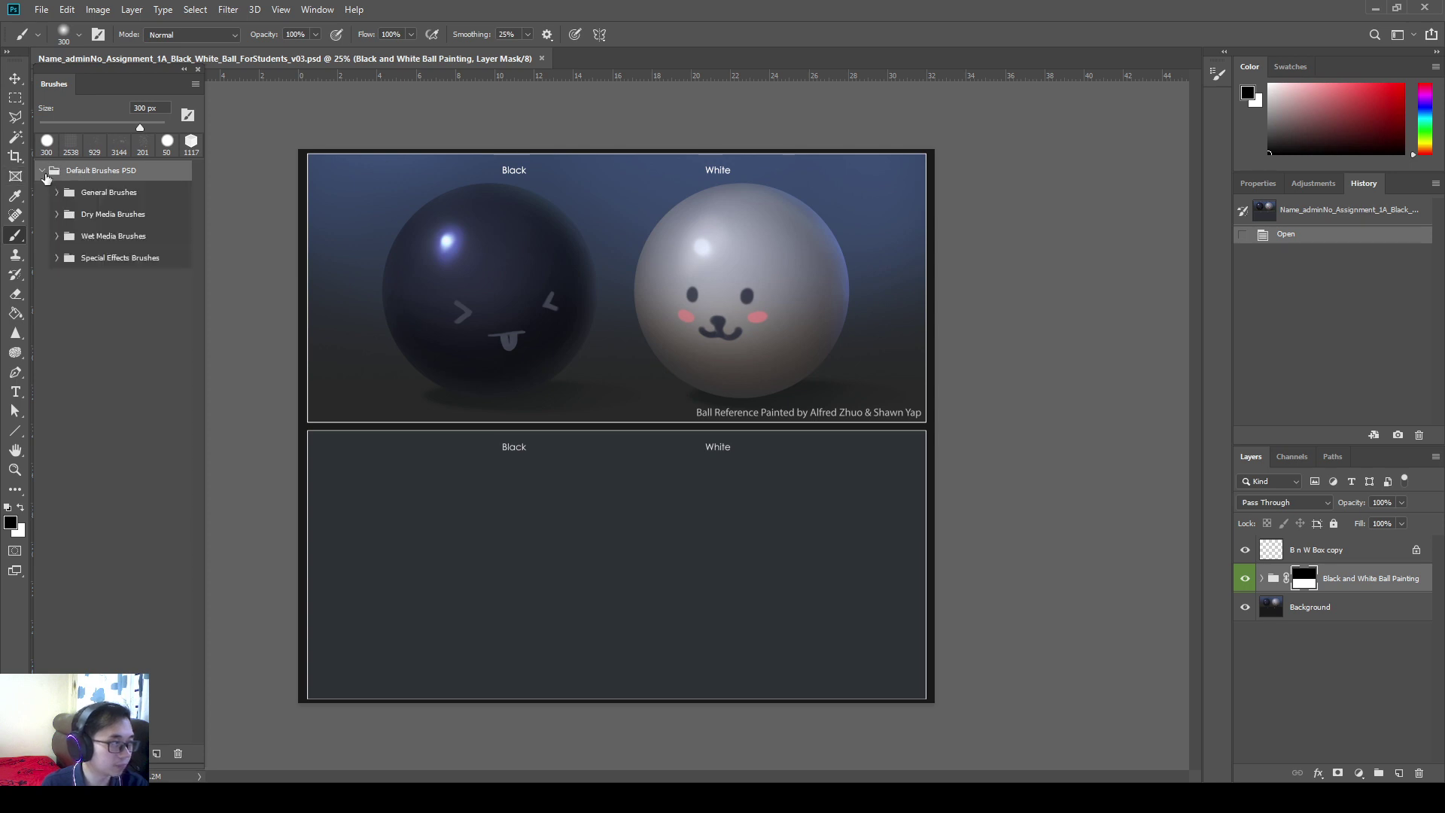
left_click(43, 171)
left_click(43, 171)
left_click(43, 172)
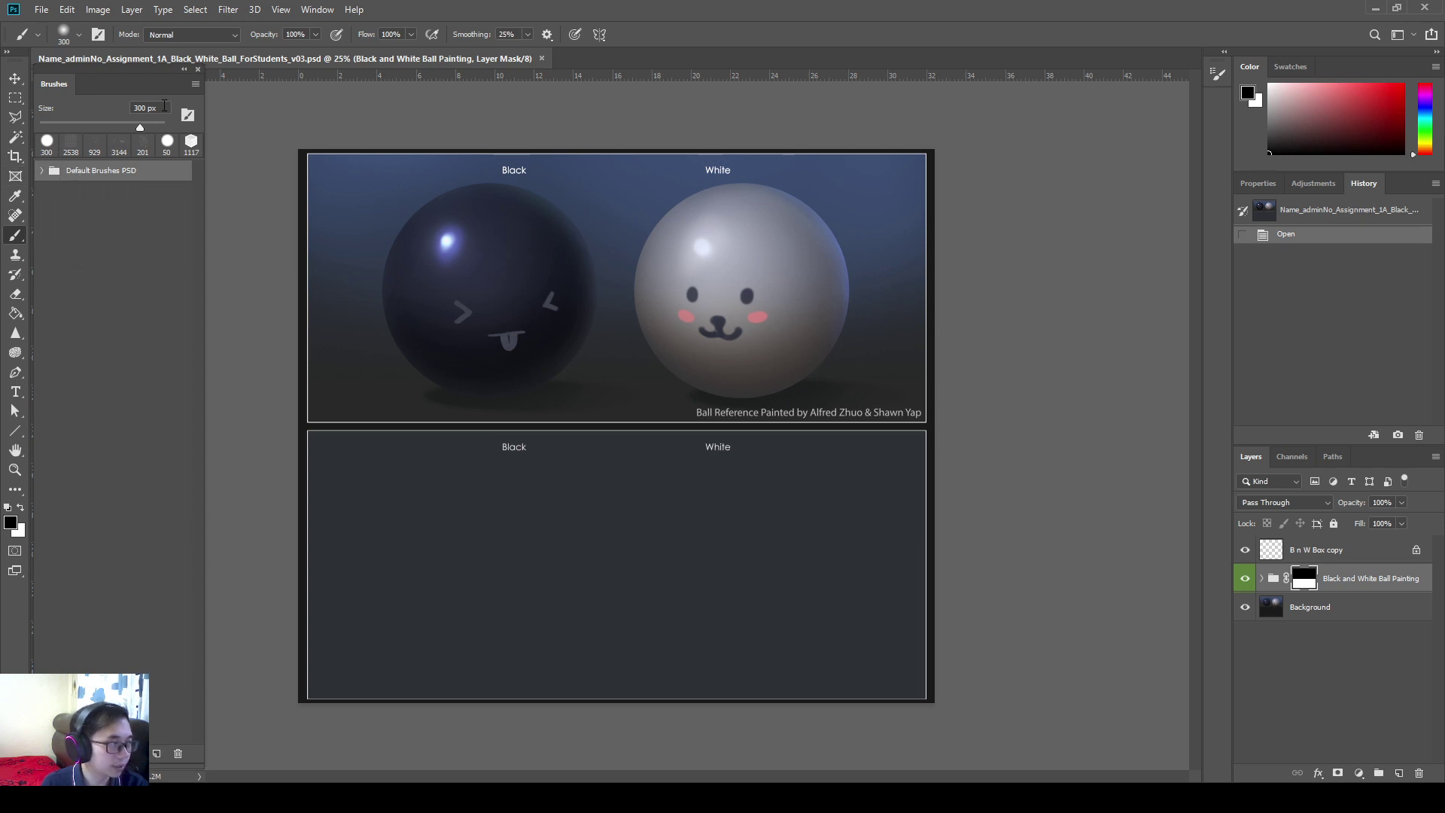
- Choose Import Brushes from the Brushes panel menu to bring up the Load dialog
left_click(194, 86)
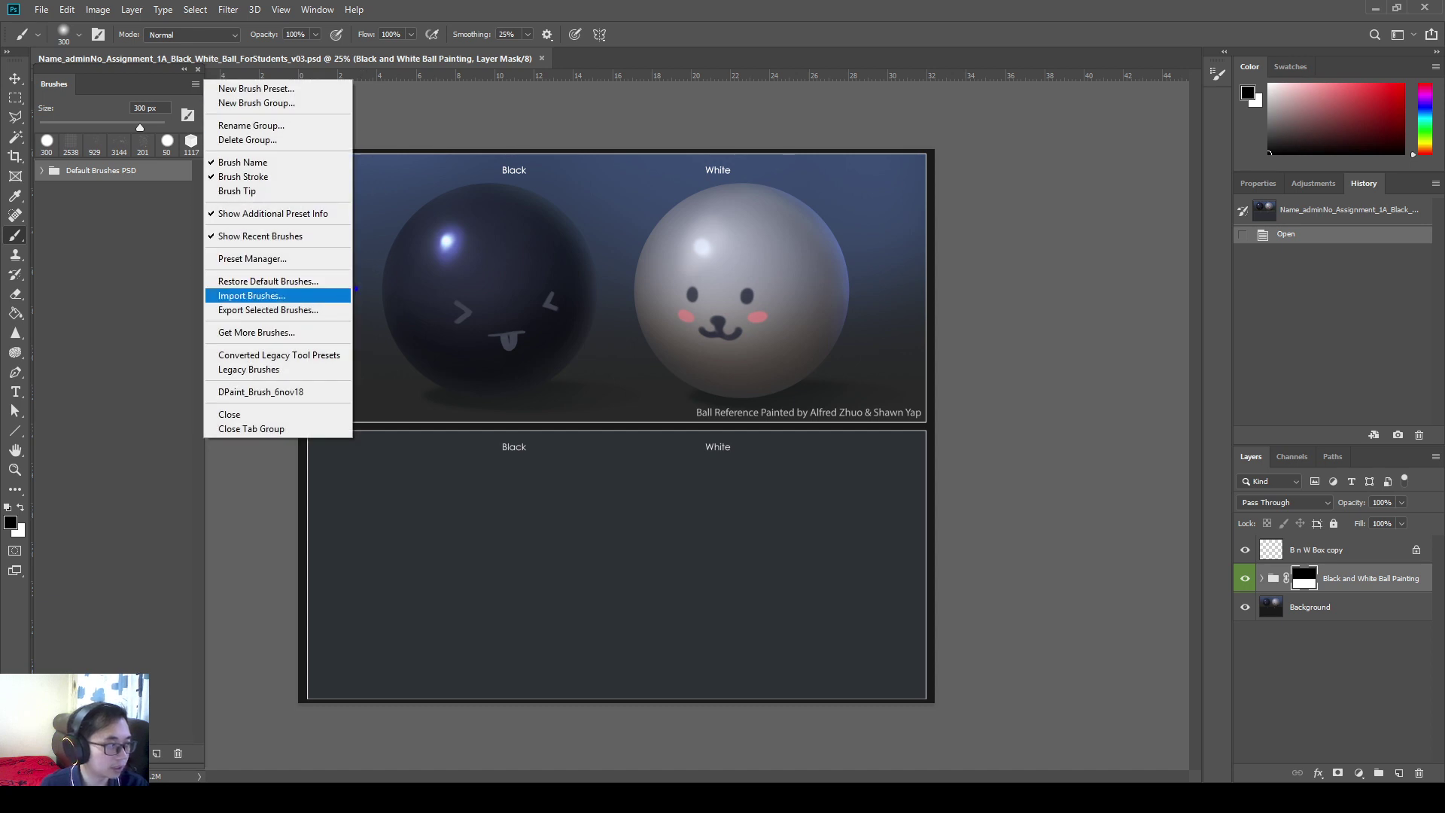
left_click(316, 296)
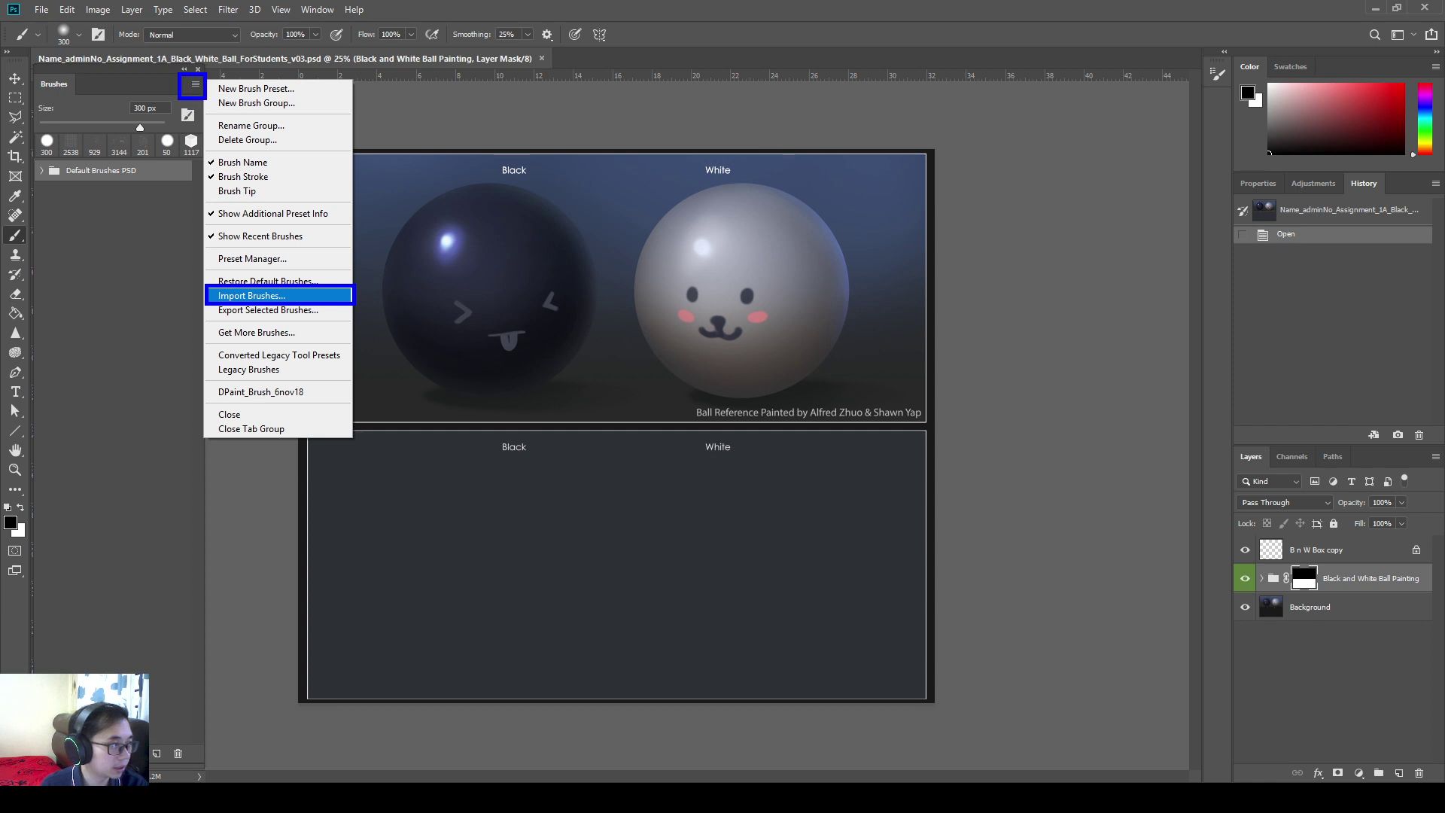
left_click(343, 296)
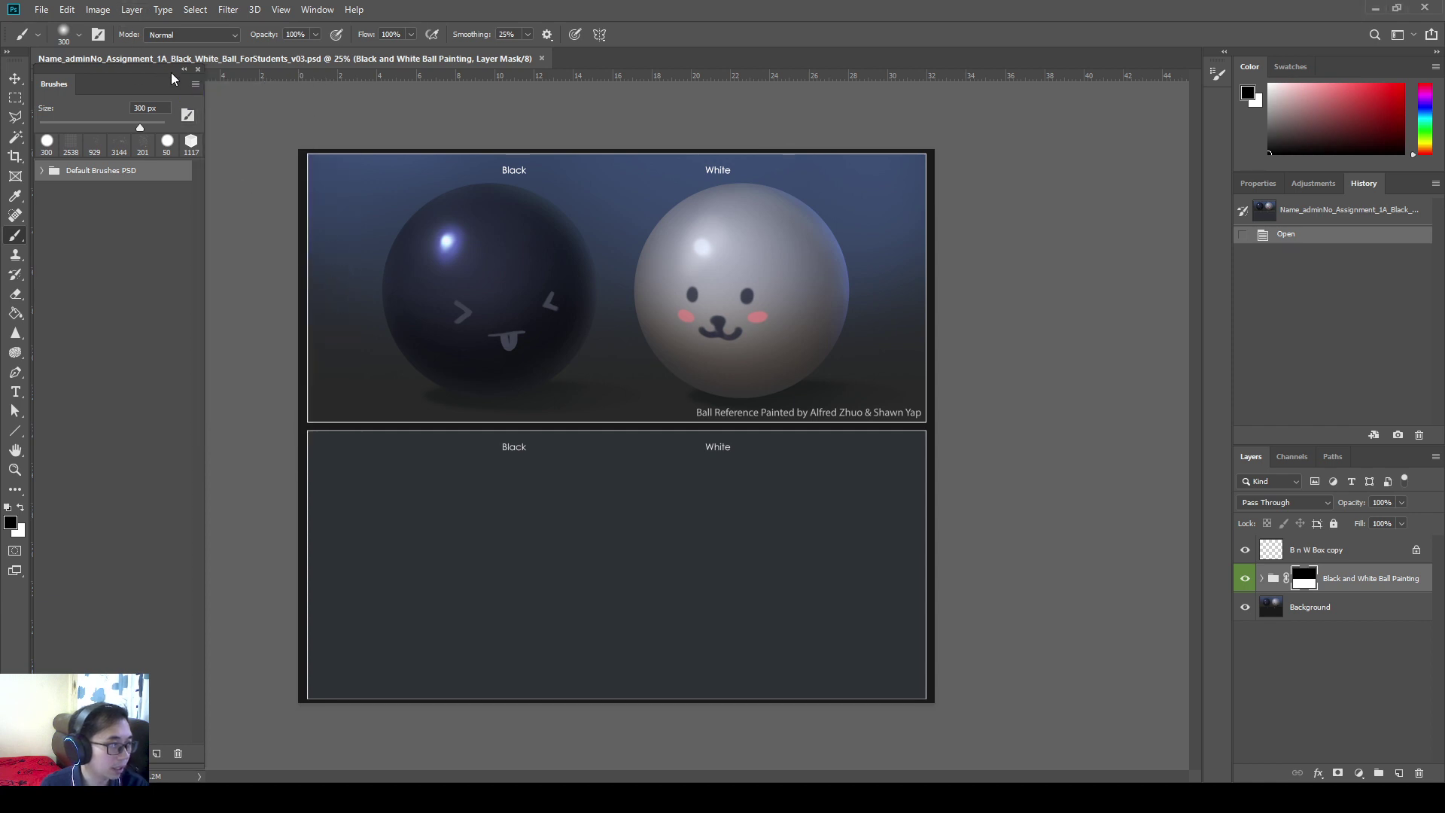
left_click(195, 83)
left_click(324, 296)
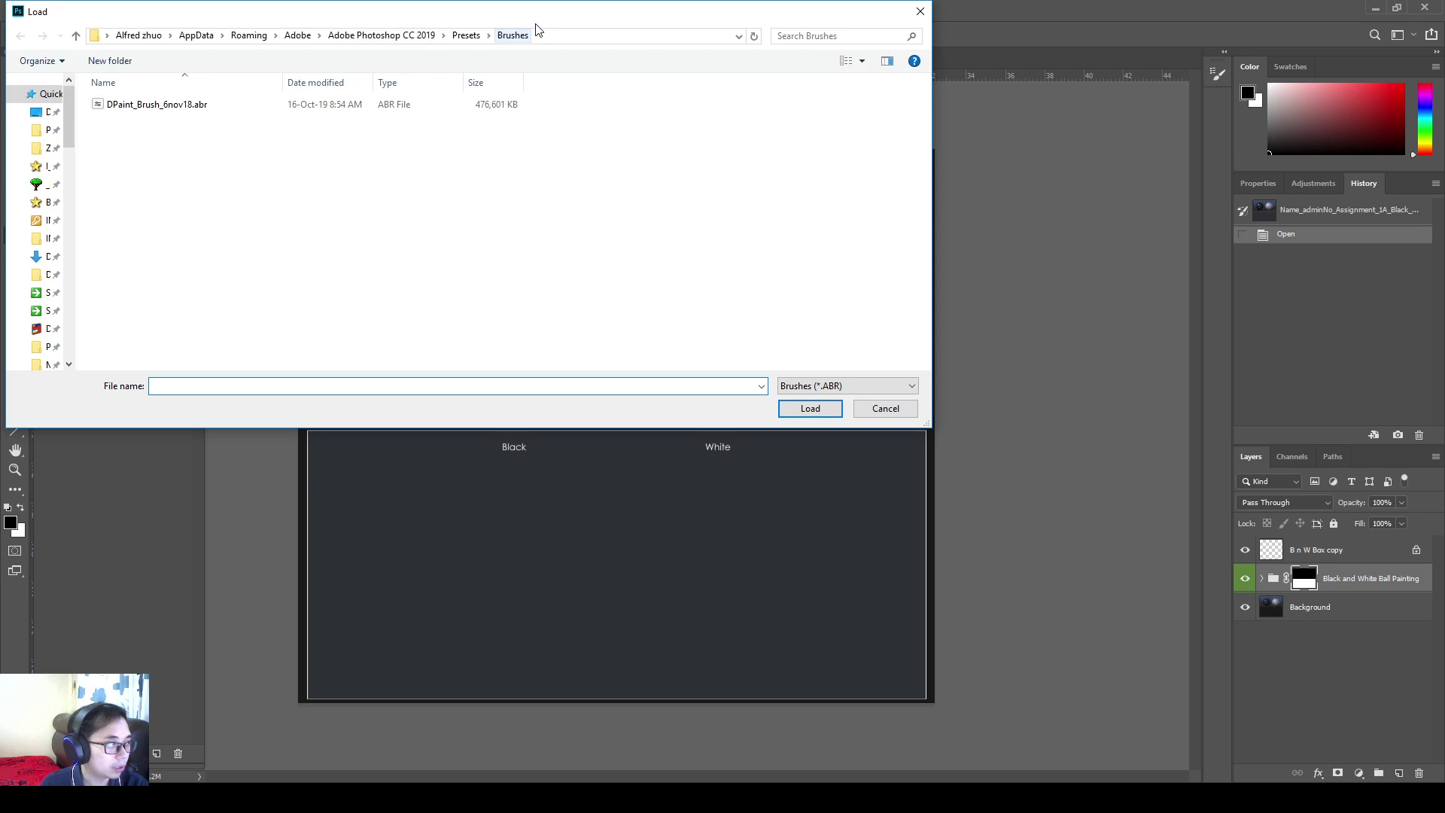
left_click_drag(590, 21, 645, 145)
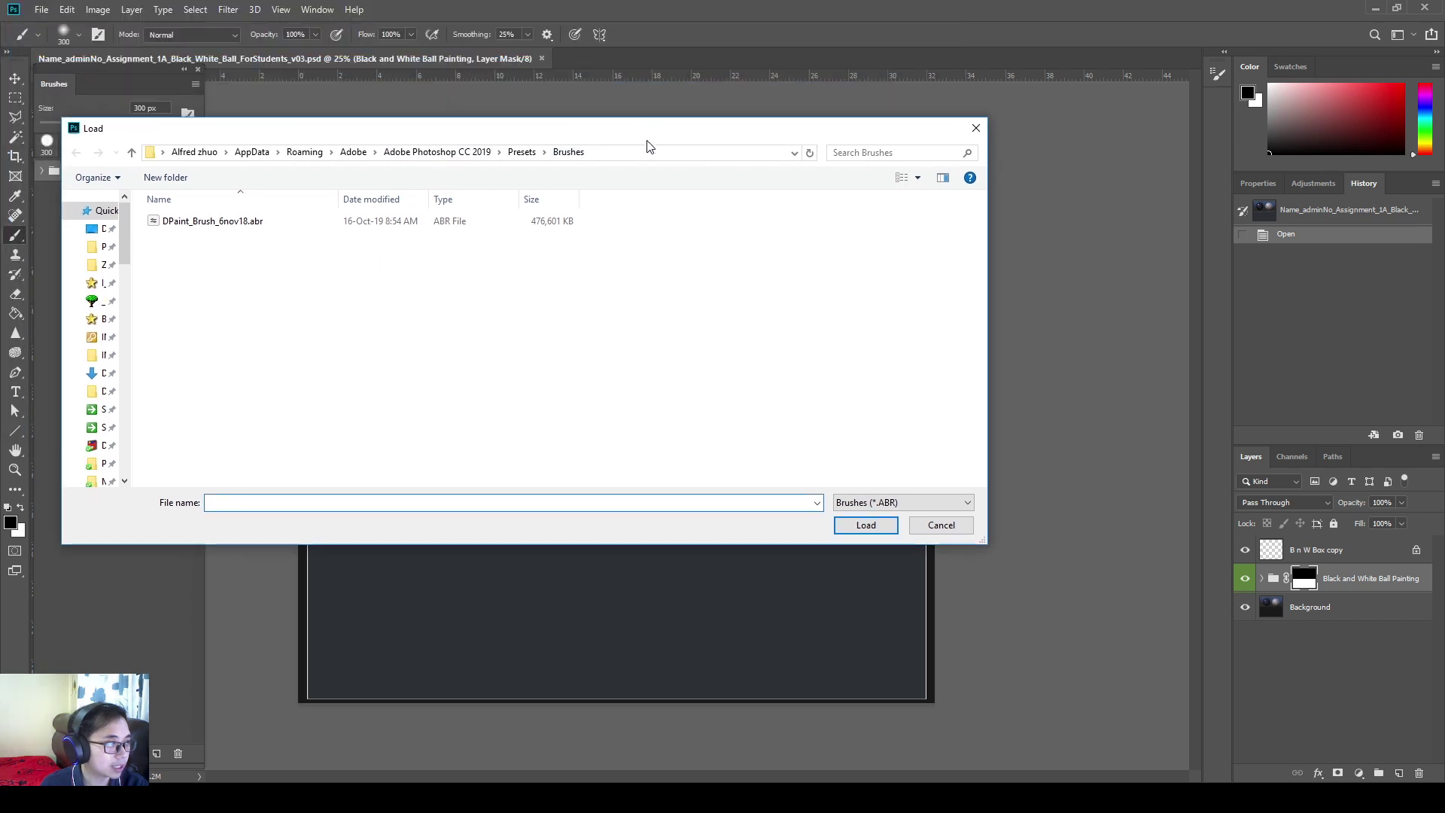
left_click(608, 158)
- Select the Load dialog's address-bar path up to Presets\
left_click_drag(472, 153, 160, 153)
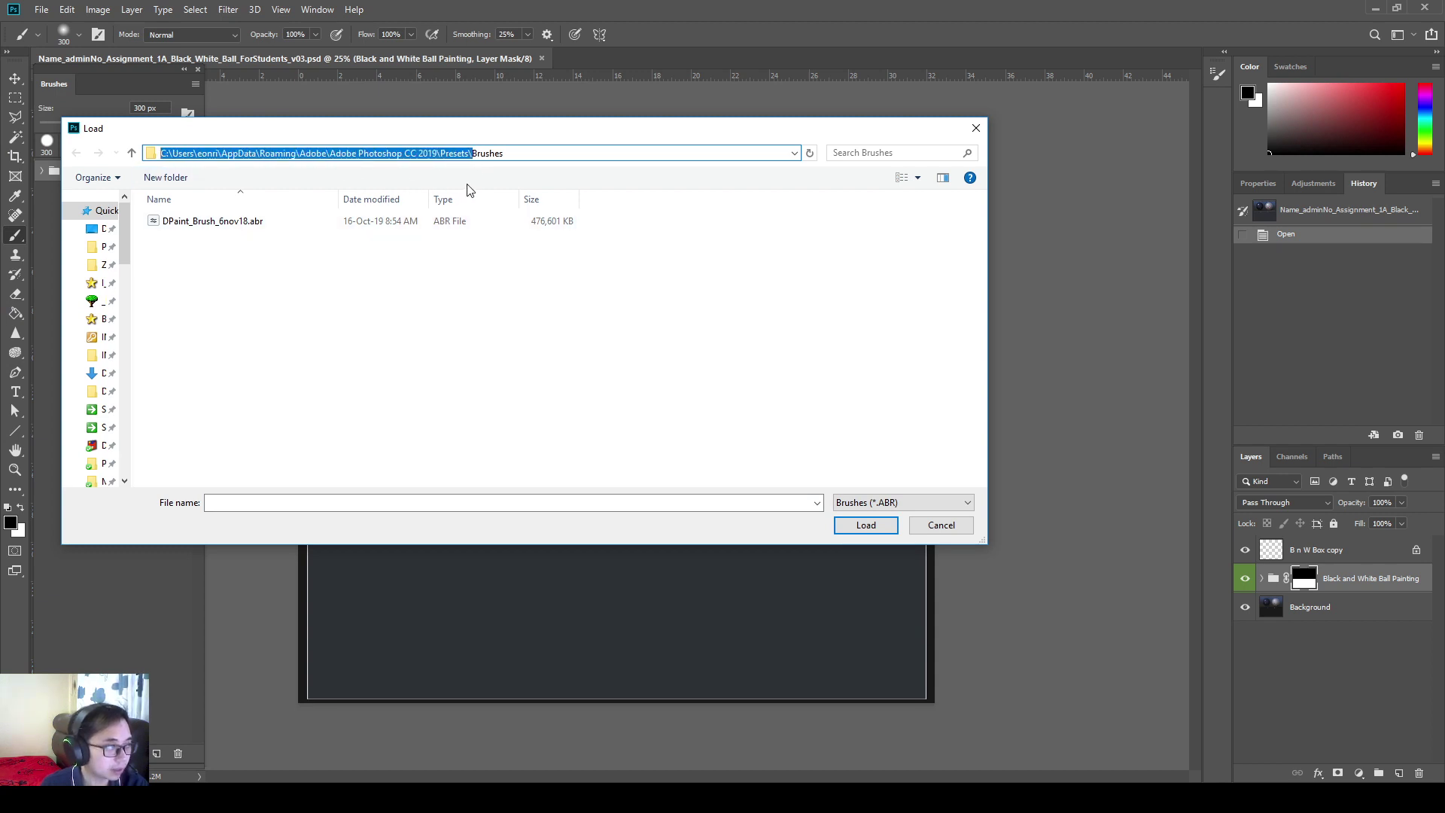
left_click(474, 154)
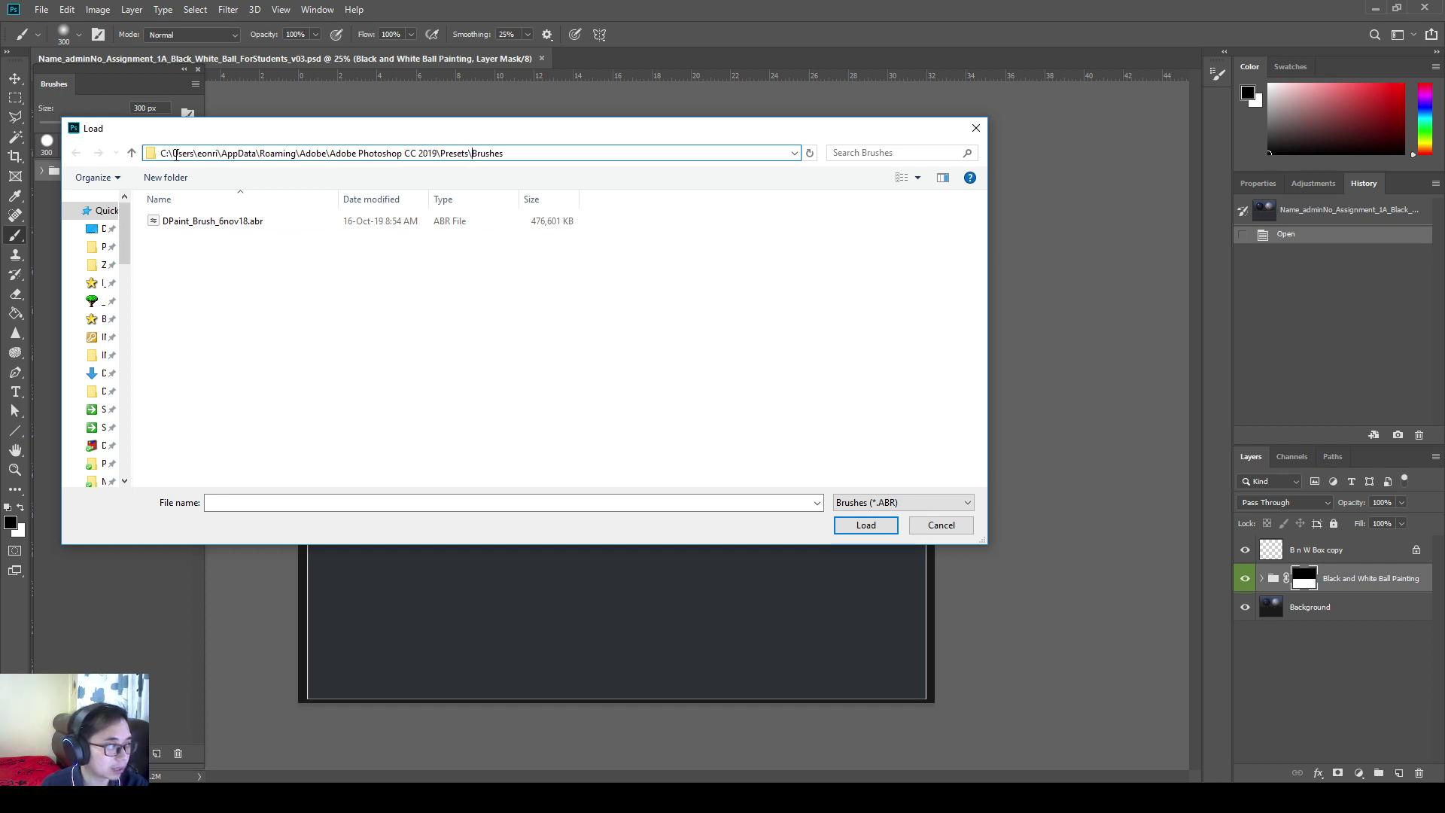
left_click_drag(173, 154, 86, 144)
left_click(535, 161)
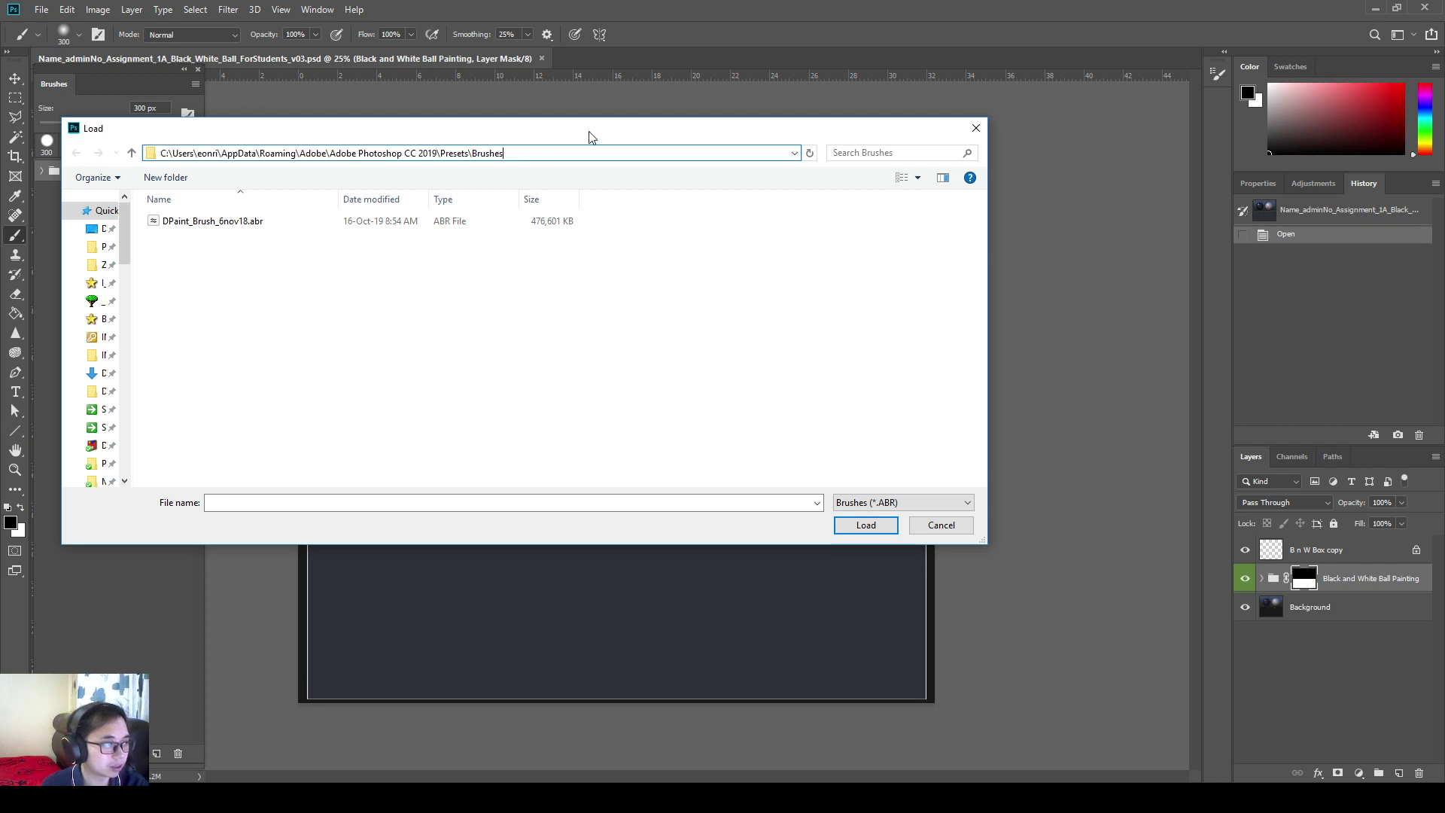
left_click_drag(594, 142, 280, 141)
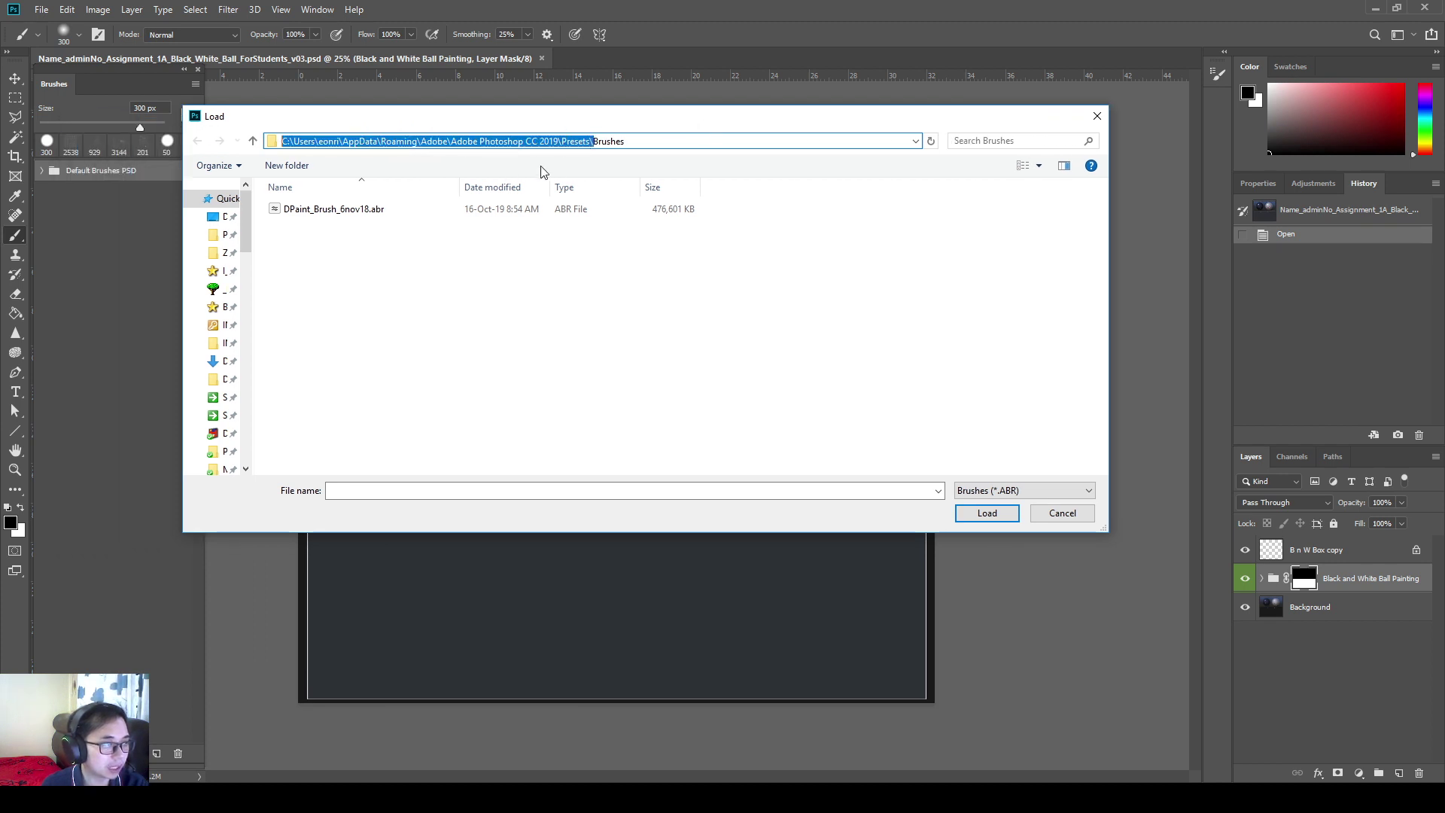
left_click(594, 141)
left_click_drag(593, 141, 167, 137)
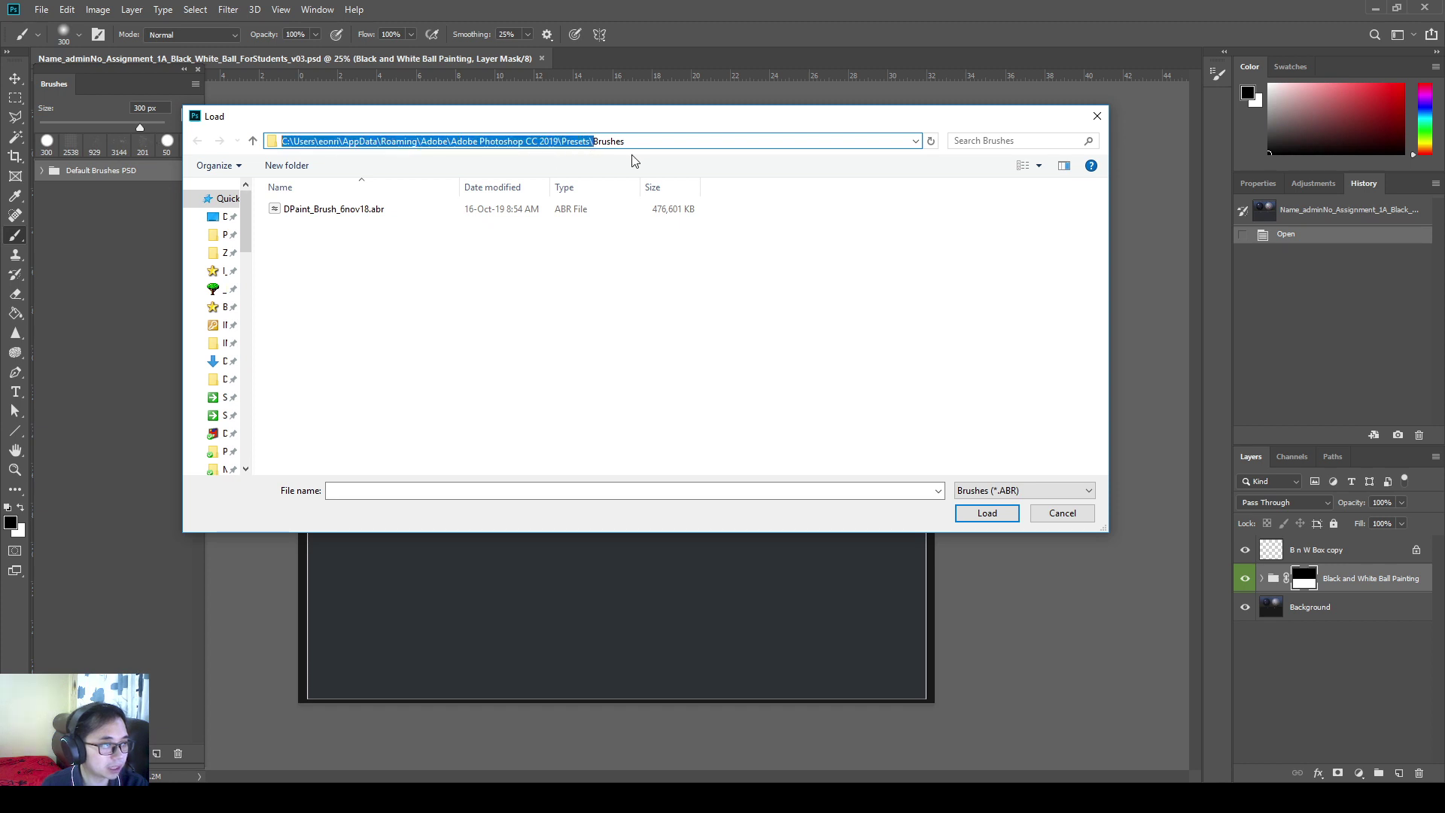
left_click(593, 141)
left_click_drag(593, 141, 423, 138)
left_click(595, 143)
left_click_drag(595, 143, 200, 132)
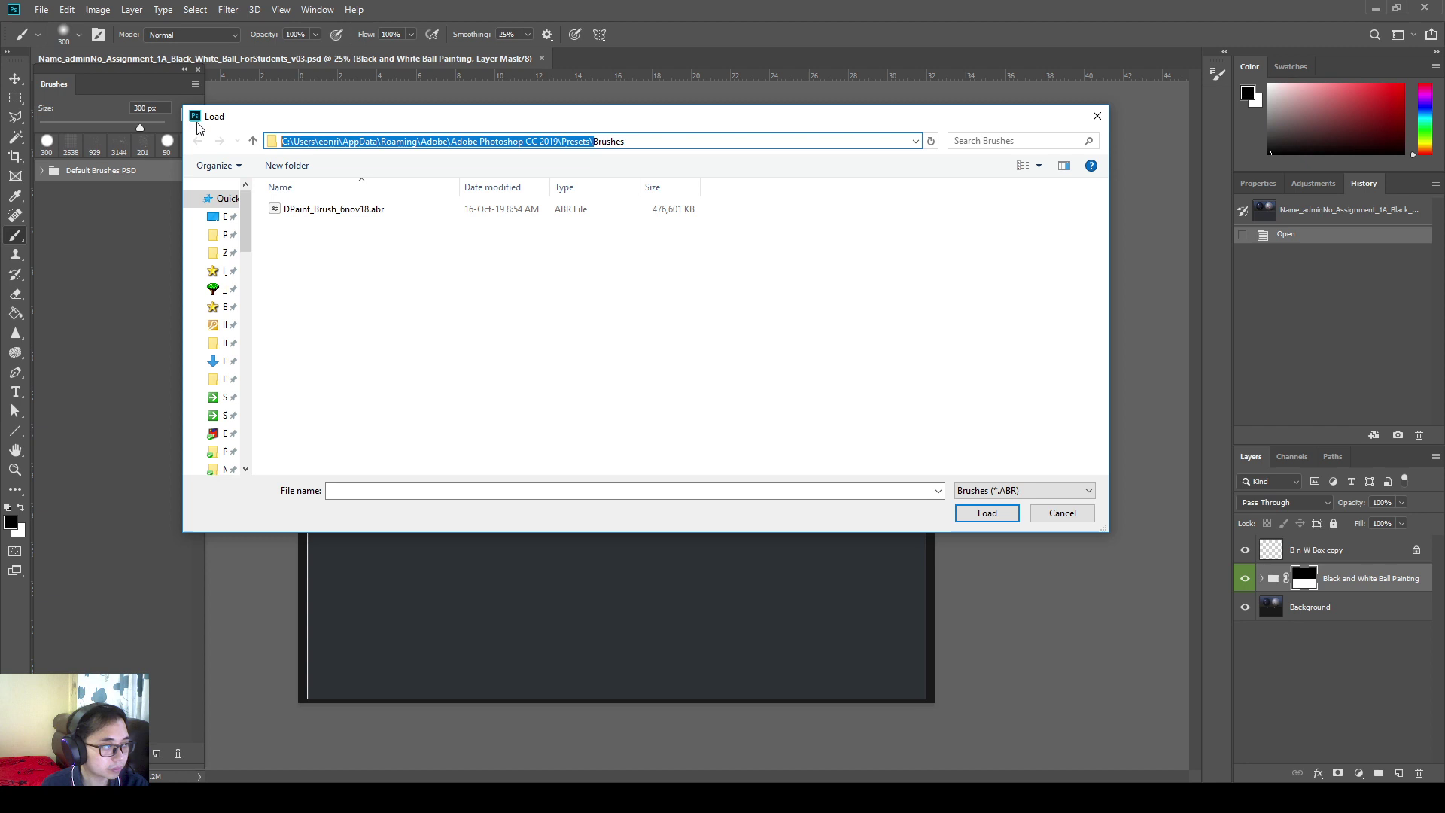
- Cut the selected Presets folder path to the clipboard
right_click(580, 143)
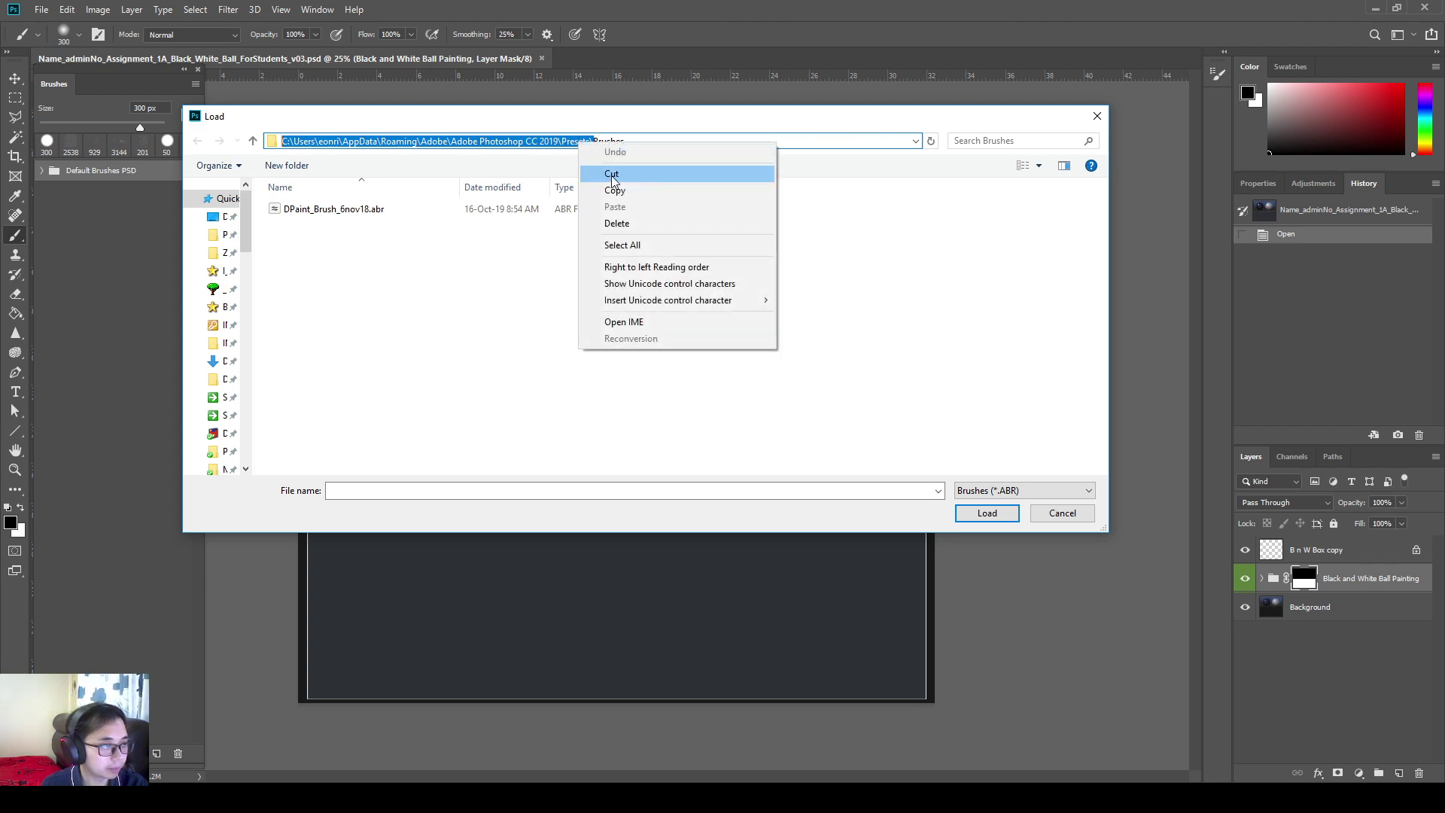
key("Escape")
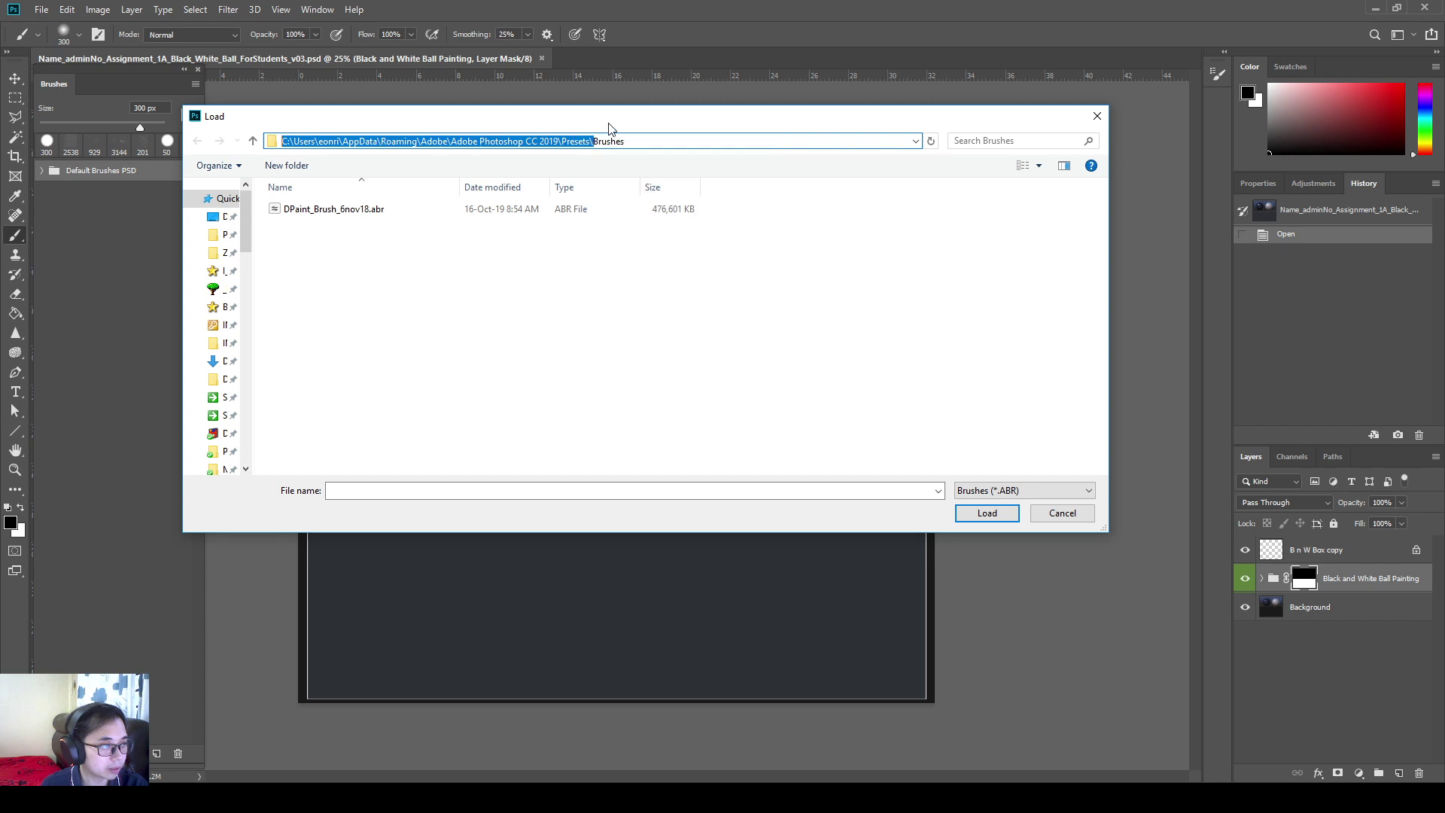
key("End")
left_click_drag(593, 143, 282, 143)
mouse_move(490, 125)
left_mouse_down()
mouse_move(503, 144)
mouse_move(492, 130)
left_mouse_up()
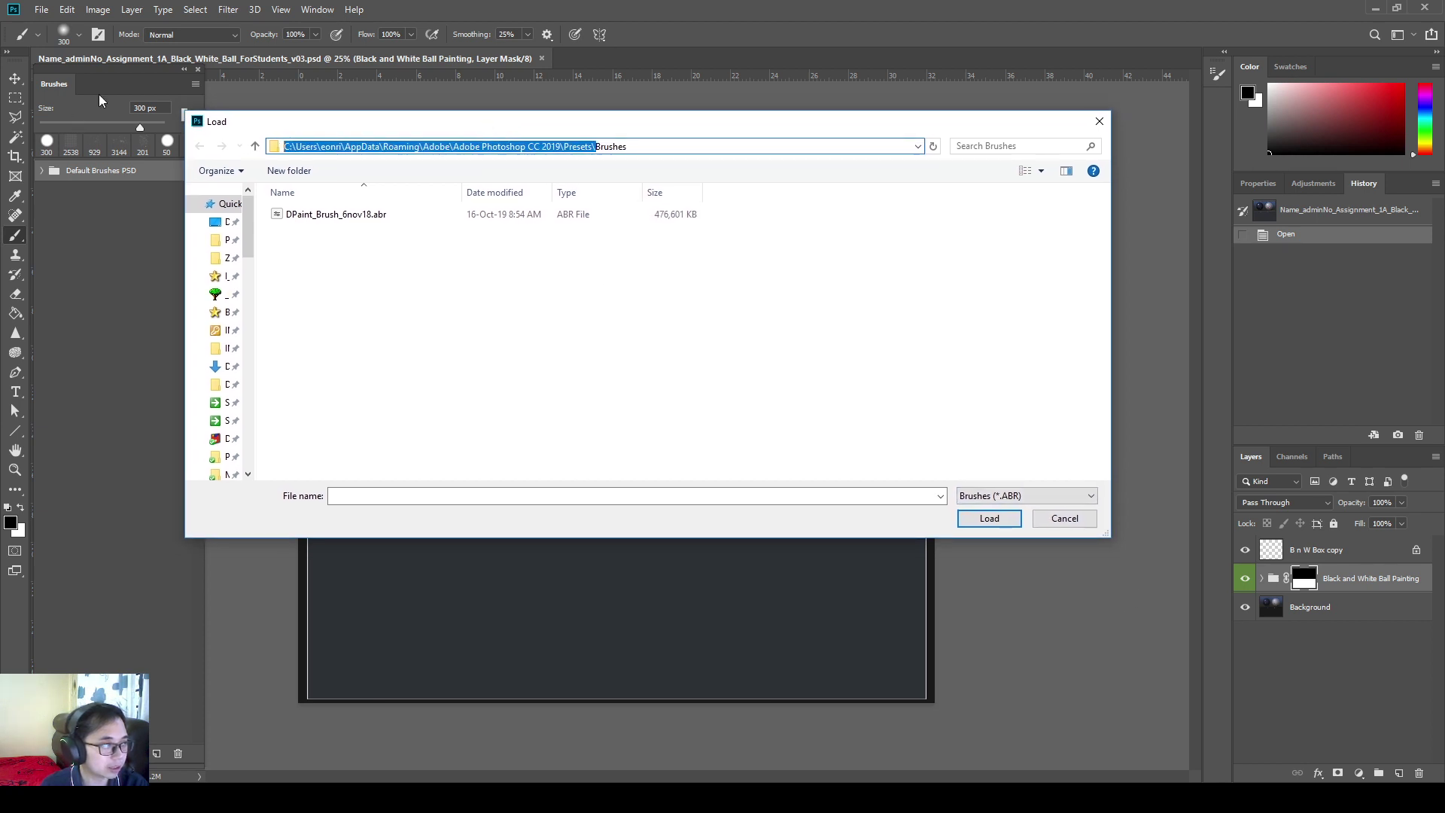
left_click(620, 146)
left_click_drag(632, 146, 258, 146)
key("super+c")
left_click(594, 145)
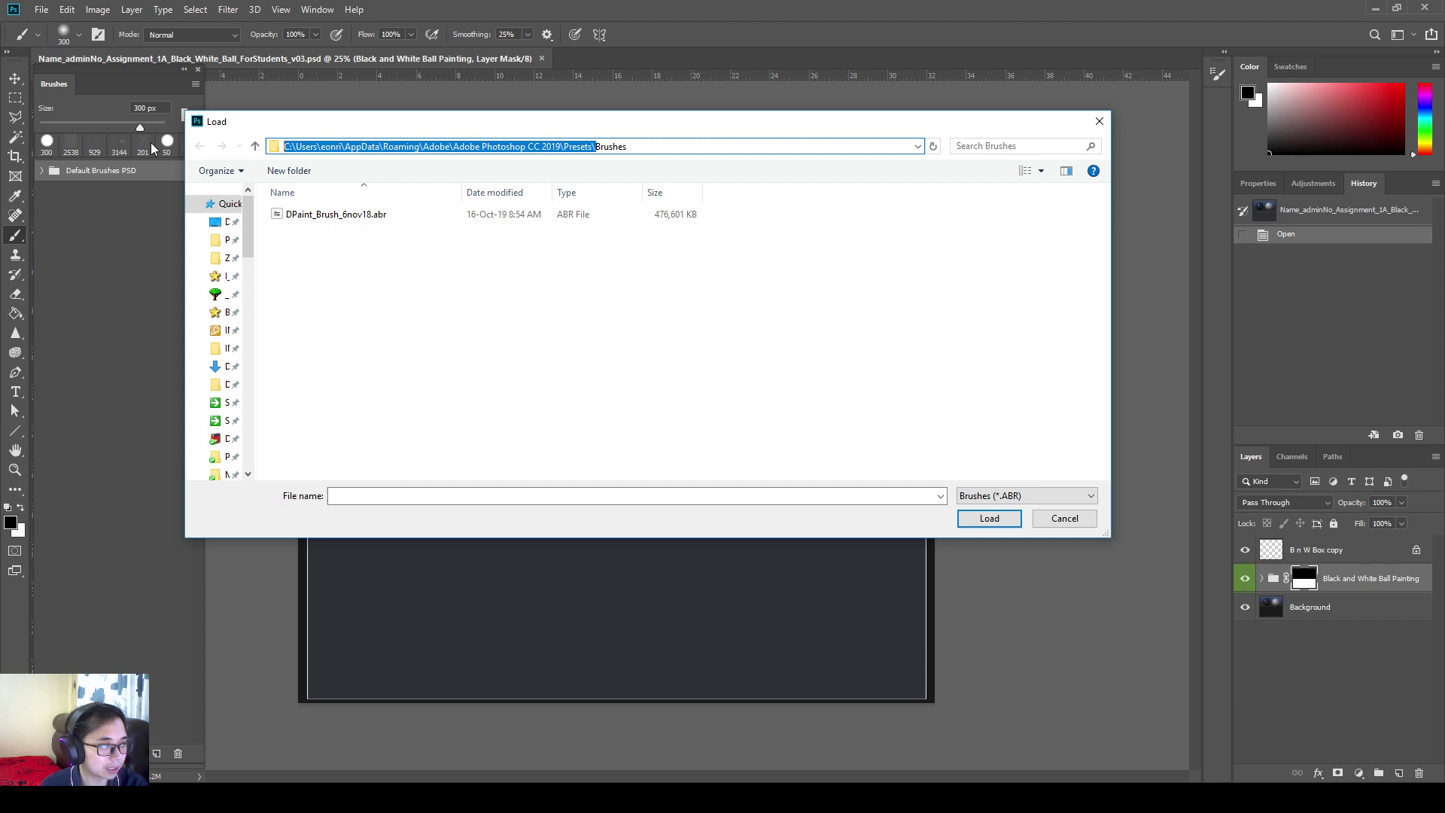
right_click(407, 143)
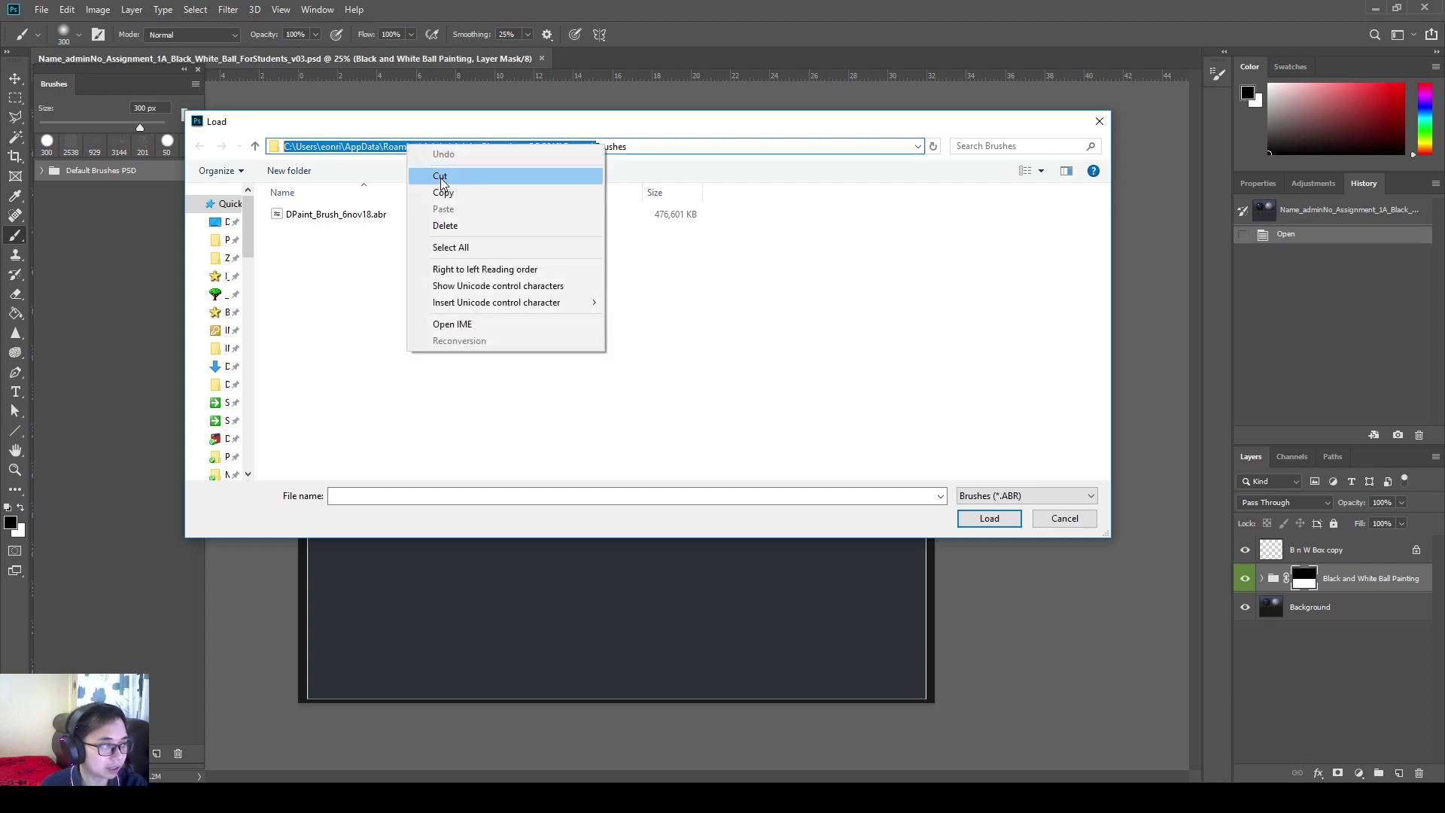
left_click(440, 178)
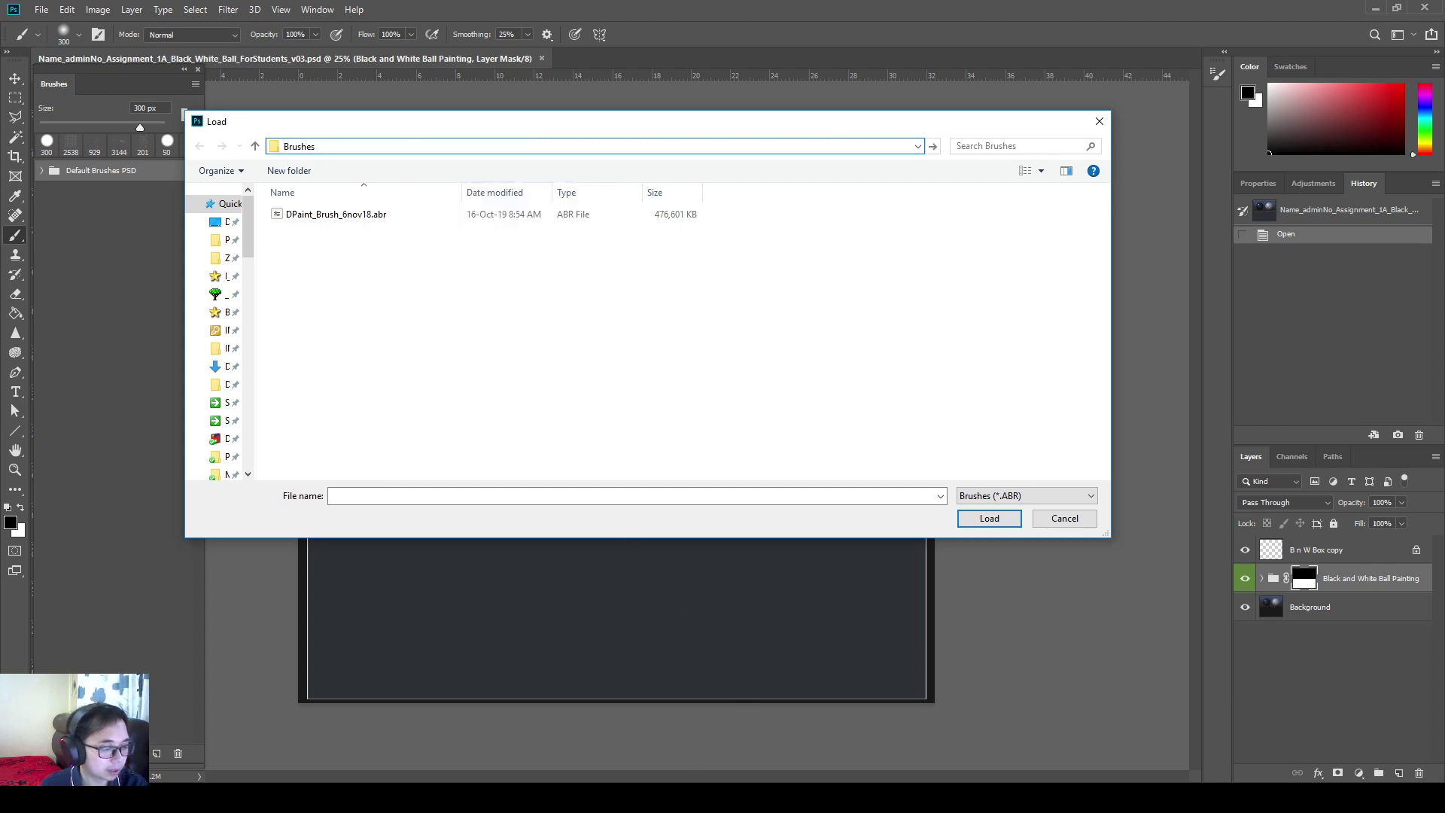
key("alt+Tab")
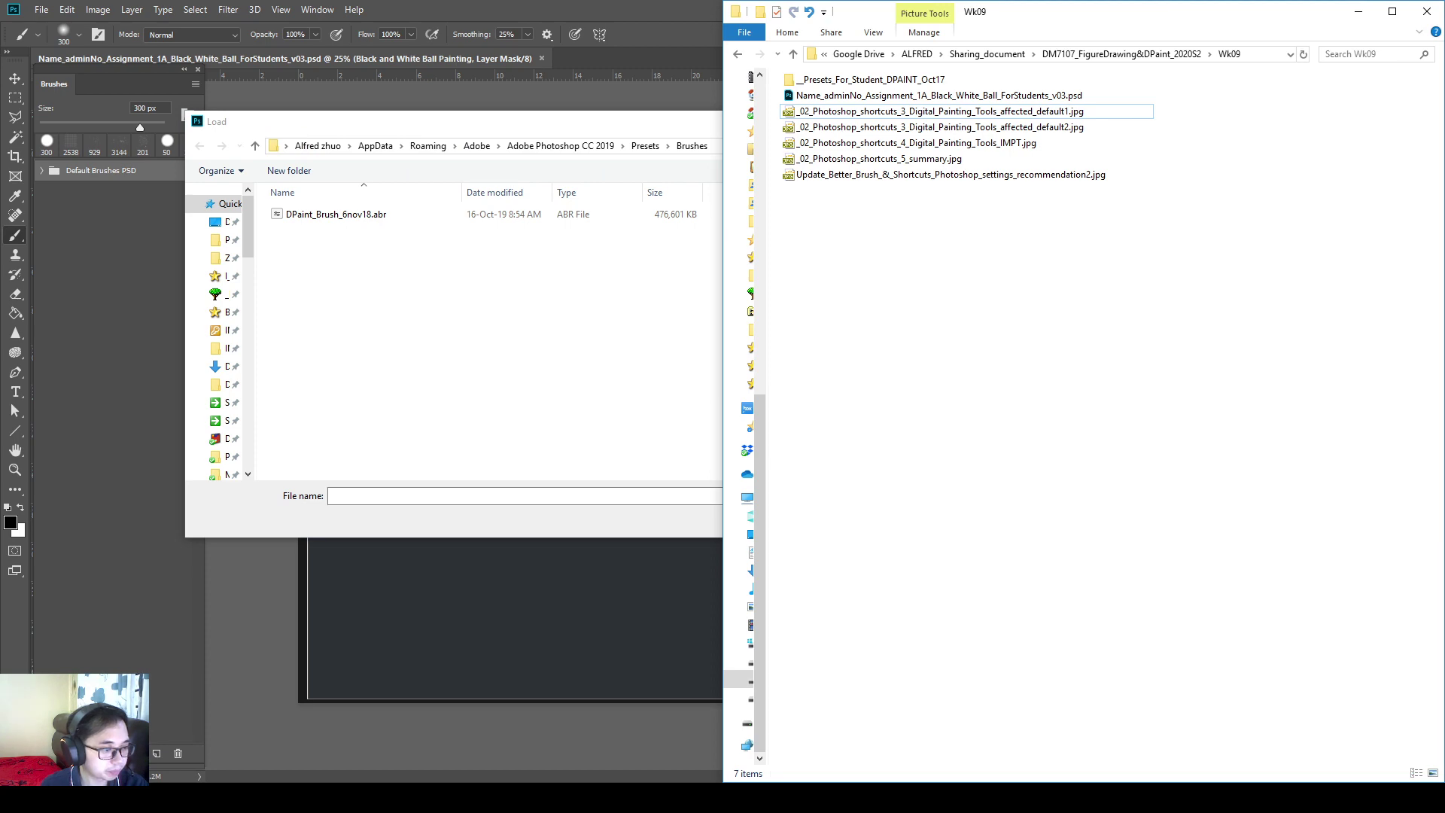
- Paste the Presets path into a new File Explorer window's address bar and go there
key("alt+Tab")
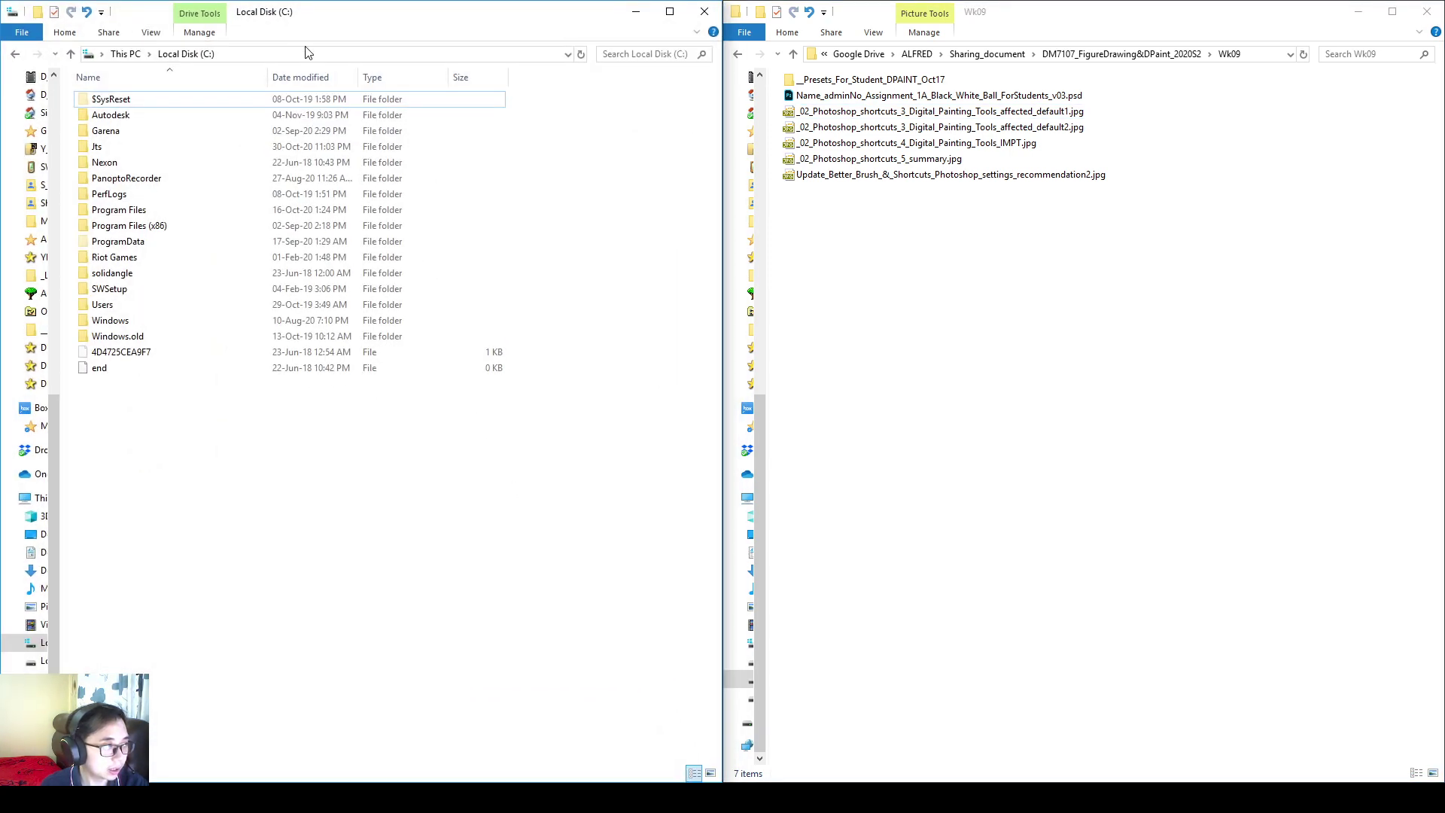
left_click(321, 54)
right_click(321, 55)
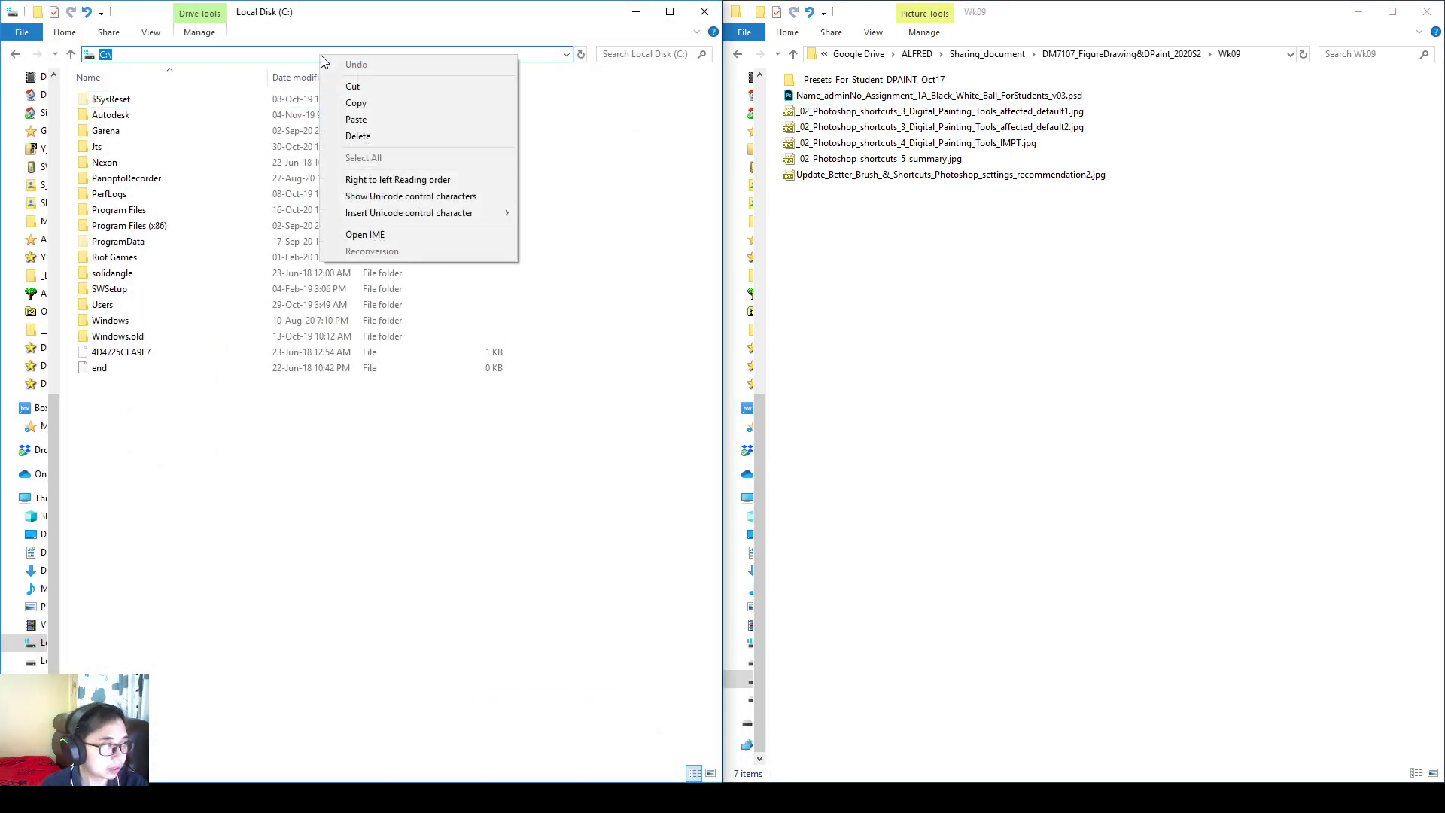
left_click(346, 119)
key("Return")
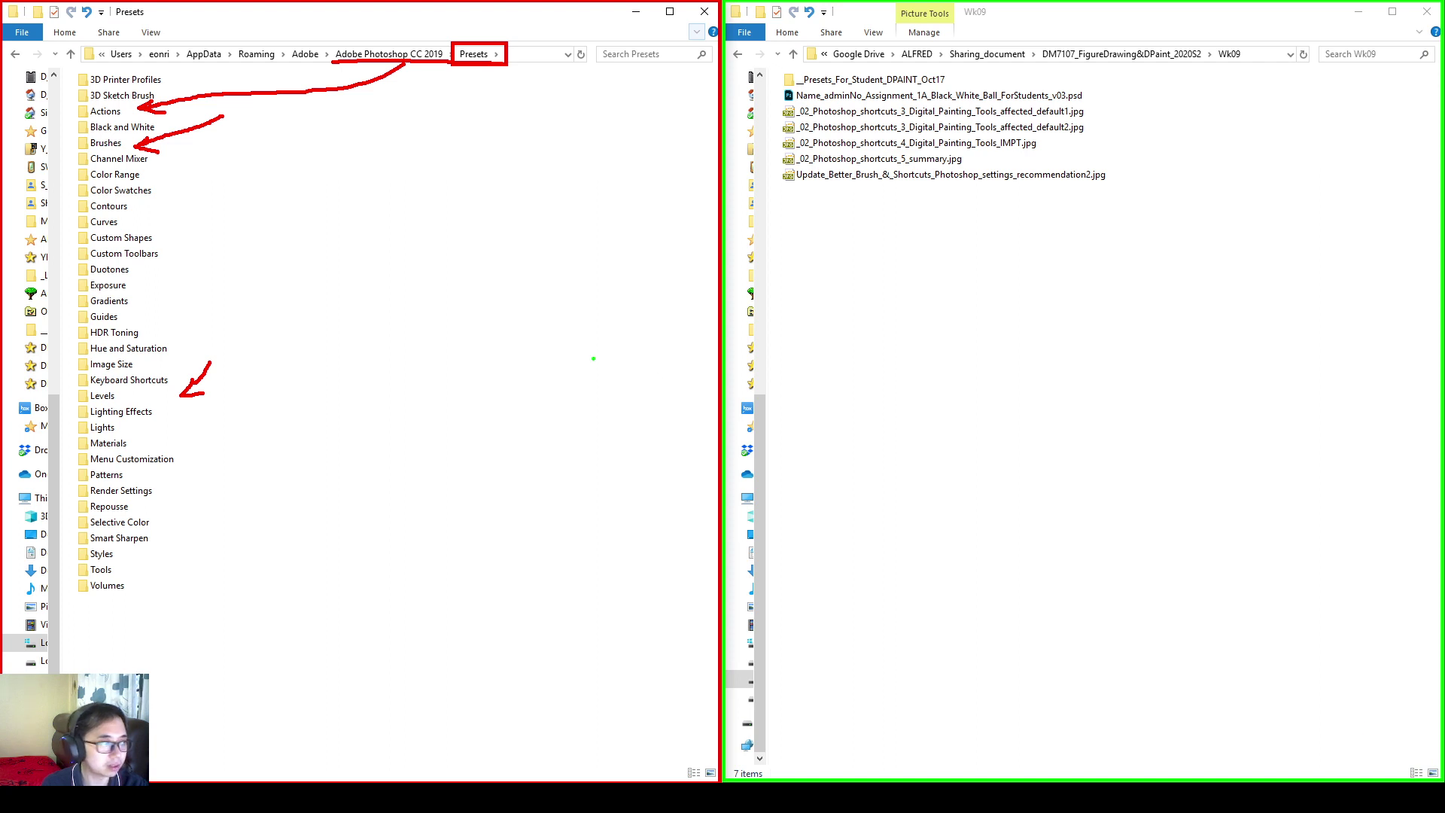
- Open __Presets_For_Student_DPAINT_Oct17\Presets and select its Actions, Brushes, Custom Shapes and Keyboard Shortcuts folders
left_click(835, 81)
double_click(910, 81)
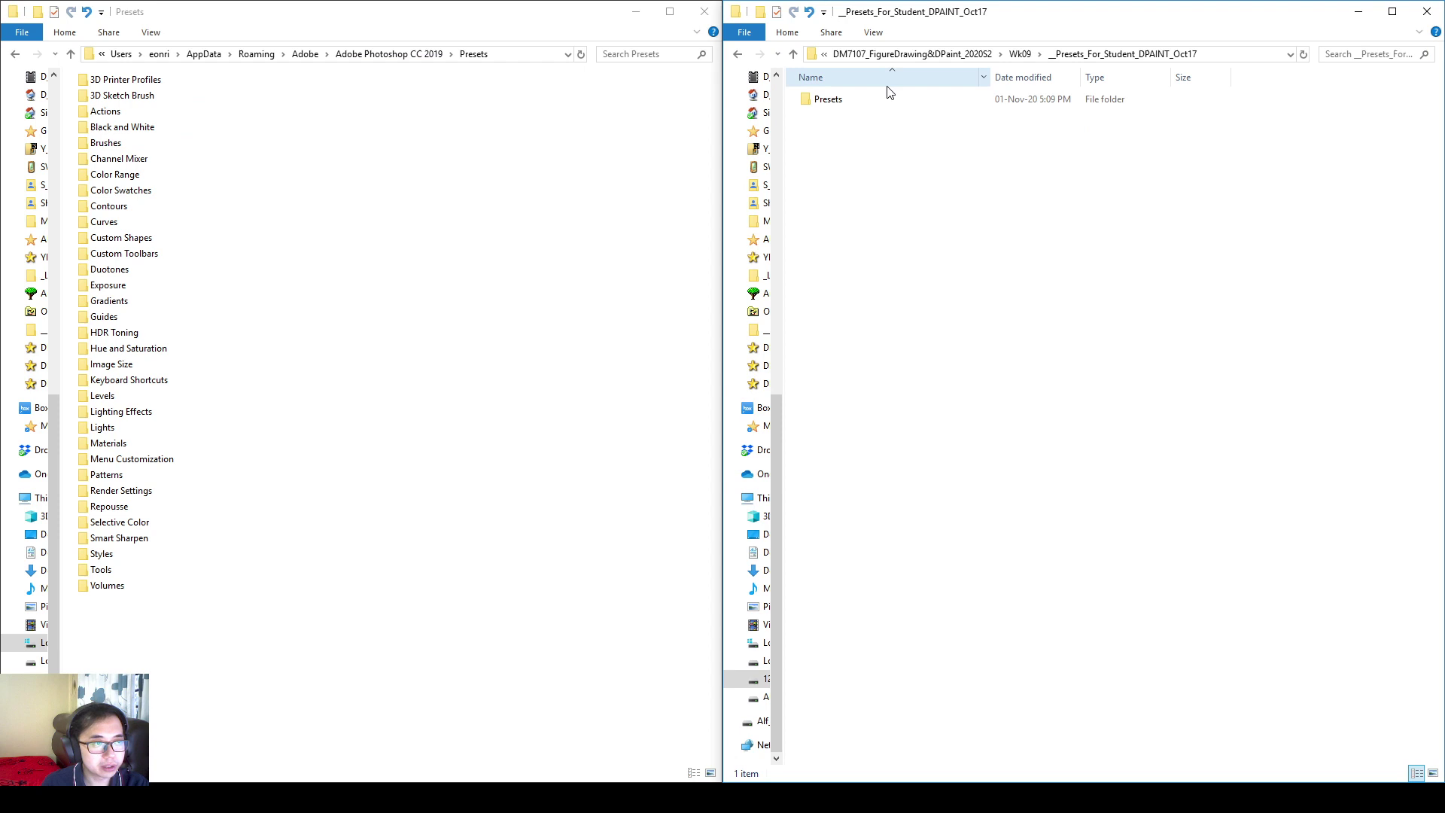
left_click(1019, 54)
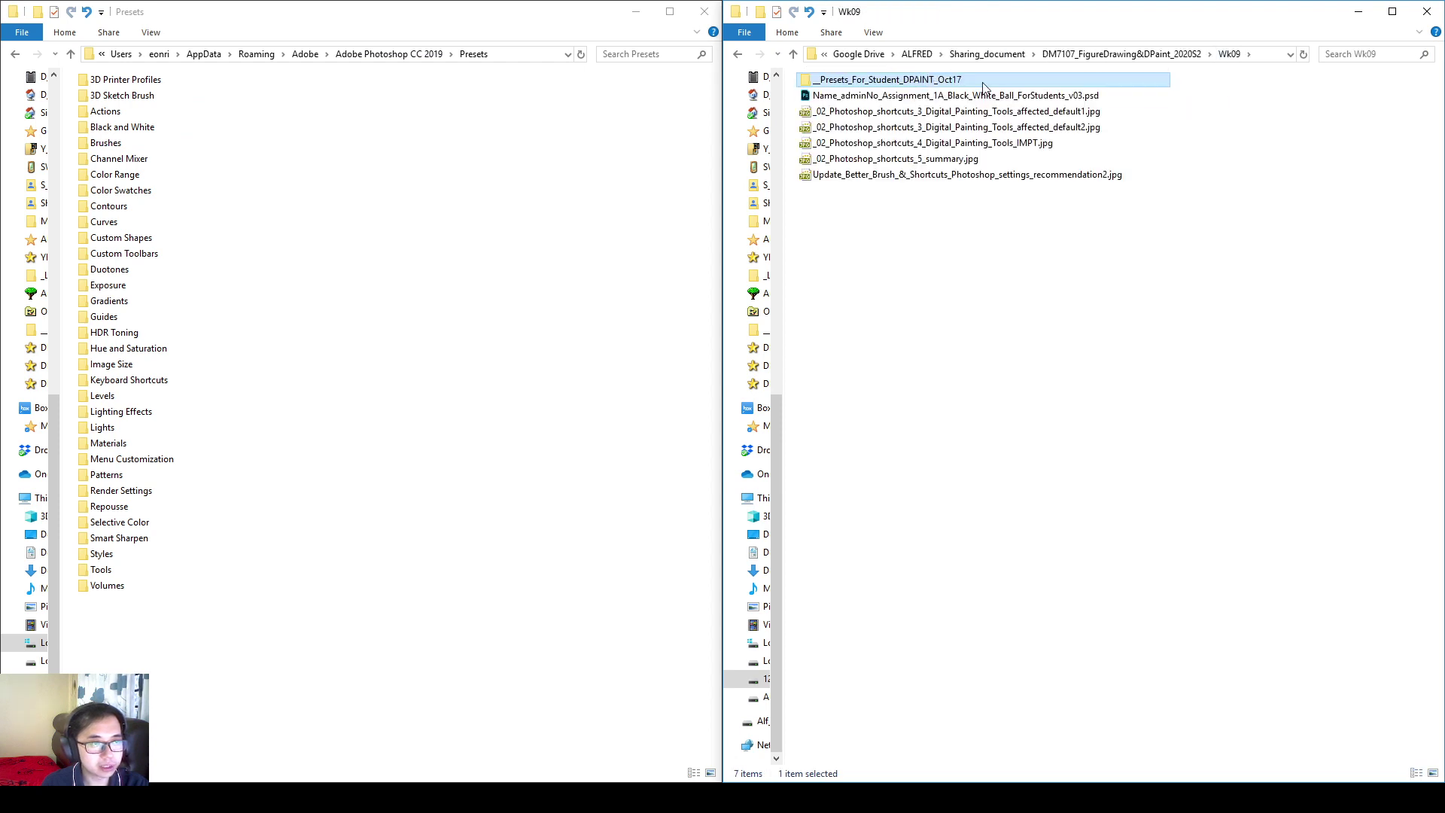
double_click(930, 81)
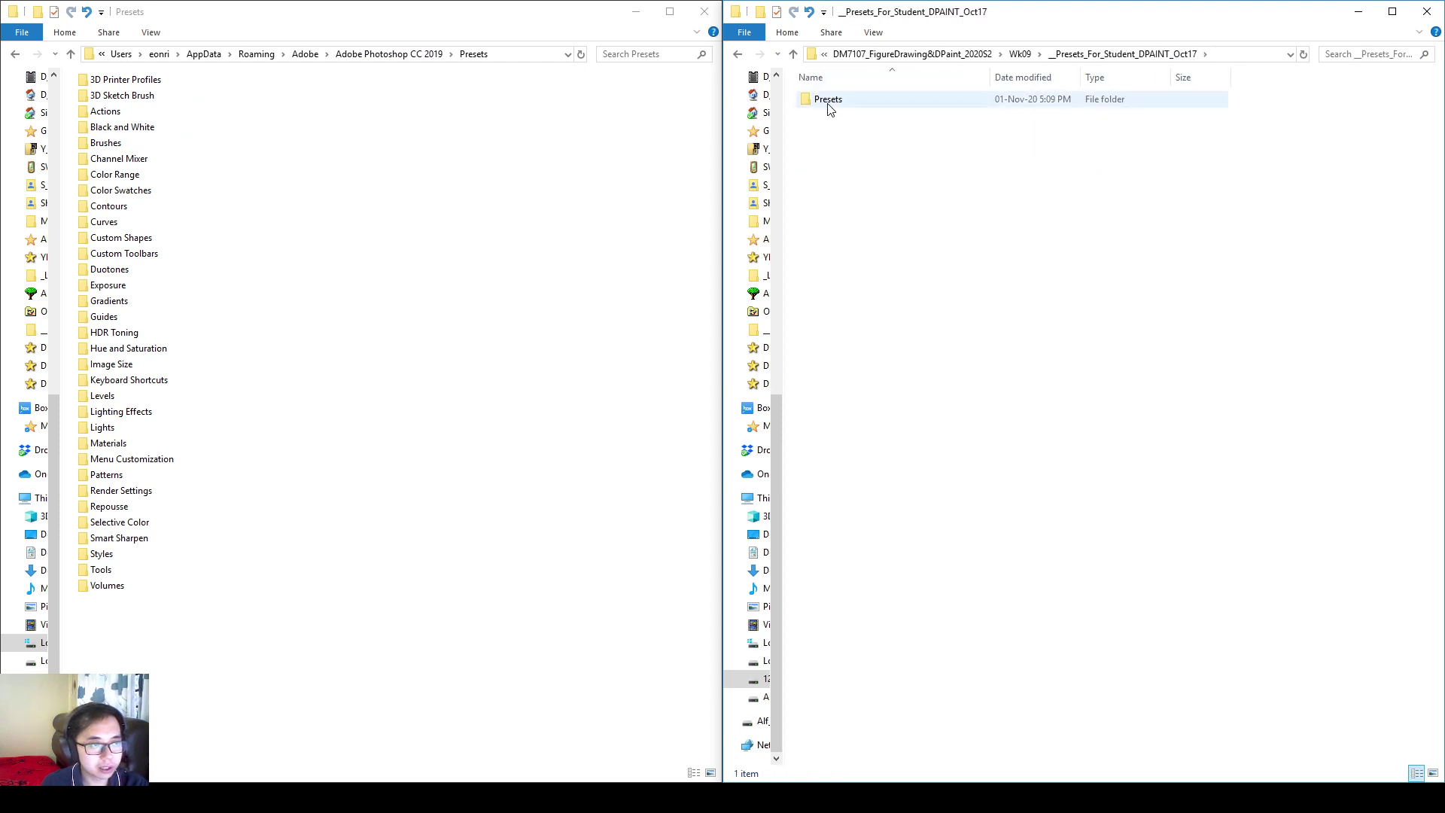
double_click(827, 100)
left_click_drag(958, 236, 834, 96)
left_click_drag(1000, 269, 857, 88)
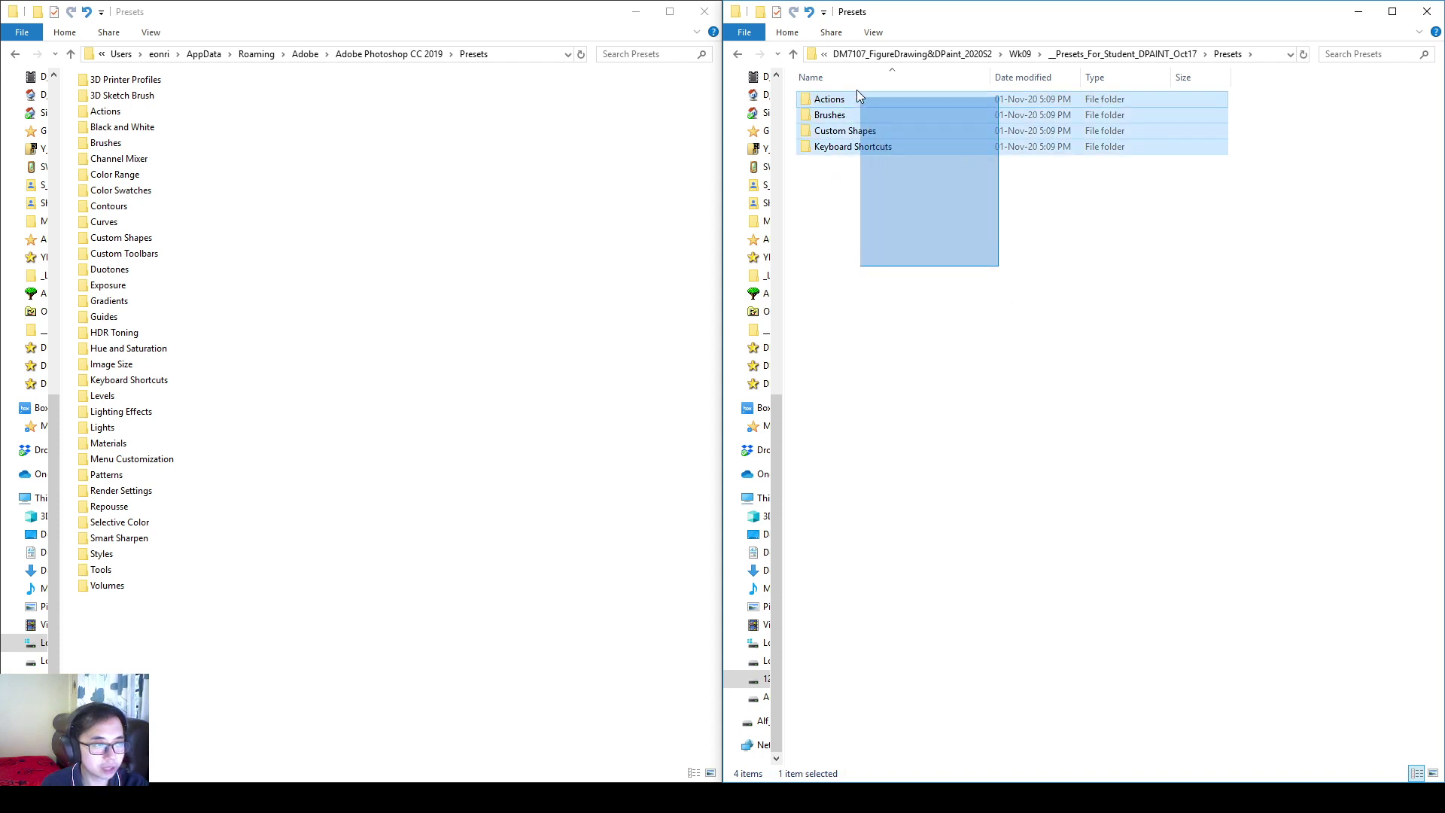
left_click(937, 230)
left_click_drag(944, 247, 807, 87)
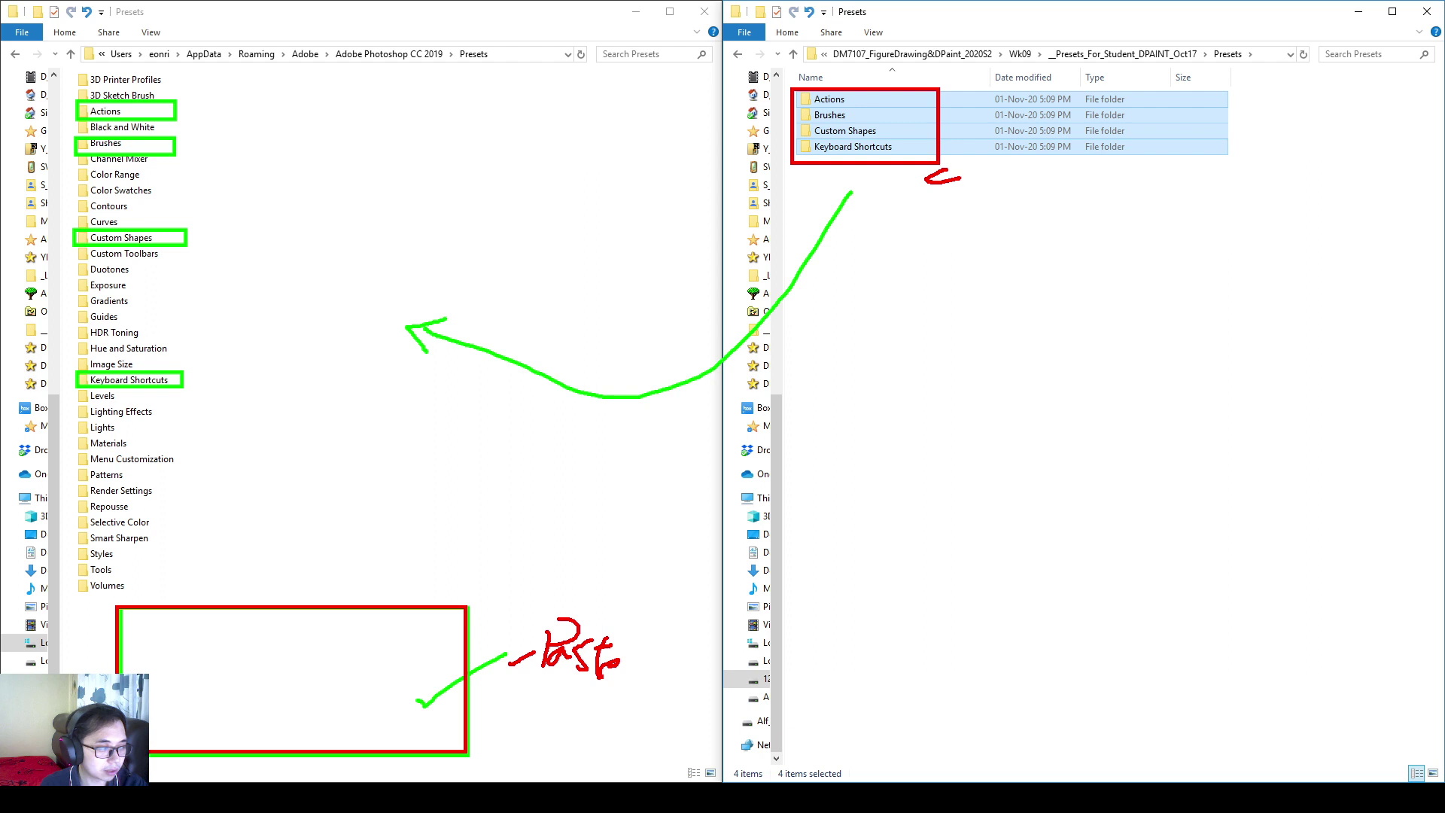
- Switch both Explorer windows to Large icons, then back to List and Details views
left_click(978, 286)
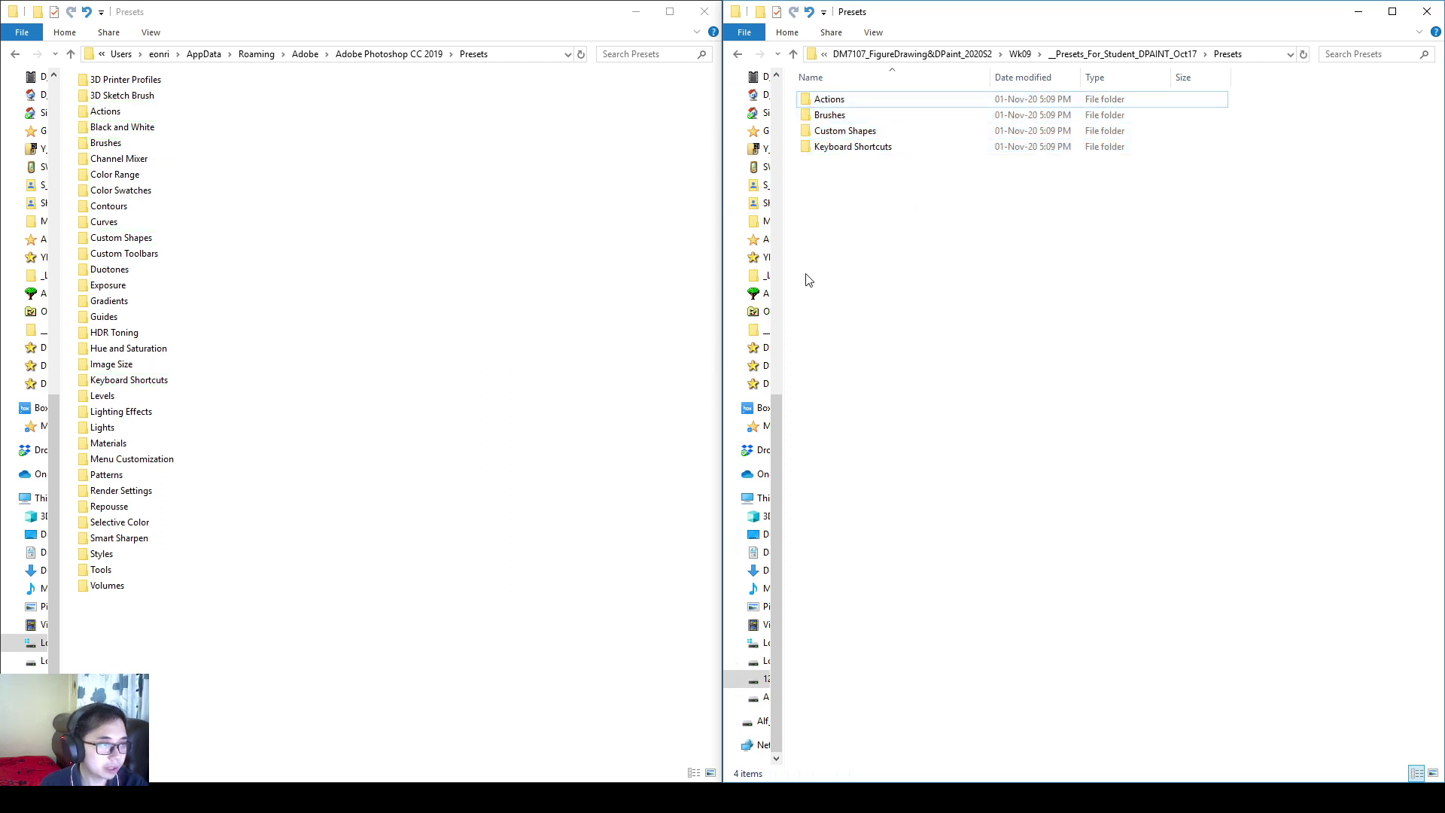
right_click(433, 340)
mouse_move(472, 345)
left_click(633, 361)
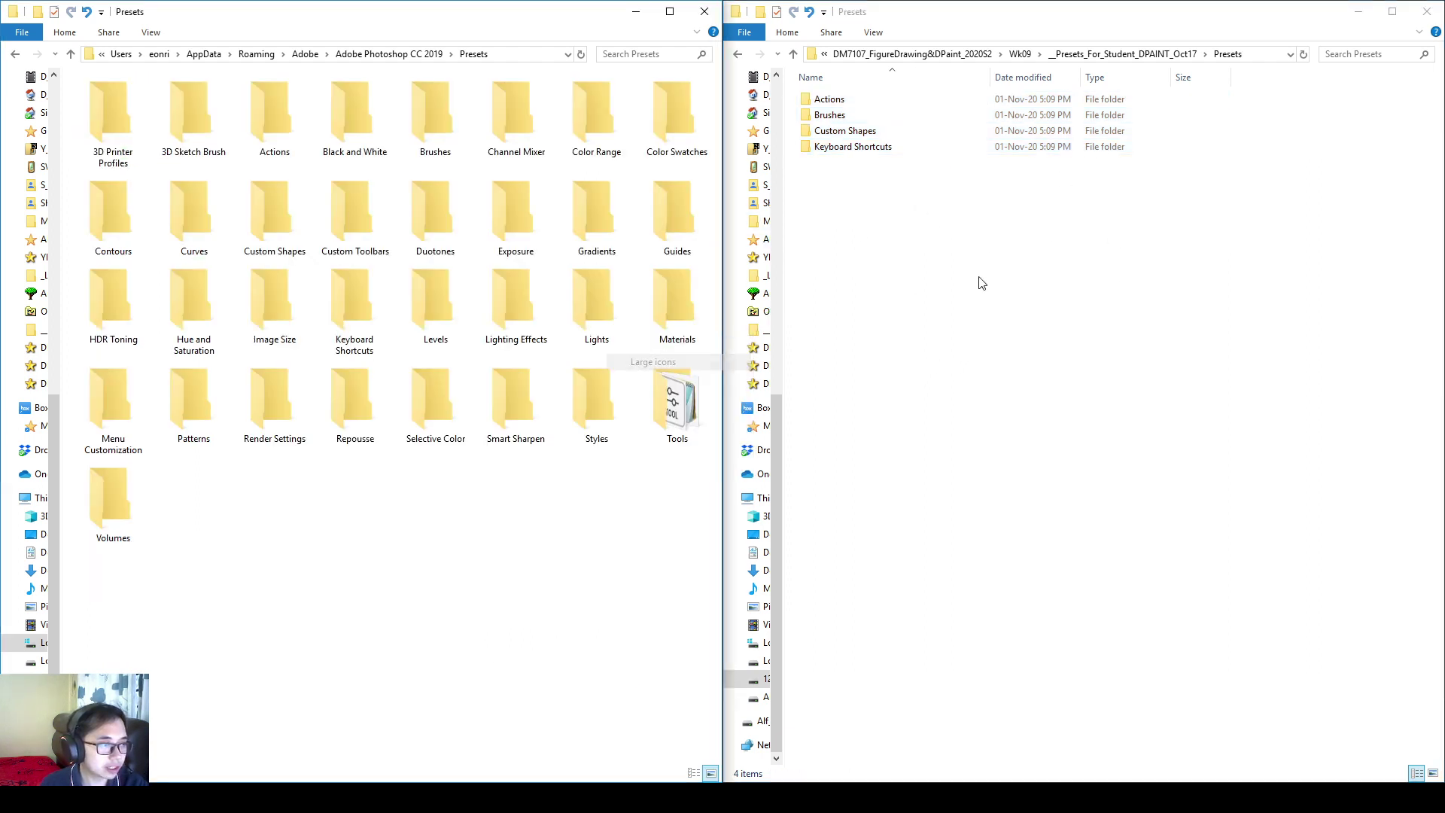
right_click(1074, 273)
mouse_move(1089, 279)
left_click(1258, 296)
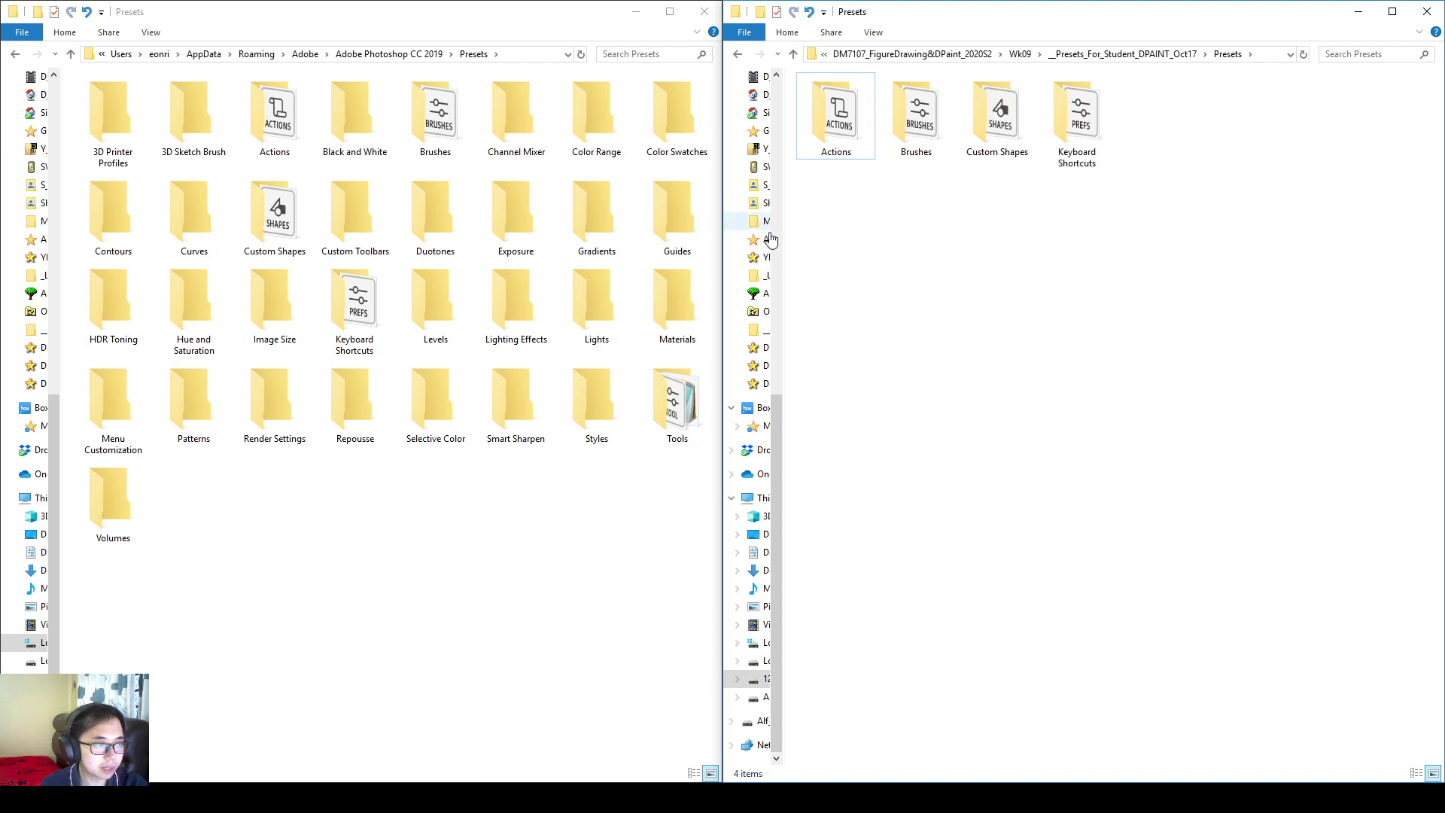
left_click_drag(343, 535, 549, 766)
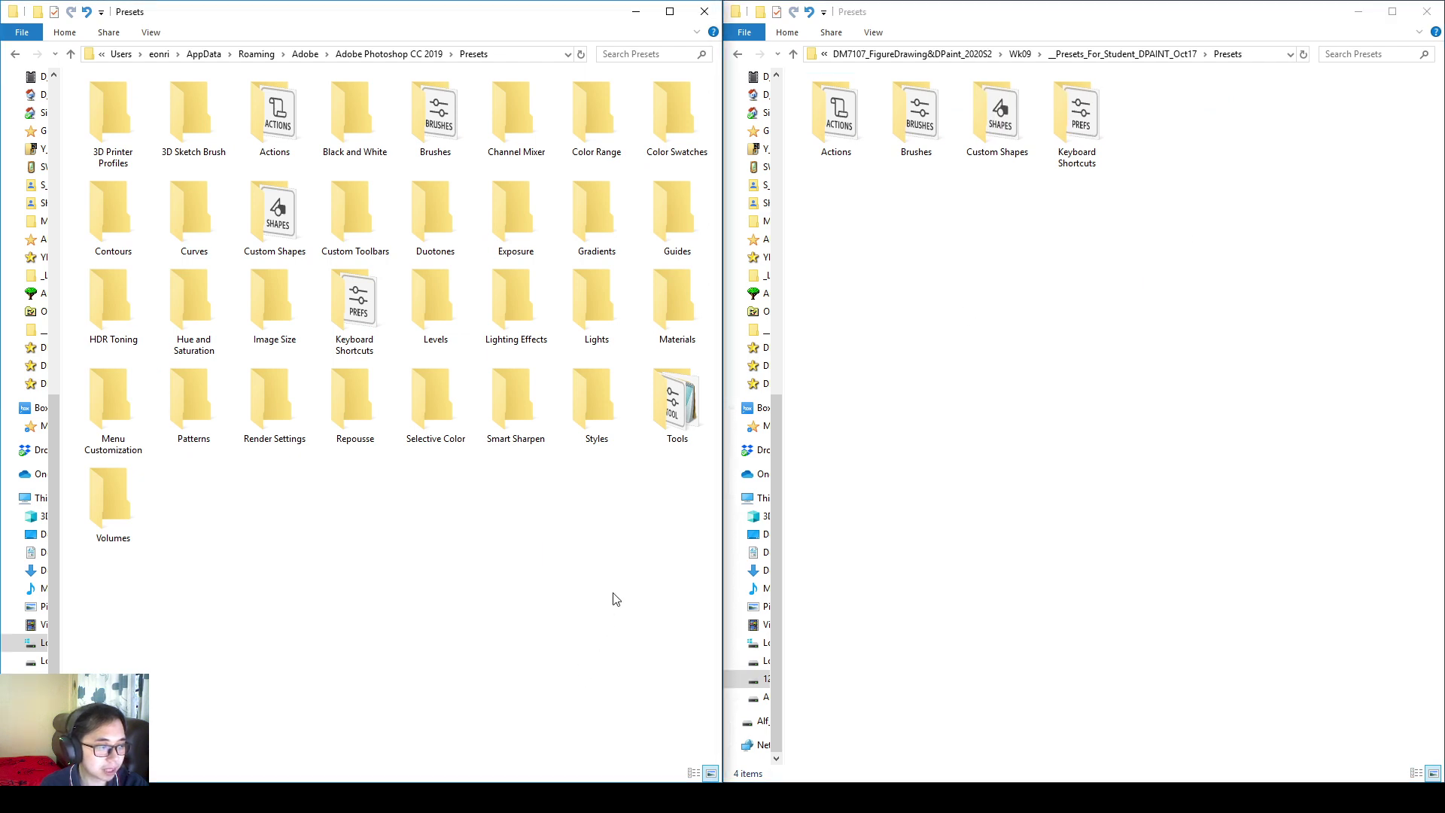
right_click(577, 577)
mouse_move(675, 304)
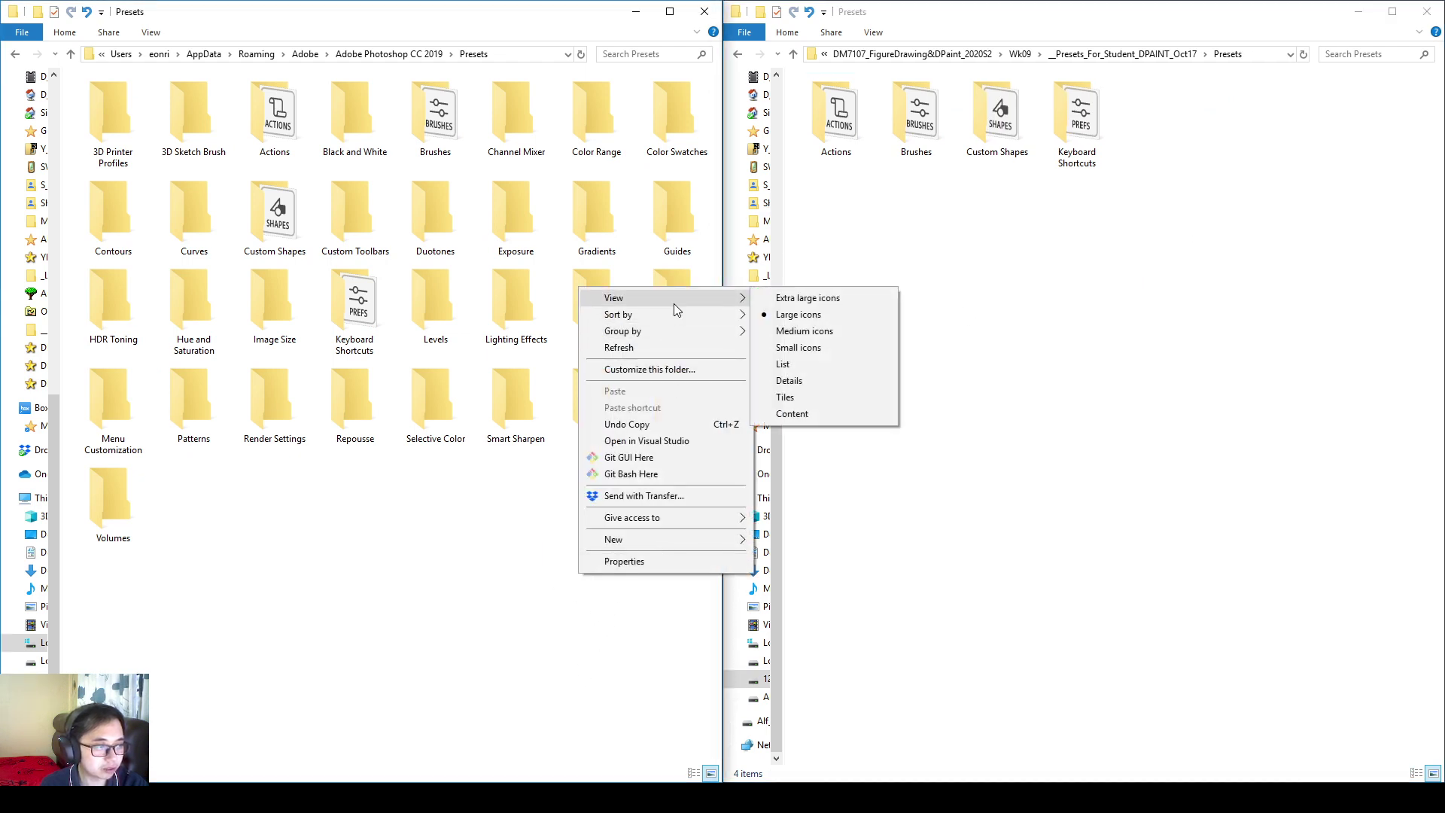
left_click(797, 364)
right_click(1062, 284)
mouse_move(1091, 293)
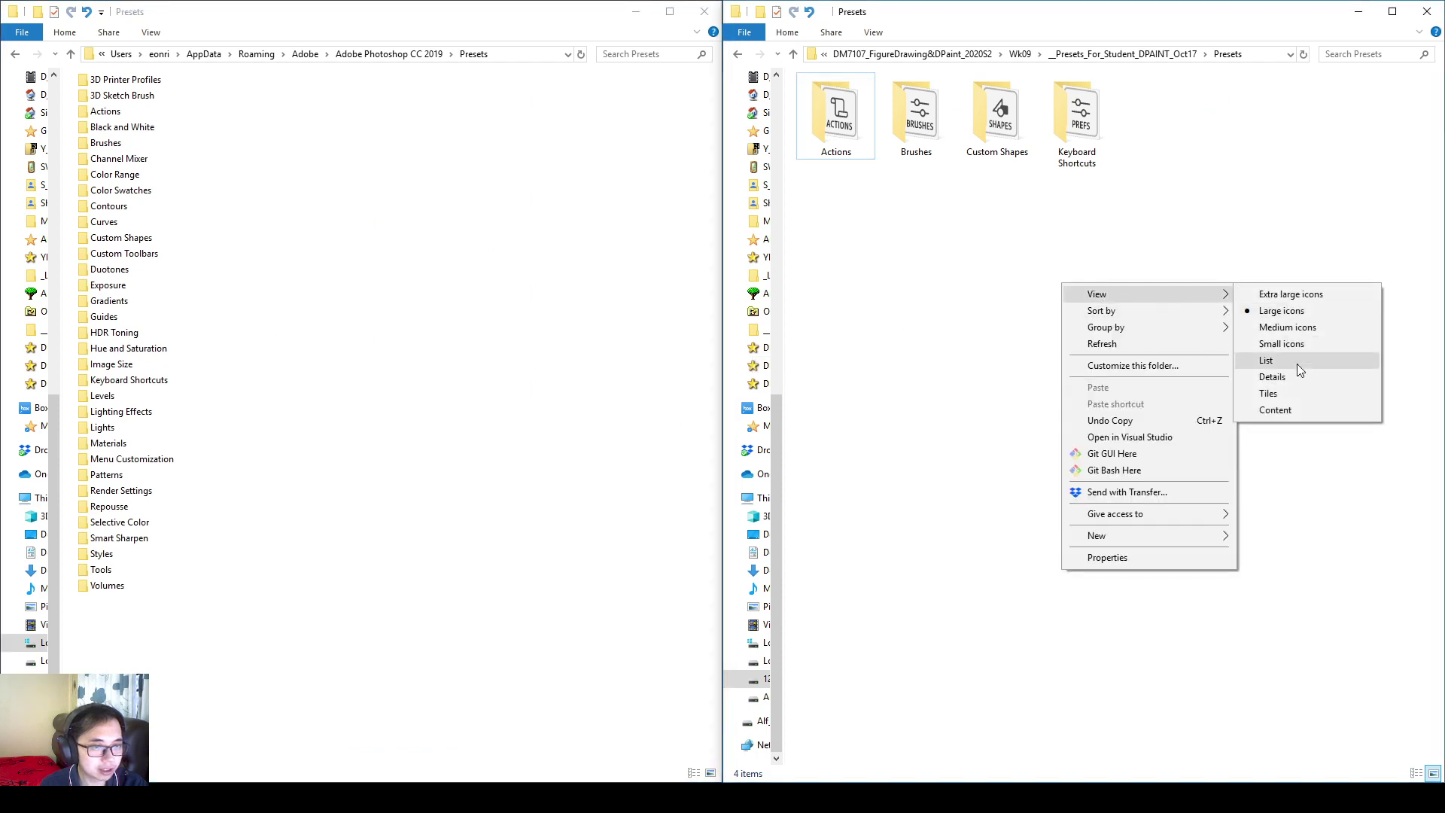
left_click(1272, 377)
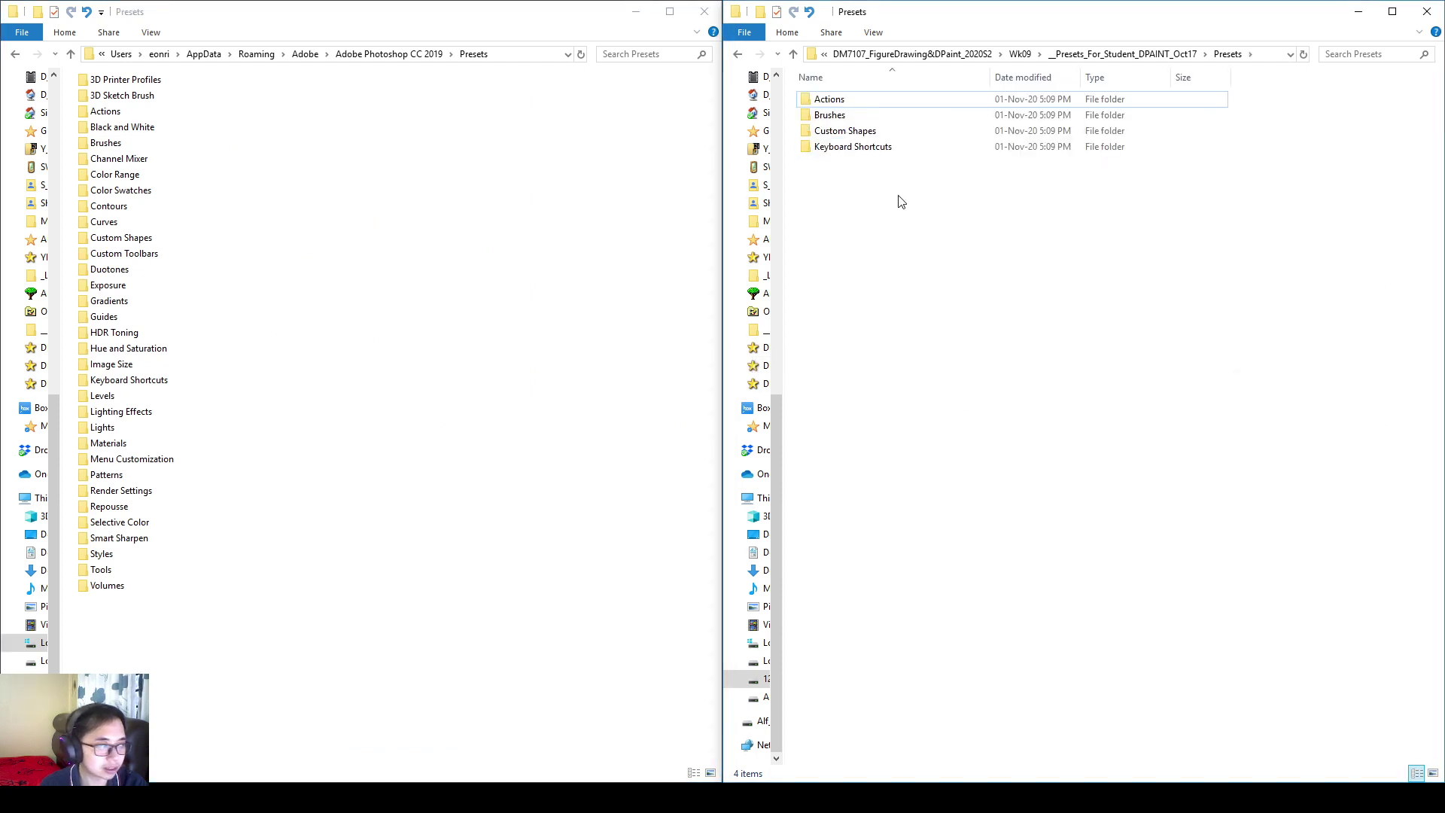
- Select the four student preset folders and copy them
key("ctrl+a")
left_click(956, 204)
right_click(406, 798)
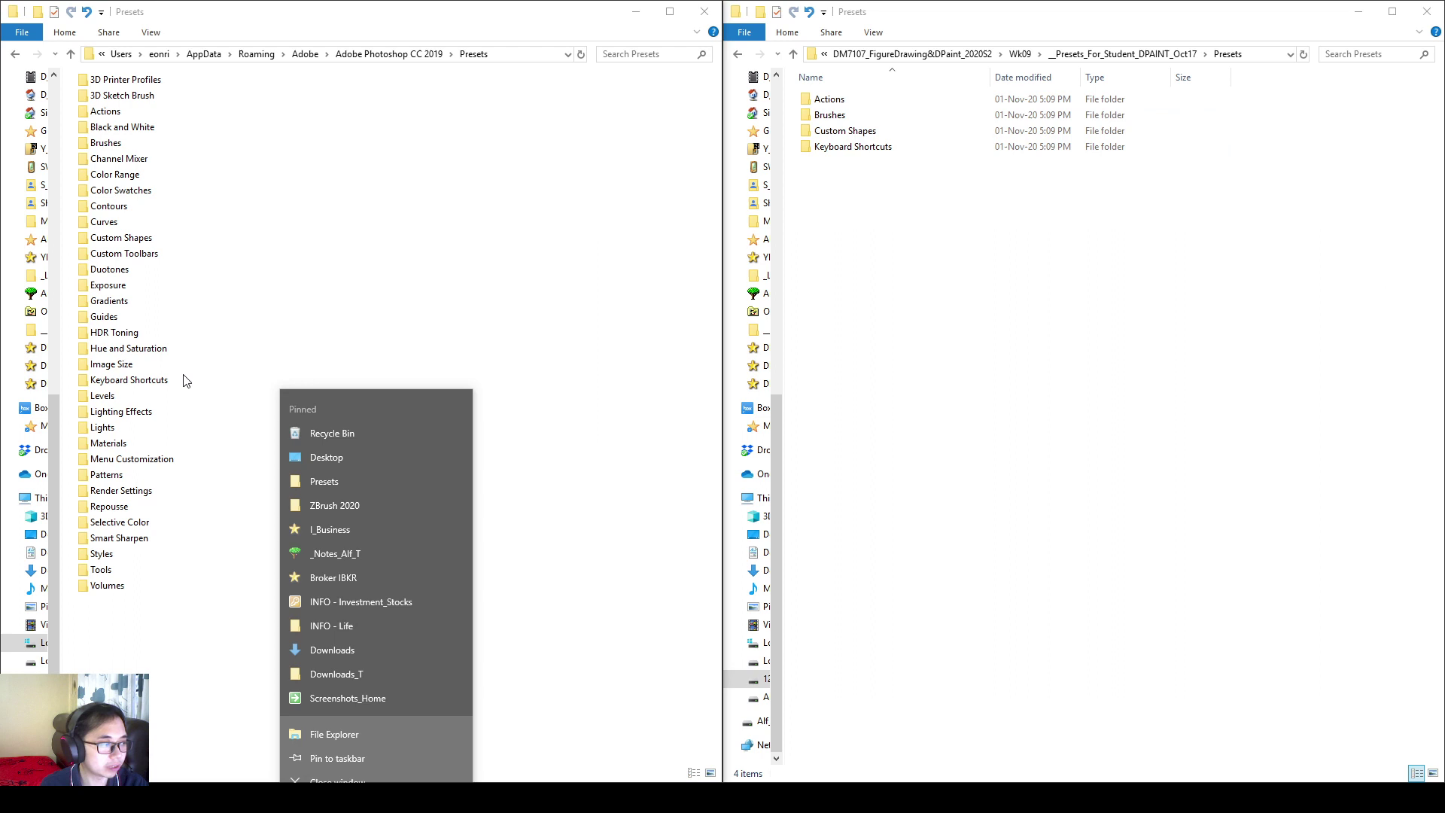
left_click(205, 303)
left_click(1121, 246)
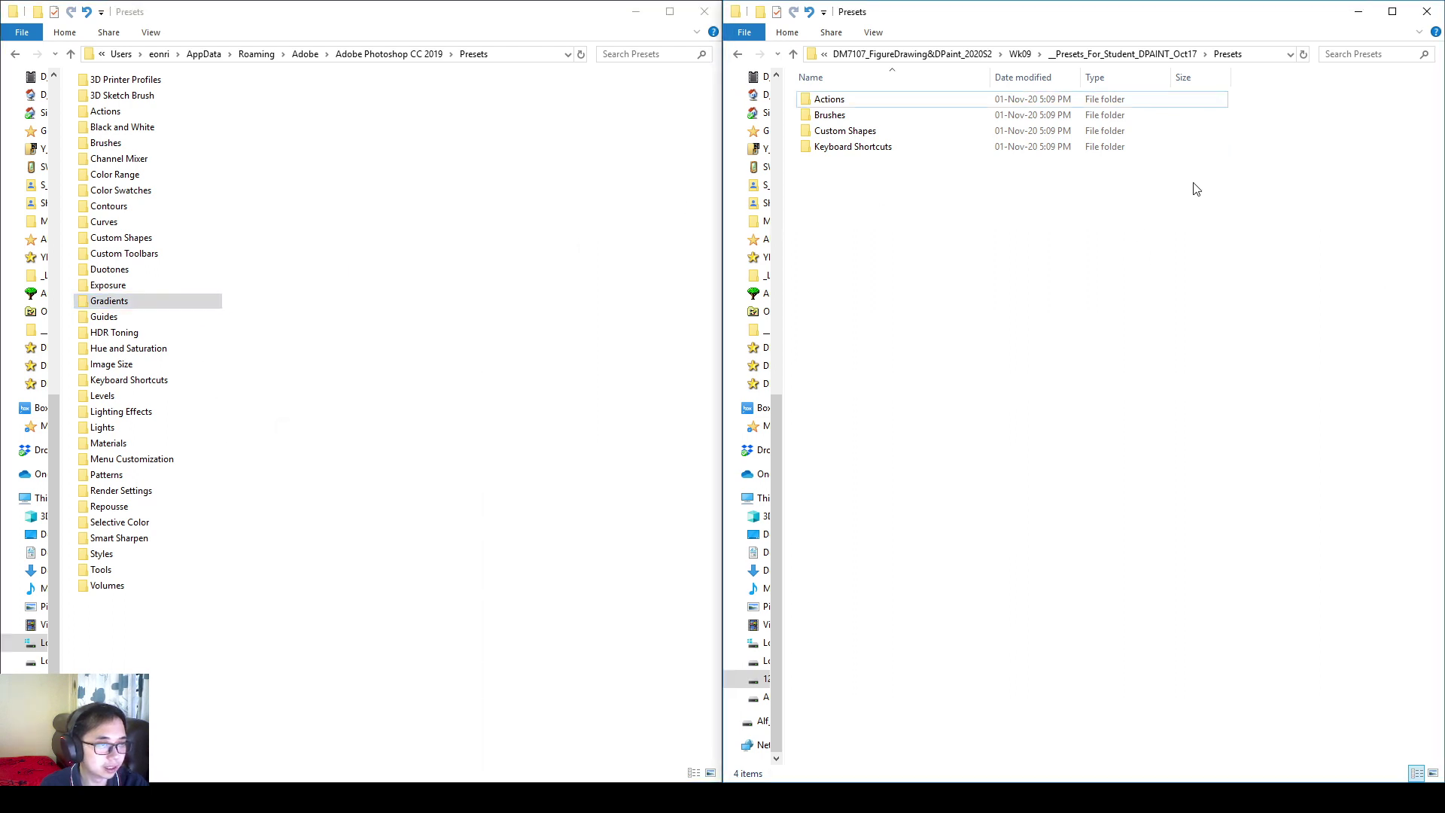
left_click_drag(1241, 241, 844, 107)
right_click(843, 107)
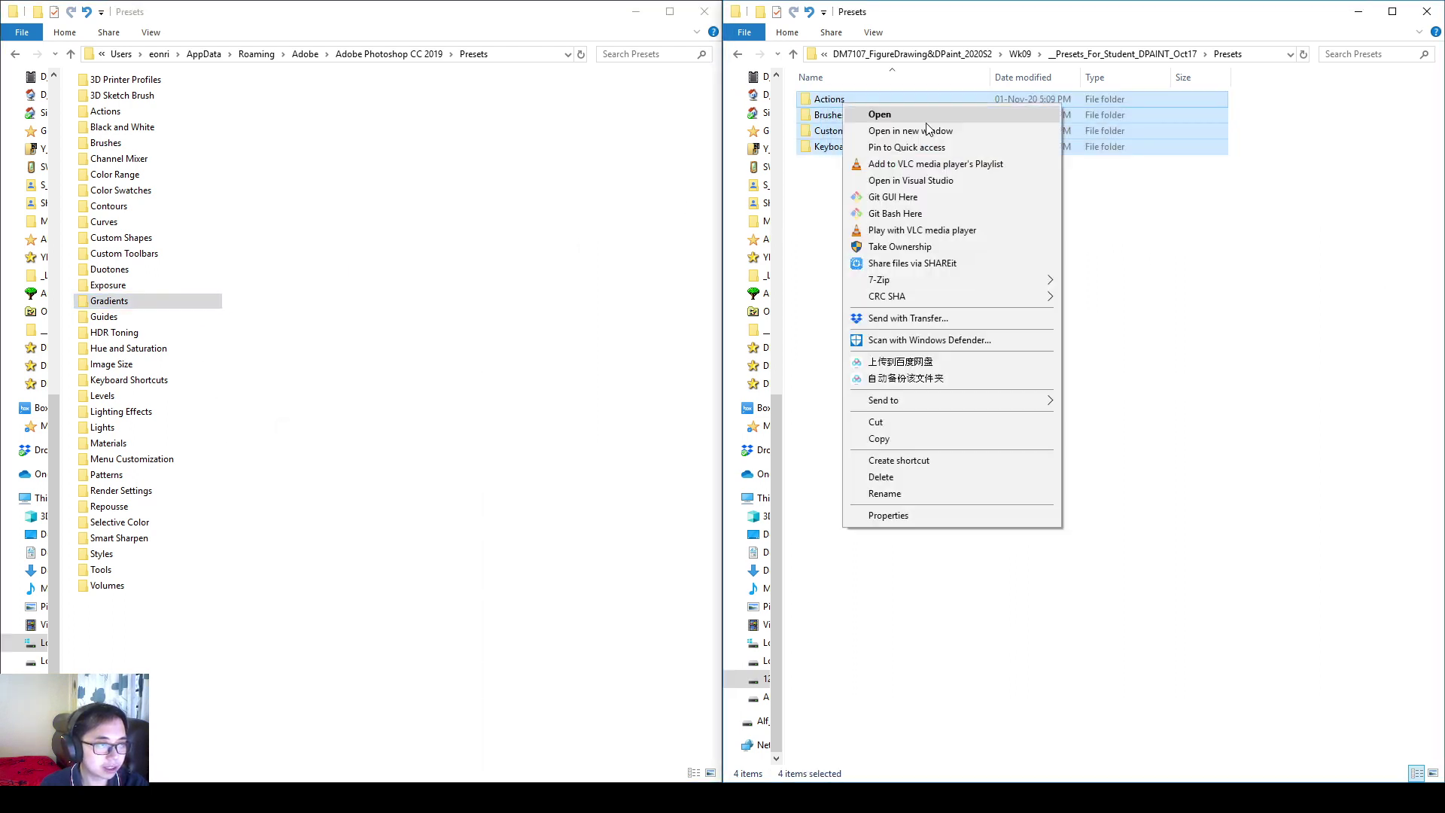
left_click(910, 438)
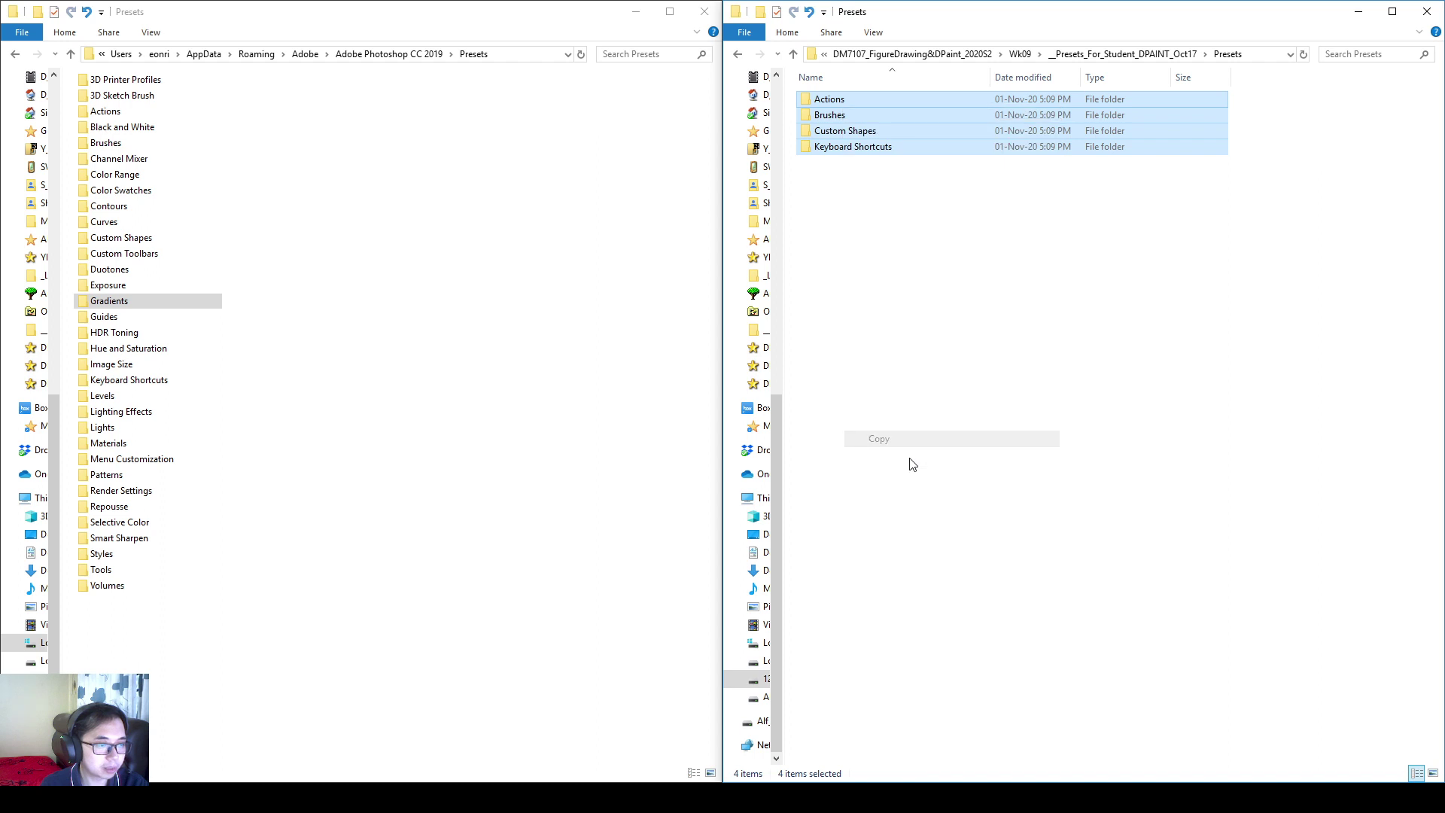
left_click(336, 657)
mouse_move(364, 614)
left_mouse_down()
mouse_move(181, 728)
mouse_move(364, 728)
left_mouse_up()
left_click_drag(383, 663, 436, 651)
key("Escape")
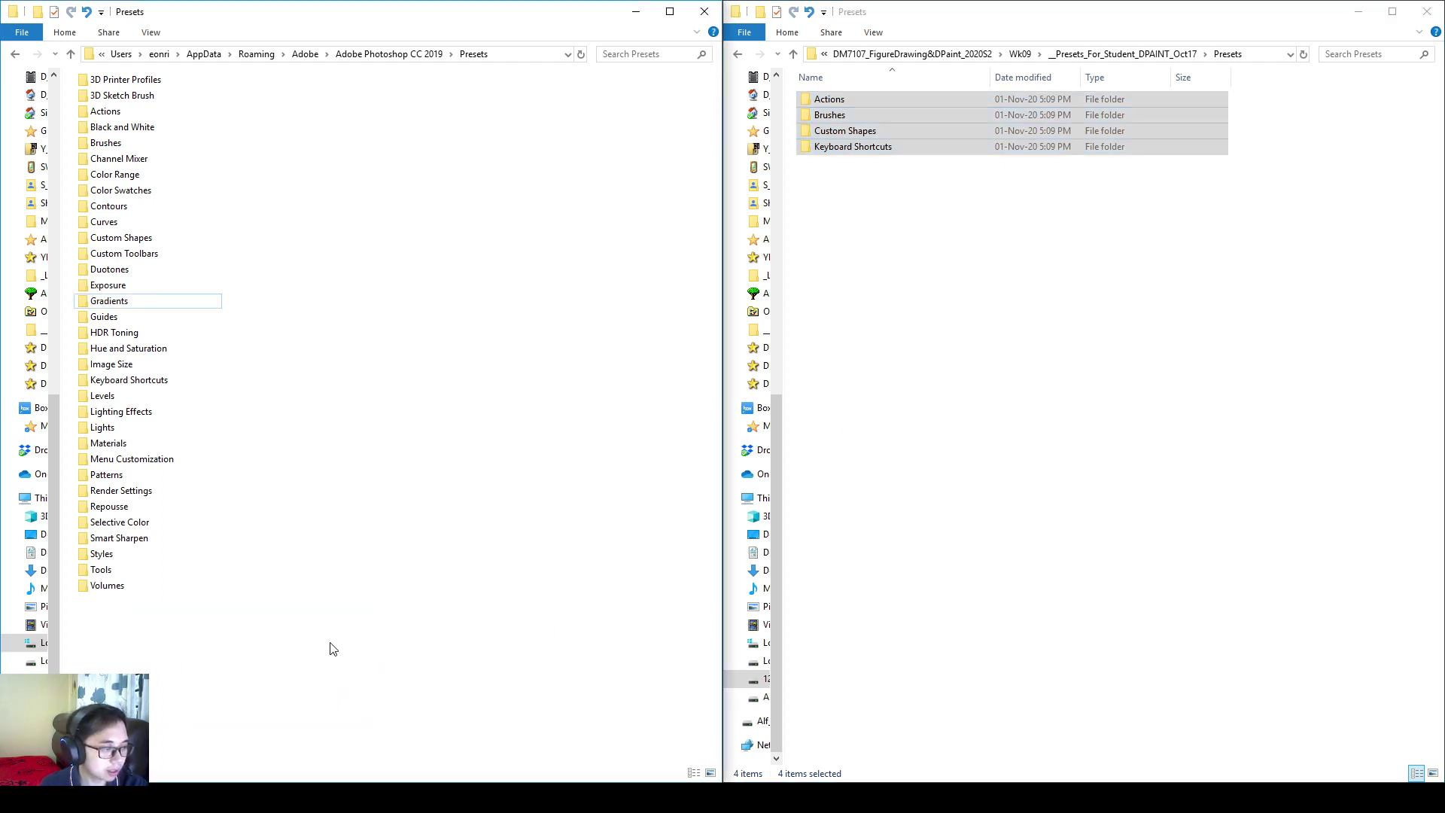
- Paste the four folders into Photoshop's Presets folder, replacing the existing files
right_click(330, 647)
left_click(348, 465)
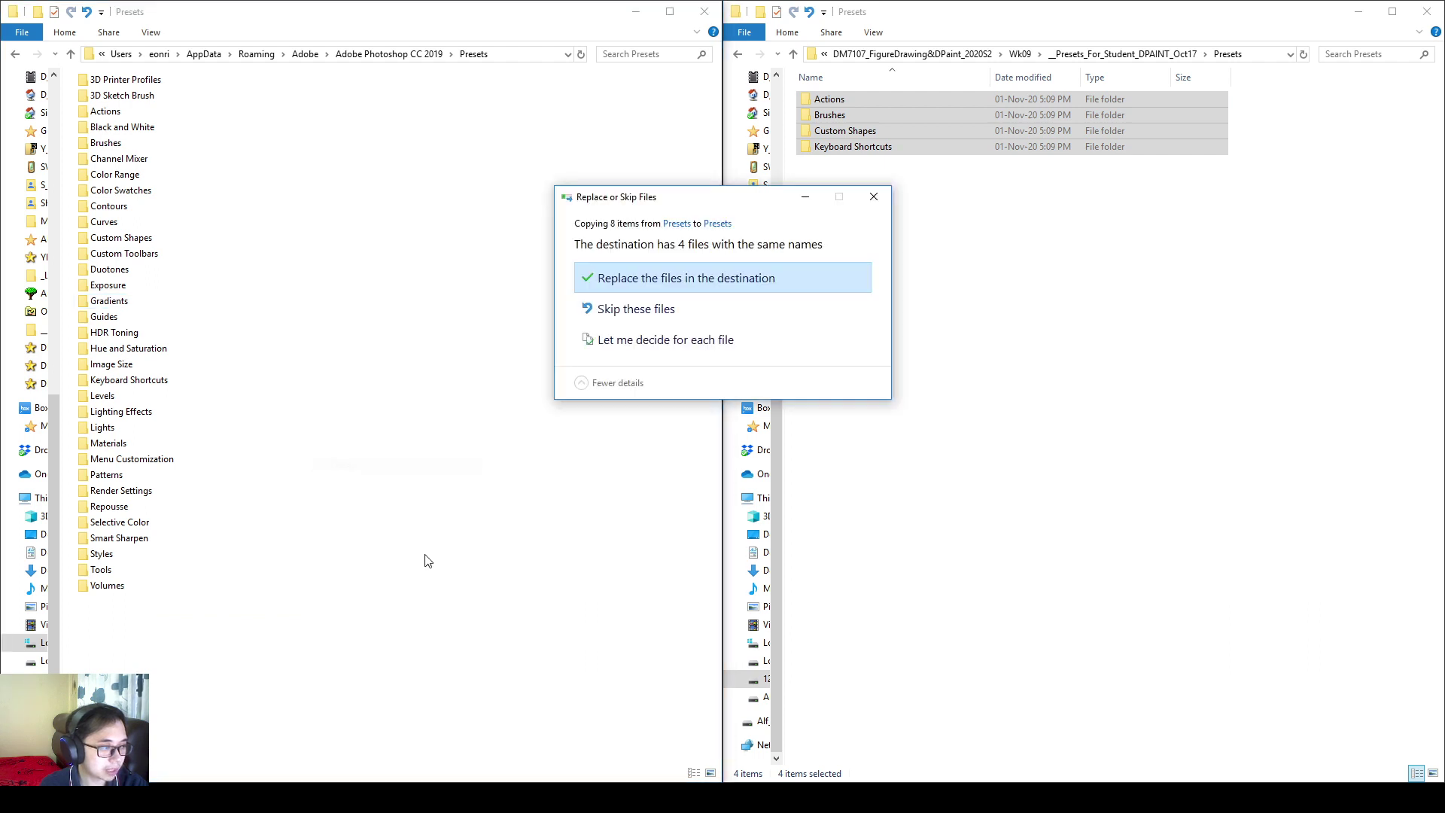
left_click(713, 289)
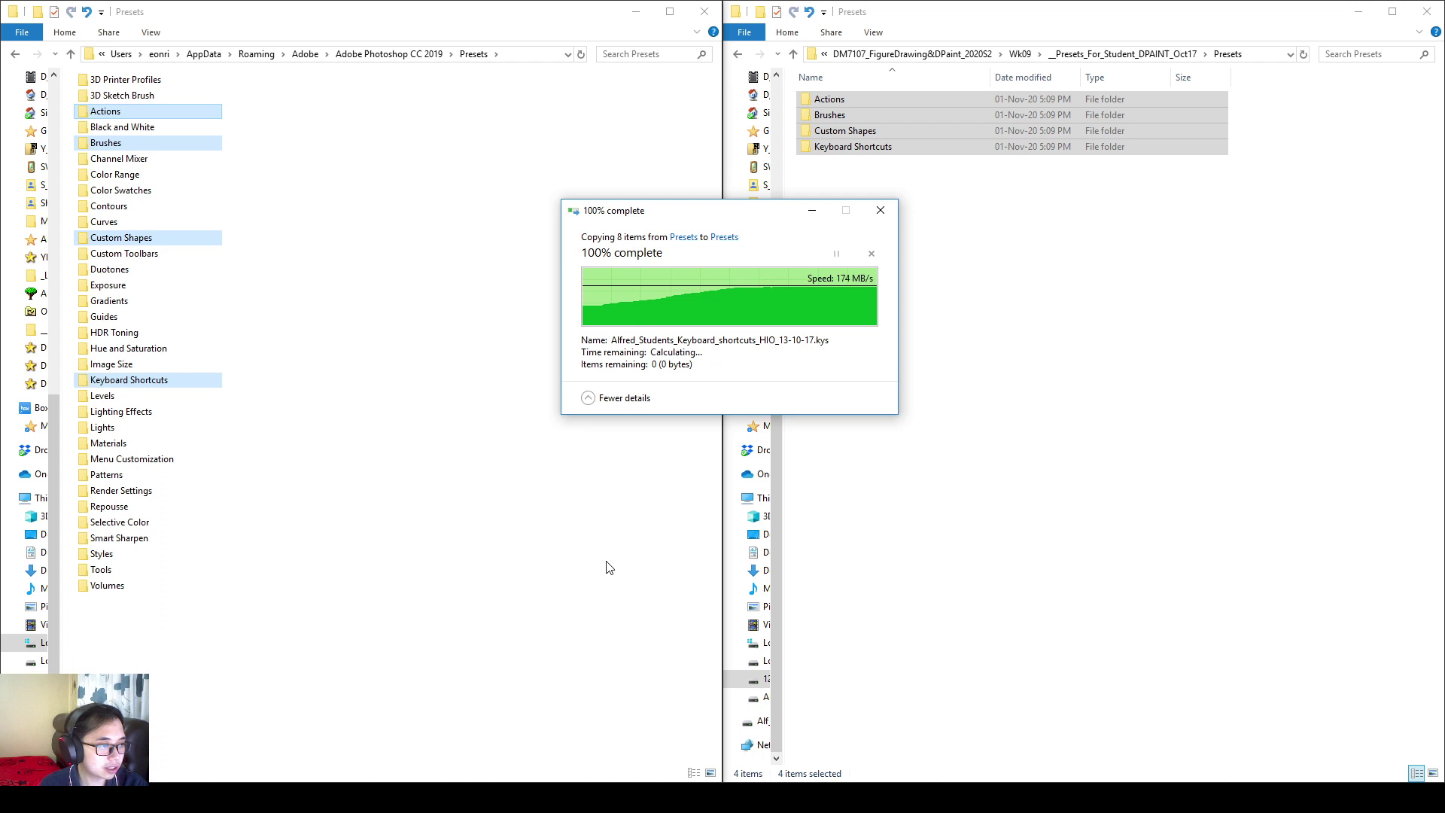
left_click_drag(224, 100, 66, 120)
left_click_drag(225, 137, 62, 156)
left_click_drag(234, 228, 57, 252)
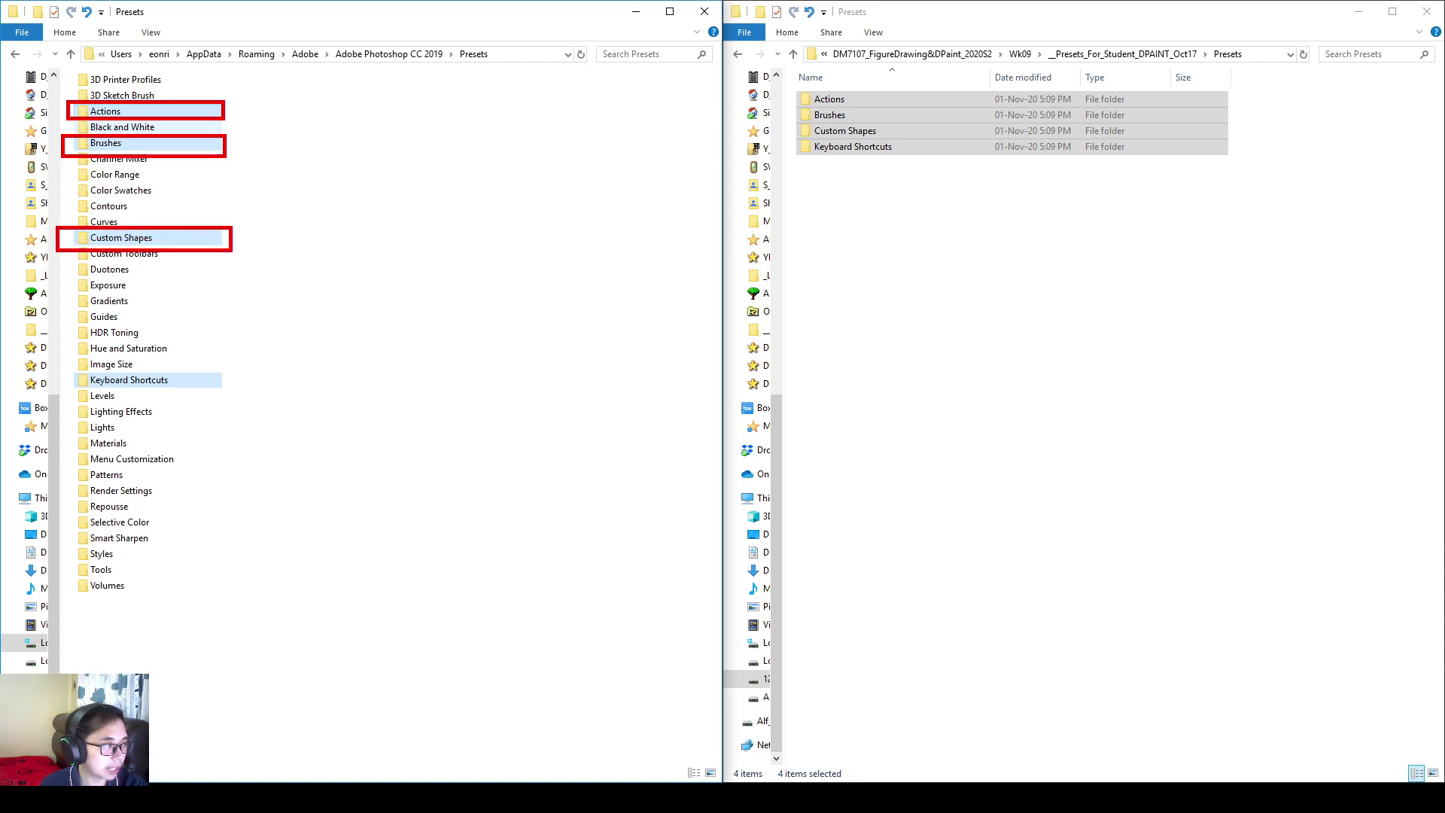
left_click_drag(237, 372, 64, 389)
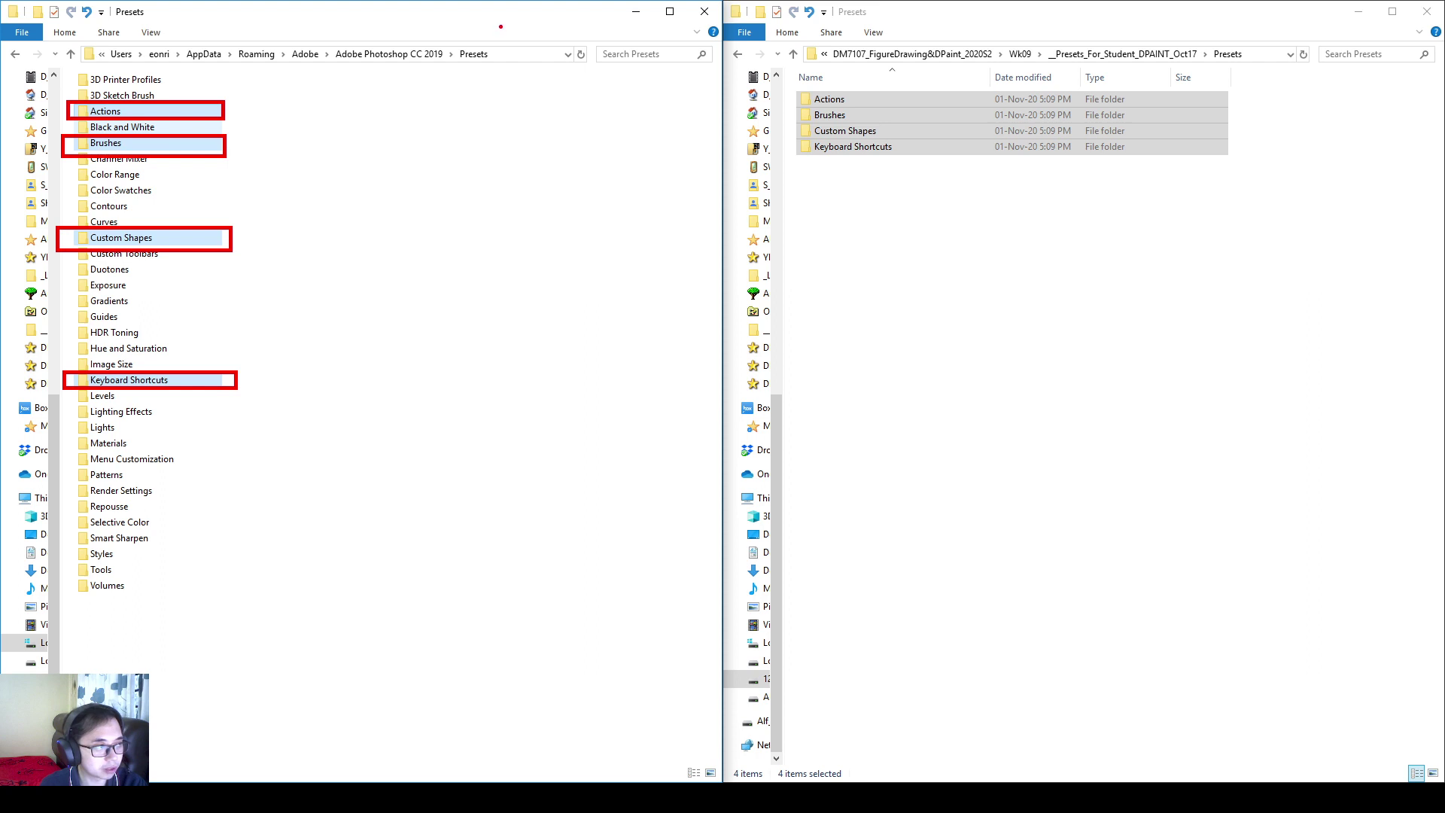
left_click_drag(509, 35, 315, 66)
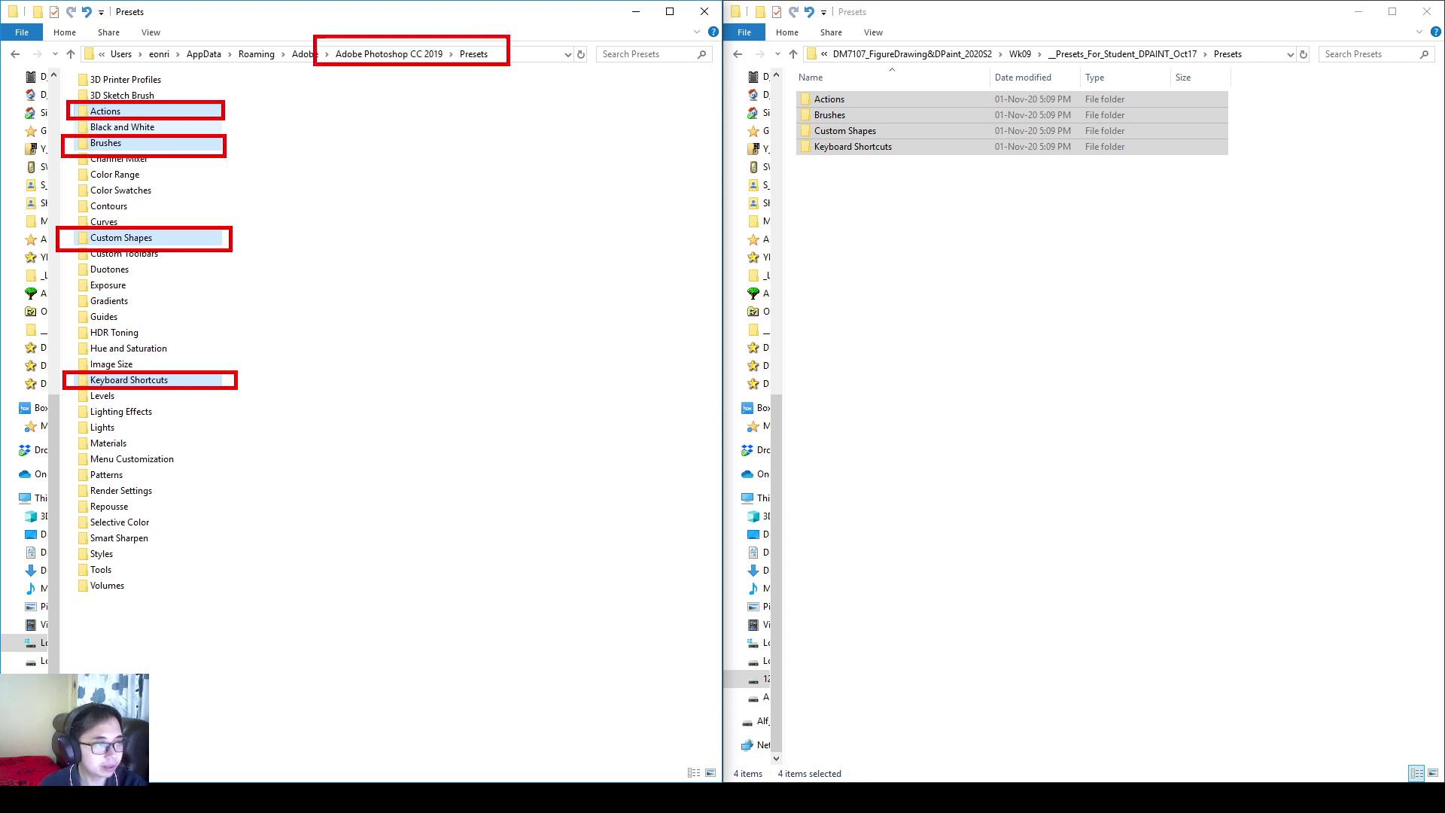
key("Escape")
- Copy the four student folders again and paste them over Photoshop's Presets, replacing files
mouse_move(1168, 305)
left_mouse_down()
mouse_move(880, 70)
mouse_move(922, 131)
left_mouse_up()
right_click(922, 131)
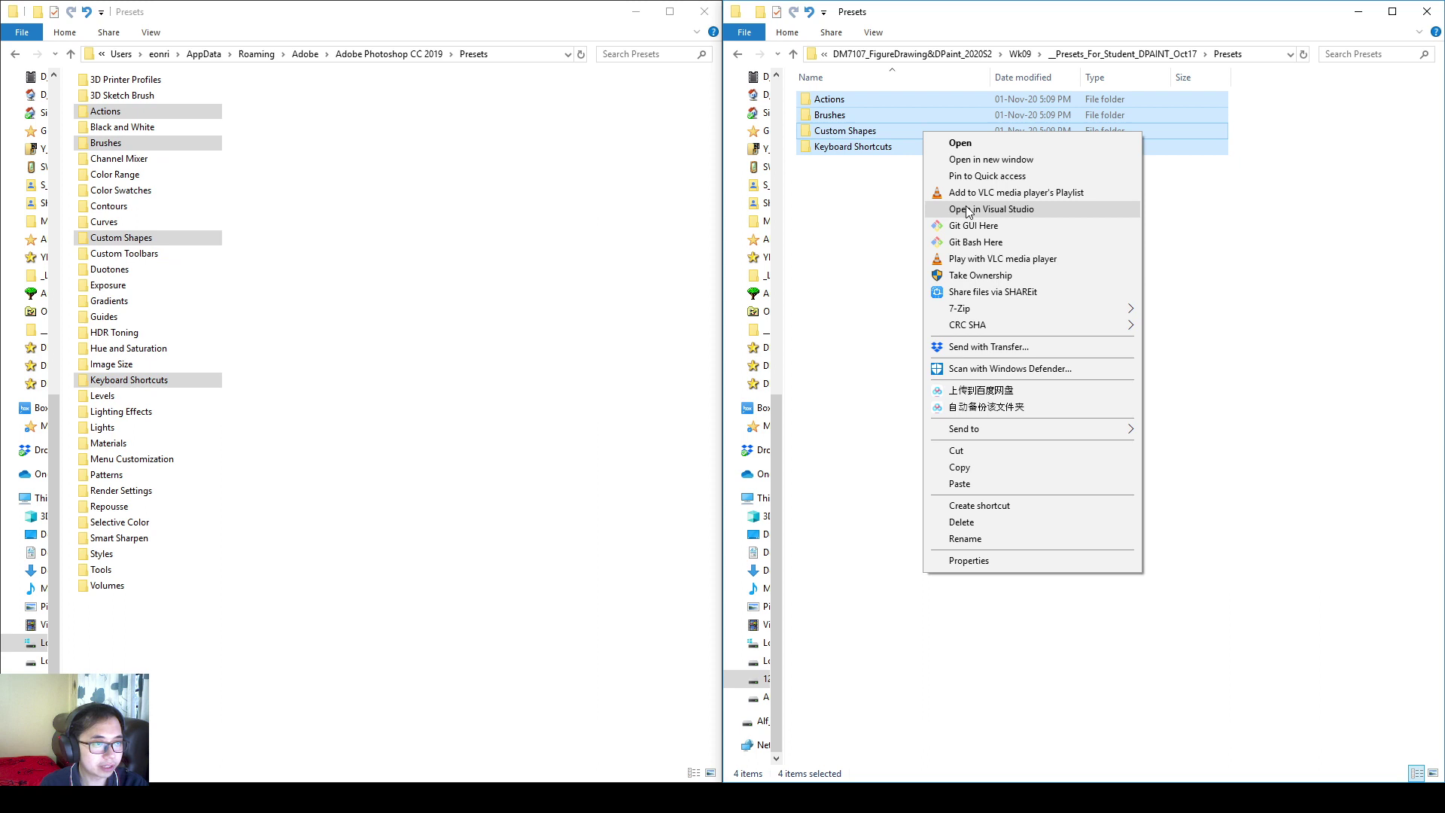
left_click(980, 465)
left_click(410, 650)
right_click(378, 651)
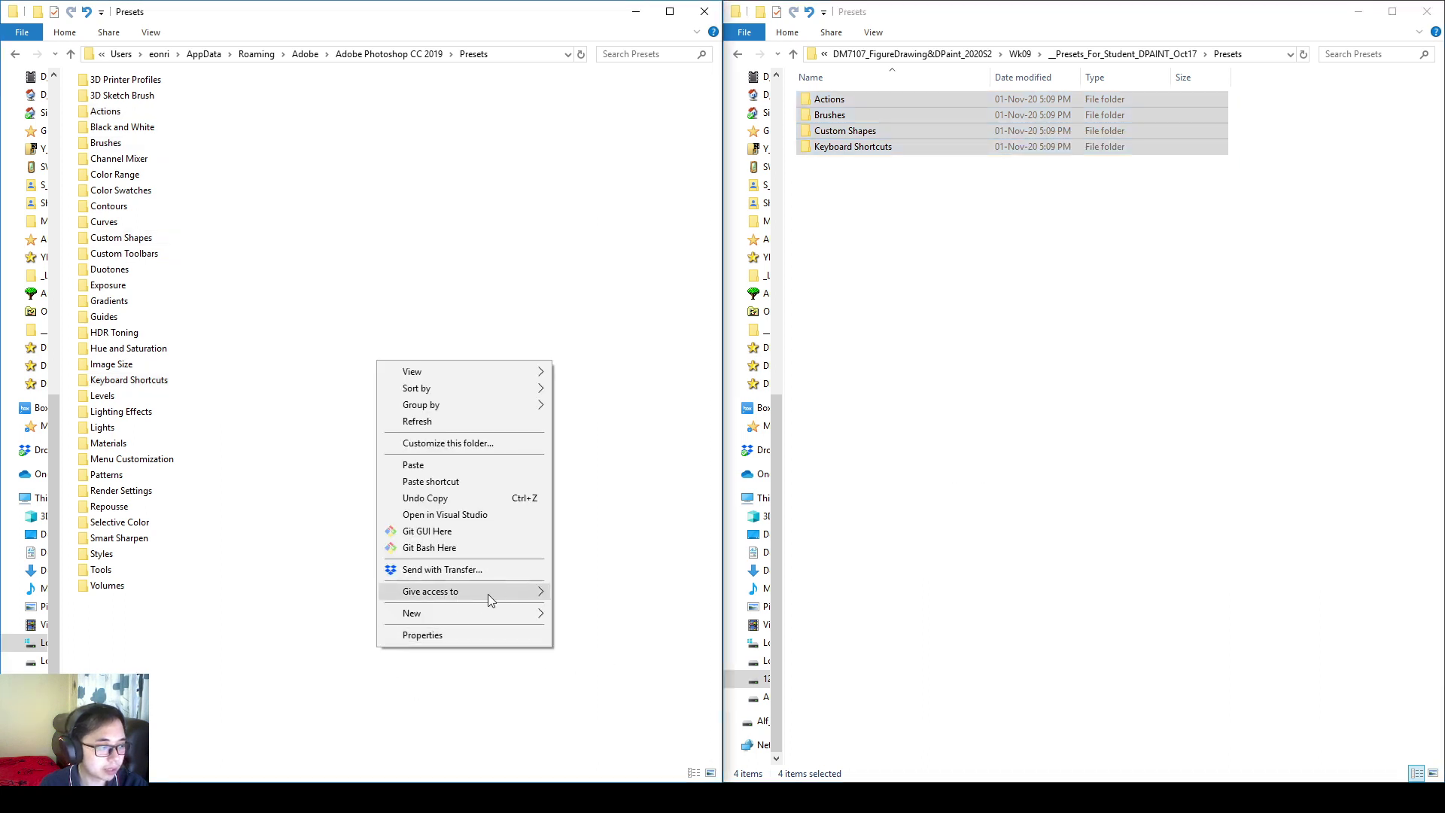
left_click(463, 462)
left_click(761, 278)
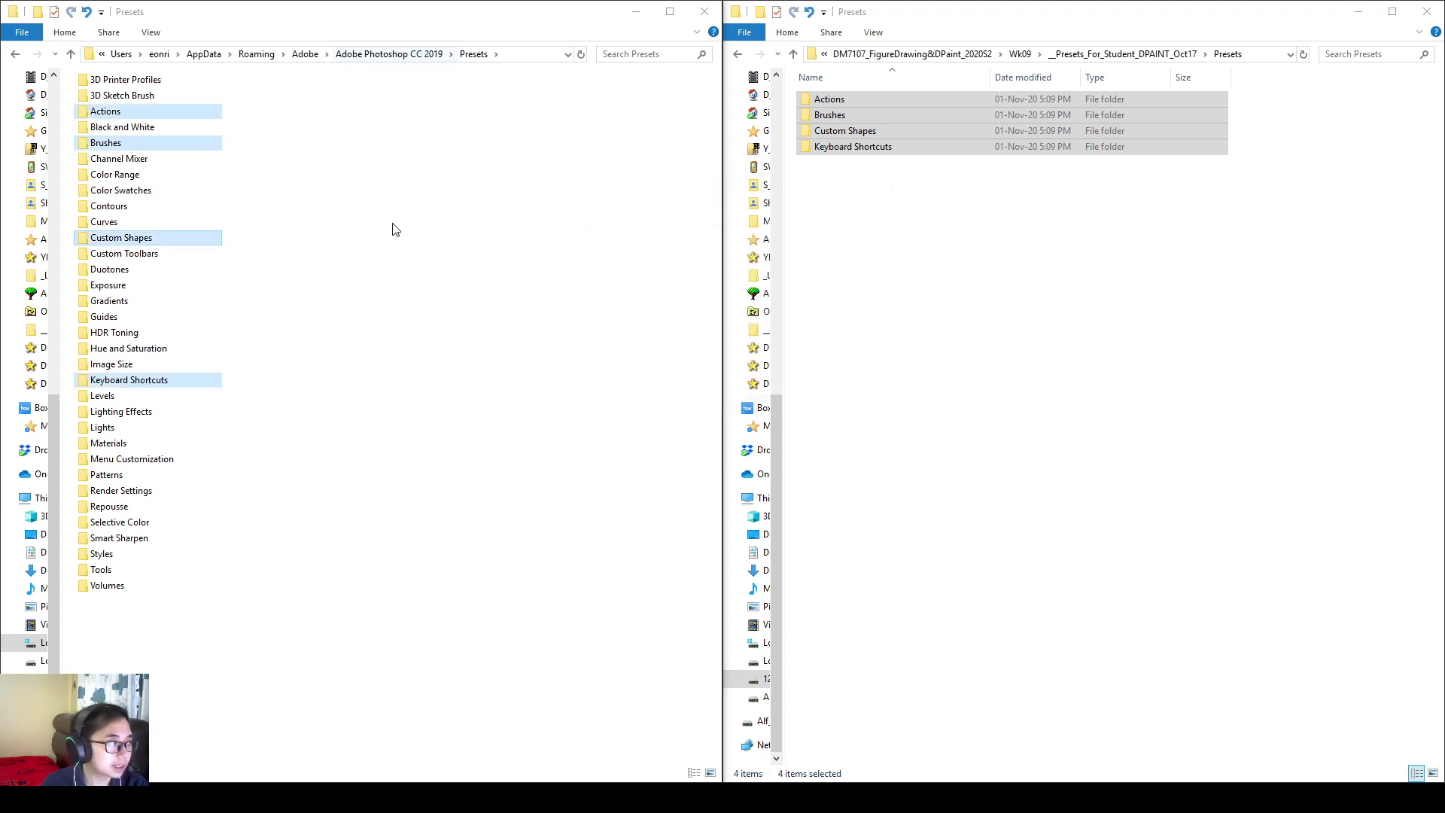
- Paste the four preset folders into the Adobe Photoshop CC 2019 folder by mistake, then delete them
left_click(433, 127)
left_click(418, 54)
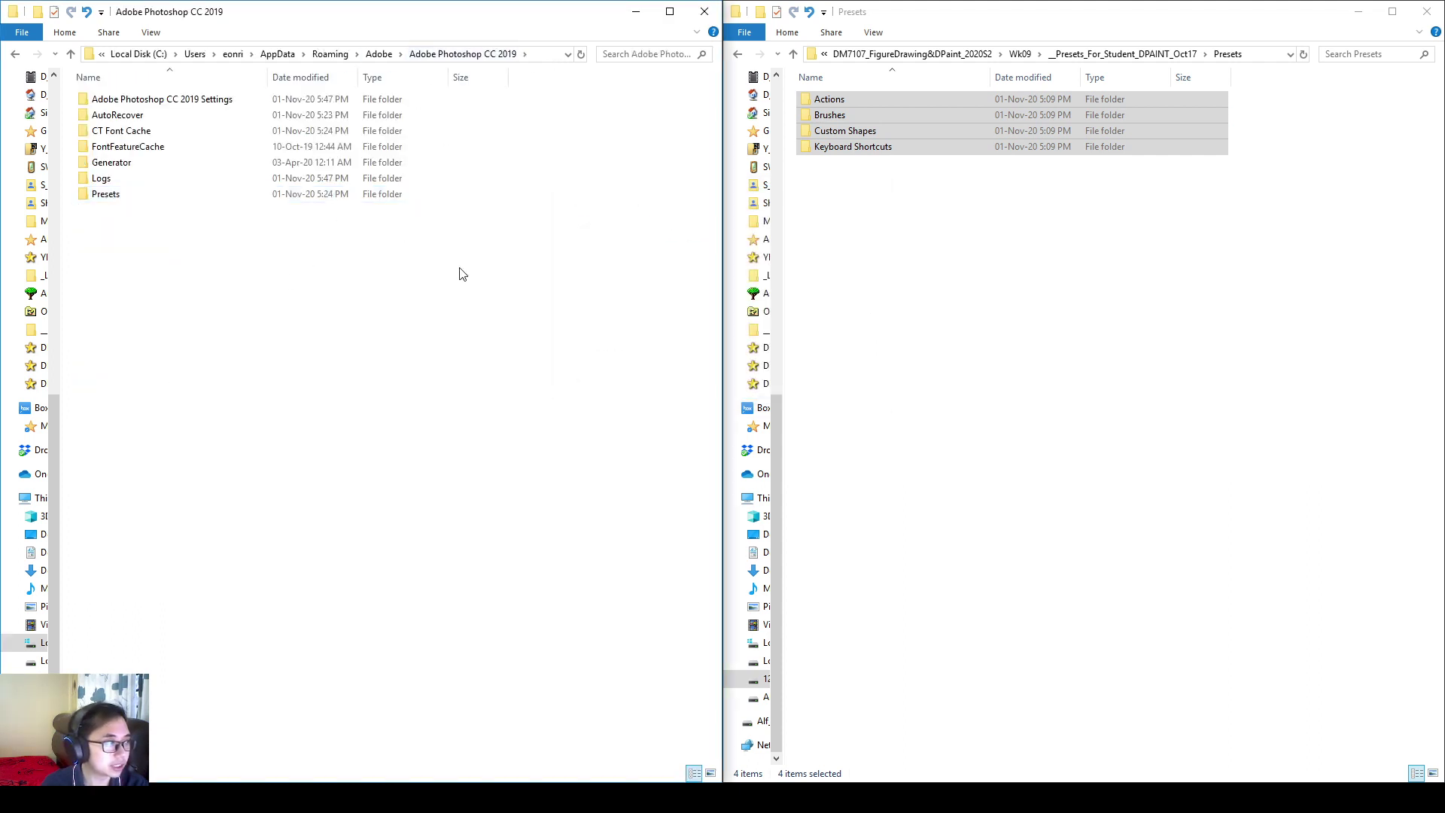
right_click(418, 308)
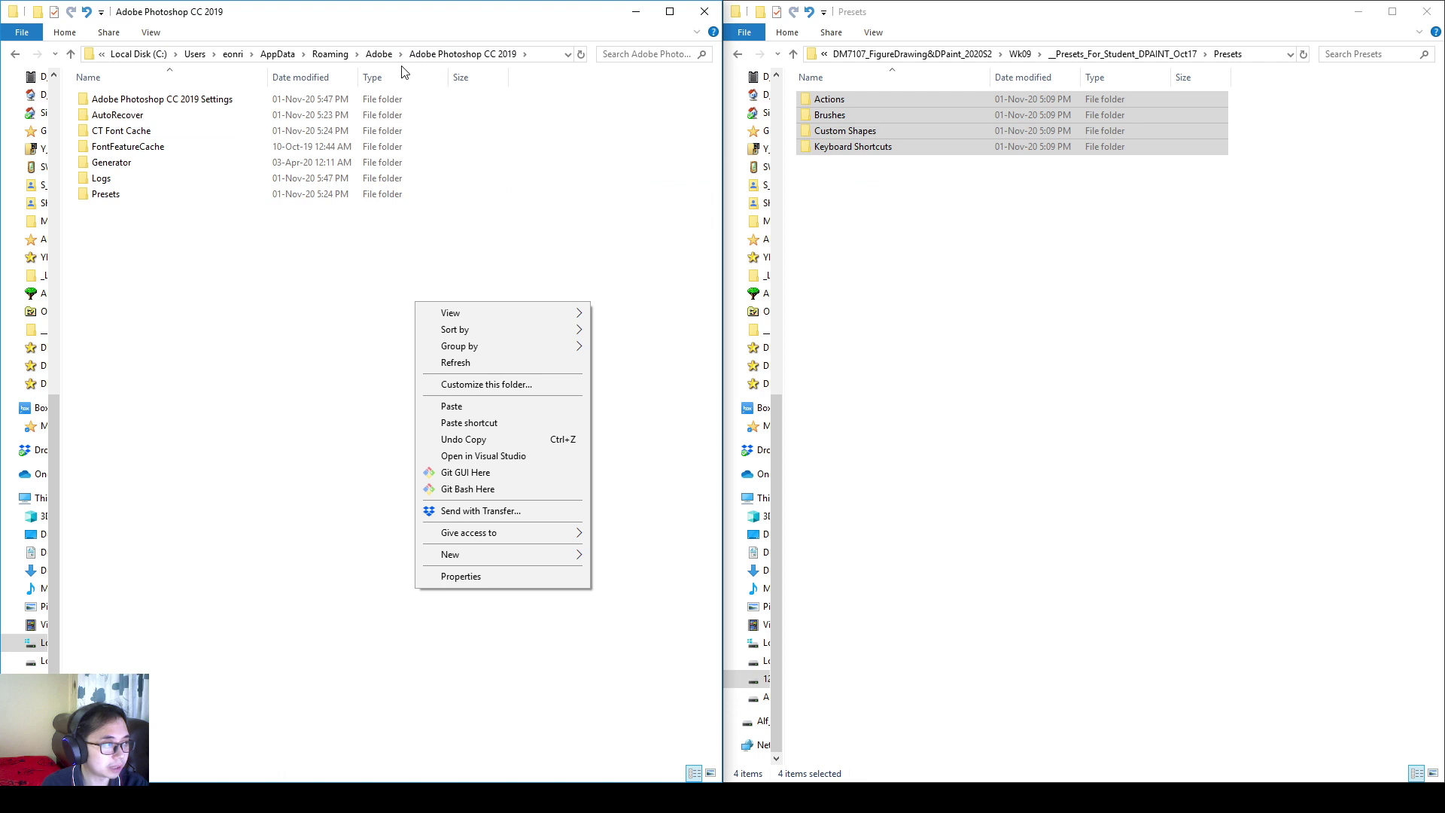
left_click(964, 265)
left_click(964, 265)
right_click(280, 219)
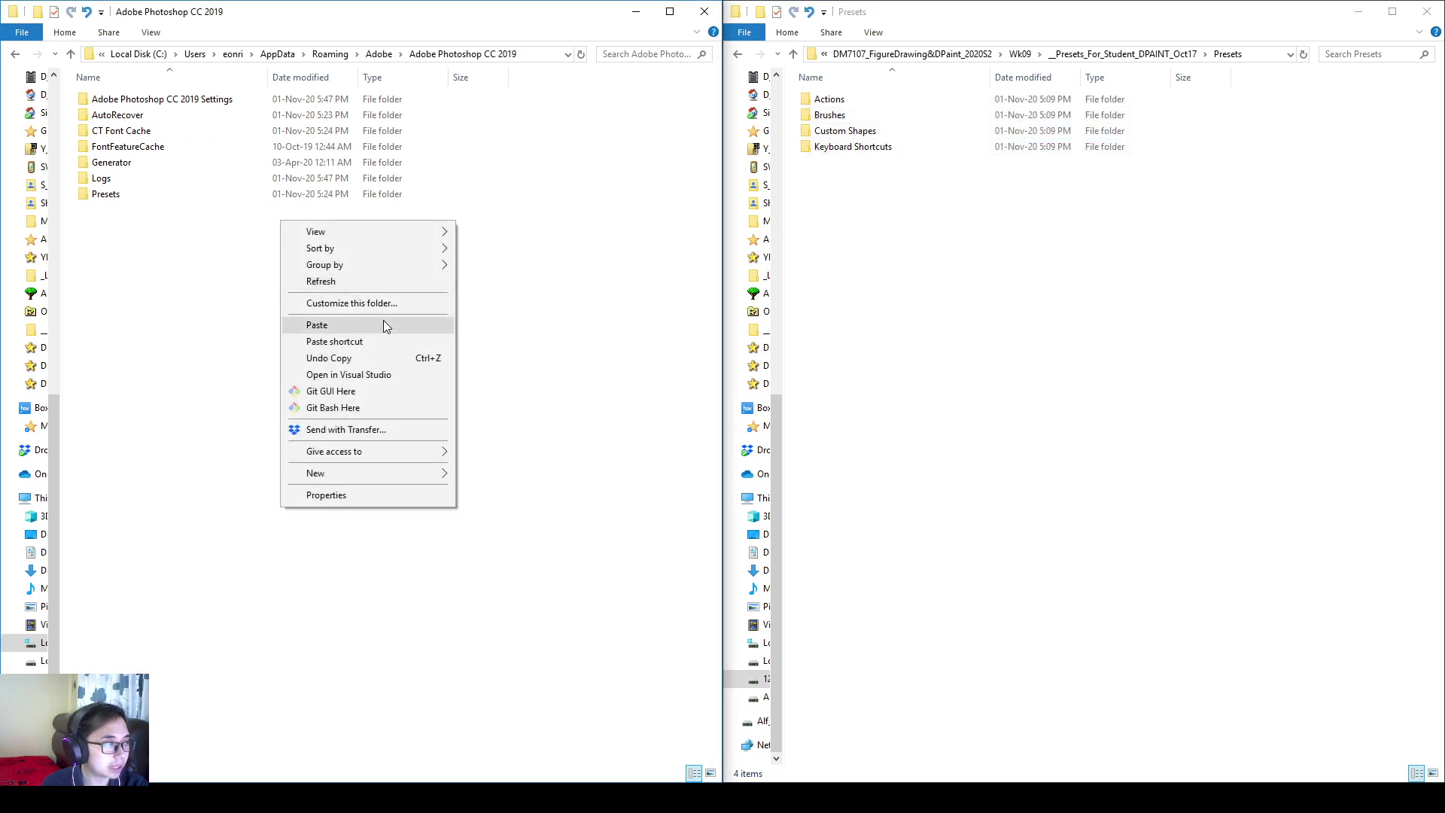
left_click(316, 324)
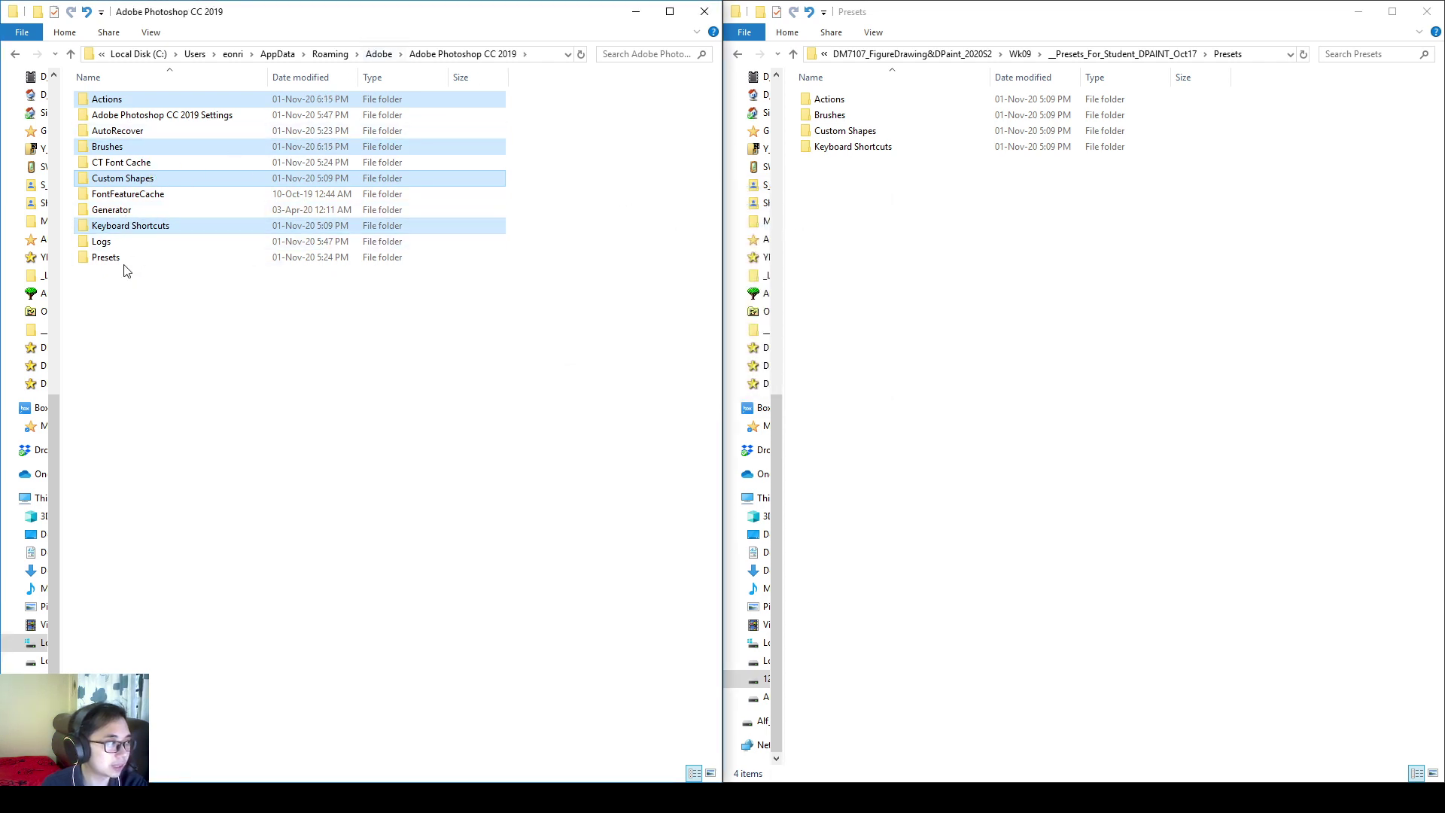
left_click_drag(74, 246, 194, 268)
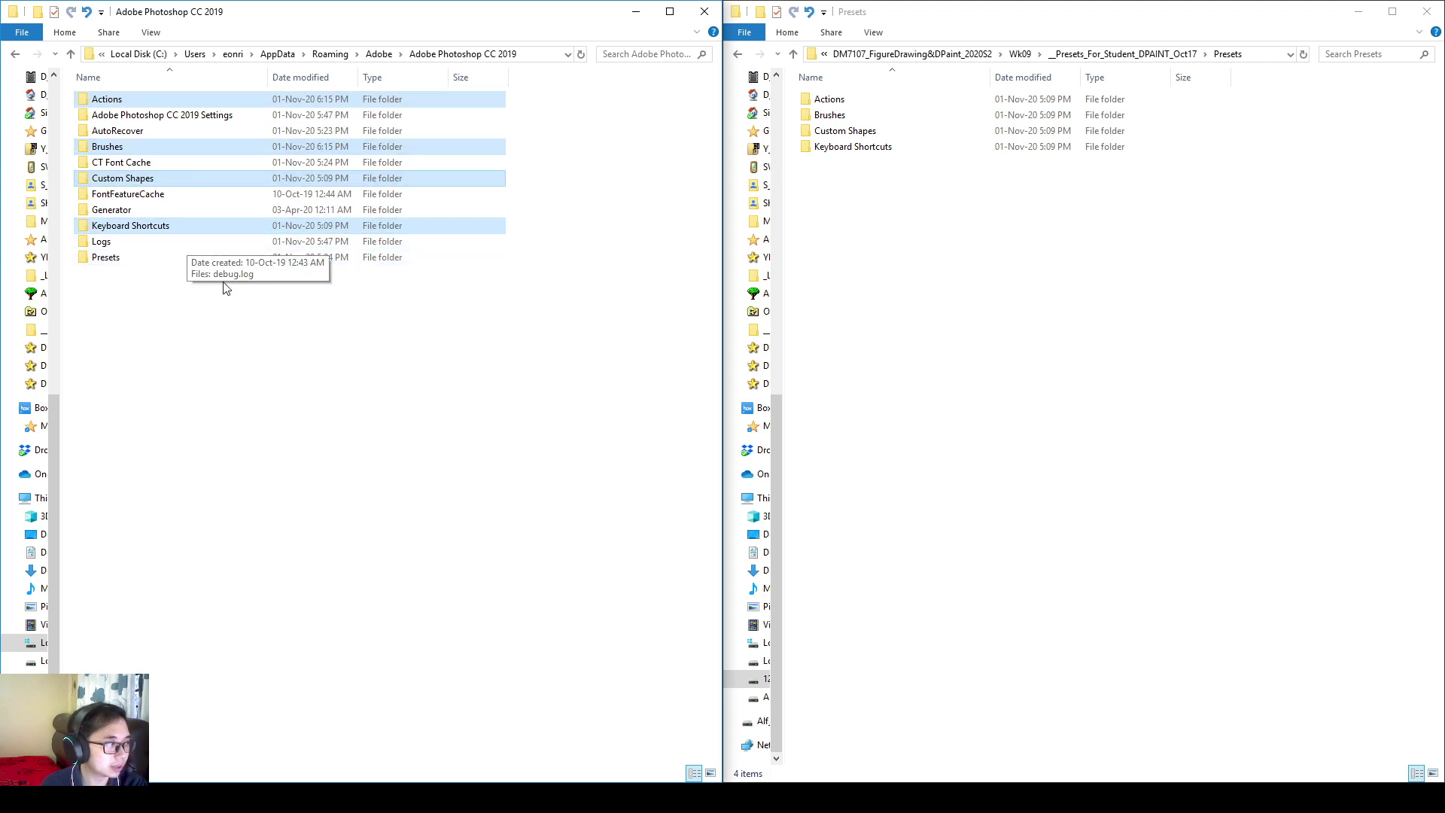
key("Delete")
double_click(117, 194)
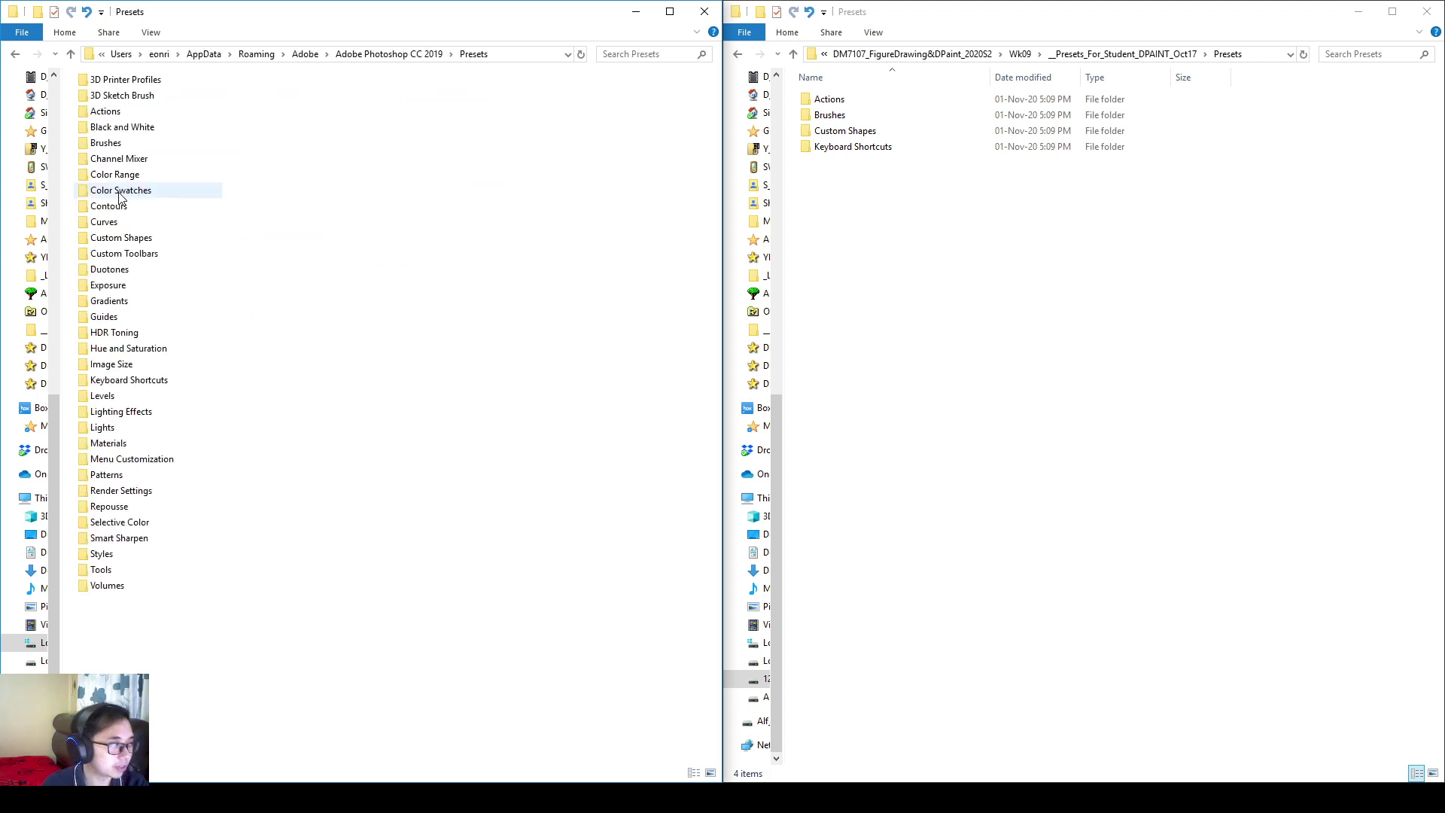
- Copy the course Presets folder into Photoshop's Presets, then delete the nested Presets copy
left_click(899, 227)
left_click(1169, 54)
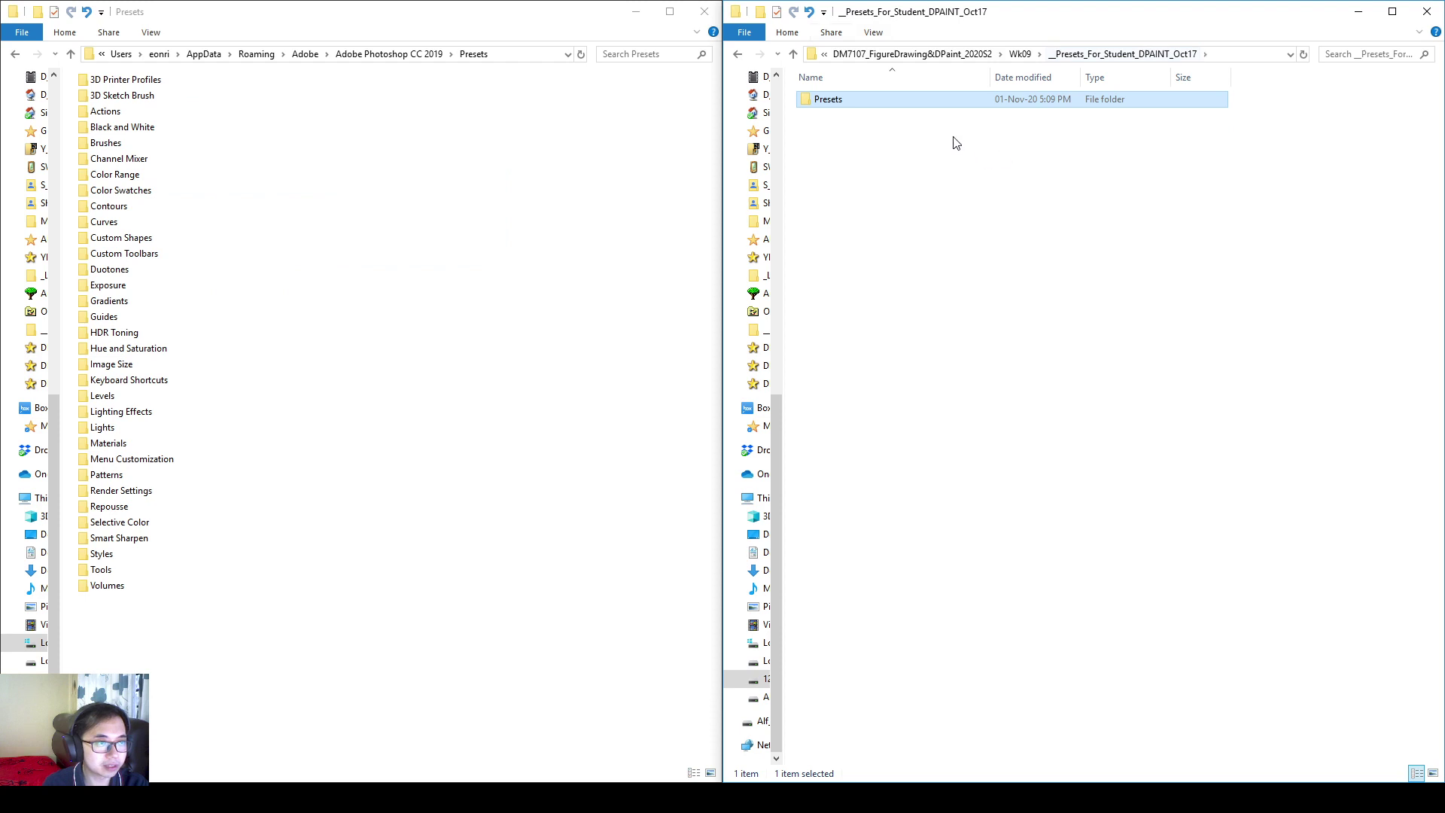
left_click(877, 109)
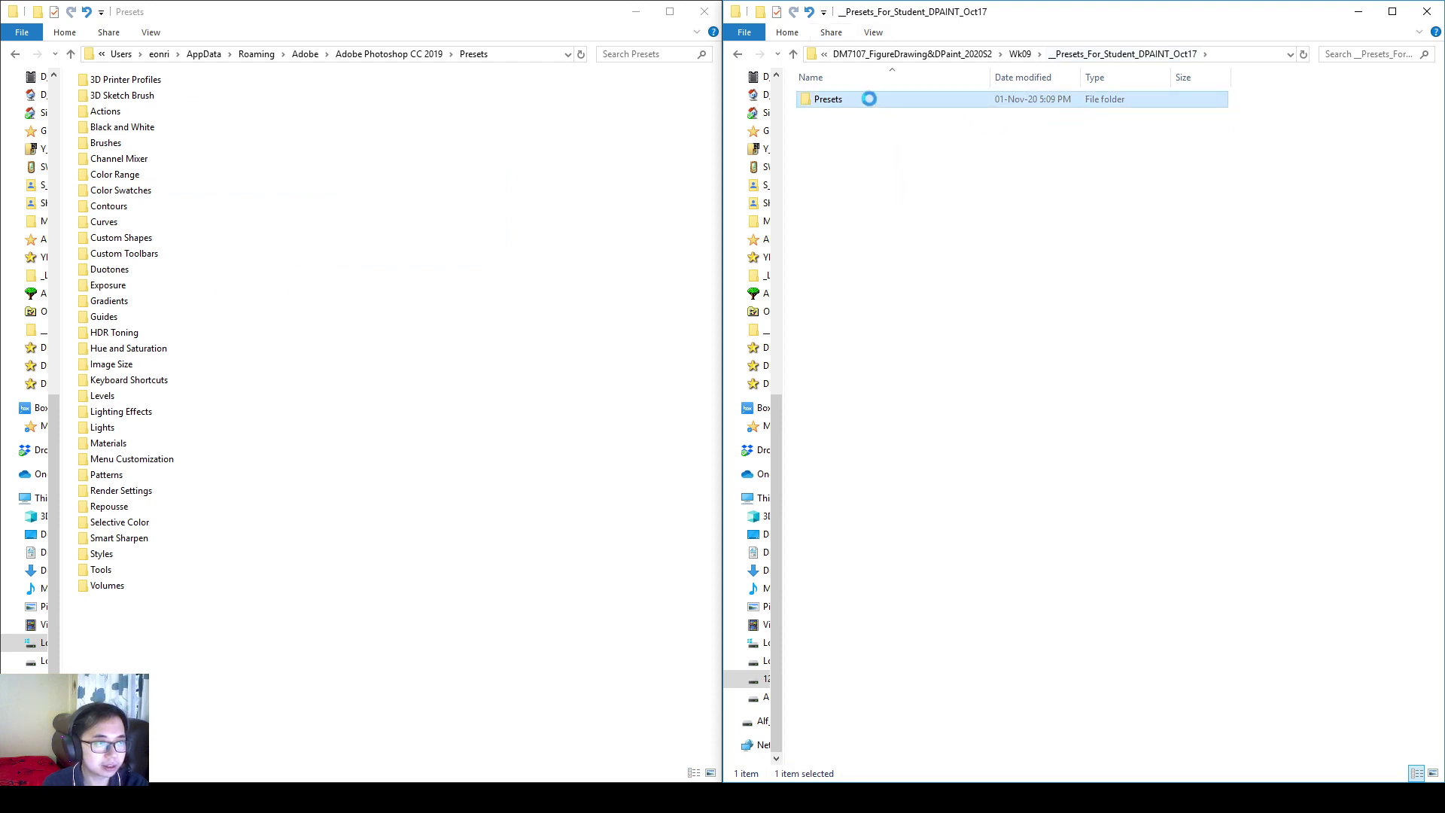
right_click(869, 99)
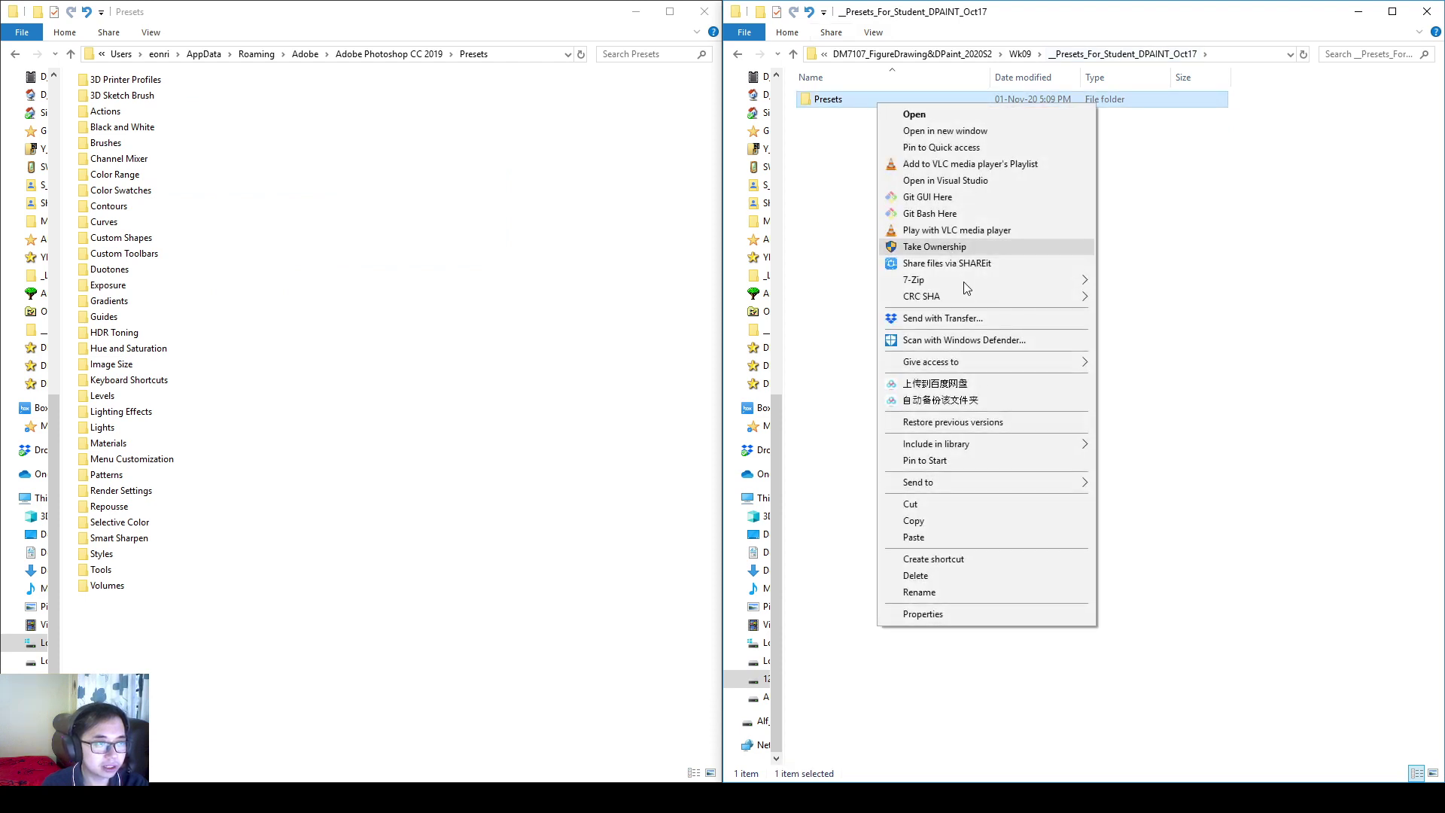
left_click(955, 519)
left_click(352, 643)
right_click(353, 643)
left_click(412, 451)
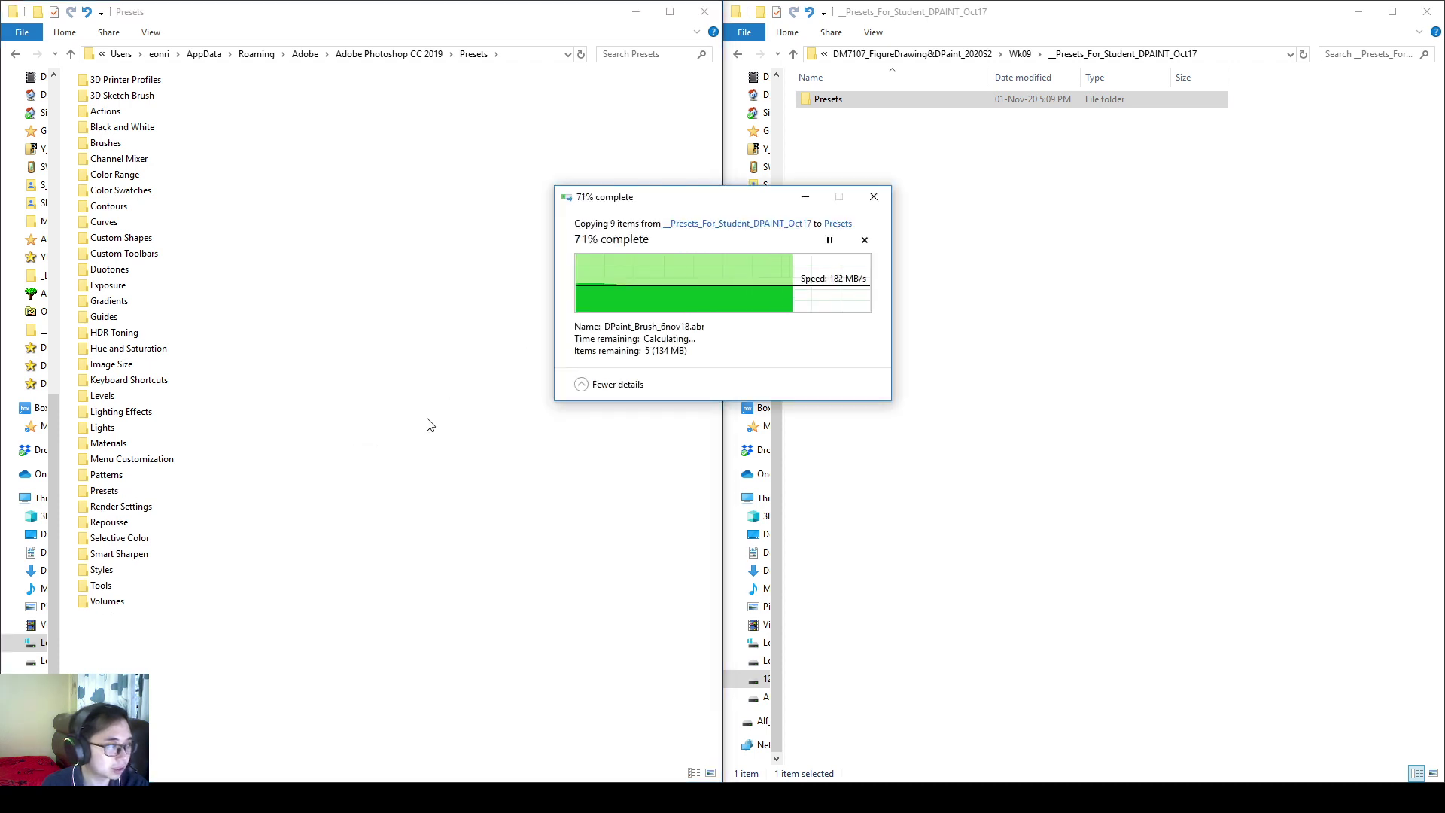
left_click(153, 507)
left_click(104, 491)
key("Delete")
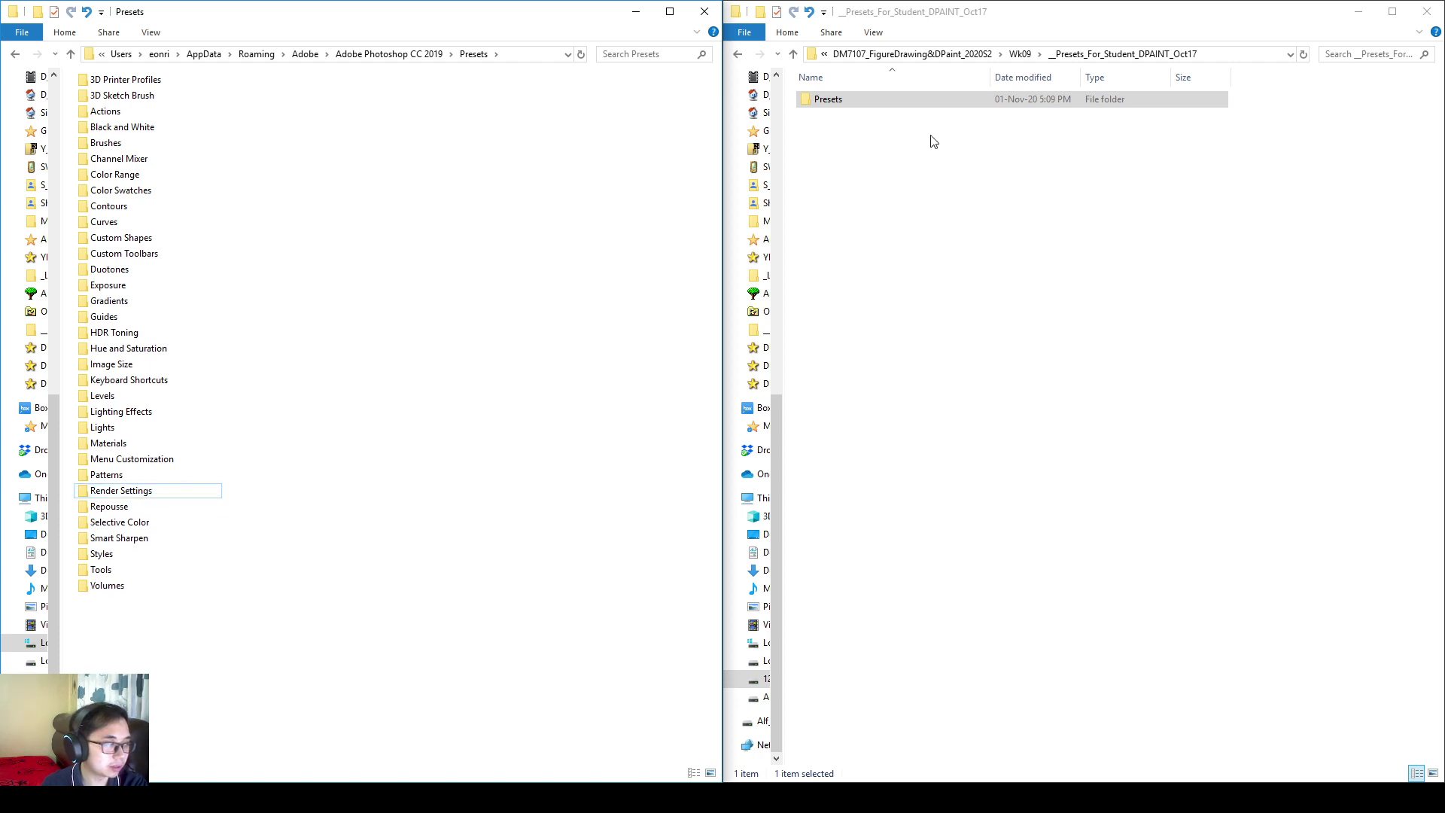
- Copy the course Actions, Brushes, Custom Shapes and Keyboard Shortcuts folders into Photoshop's Presets, replacing files
double_click(907, 104)
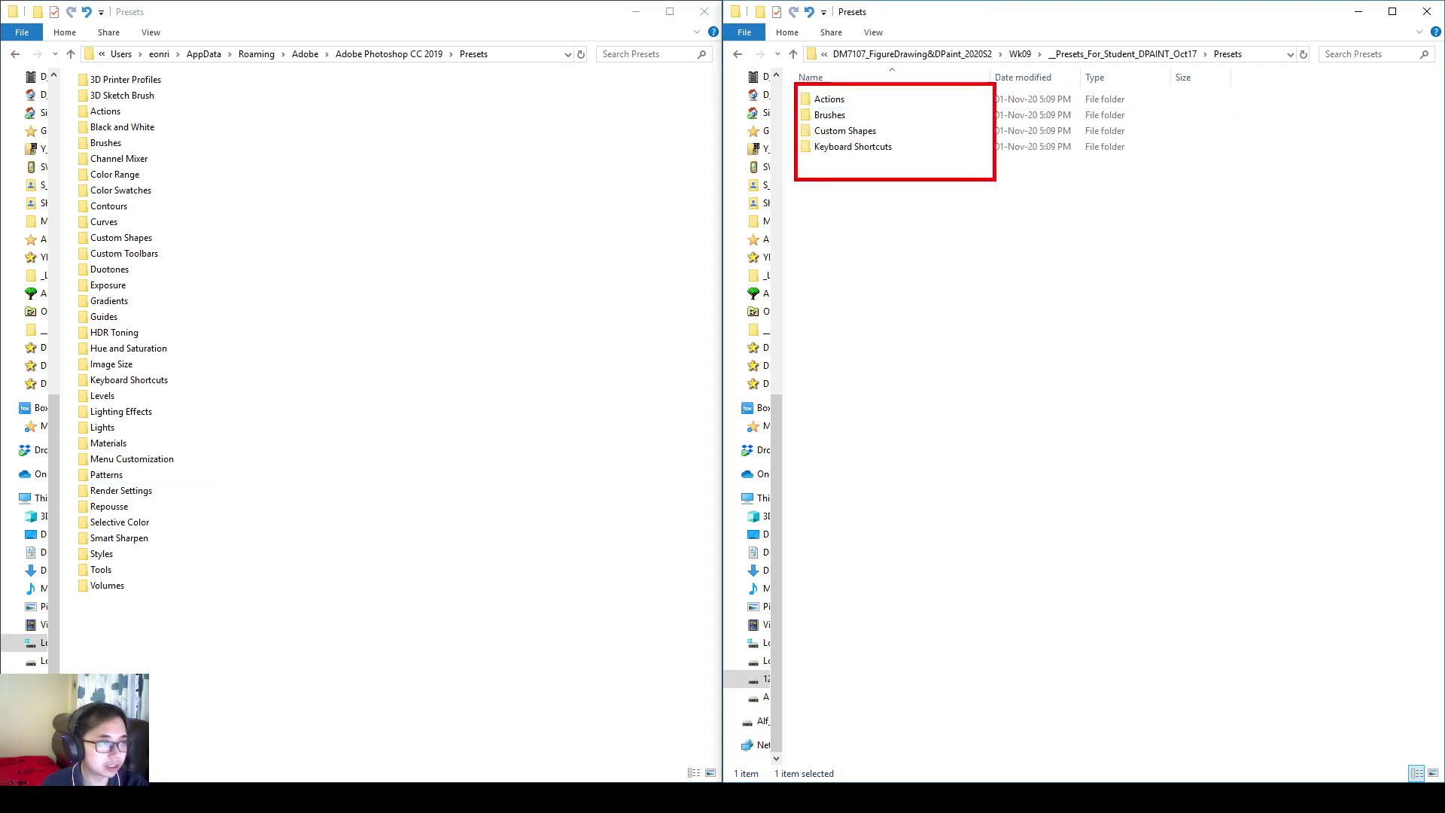
mouse_move(157, 100)
left_mouse_down()
mouse_move(75, 118)
mouse_move(148, 154)
left_mouse_up()
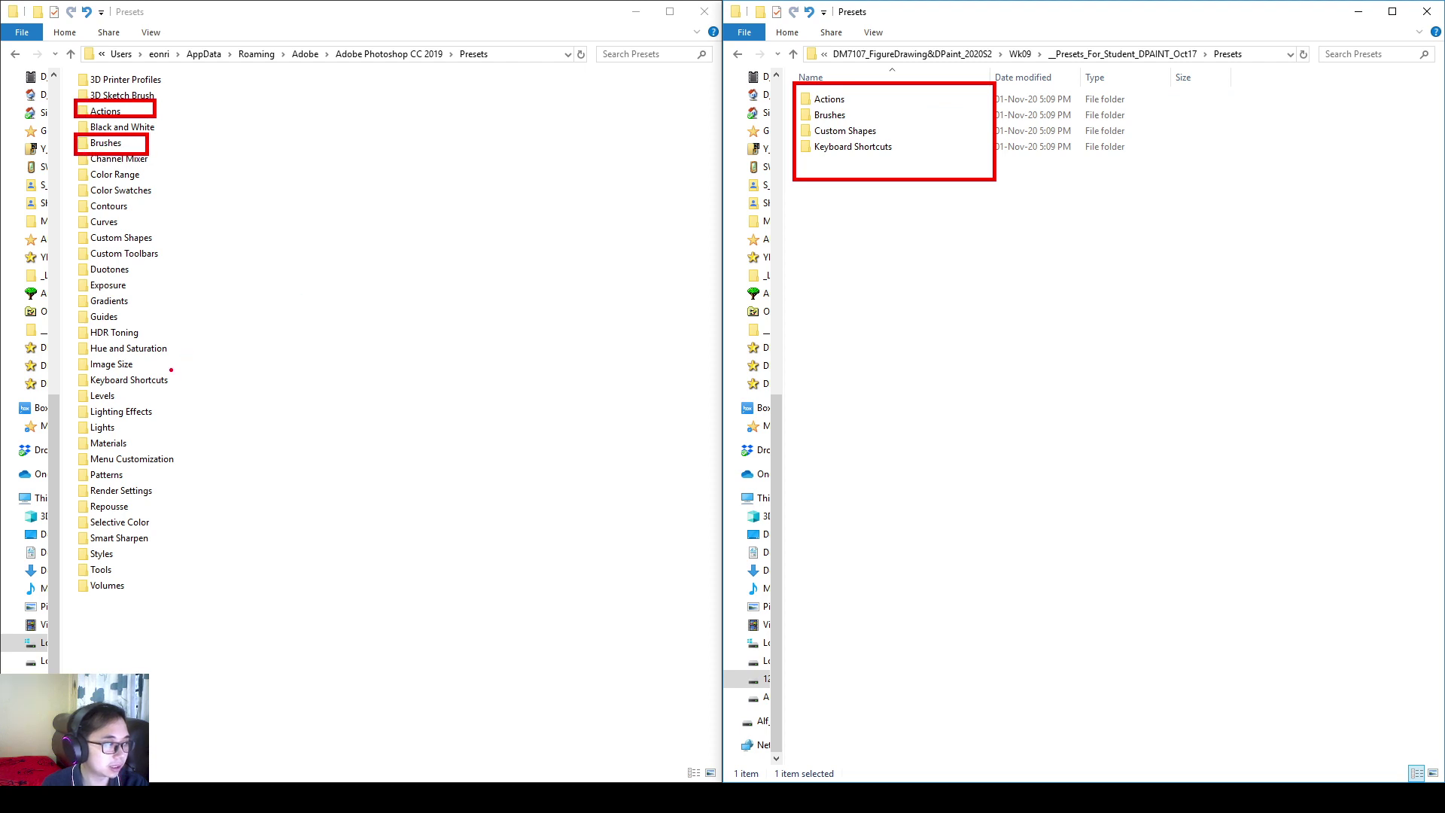
left_click_drag(172, 369, 69, 390)
key("Escape")
left_click_drag(1008, 240, 787, 88)
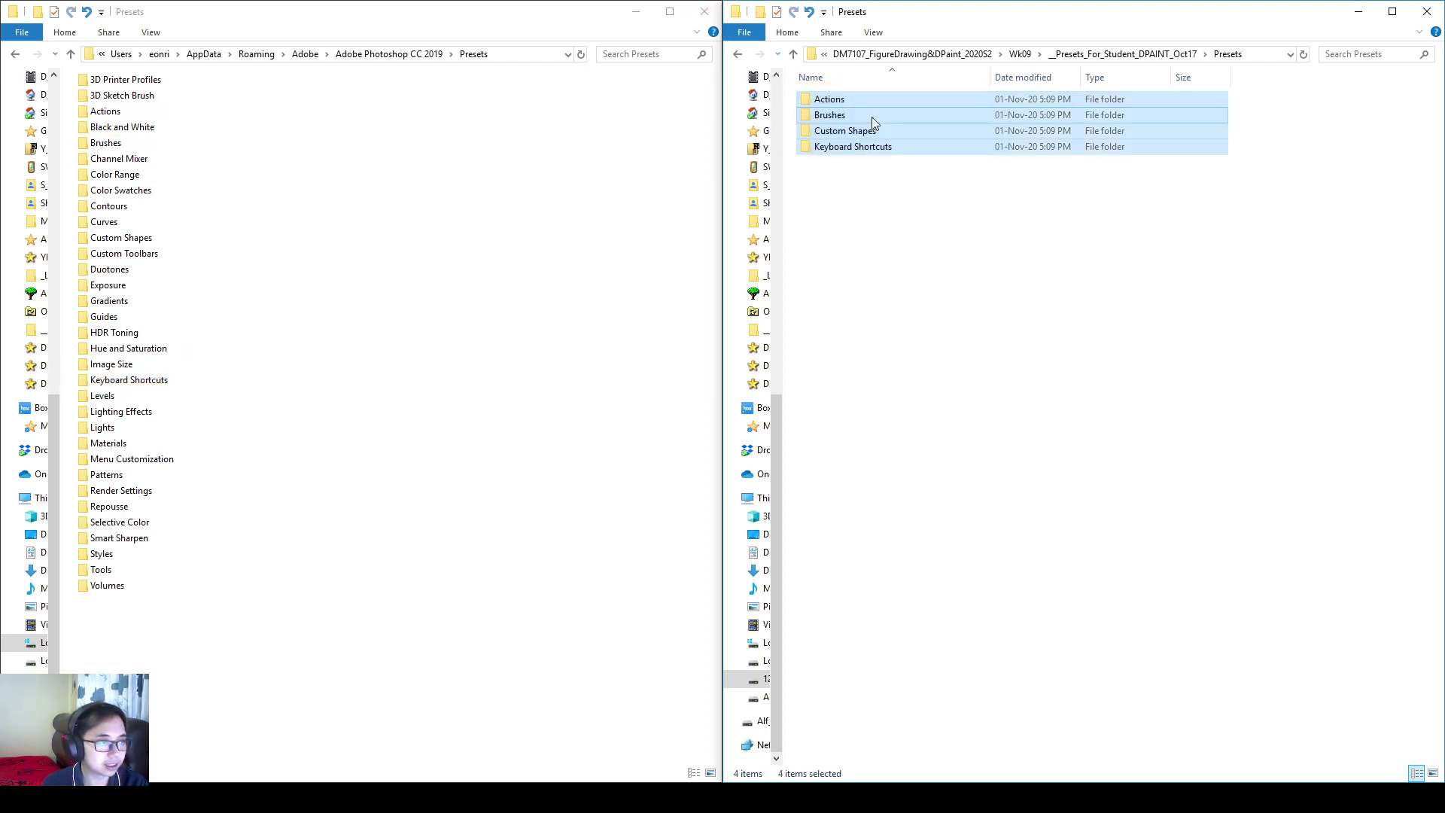
right_click(871, 116)
left_click(914, 452)
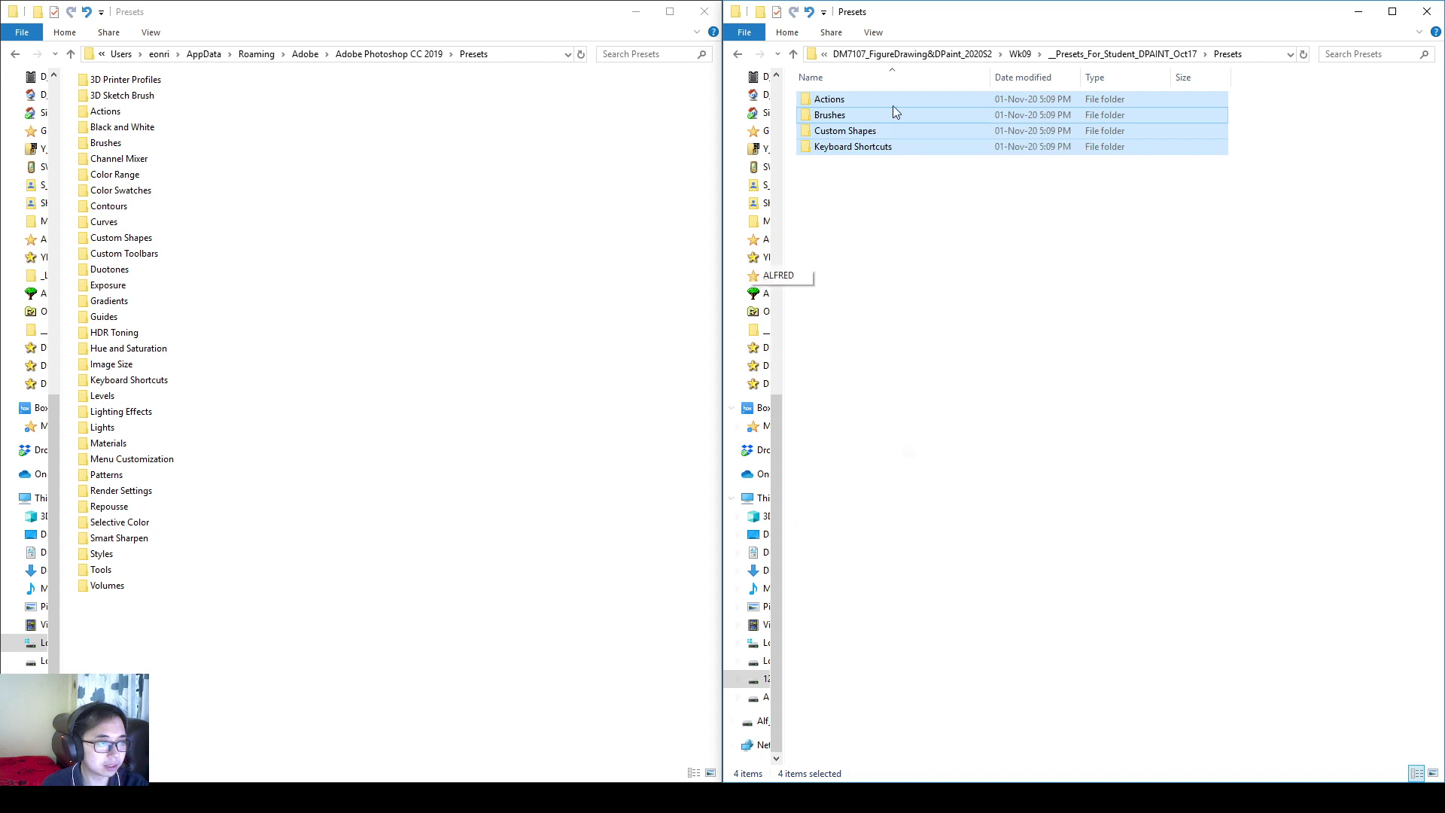
right_click(394, 669)
left_click(489, 485)
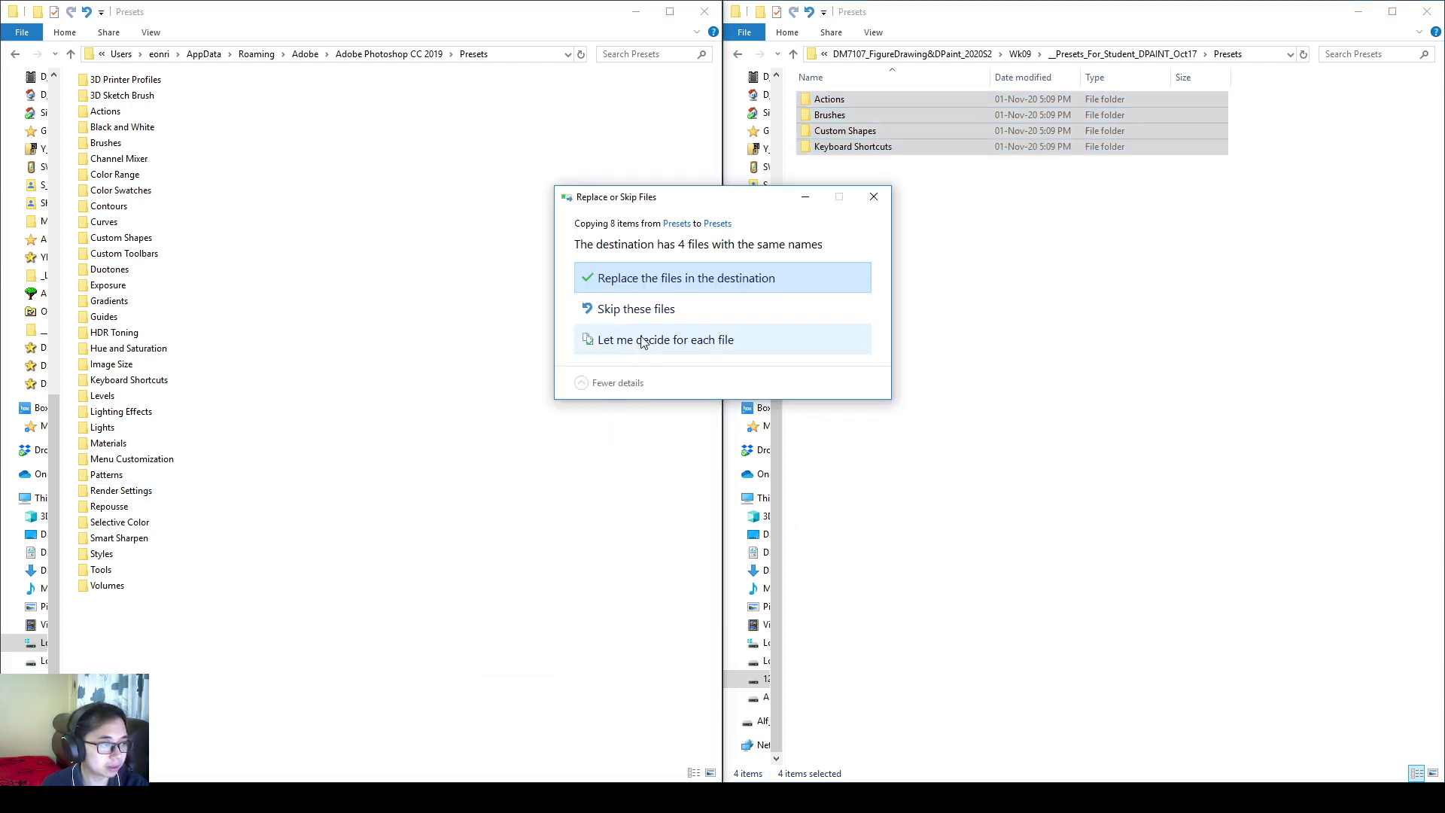
left_click(677, 278)
left_click(594, 619)
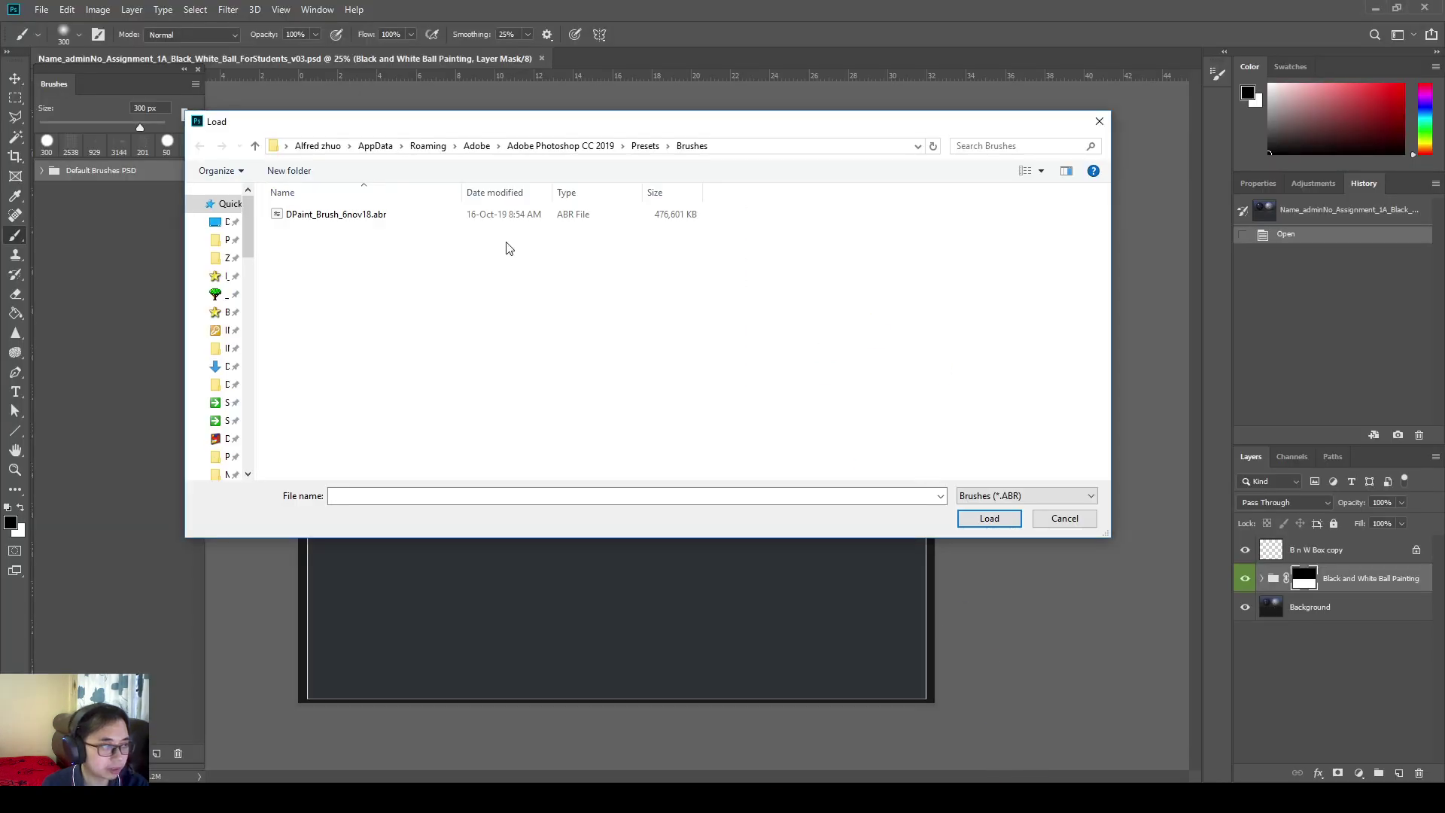
- Load DPaint_Brush_6nov18.abr from Presets\Brushes into the Brushes panel
left_click(494, 215)
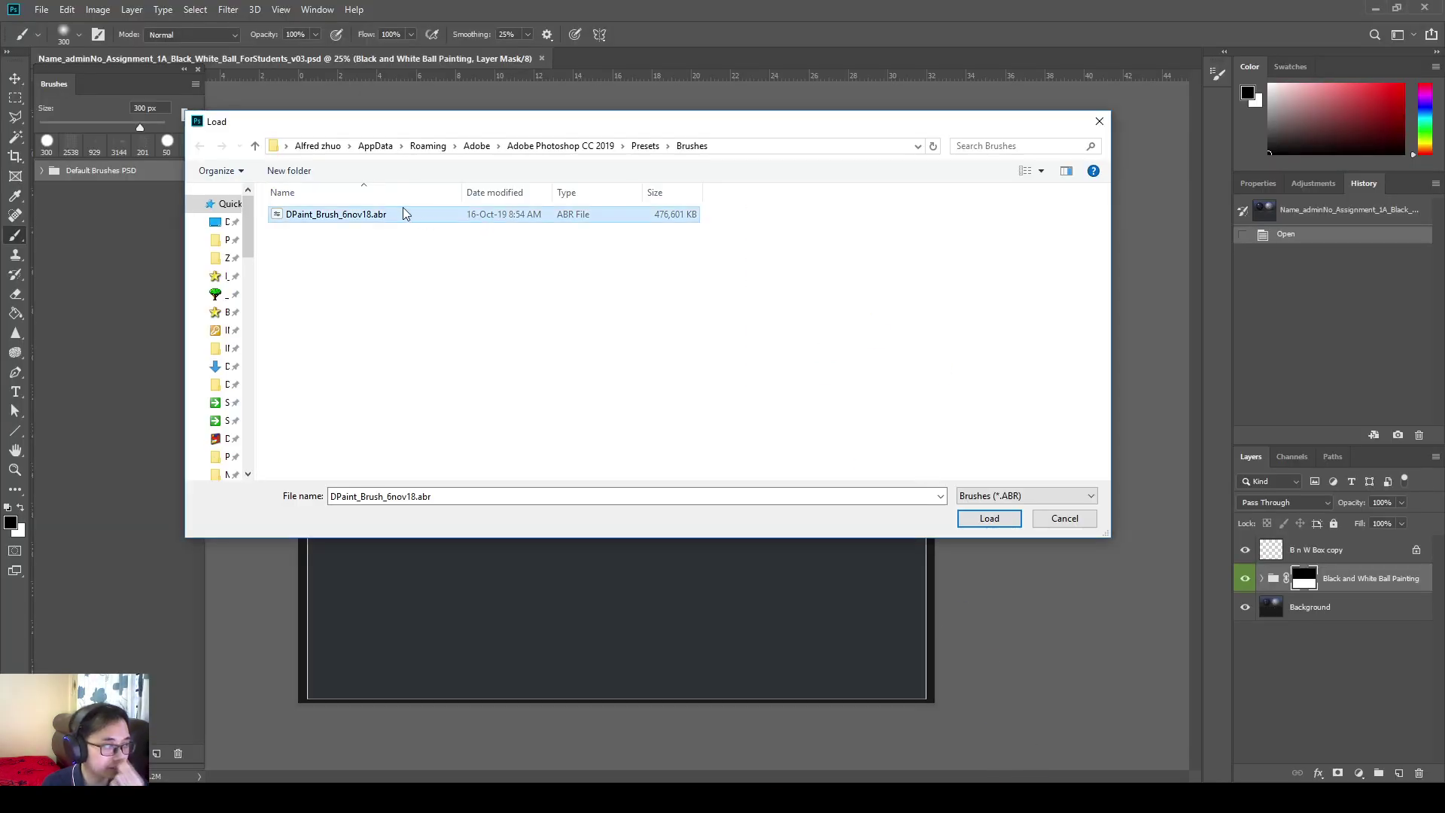
left_click_drag(441, 237, 258, 203)
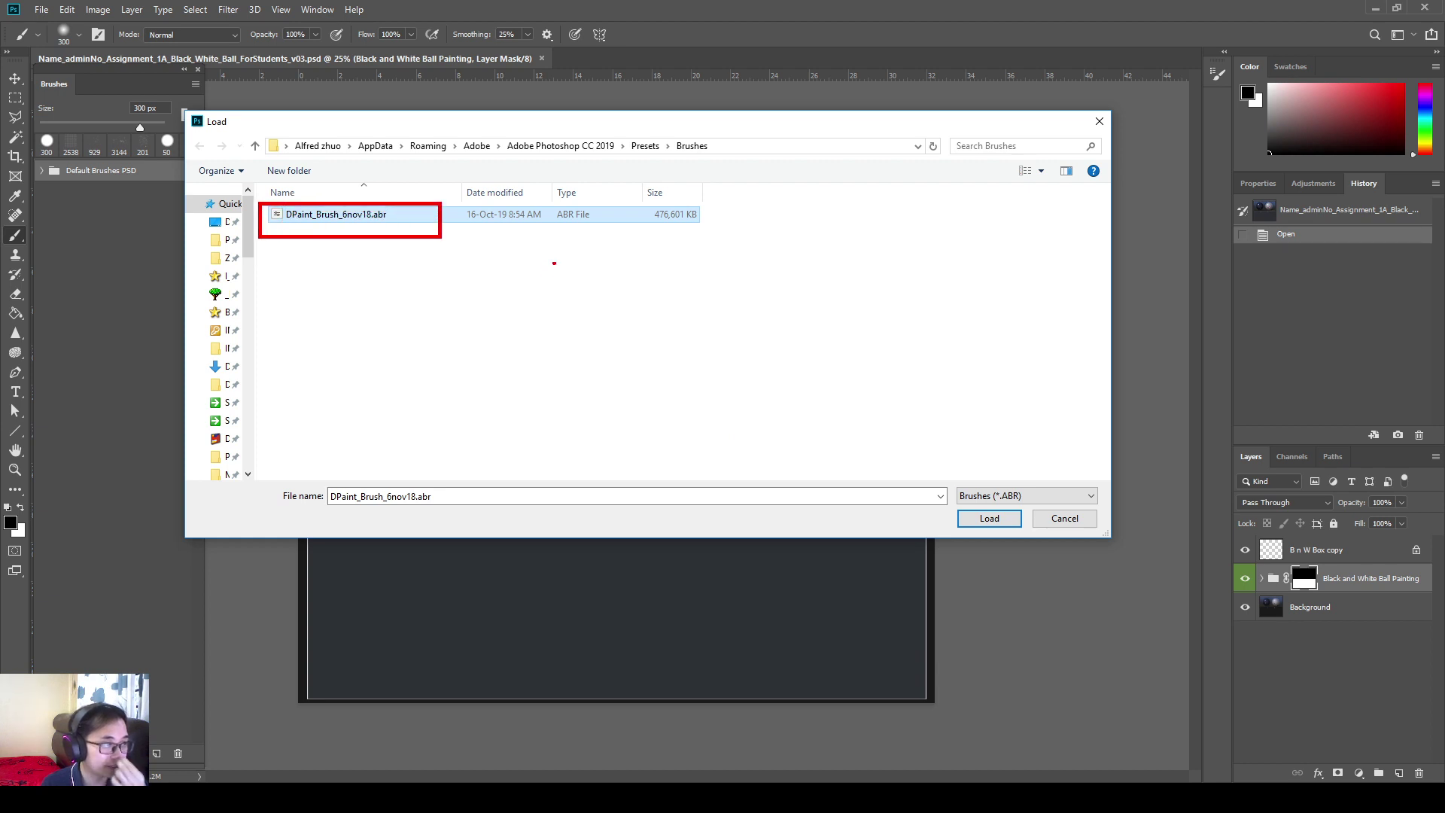
left_click_drag(477, 254, 578, 251)
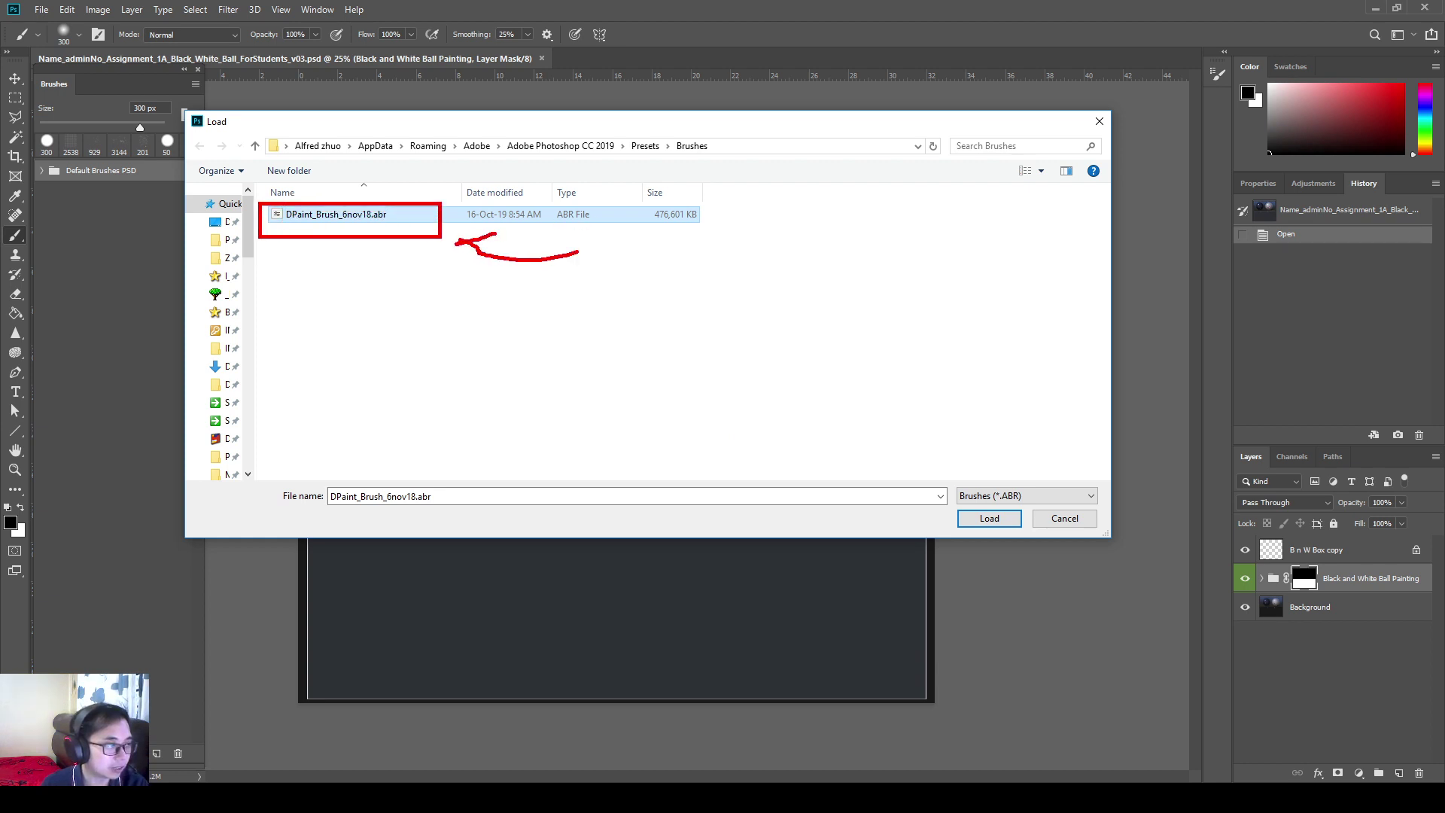
key("Escape")
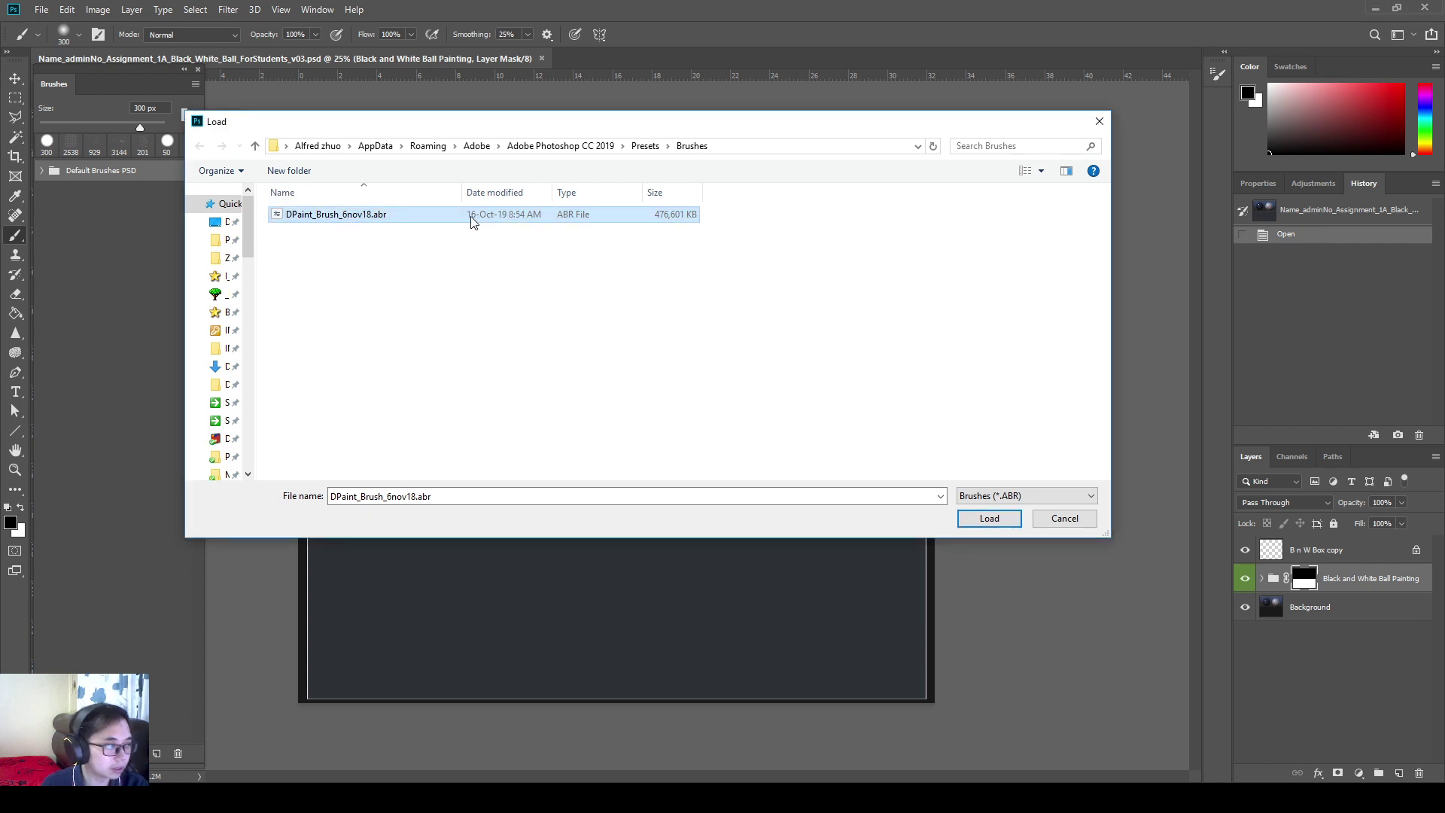
double_click(472, 221)
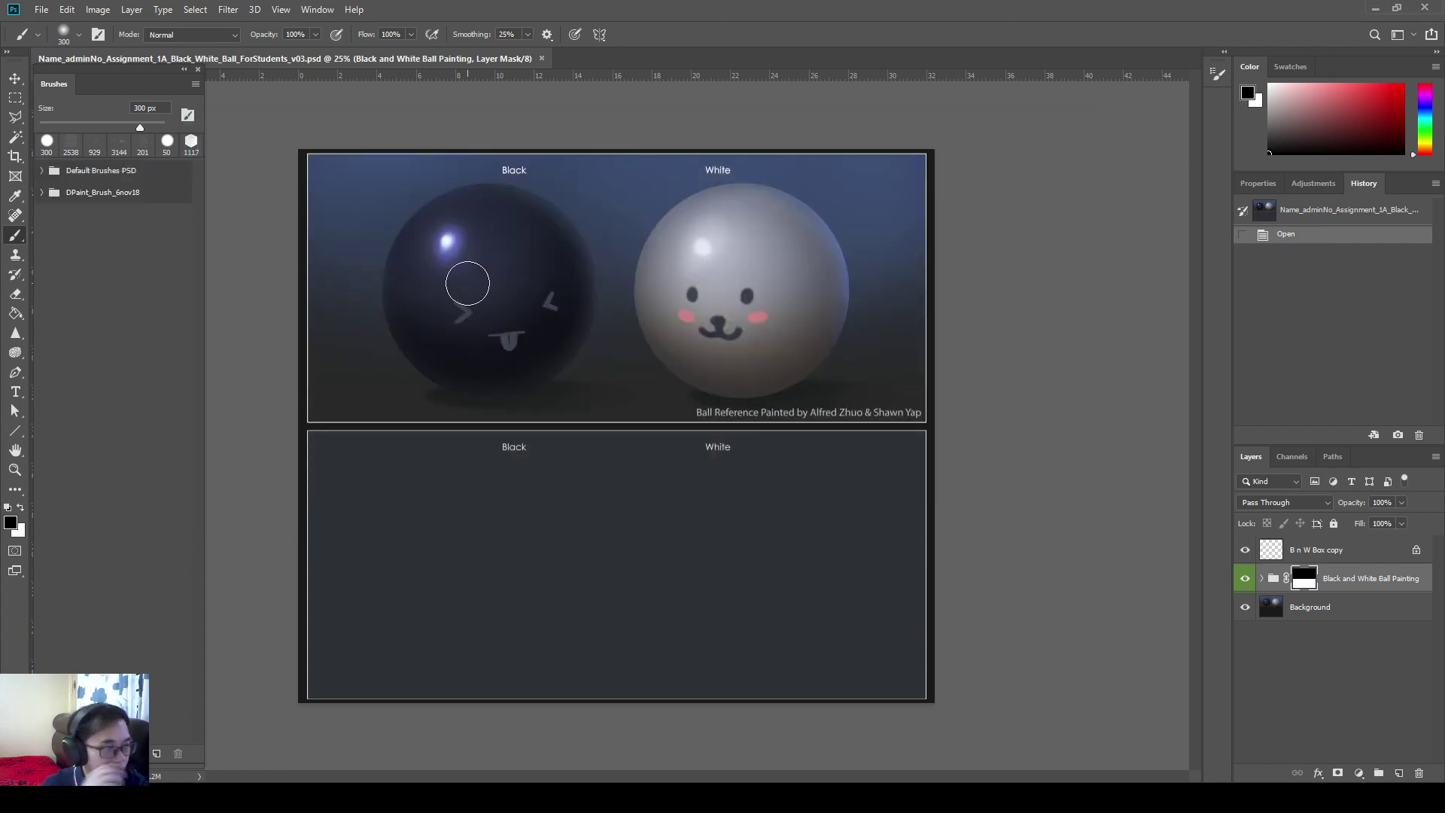
- Expand the DPaint_Brush_6nov18 group and toggle the Alfred_Brush_16Apr18 folder open and shut
left_click(43, 194)
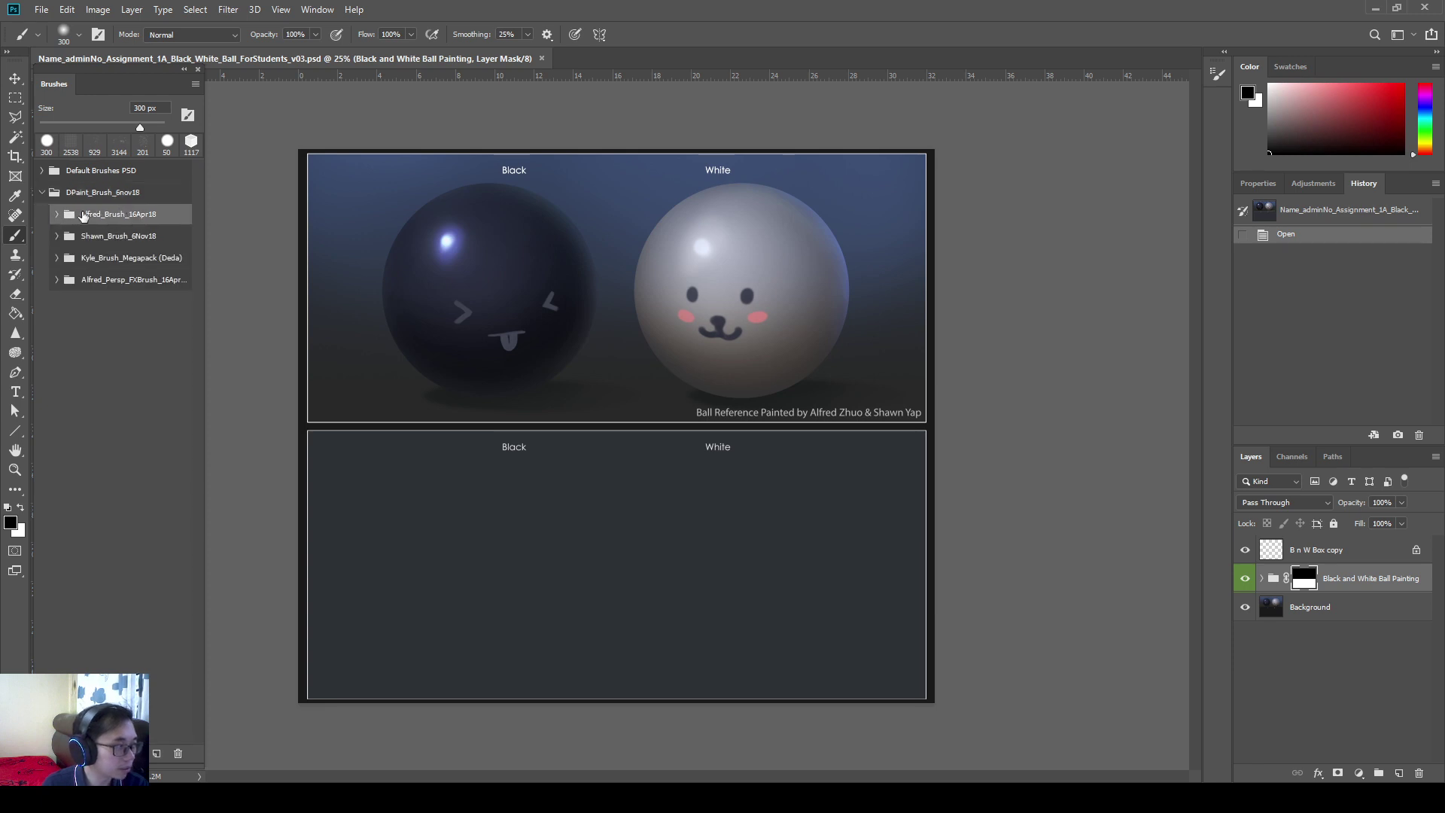
left_click(58, 215)
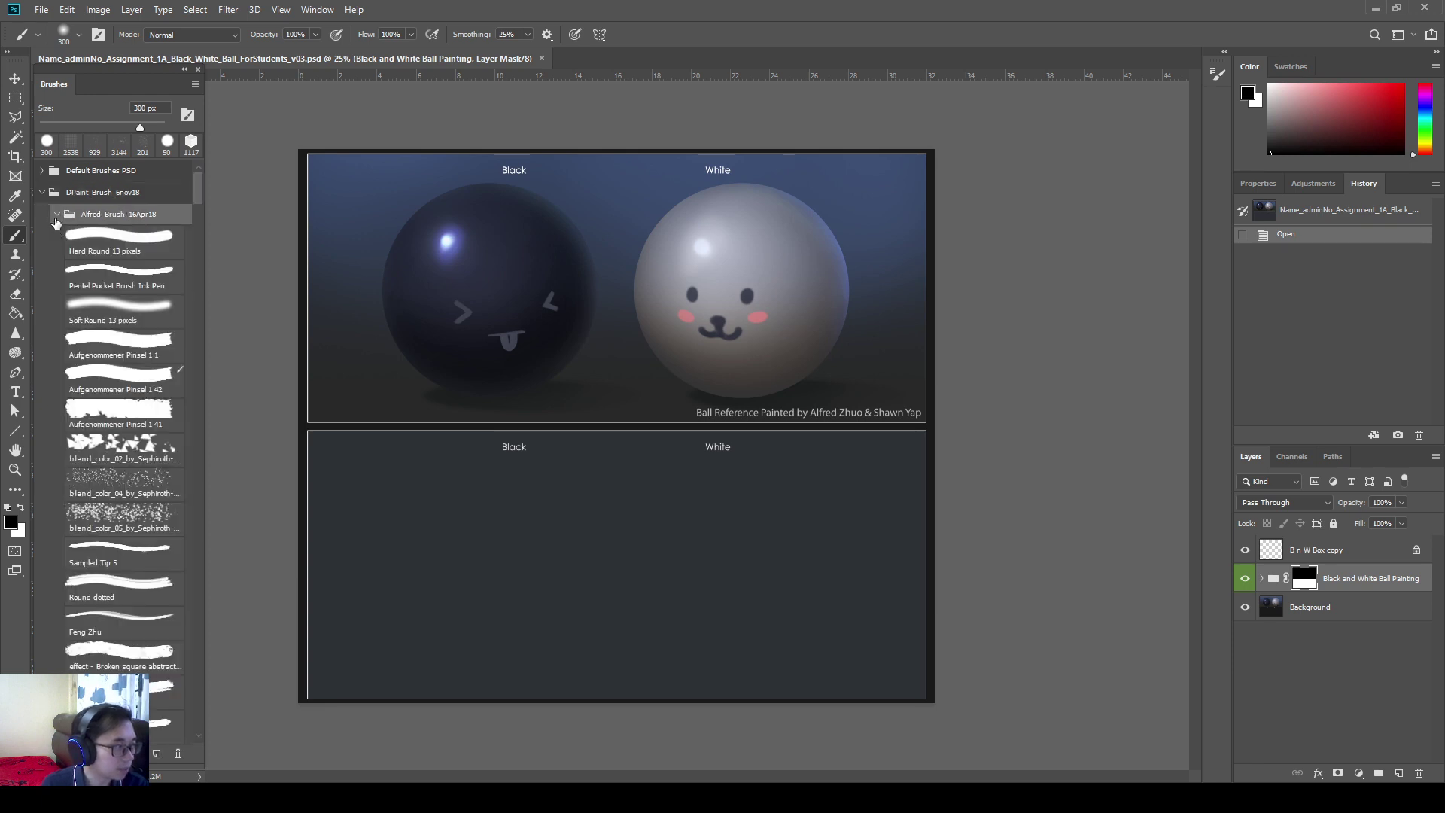
left_click(56, 215)
left_click(56, 216)
left_click(58, 216)
left_click(59, 217)
left_click(58, 215)
- Browse Shawn_Brush_6Nov18, then the Kyle_Brush_Megapack folder's Tech Pens and Erasers sets
left_click(58, 236)
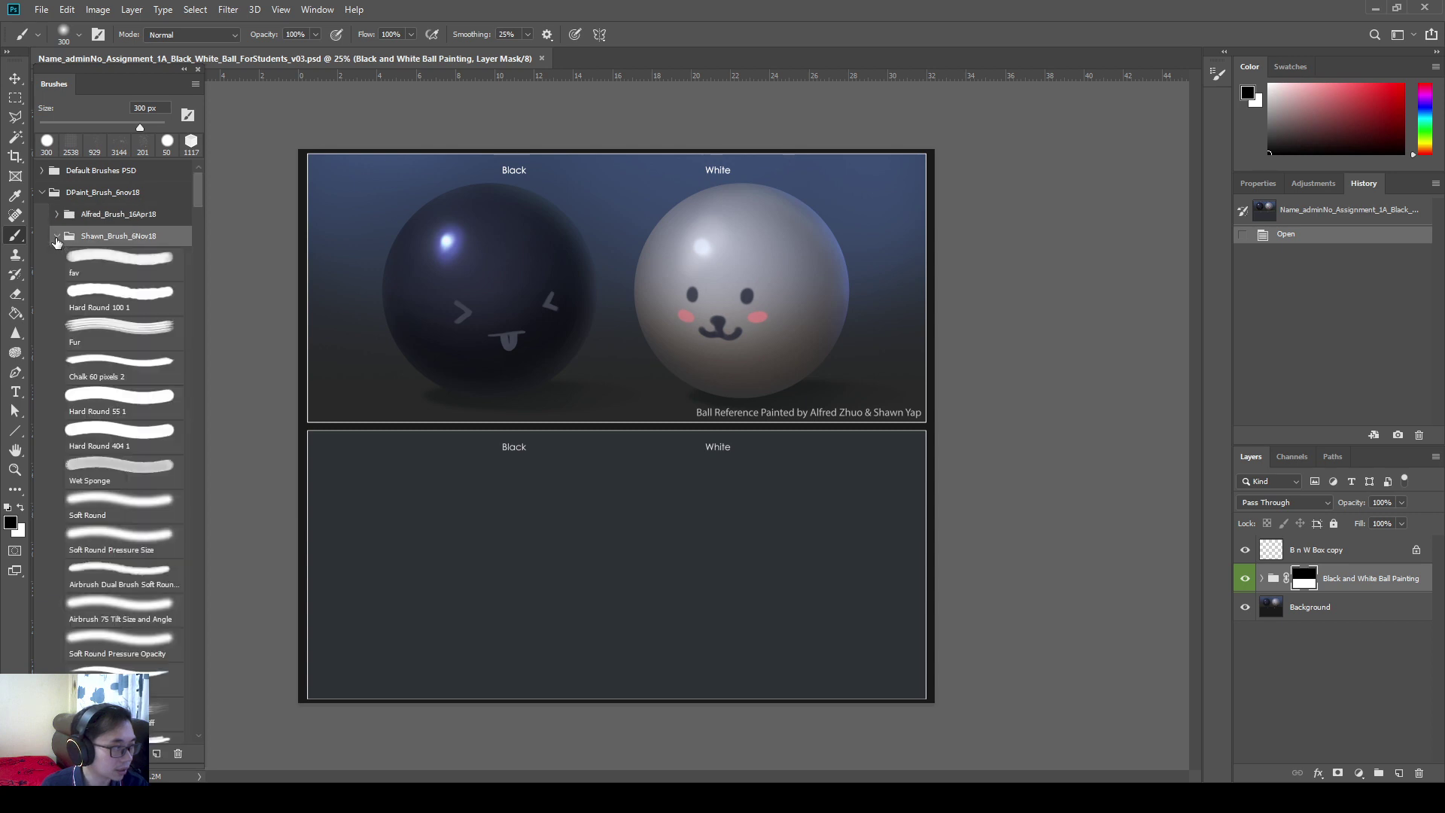
scroll(62, 234, "down", 1)
left_click(58, 225)
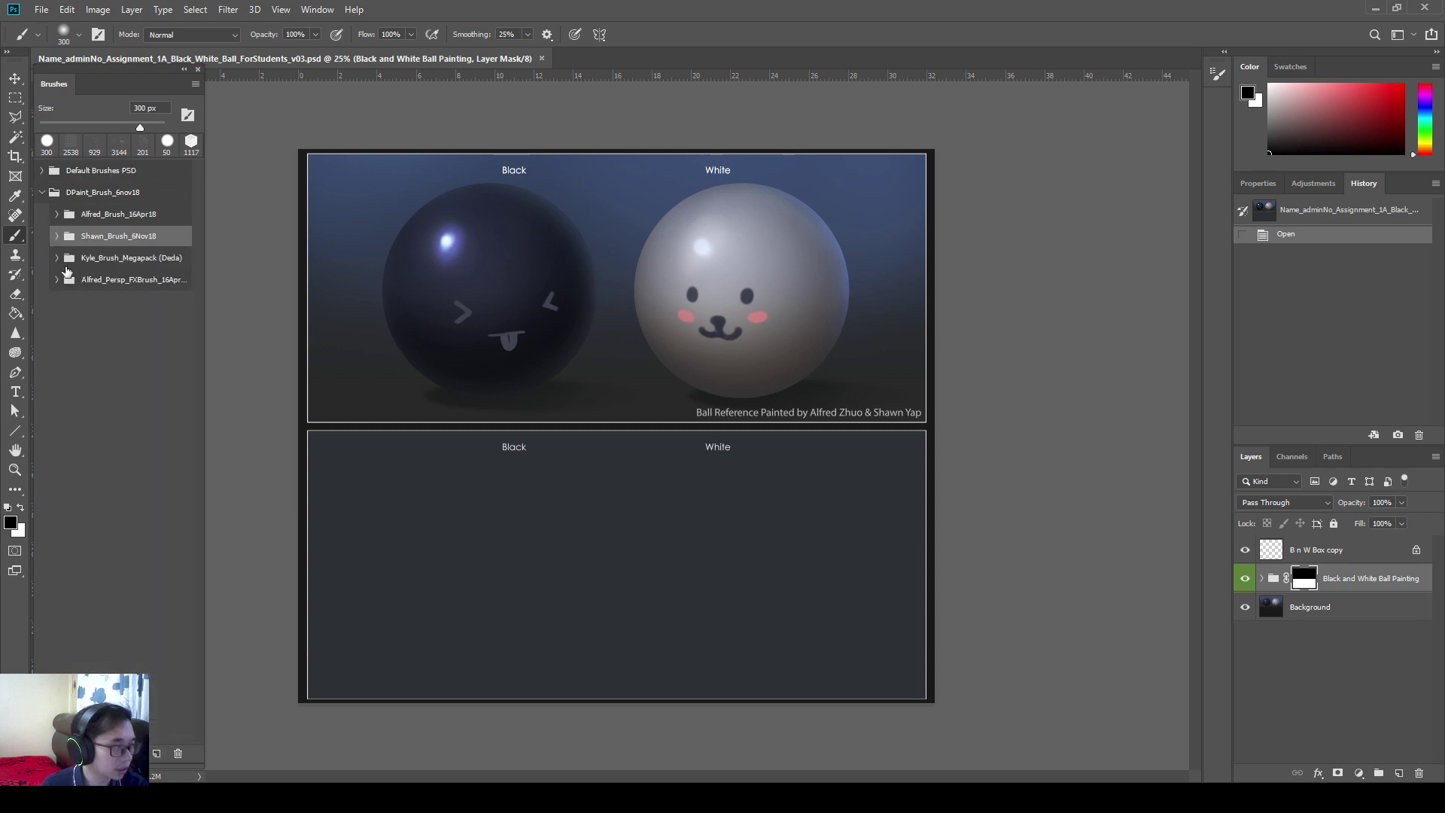
left_click(56, 259)
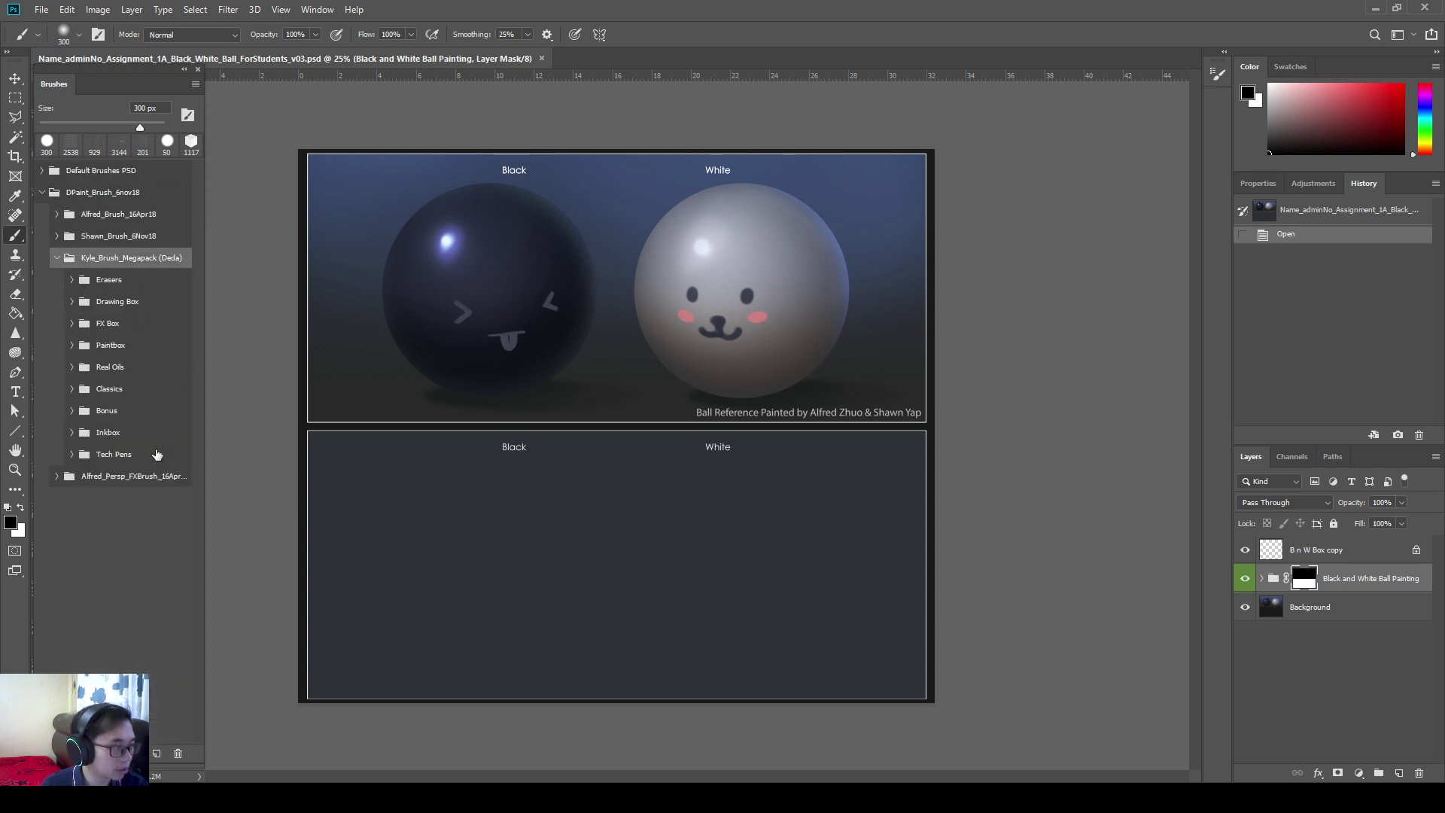
left_click(156, 455)
left_click(160, 278)
left_click(109, 260)
- Collapse the Kyle megapack and expand the perspective and FX brushes folder
left_click(59, 259)
left_click(58, 259)
left_click(57, 259)
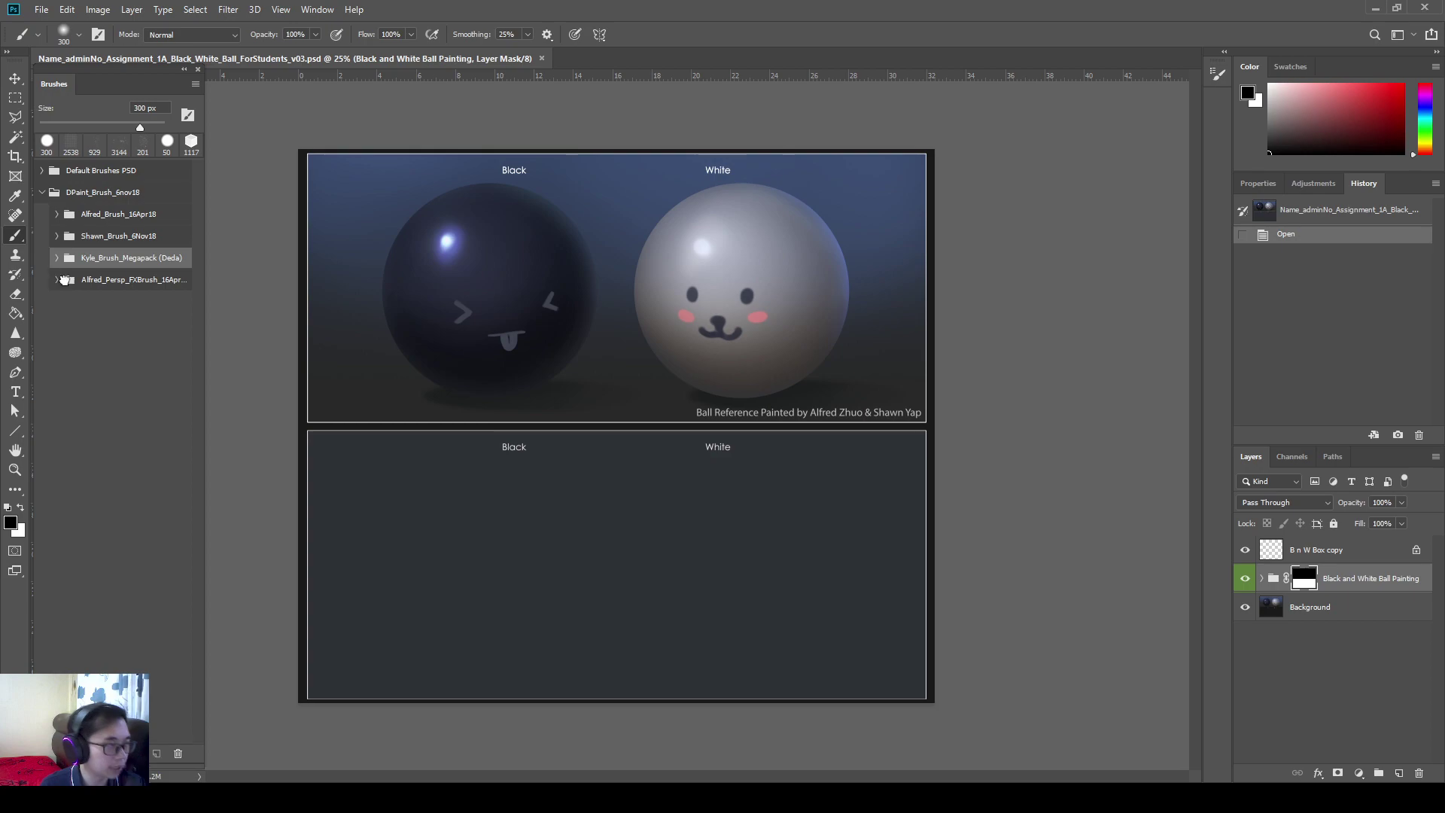
left_click(58, 280)
left_click(111, 281)
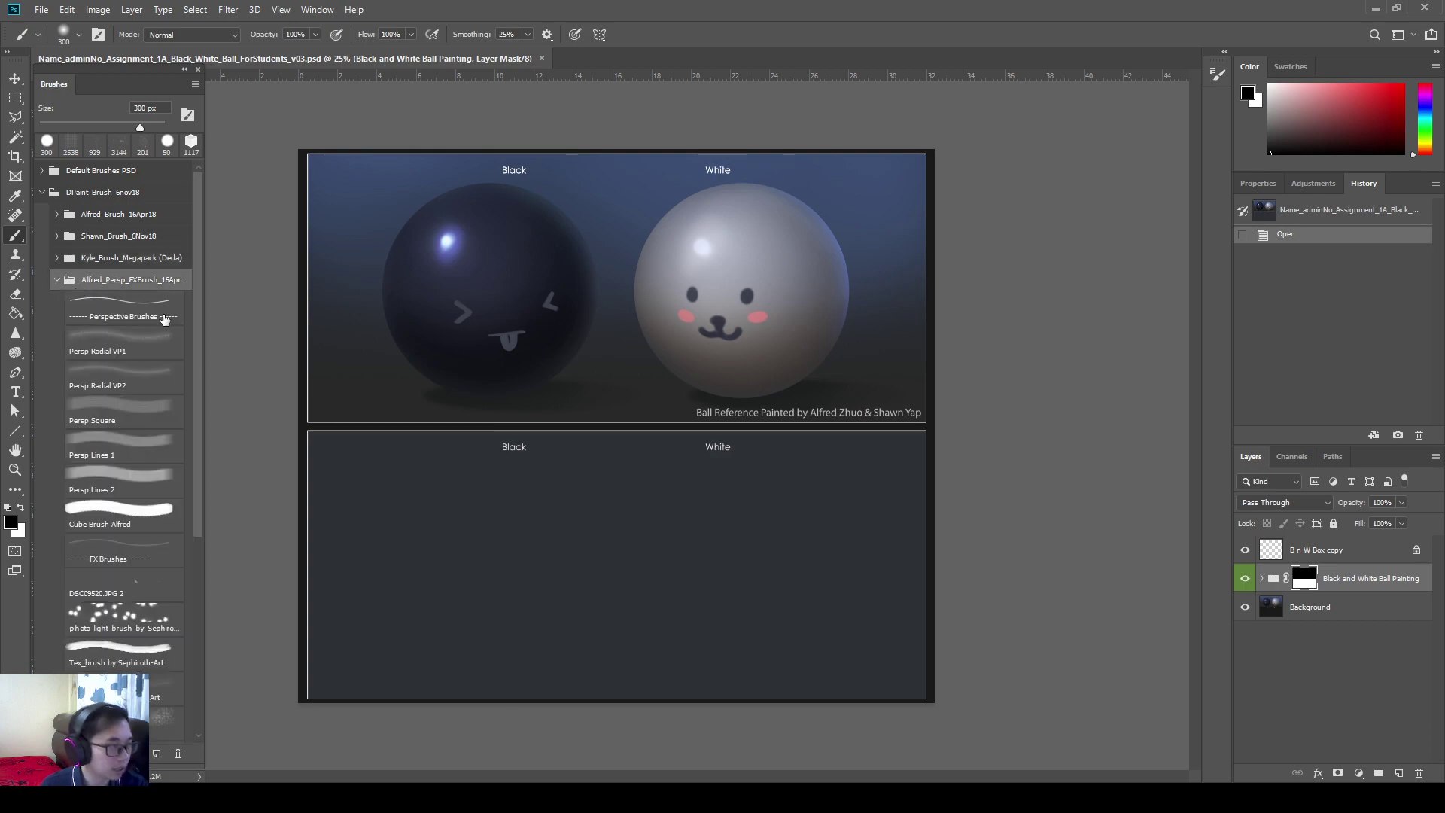
- Pick the Persp Radial VP1 brush on a new empty layer with red foreground
left_click(134, 349)
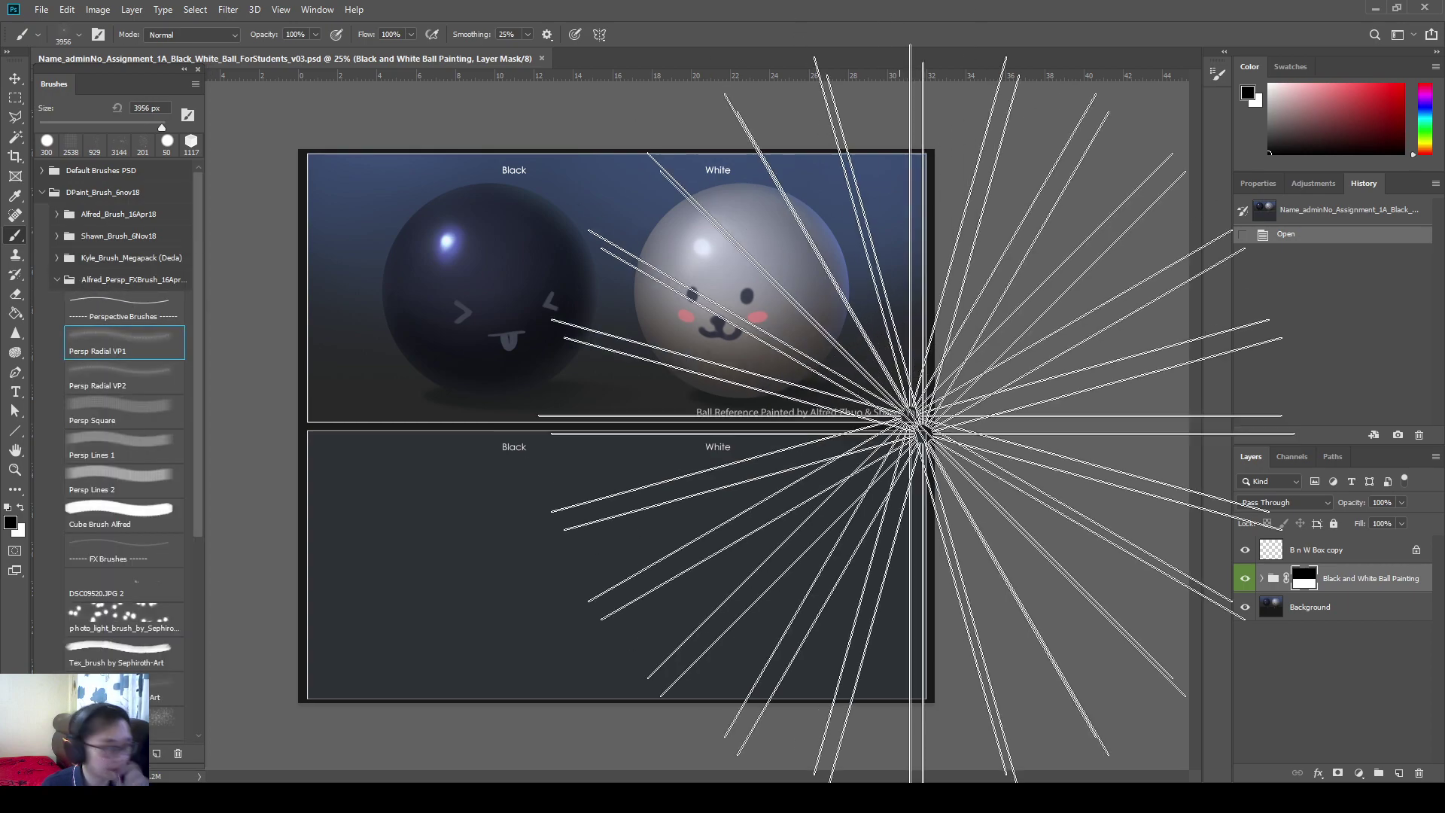
key("alt+bracketright")
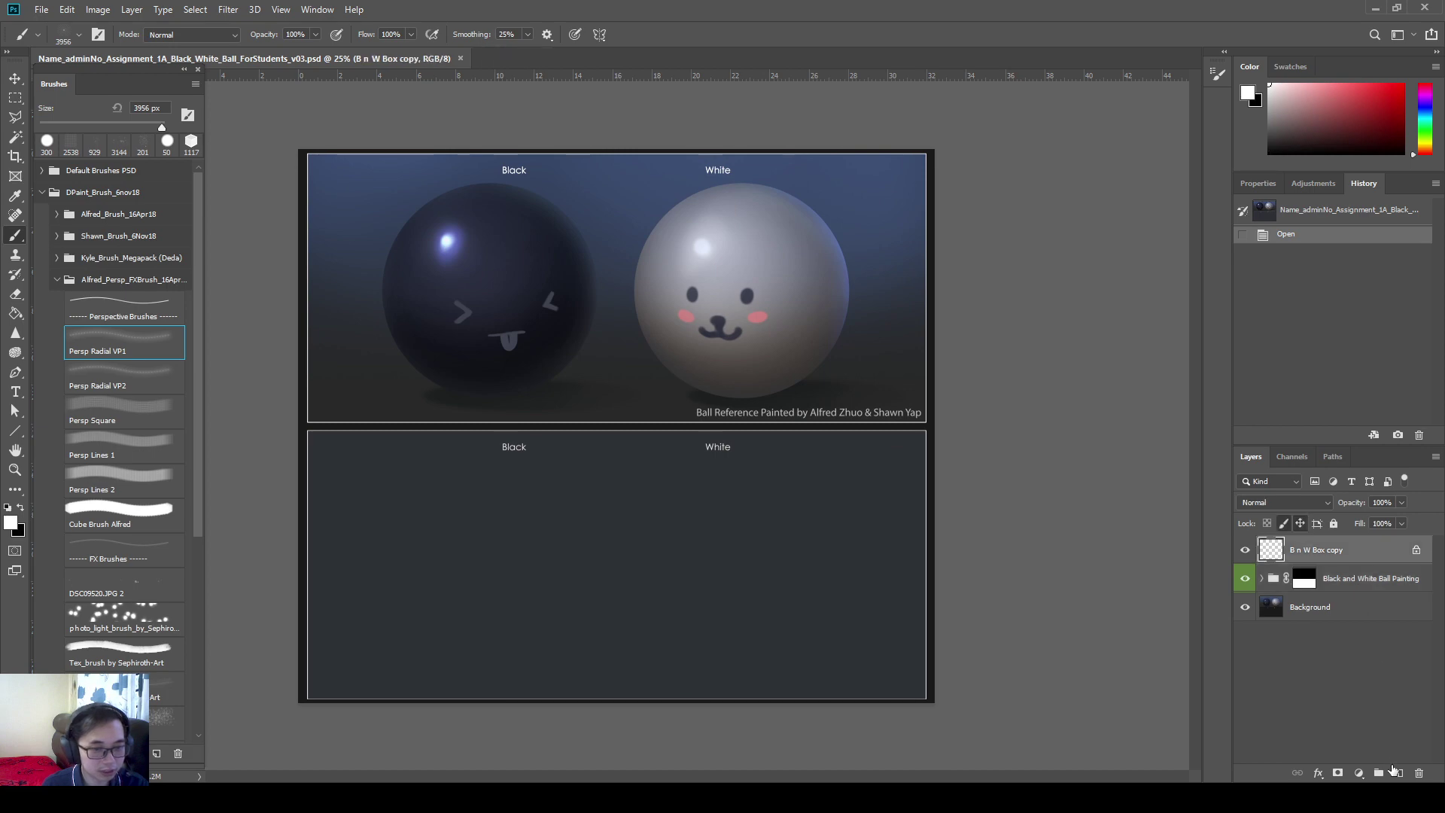
left_click(1393, 770)
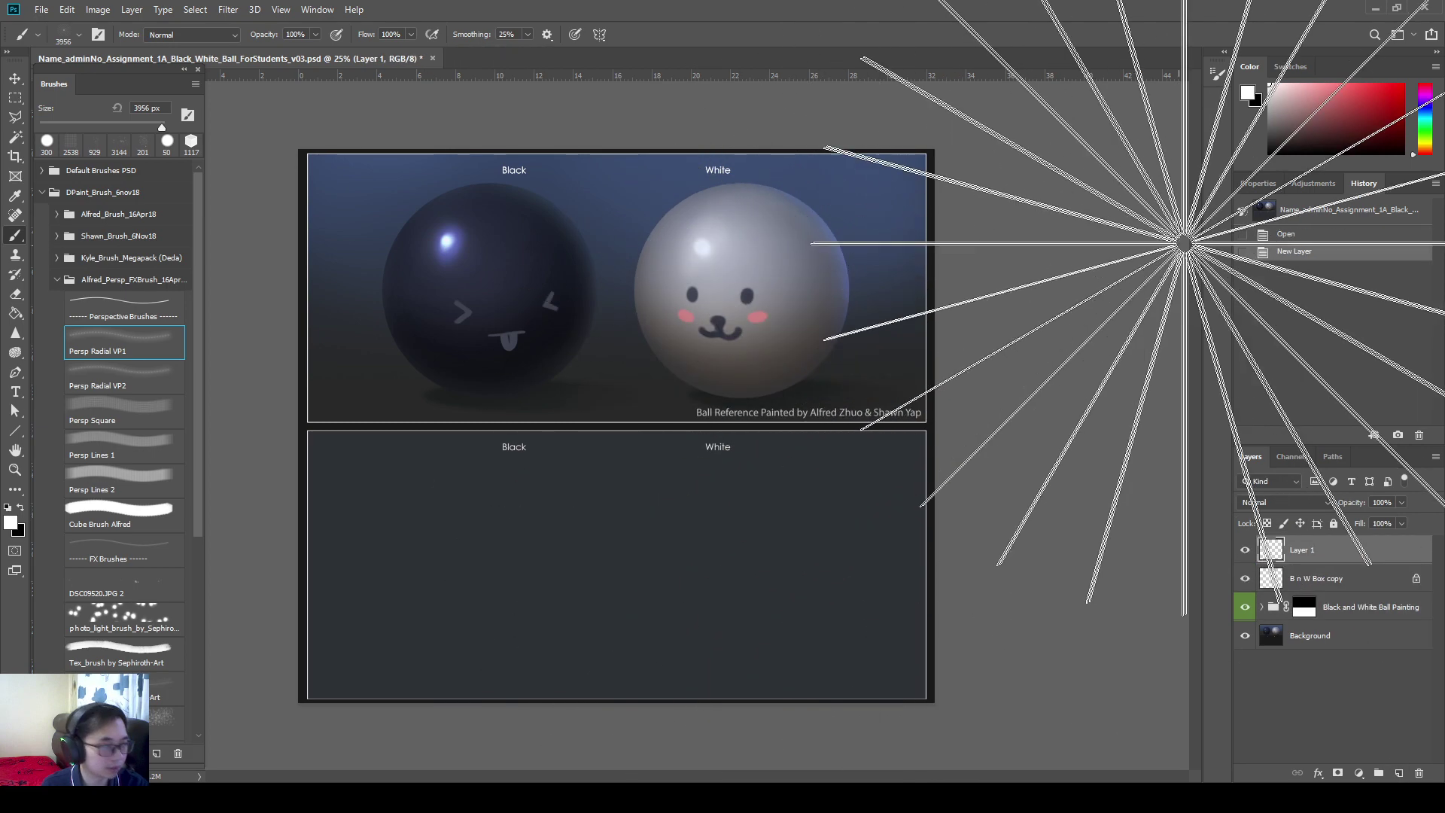
left_click(1401, 84)
- Stamp red perspective guides on the balls, undo one, then delete the test layer
left_click(905, 278)
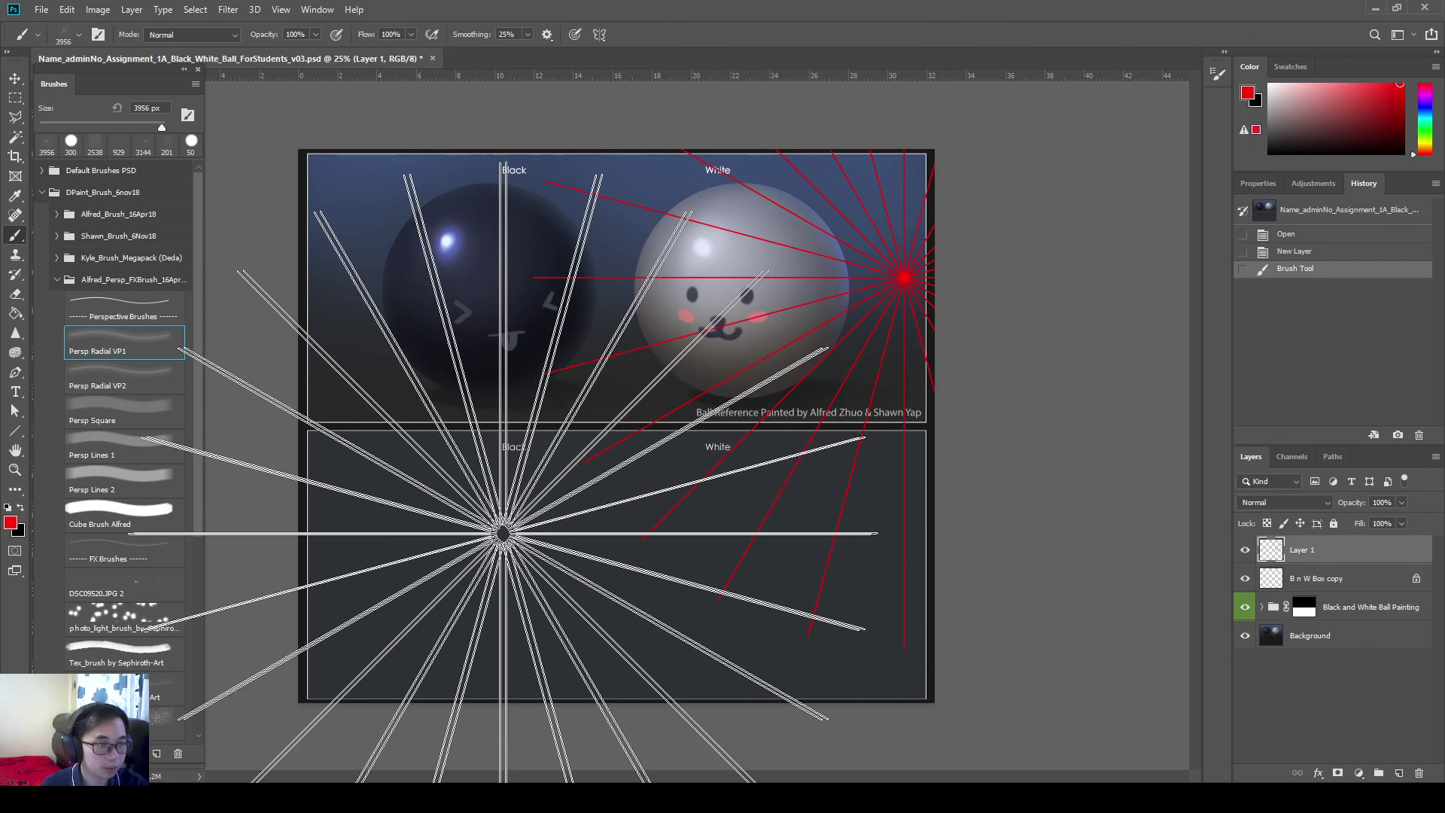
left_click(346, 293)
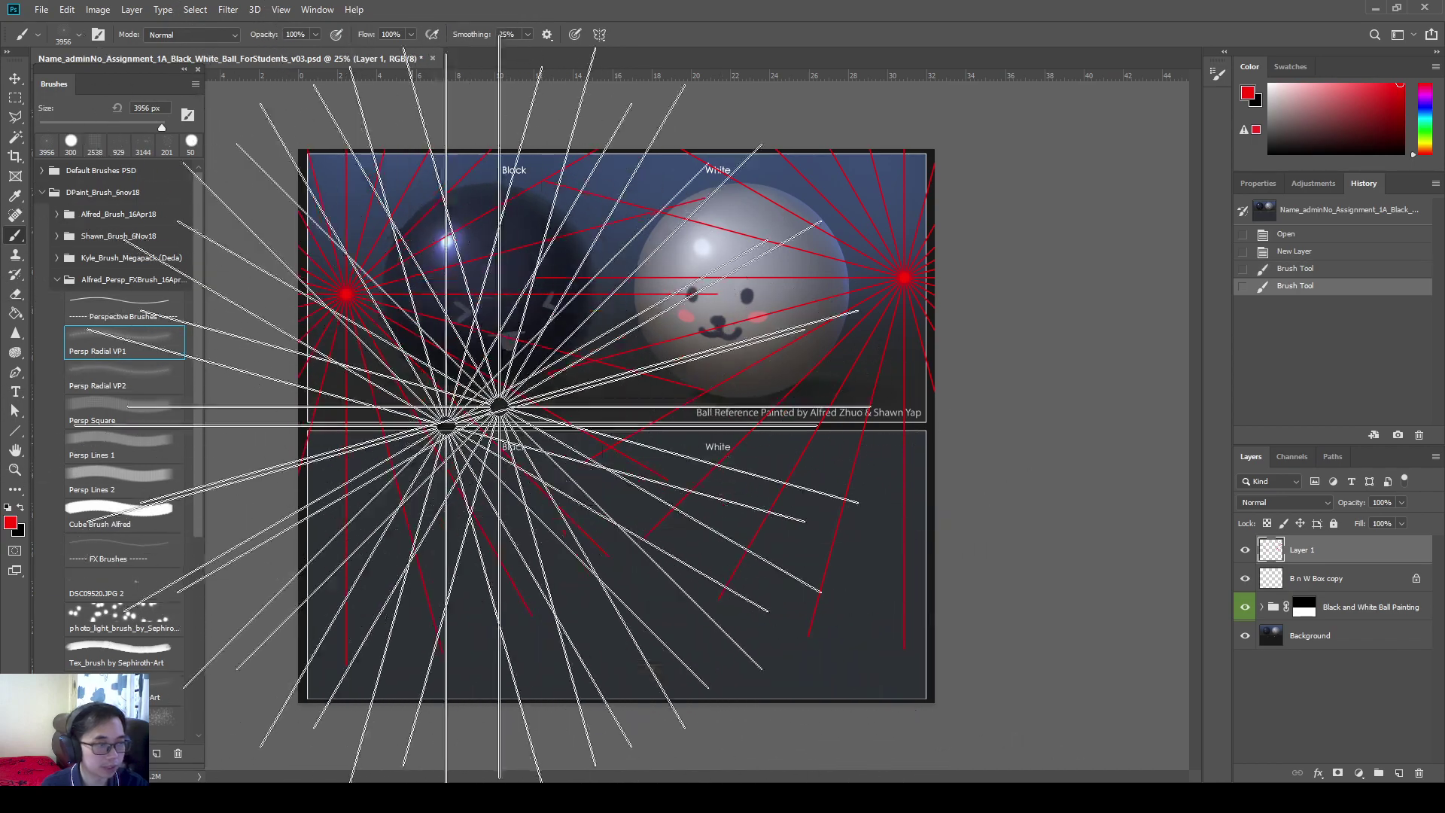
key("ctrl+z")
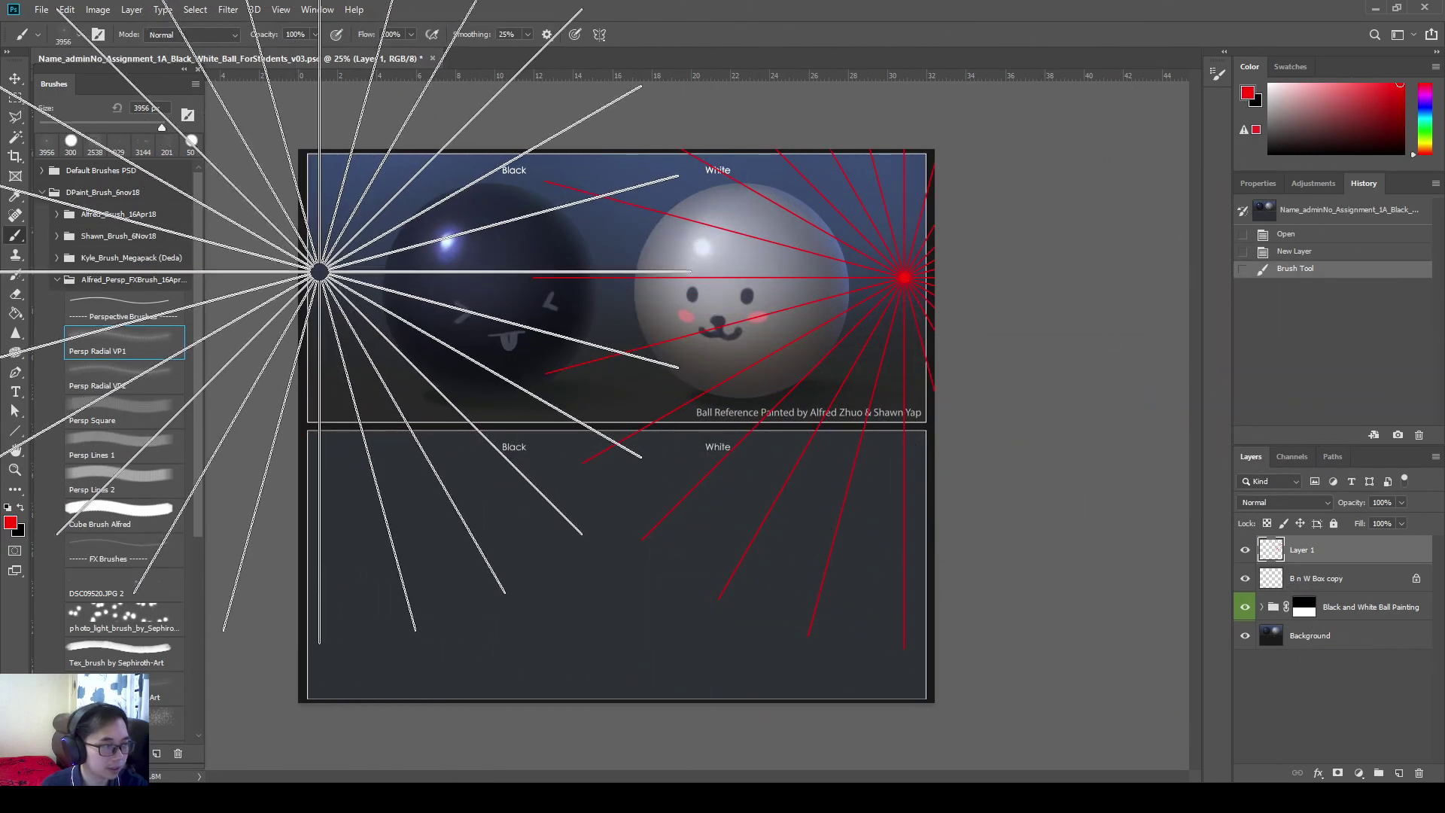
left_click(319, 273)
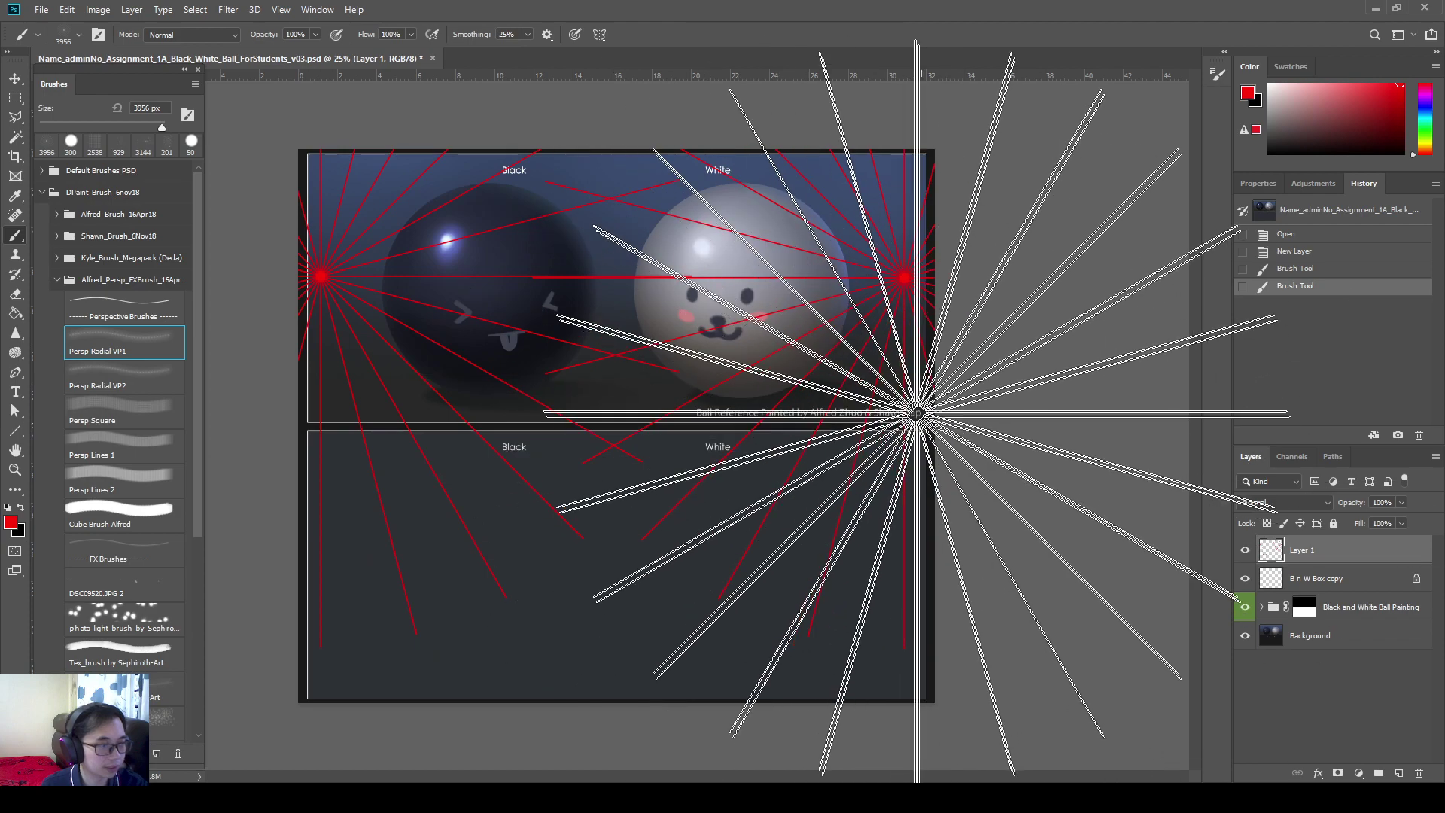
key("v")
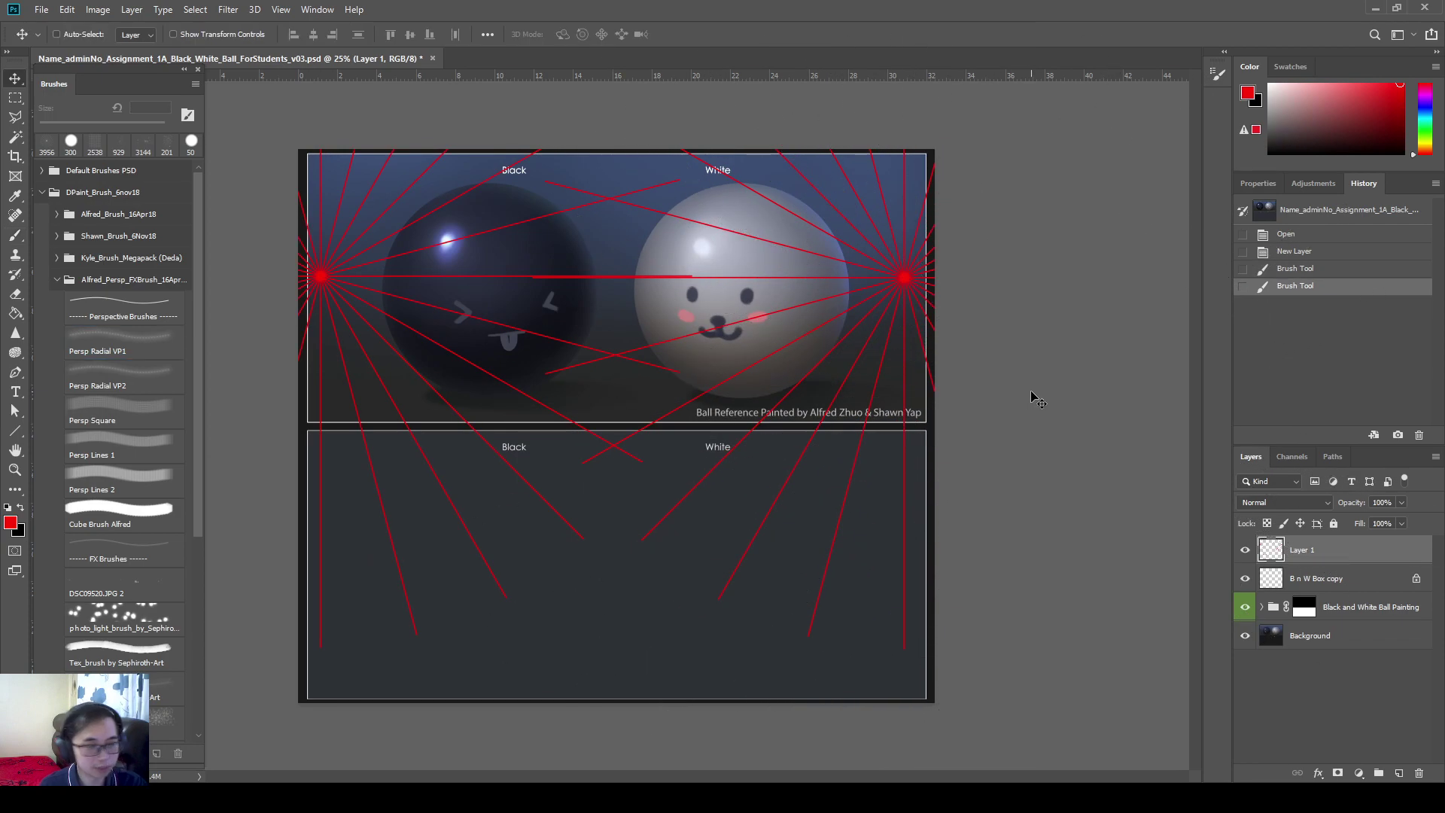
key("Delete")
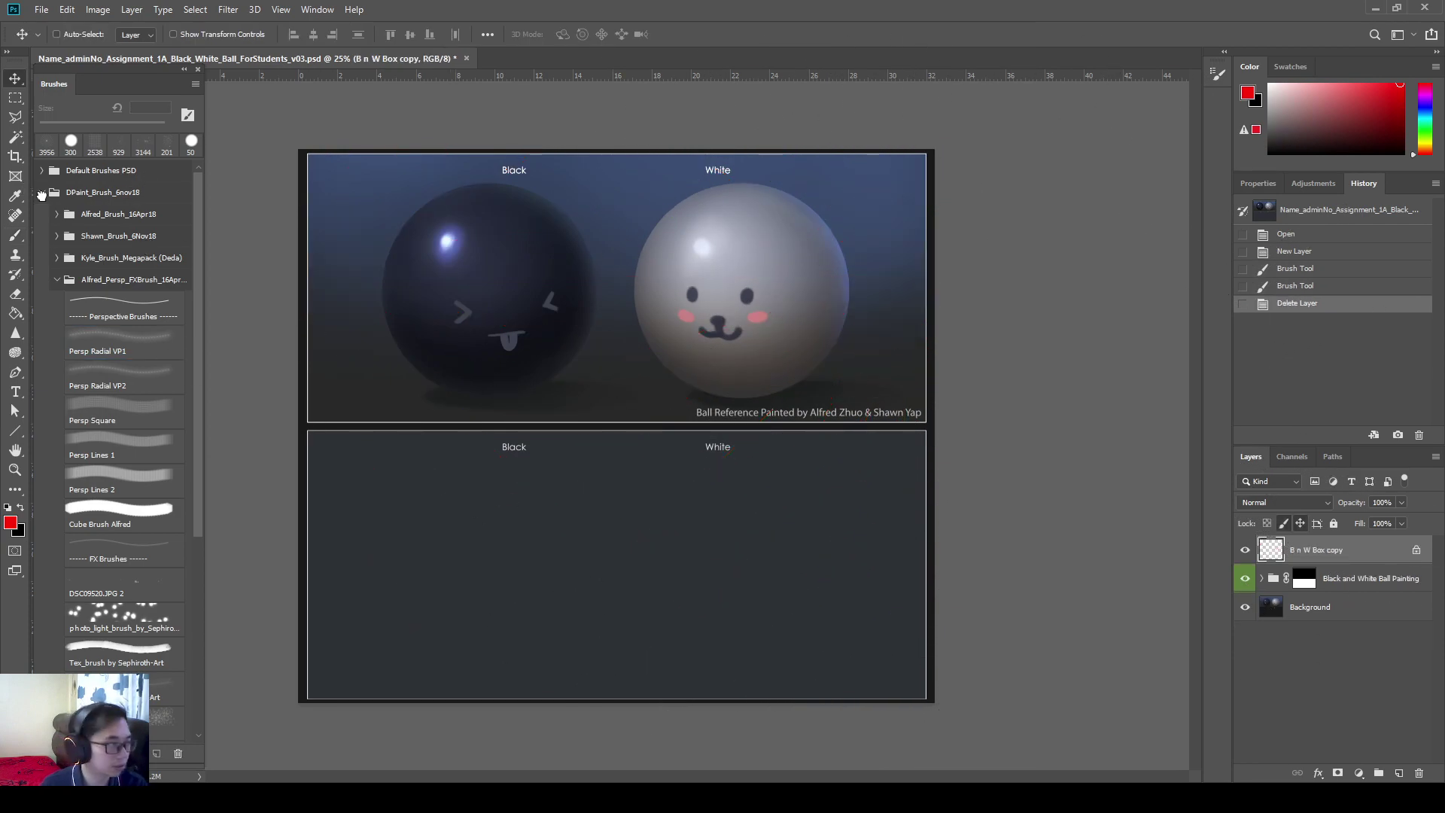
- Drag the Default Brushes PSD folder into the DPaint_Brush_6nov18 group
left_click(41, 194)
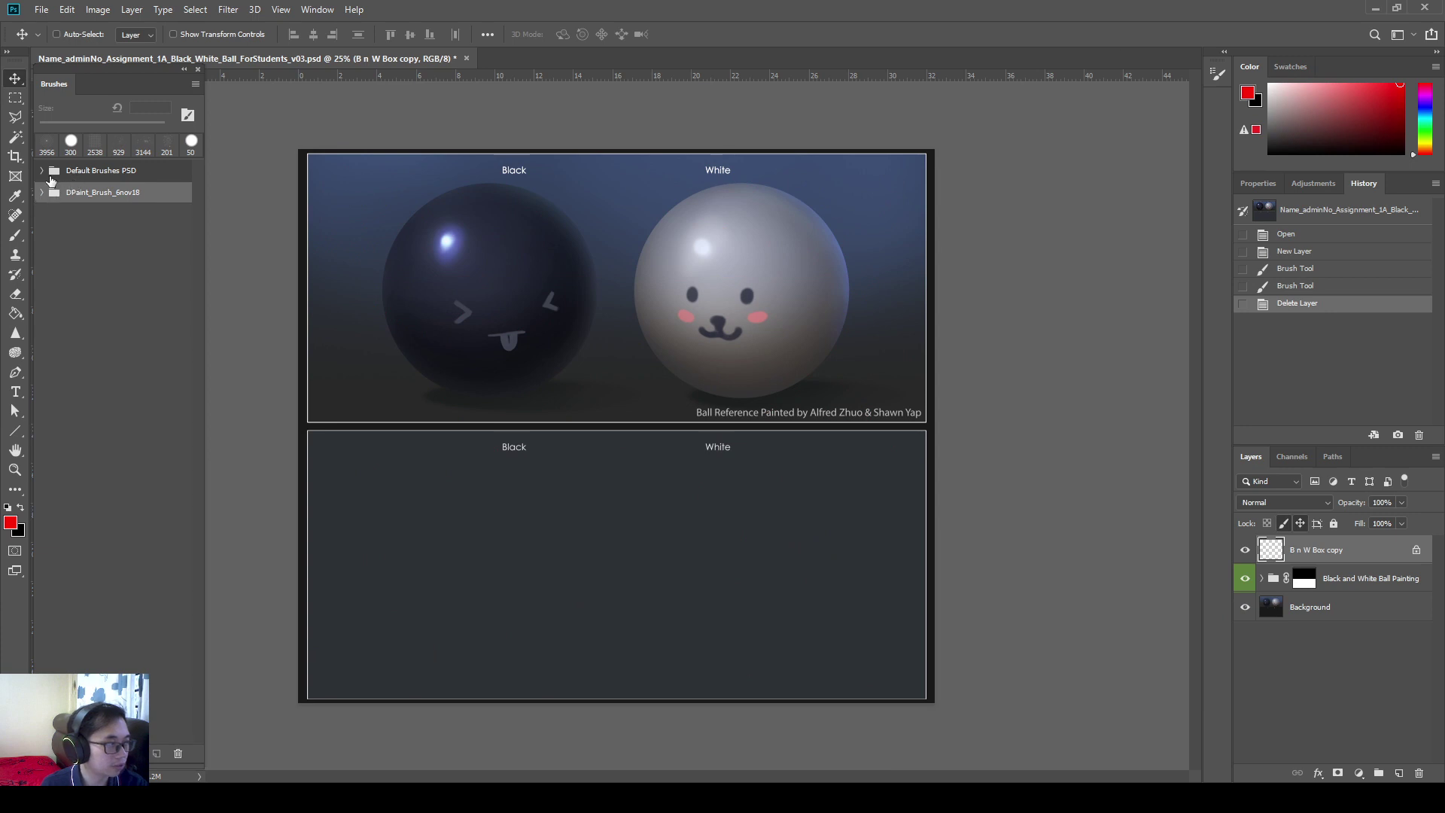
left_click(42, 172)
left_click(42, 173)
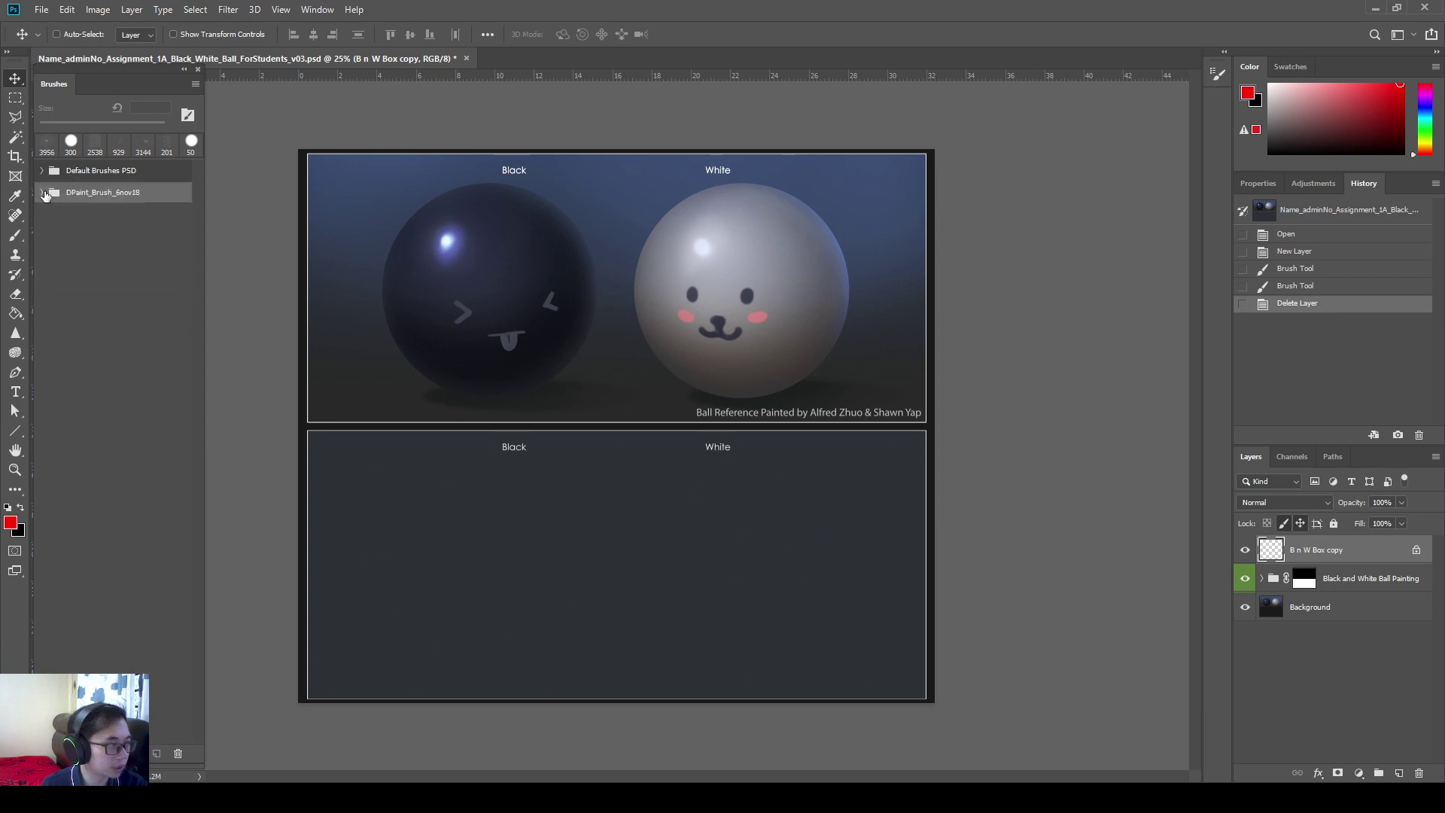
left_click(43, 193)
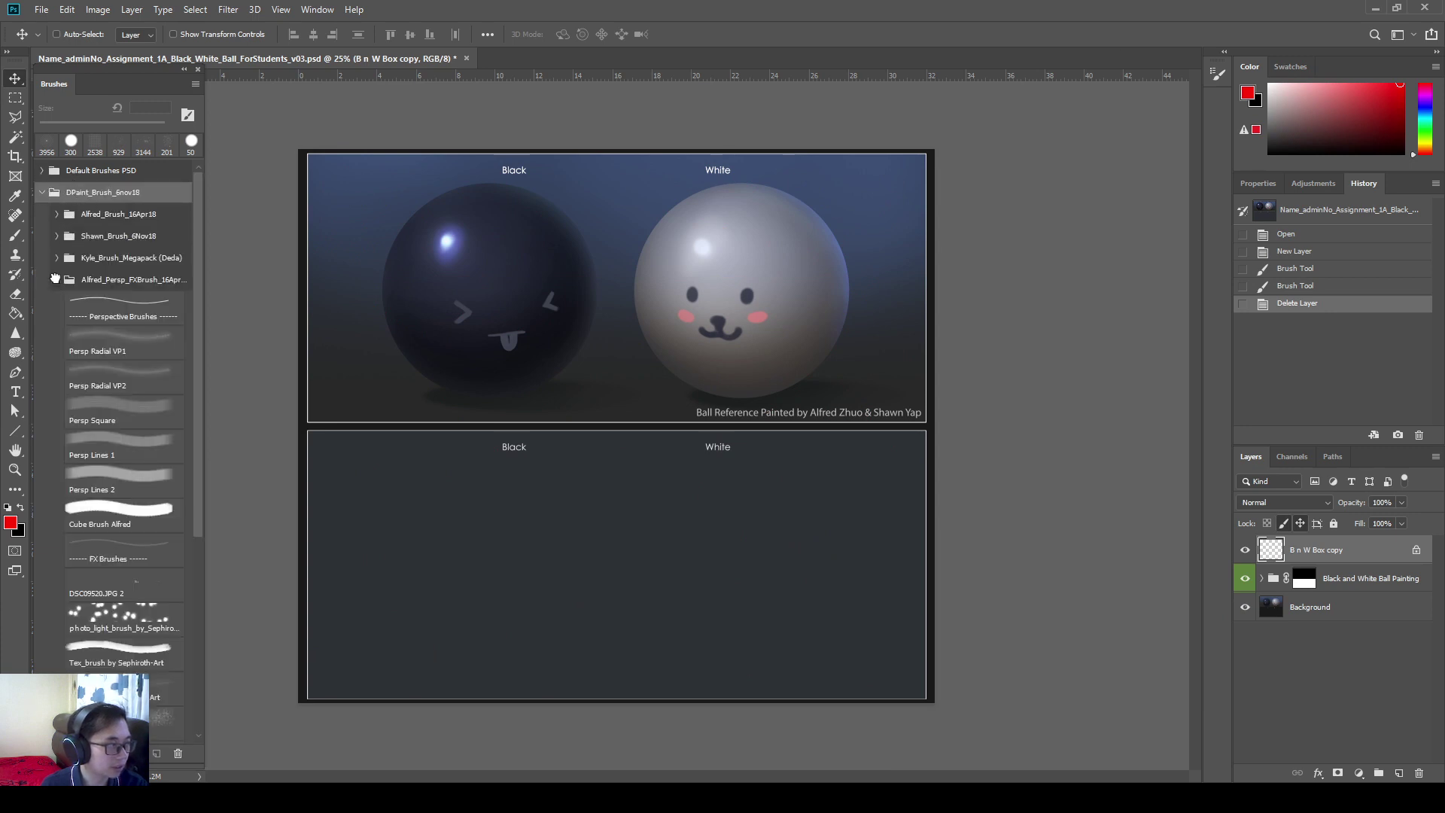
left_click(57, 279)
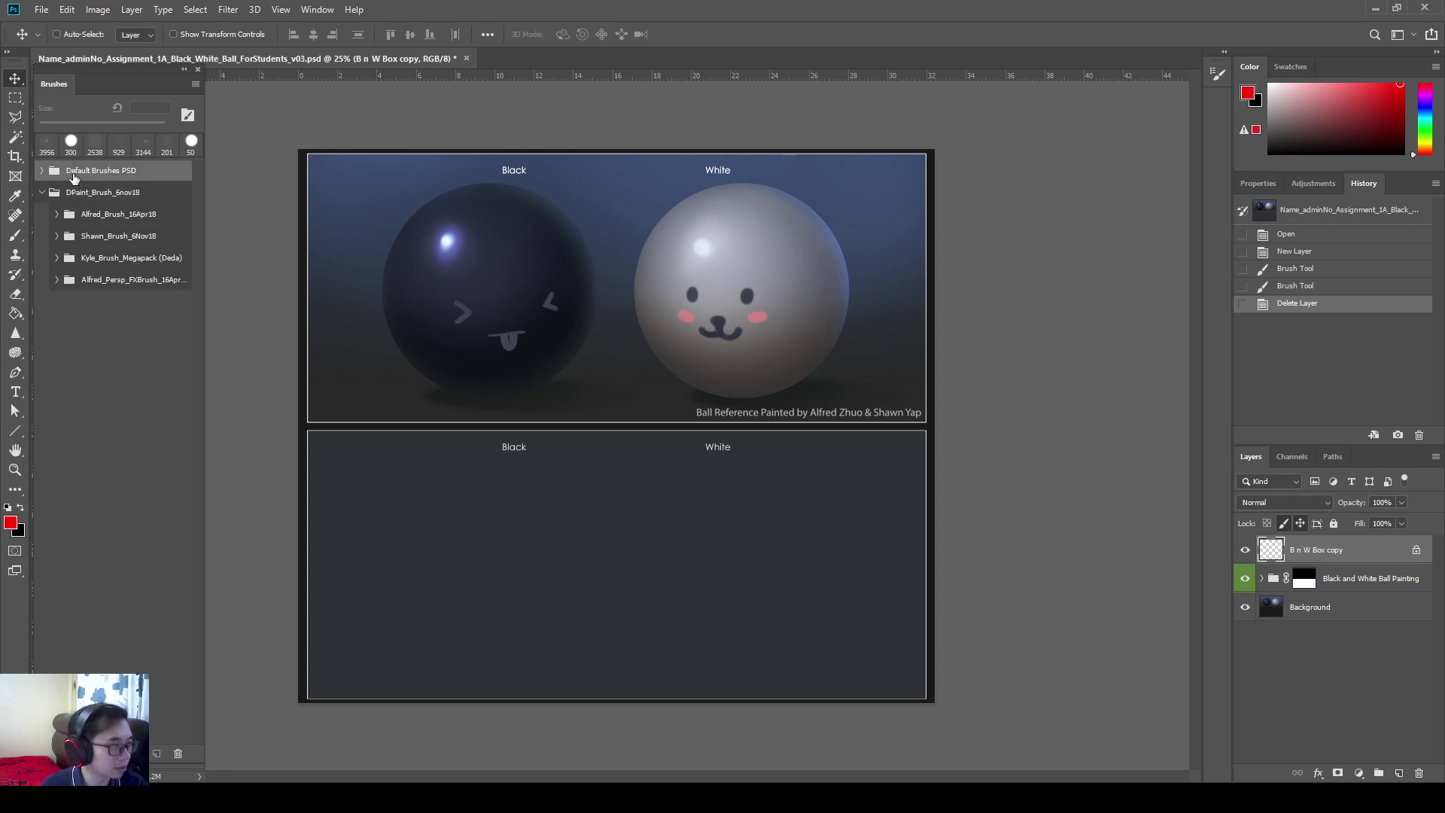
left_click_drag(74, 177, 146, 244)
- Expand Default Brushes PSD and its General Brushes folder within the DPaint group
left_click(120, 216)
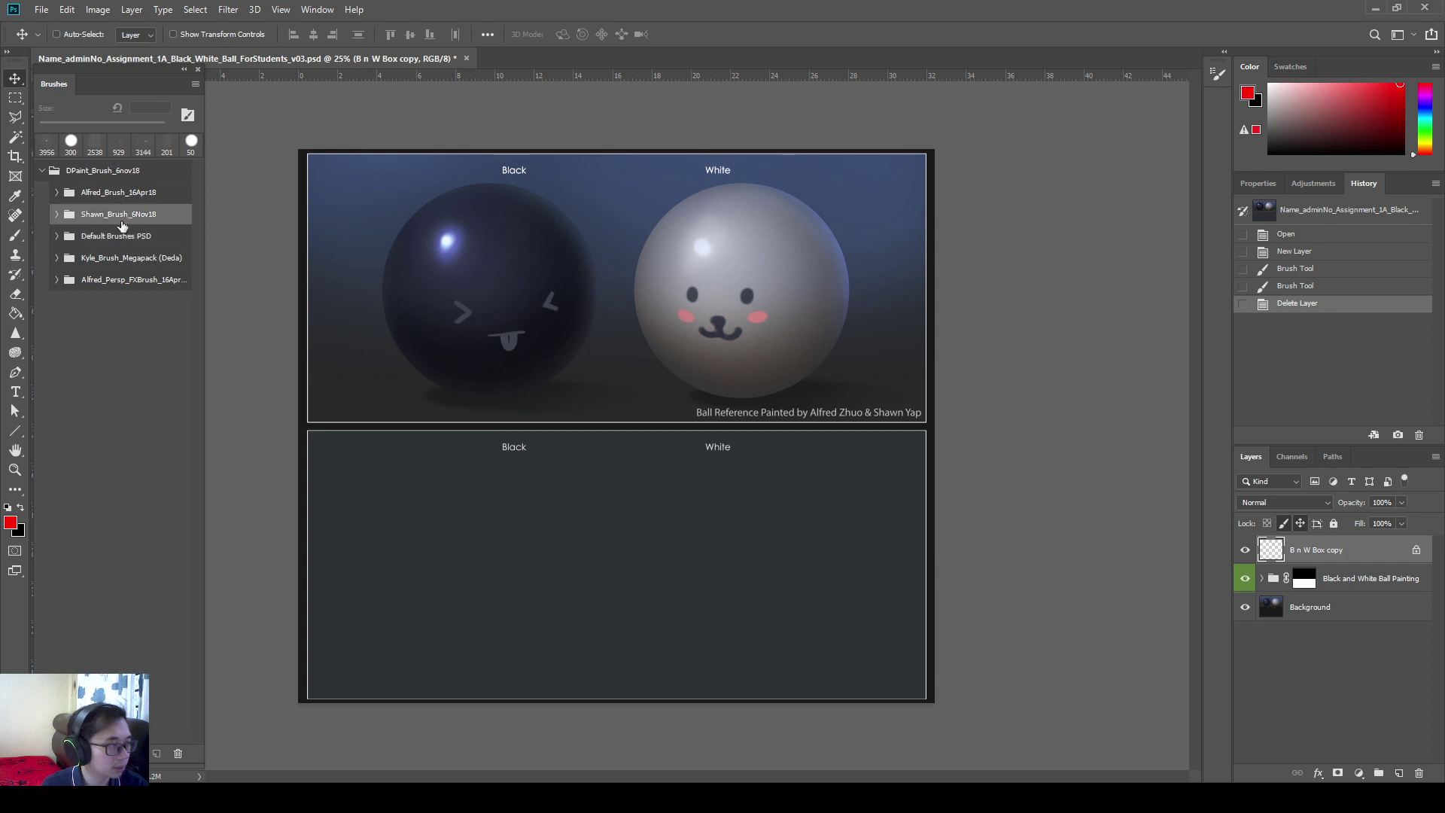
left_click(122, 235)
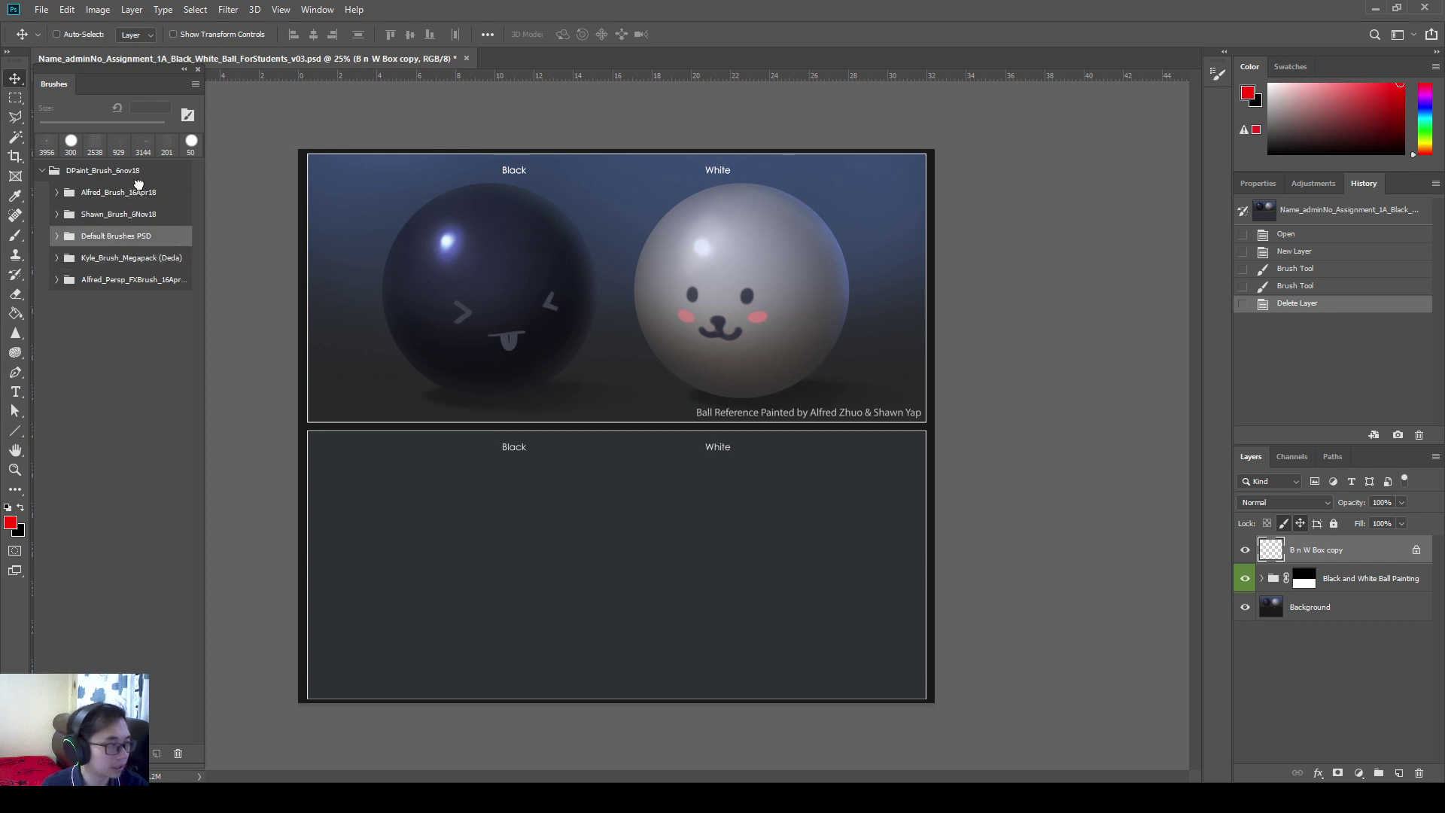
left_click(137, 188)
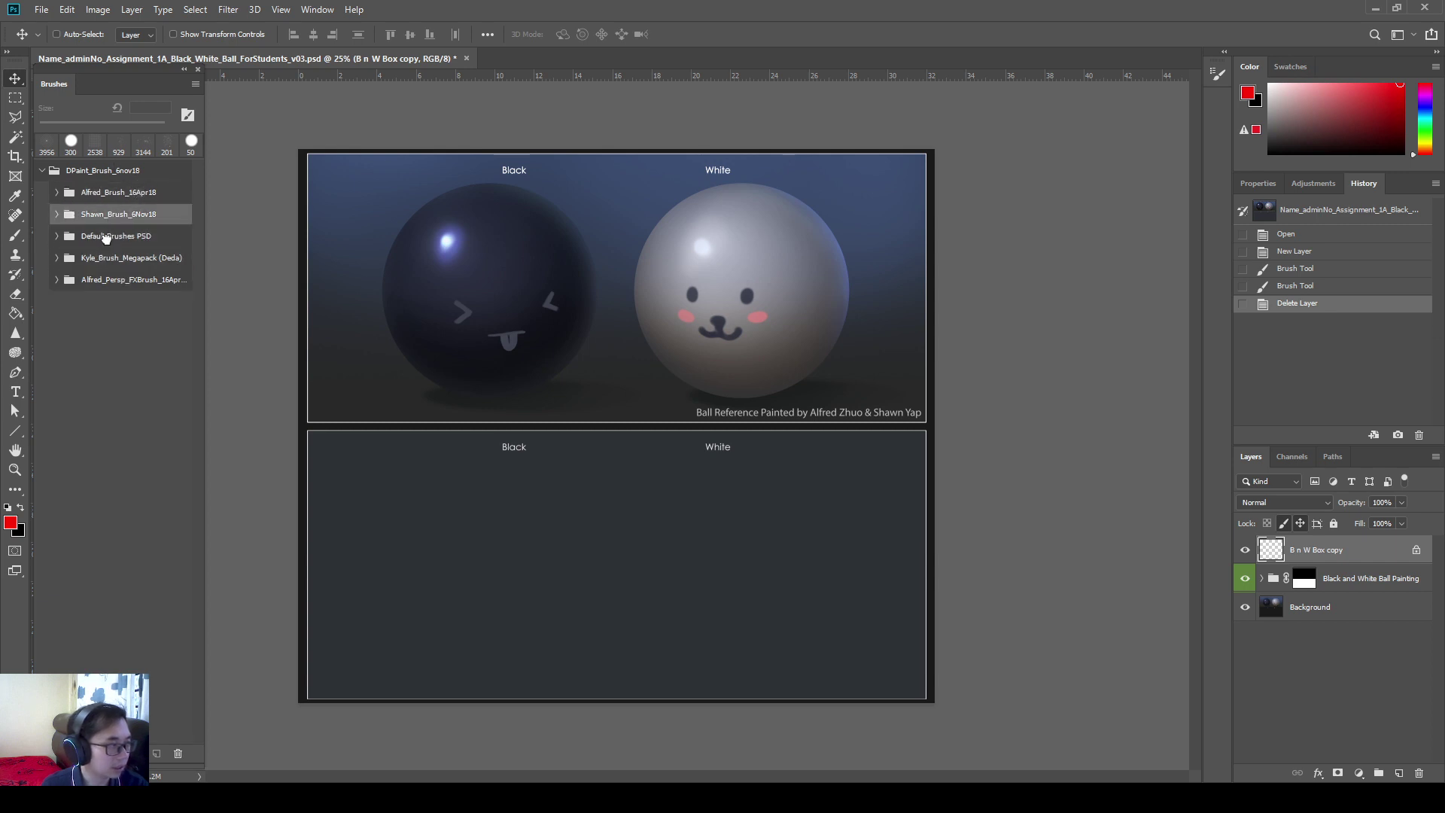
left_click(68, 240)
left_click(60, 237)
left_click(112, 265)
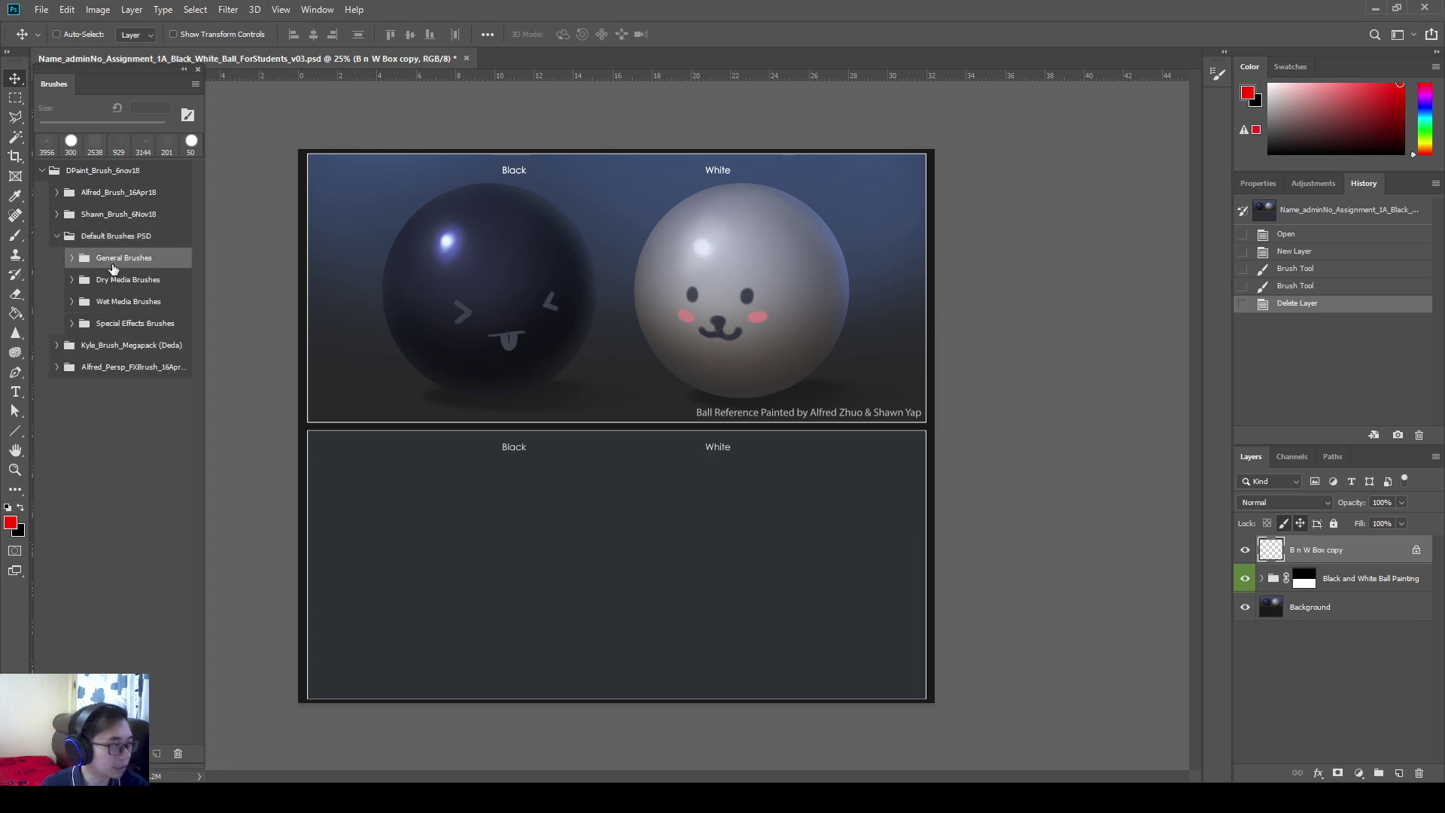
left_click(73, 258)
- With the Brush tool, choose the KYLE charcoal pencil from Dry Media Brushes and fold the folders
key("b")
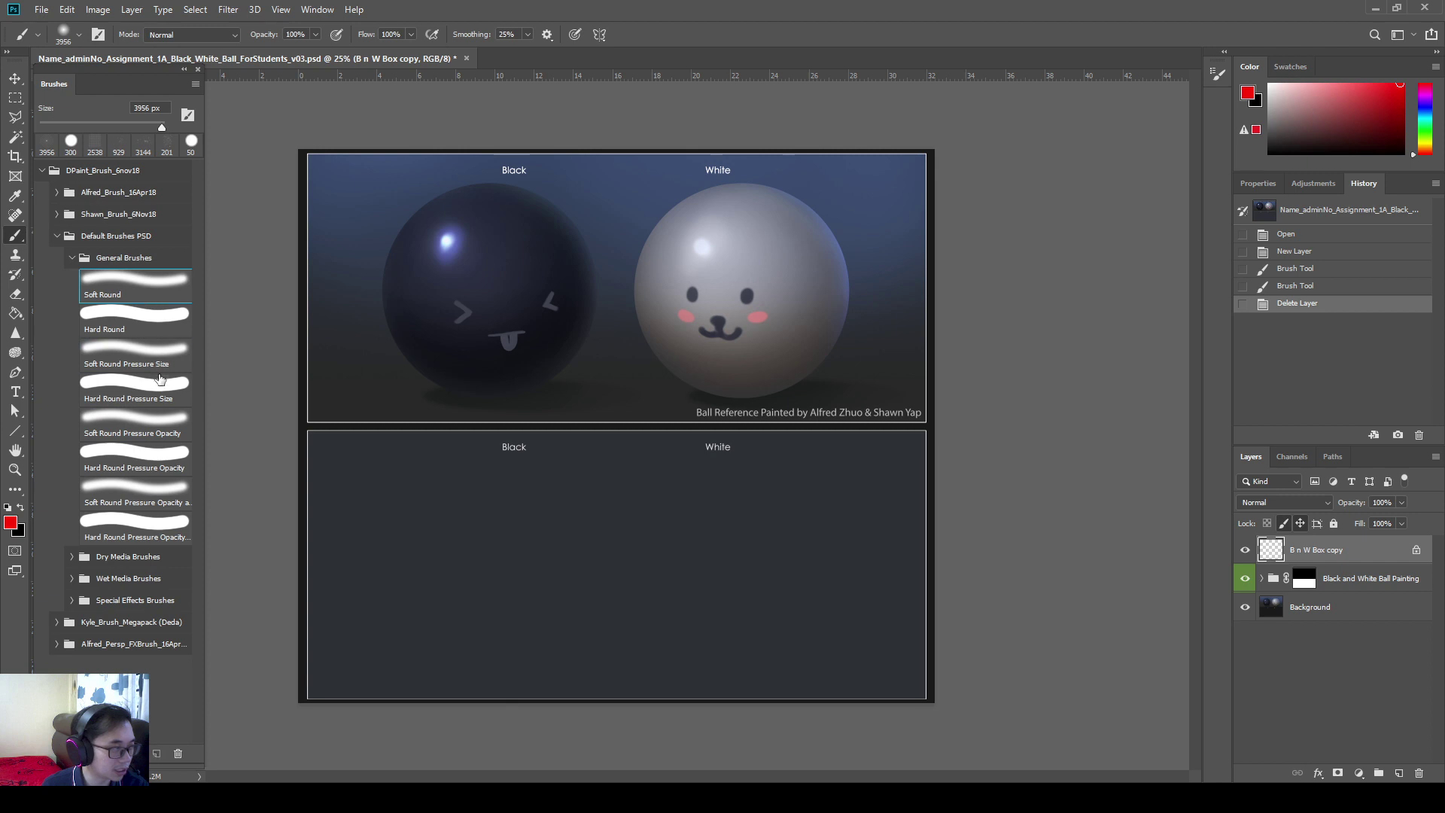
left_click(159, 455)
left_click(74, 557)
left_click(134, 652)
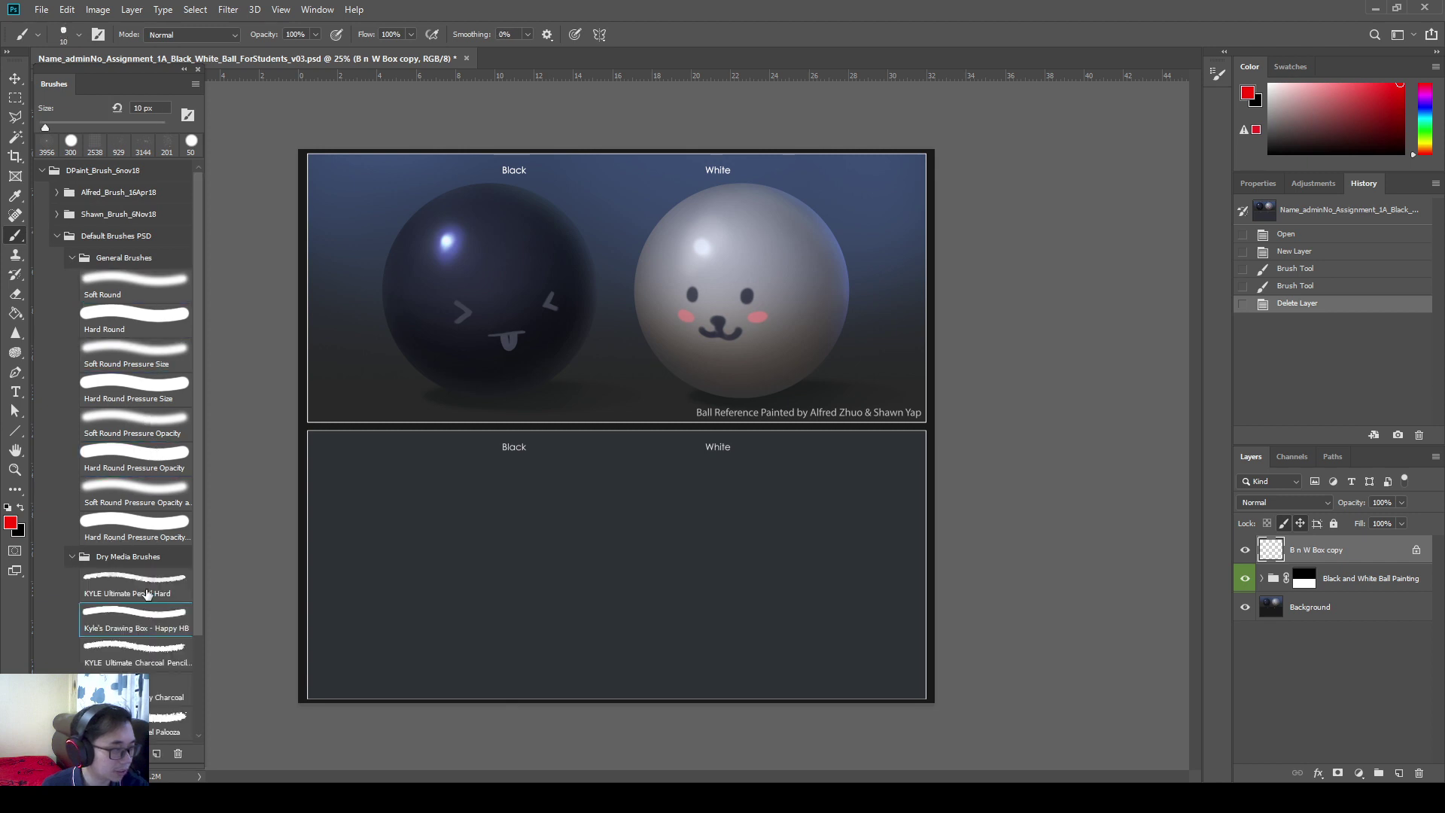
left_click(73, 557)
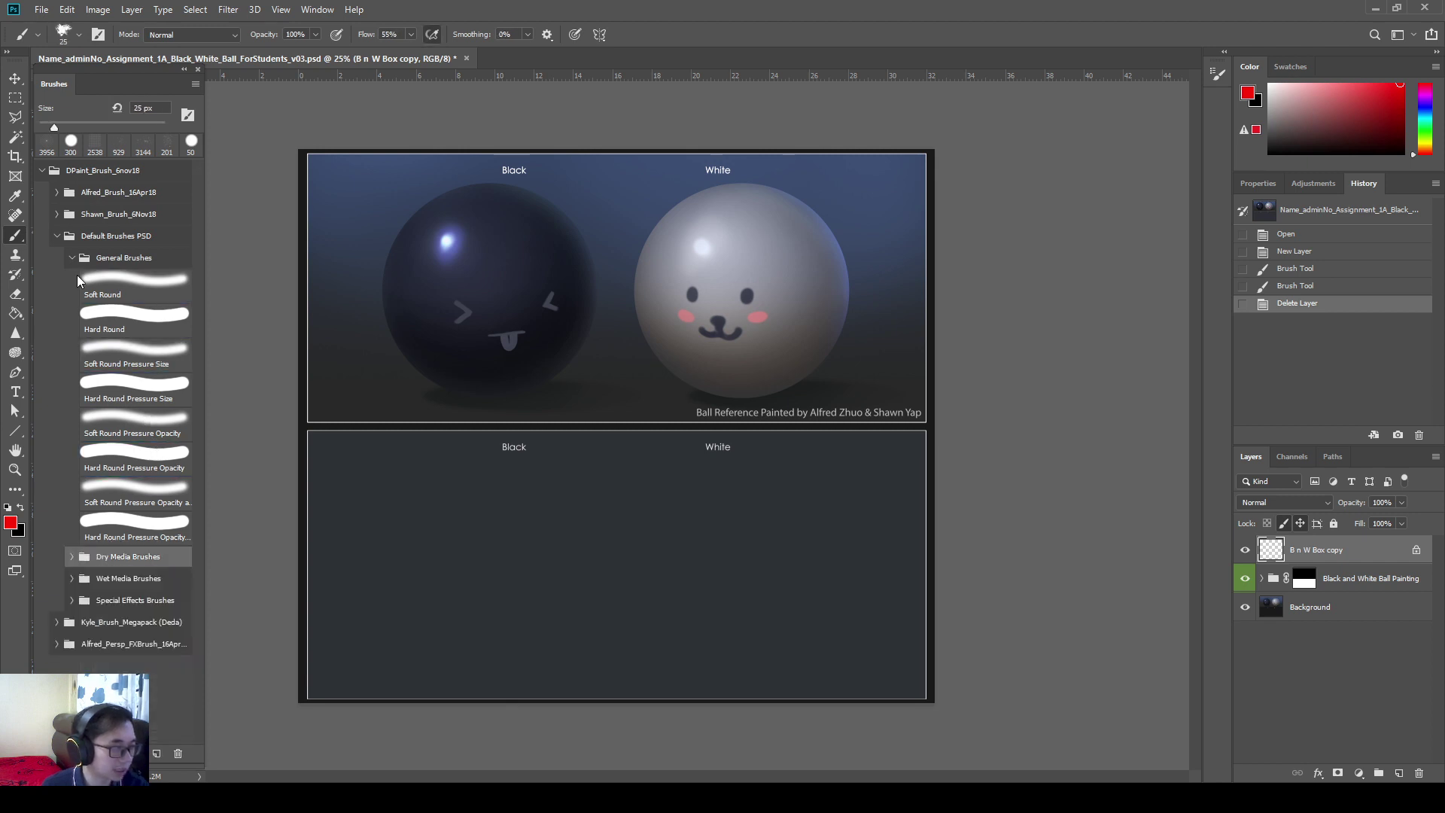
left_click(73, 259)
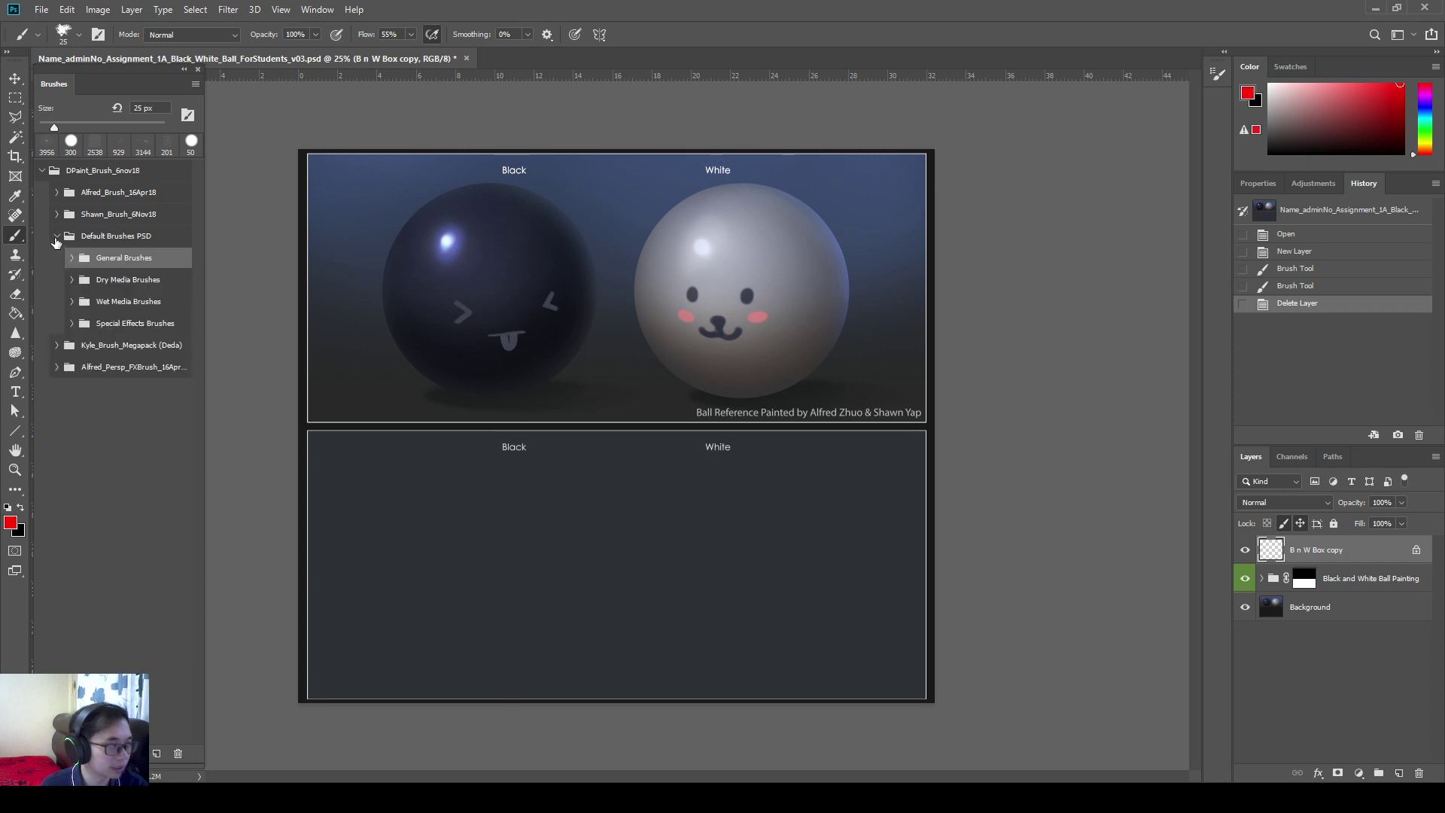
left_click(56, 236)
left_click(56, 193)
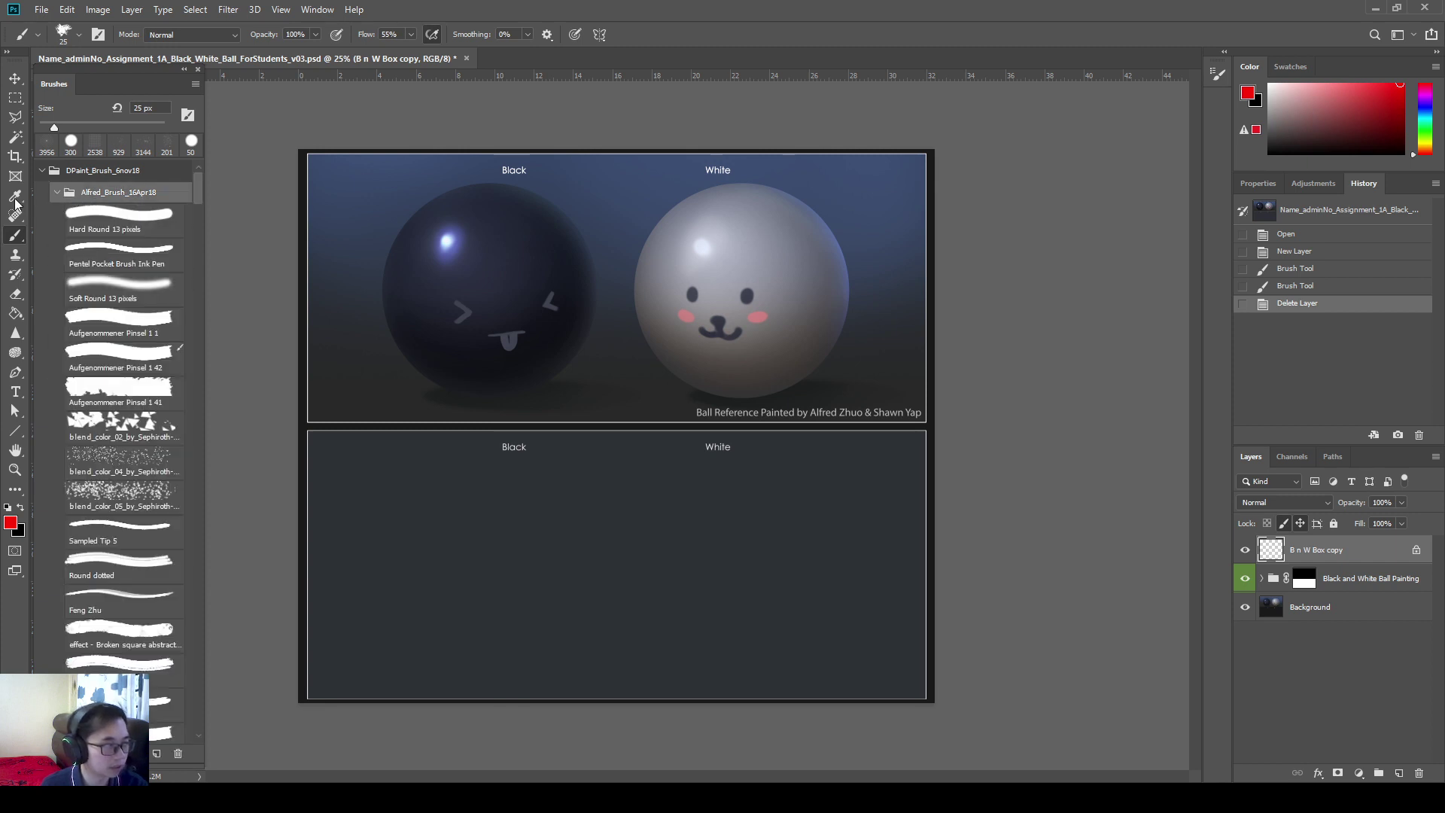
- Collapse the Alfred_Brush_16Apr18 and Default Brushes PSD folders
left_click(58, 193)
left_click(58, 237)
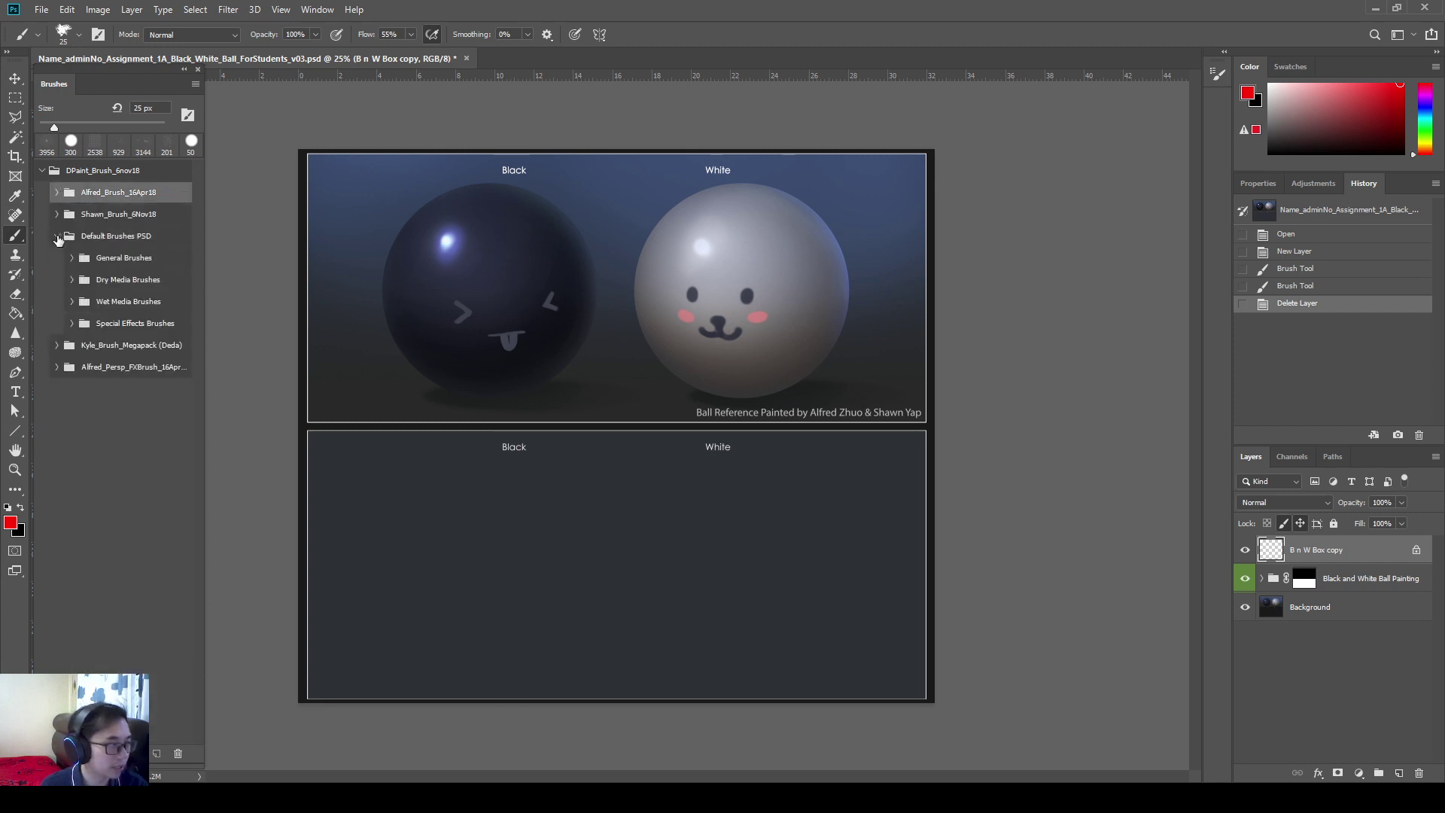
left_click(57, 237)
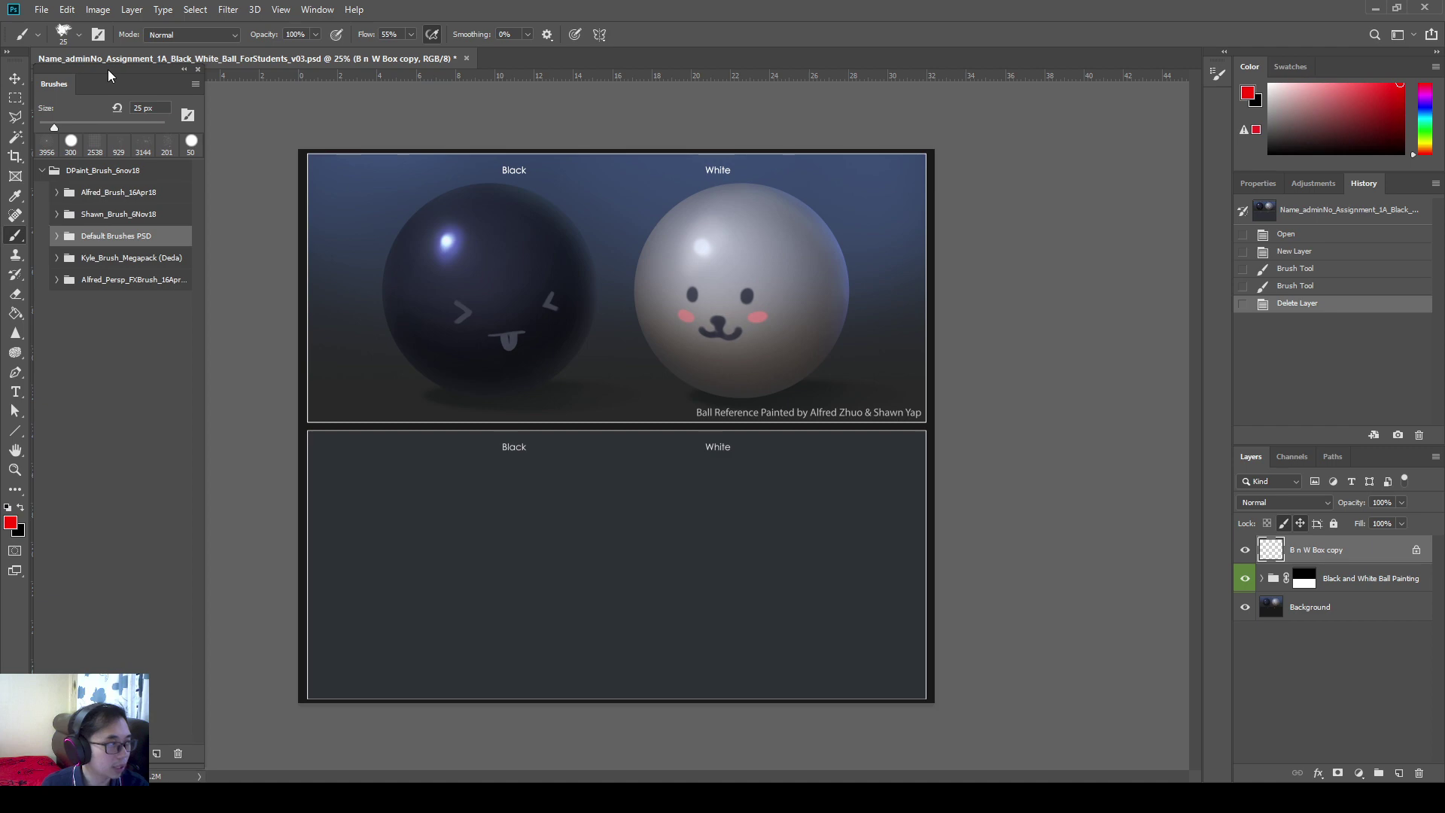
left_click(75, 9)
left_click(75, 9)
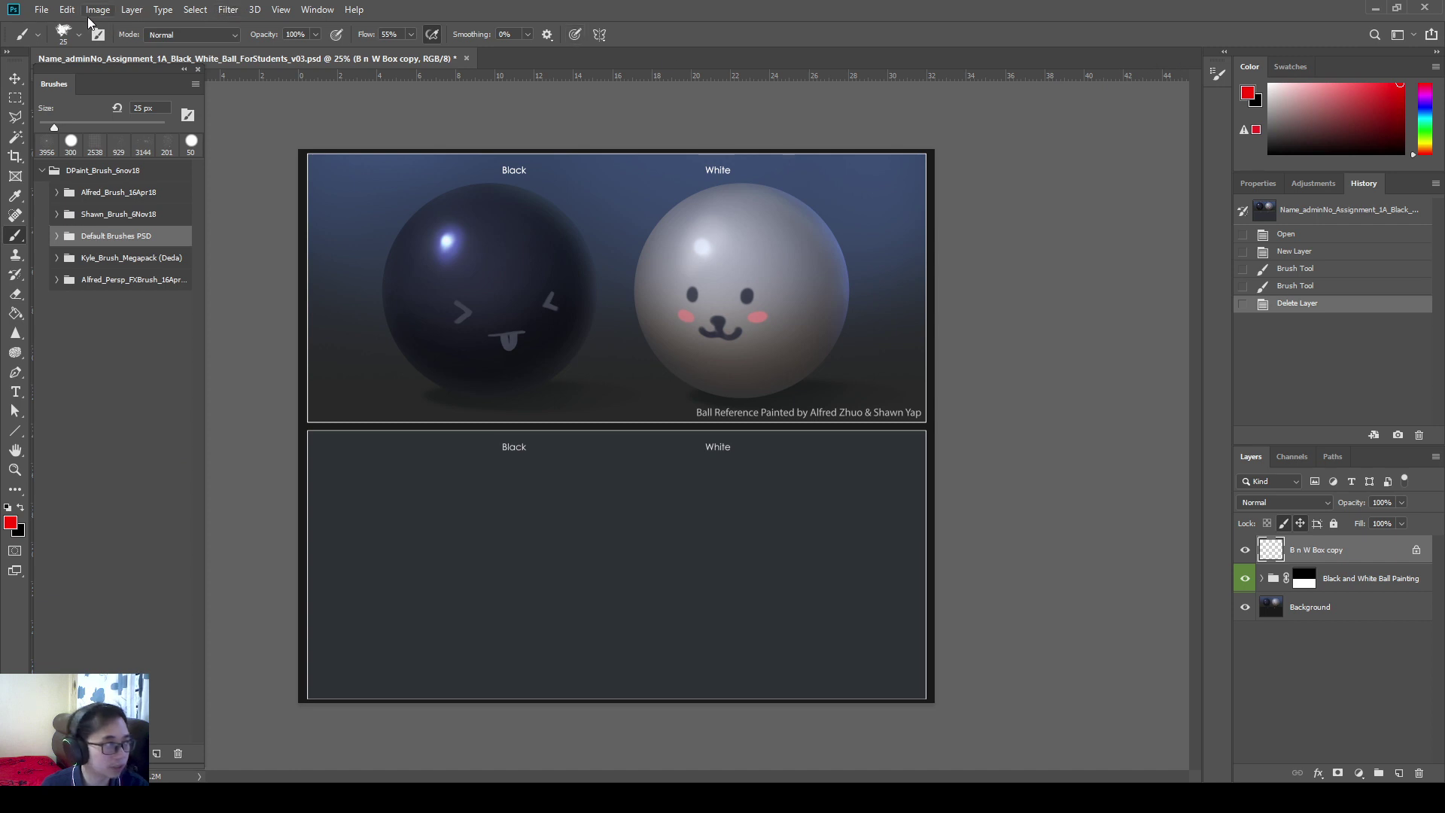
- Quit Photoshop, answering No to saving the ball document
left_click(1424, 8)
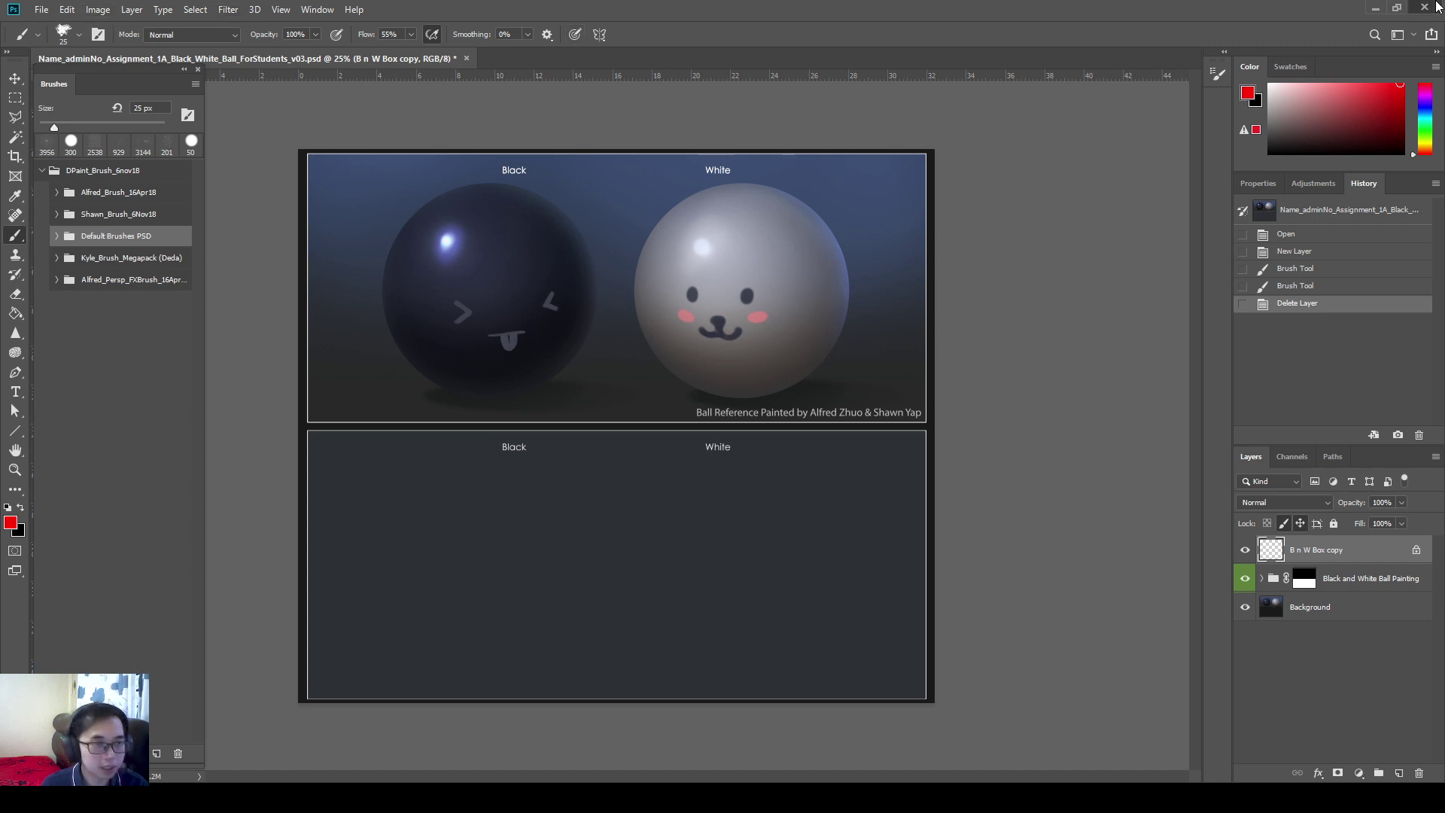
left_click_drag(713, 245, 698, 274)
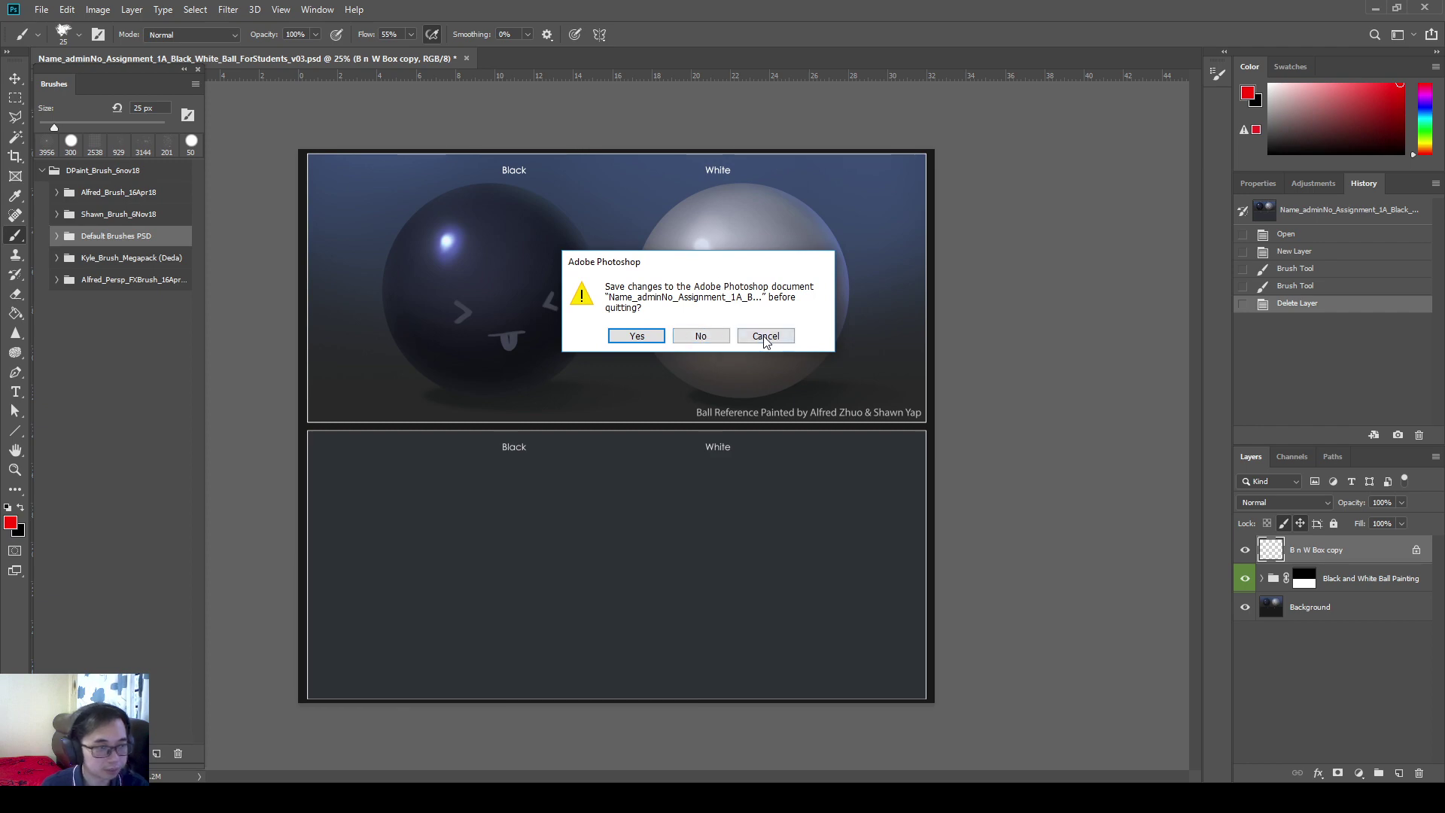
left_click(700, 335)
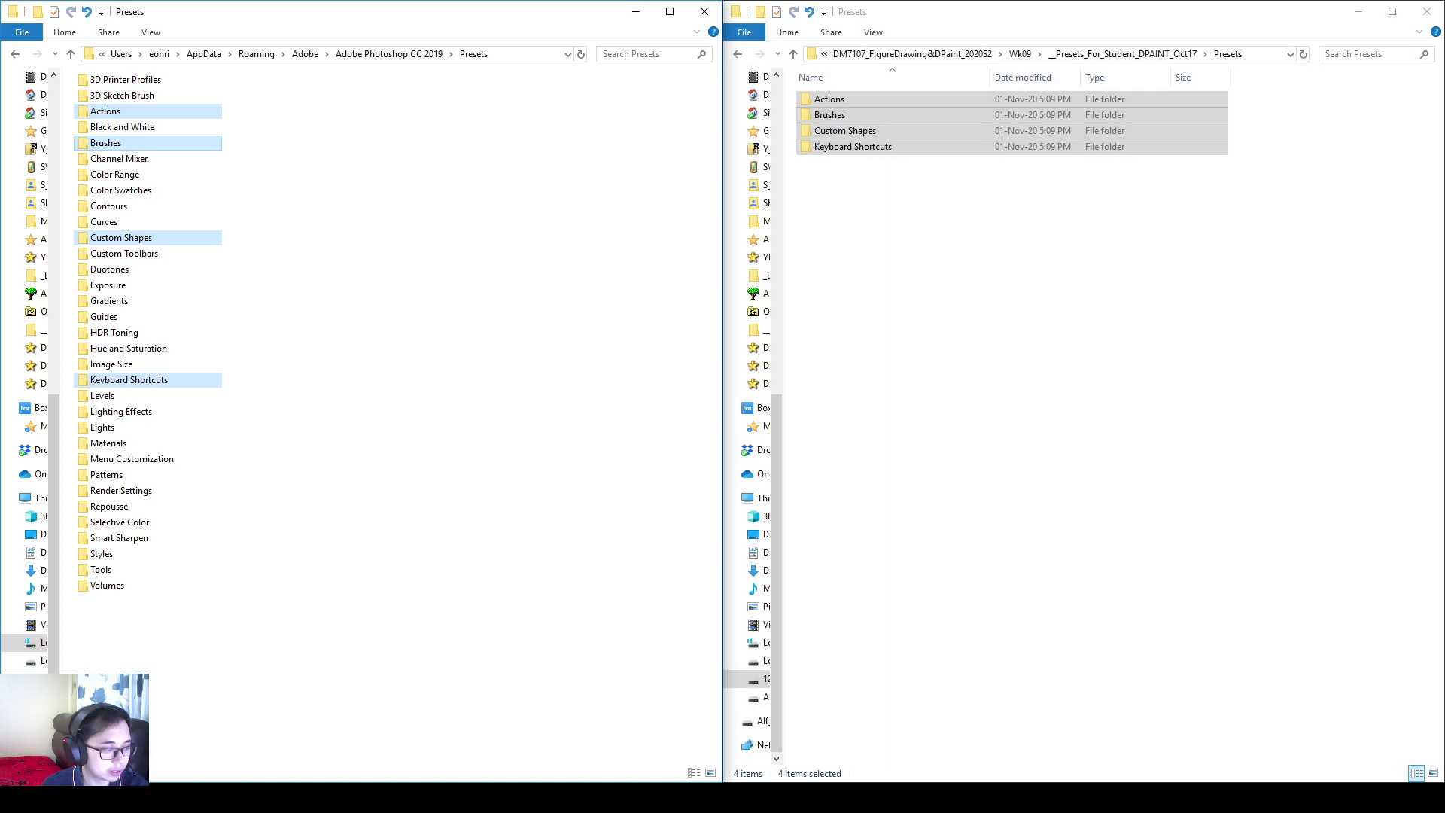
- Relaunch Photoshop from Start and open the student Presets folder in File Explorer
key("super")
left_click(360, 596)
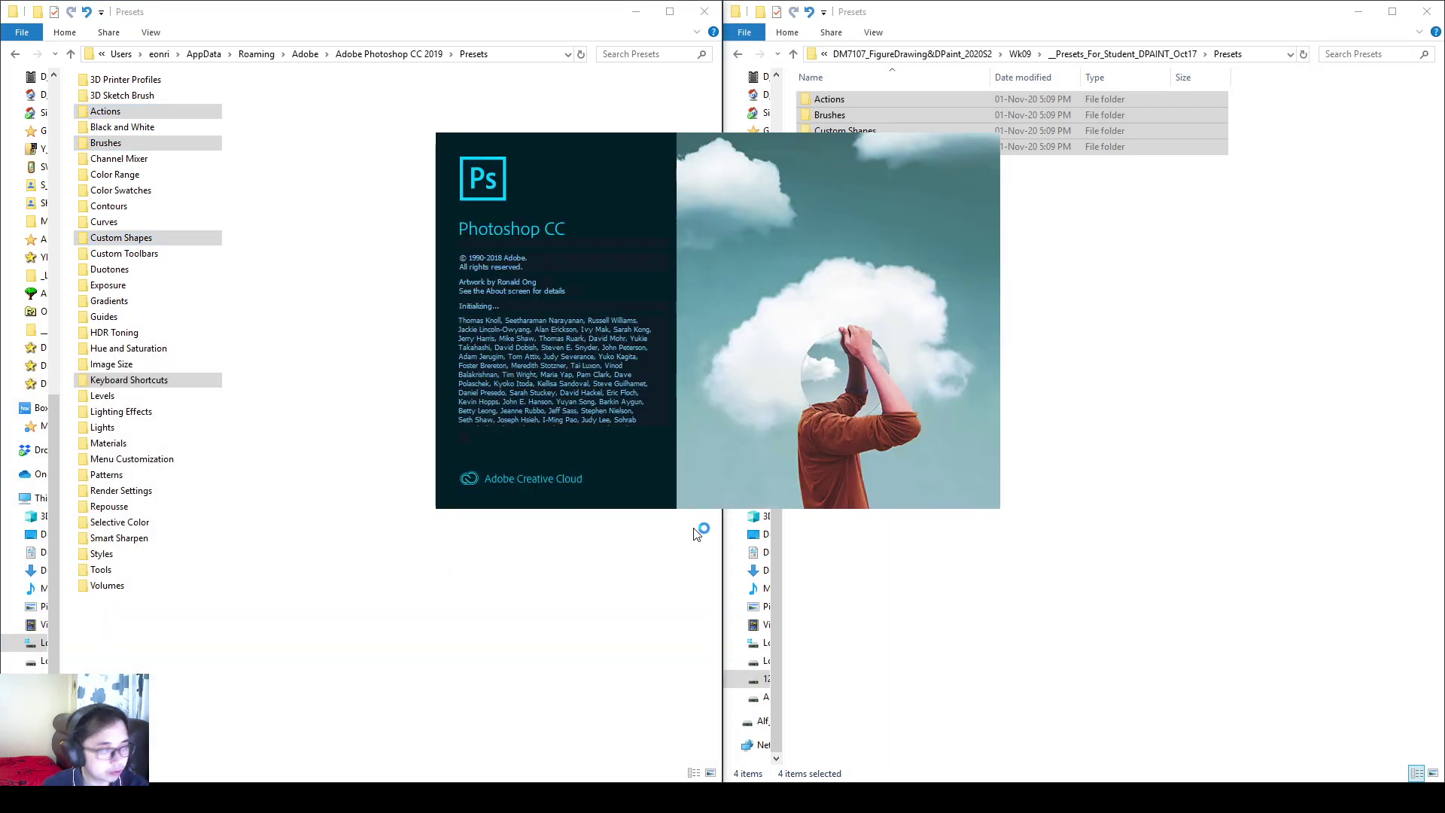
left_click(1073, 371)
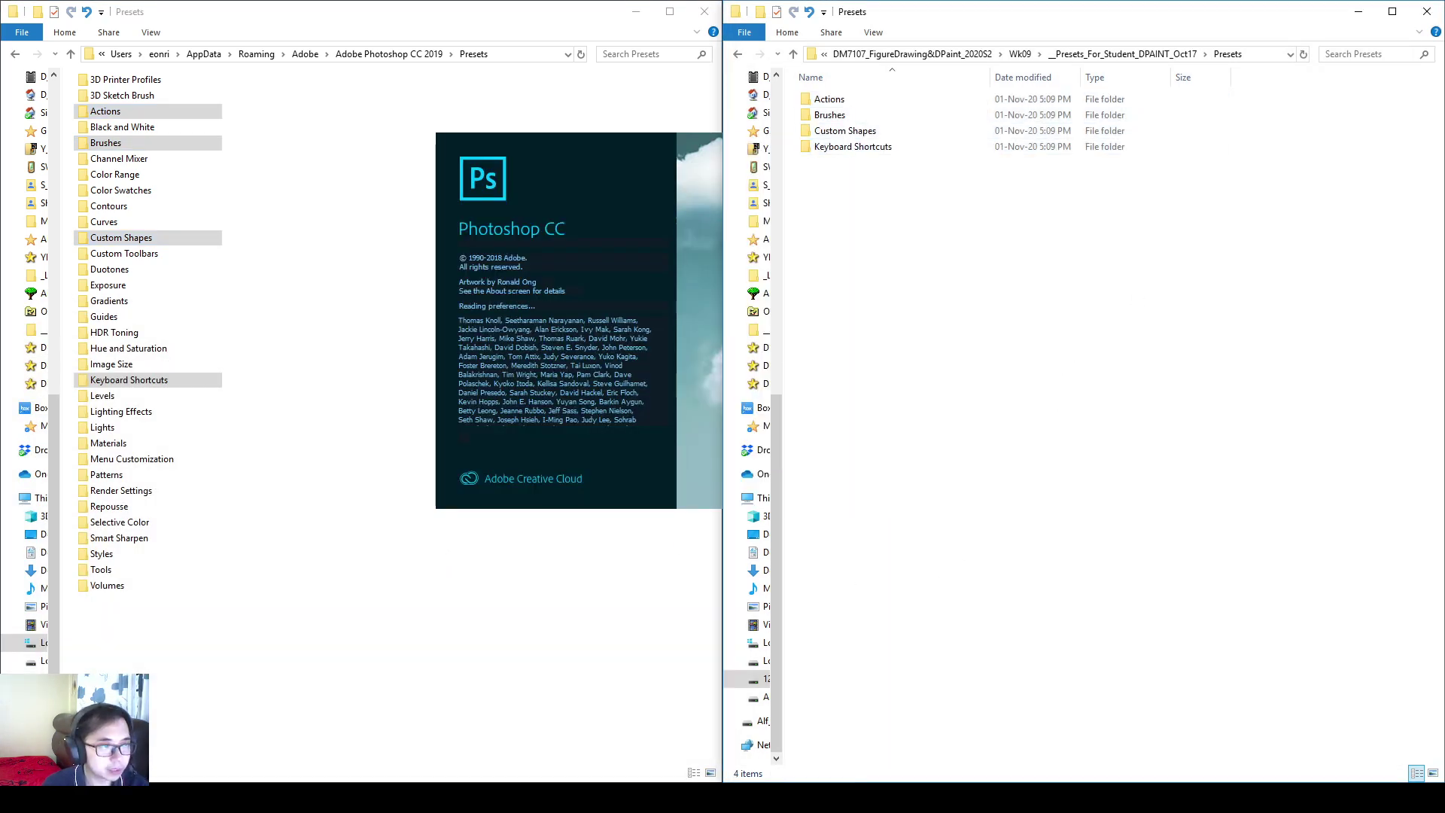
left_click(632, 99)
left_click(1174, 57)
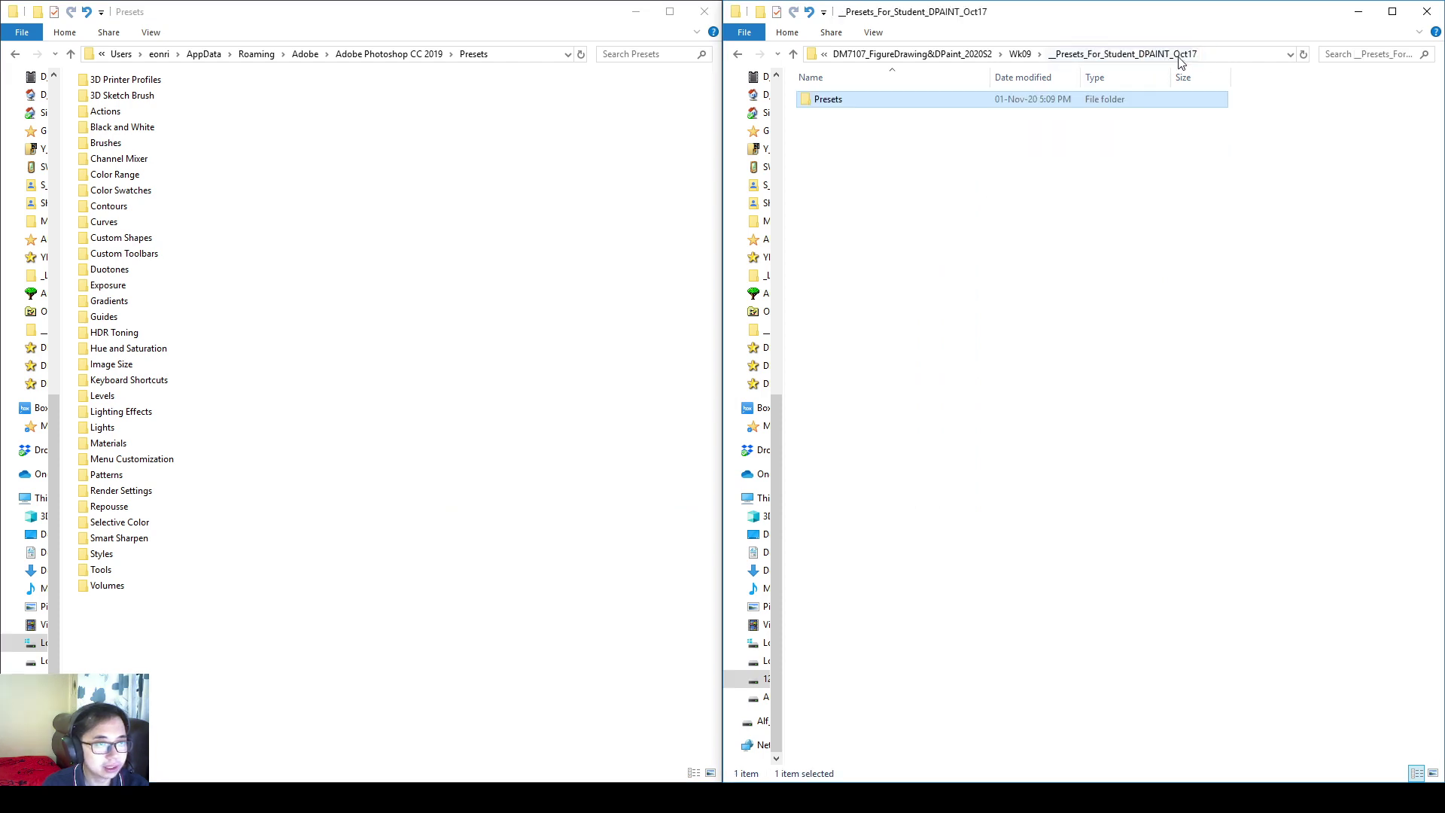
double_click(1001, 110)
- Copy all four preset folders into Photoshop CC 2019's Presets, skipping existing files
key("ctrl+a")
right_click(883, 139)
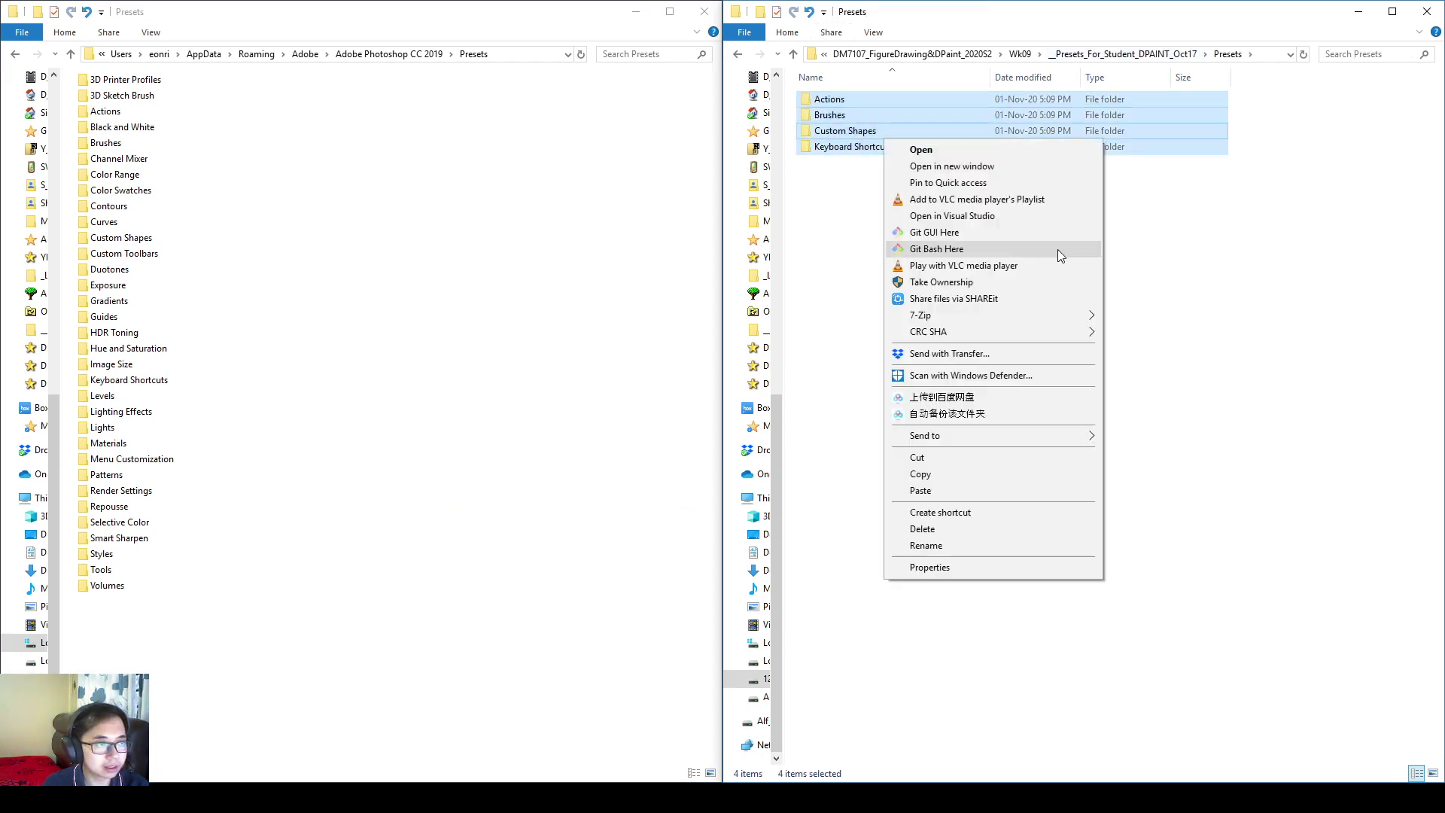
left_click(920, 473)
right_click(236, 669)
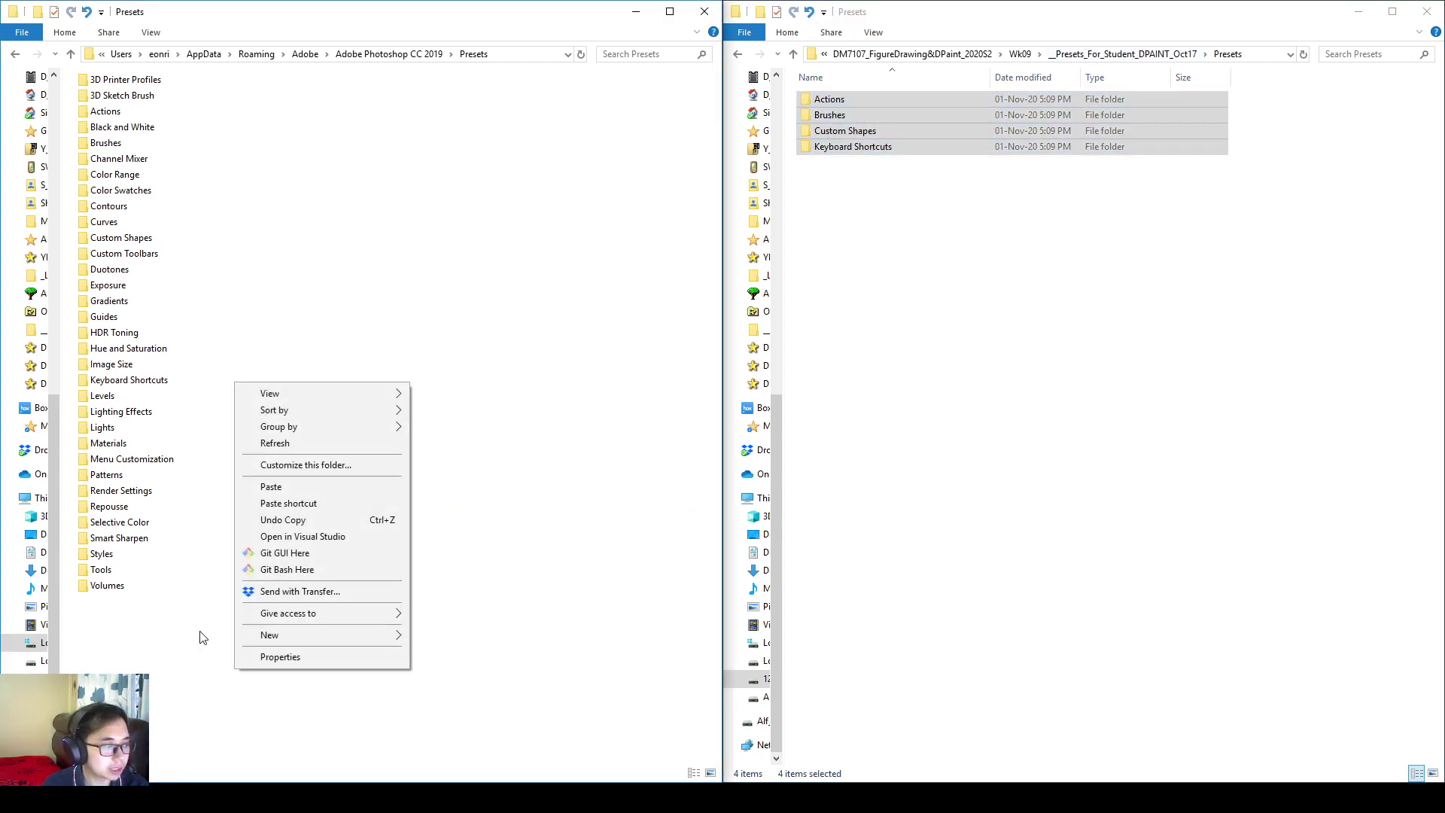
left_click(256, 487)
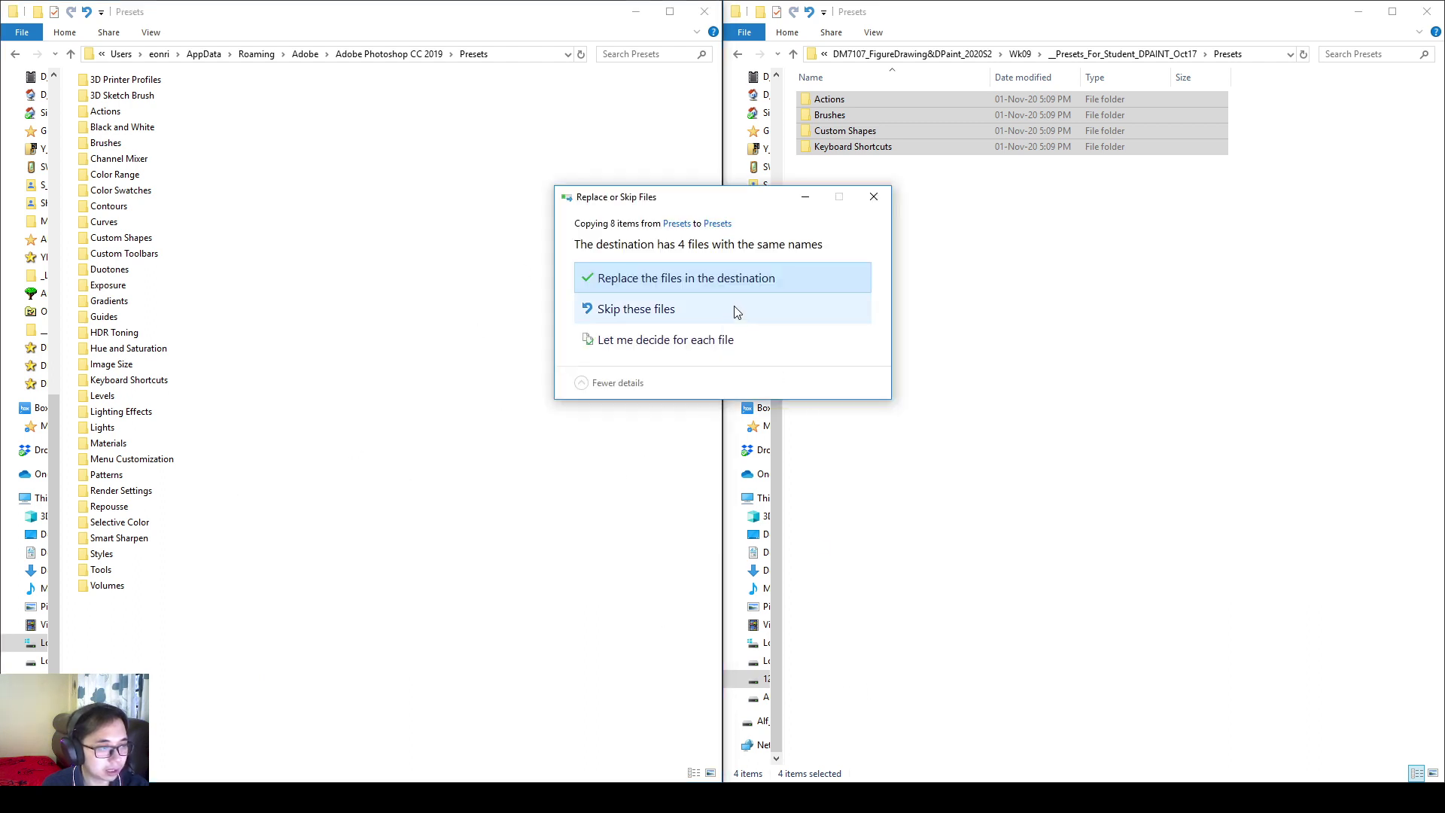
left_click(826, 310)
left_click(1159, 377)
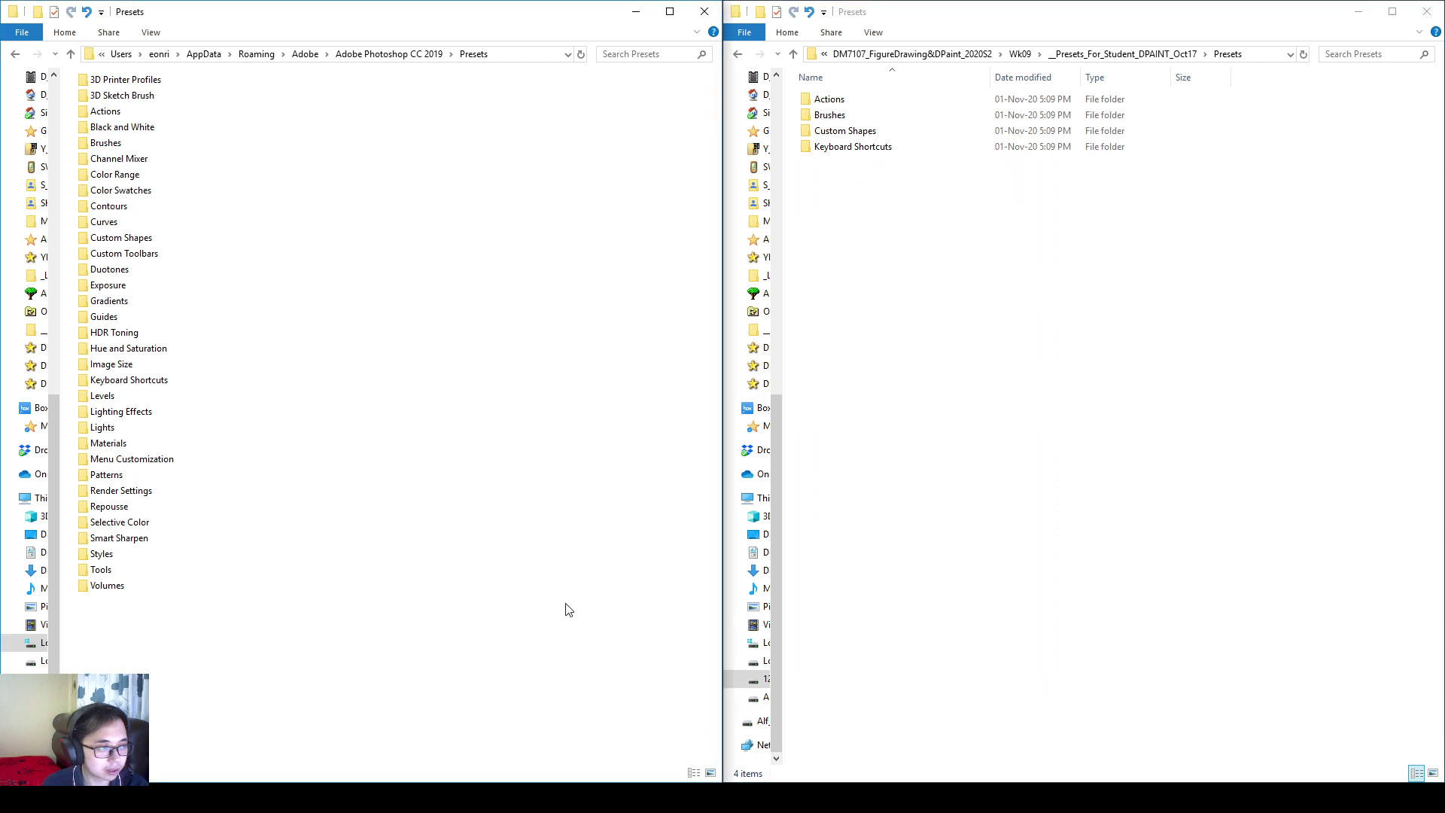
key("alt+Tab")
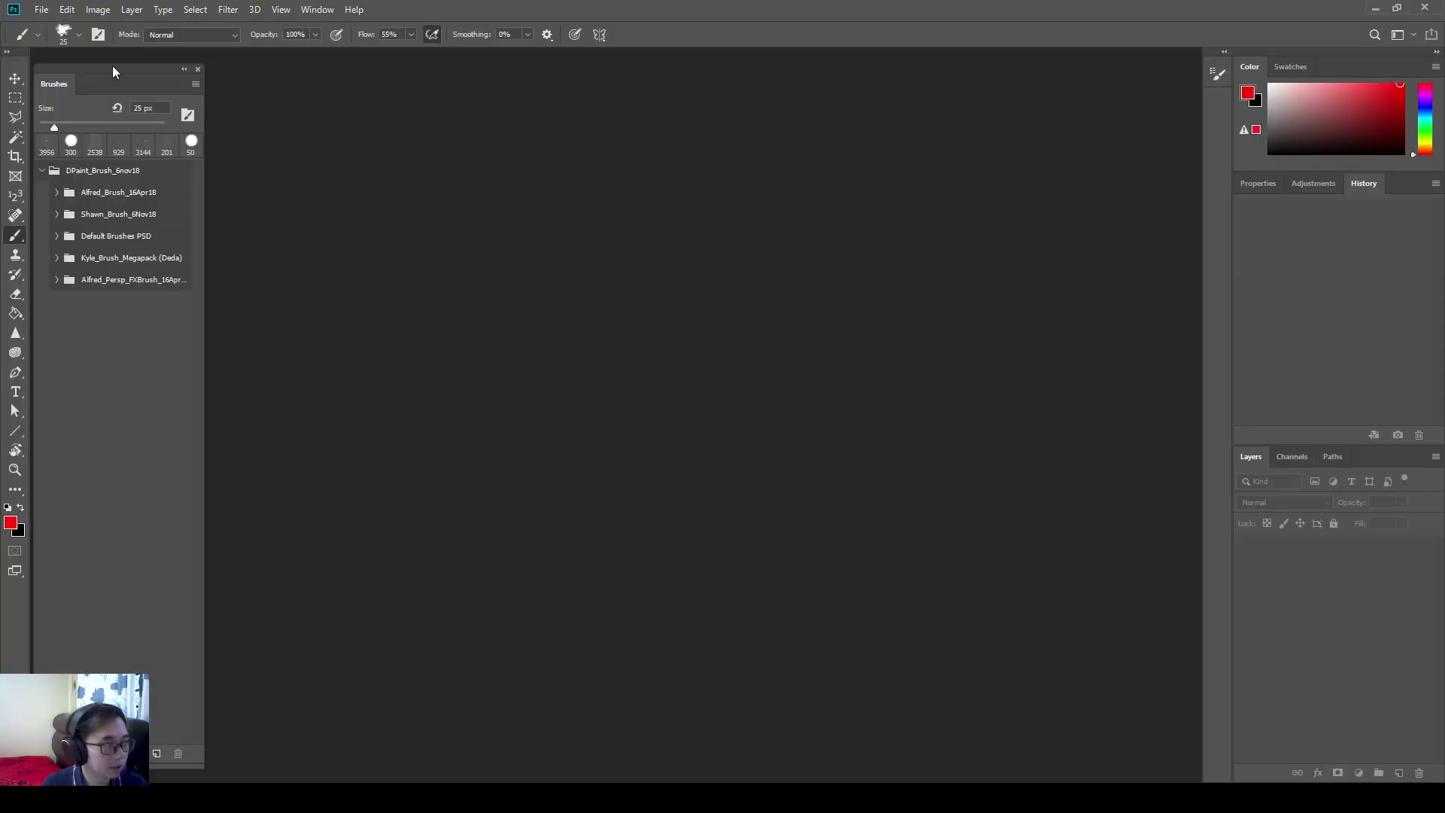
- Reopen the ball-painting assignment .psd from the Wk09 folder in Photoshop
left_click_drag(119, 58, 117, 74)
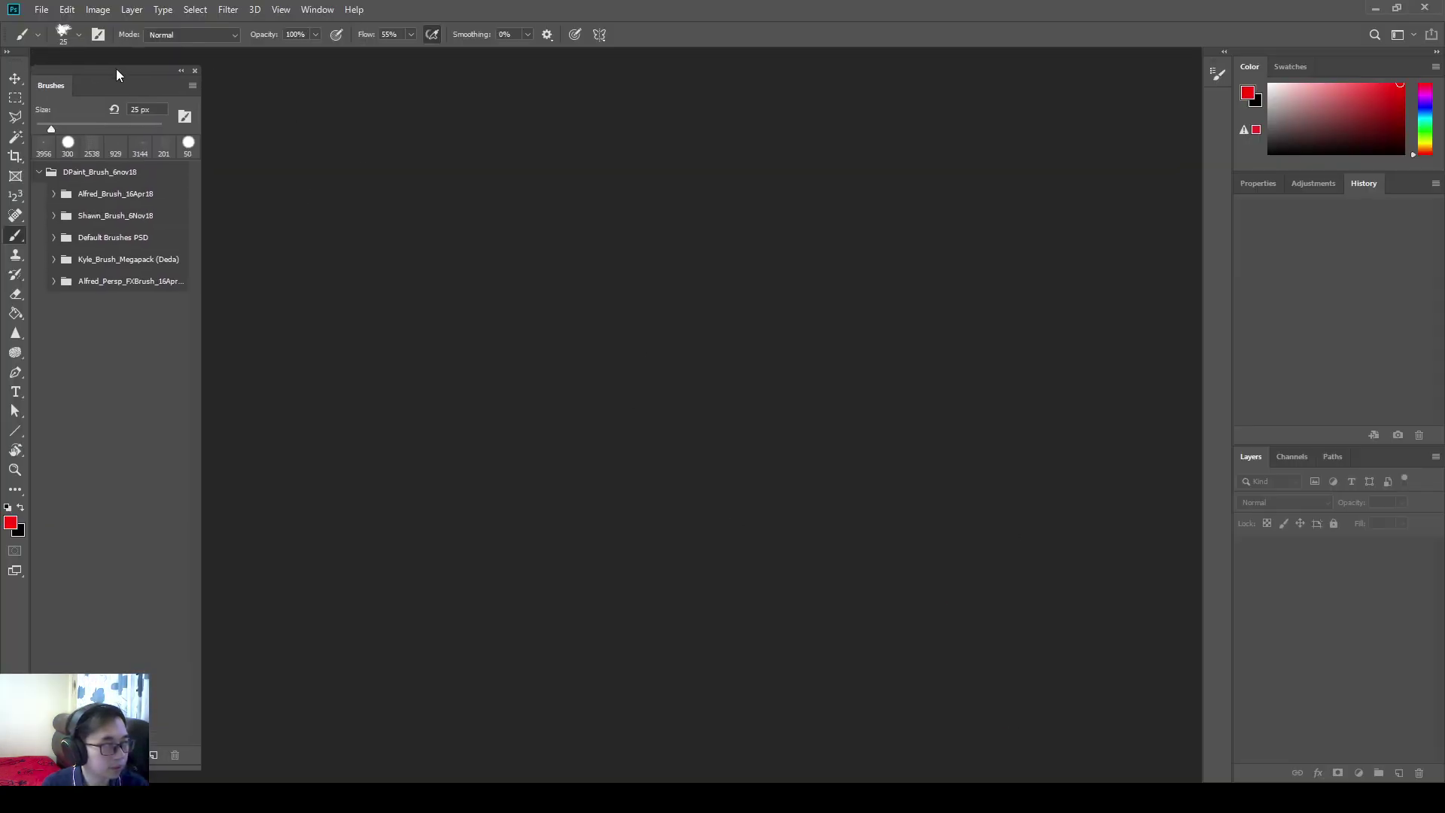
key("alt+Tab")
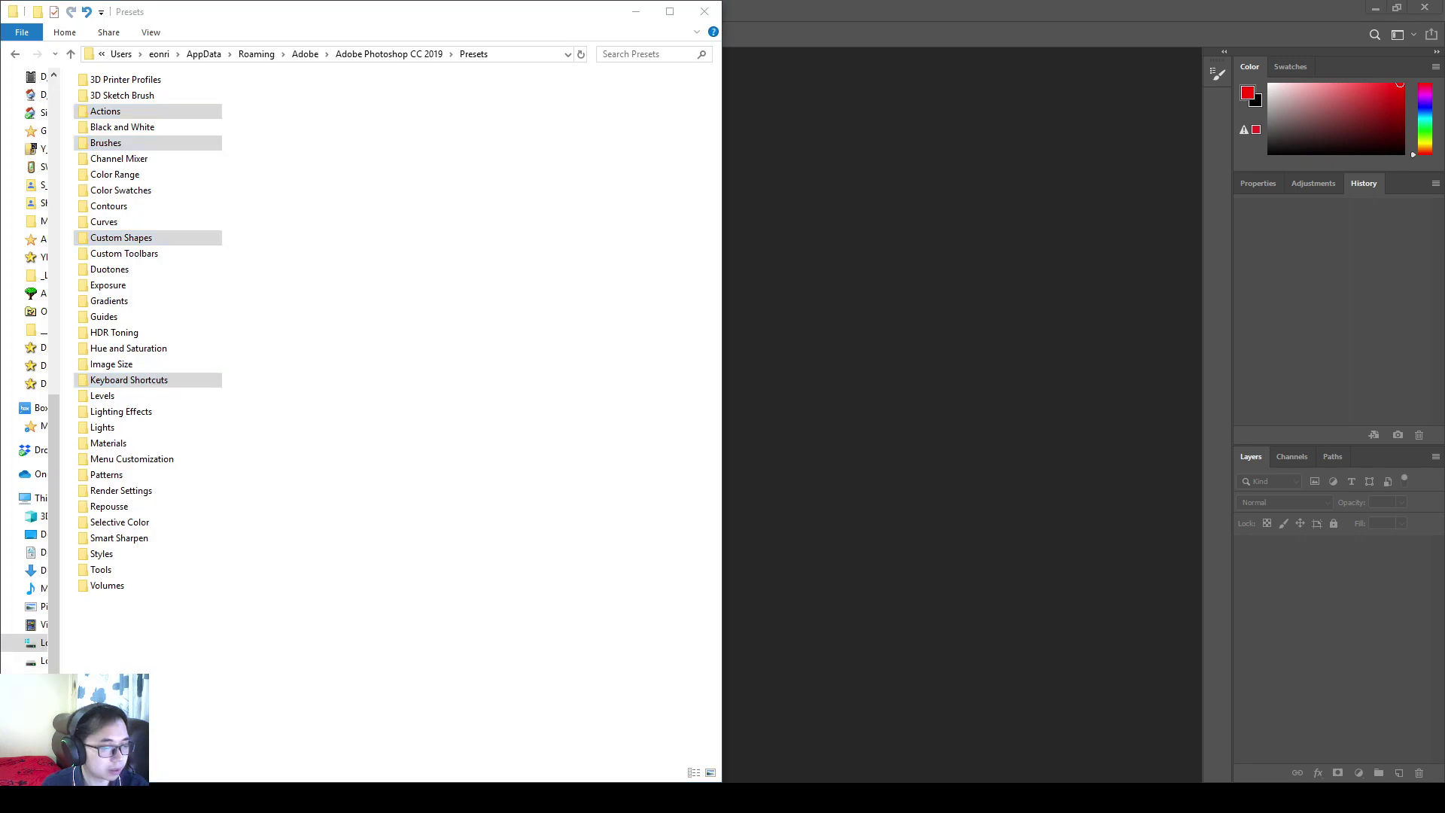
key("alt+Tab")
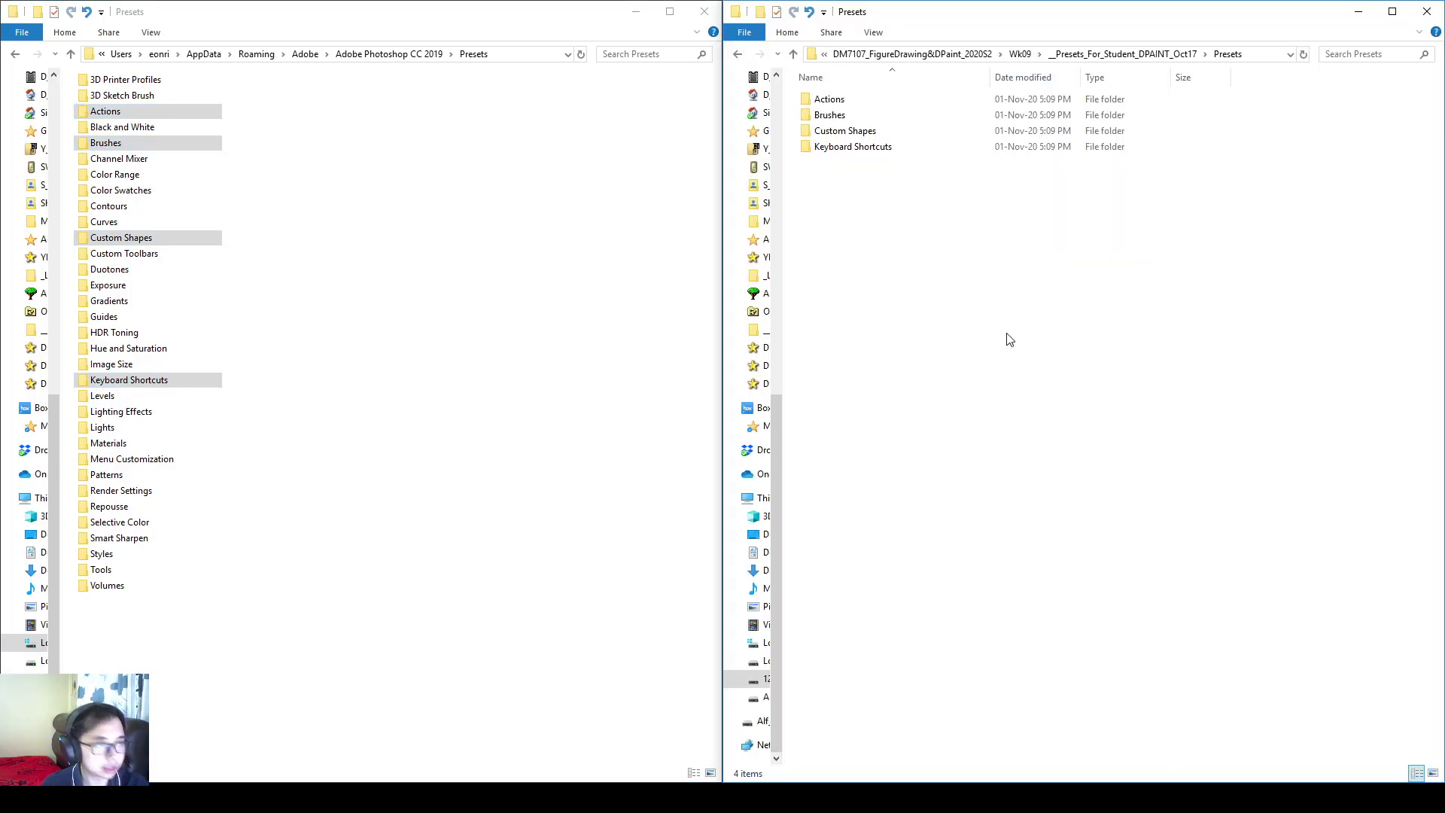
key("alt+Up")
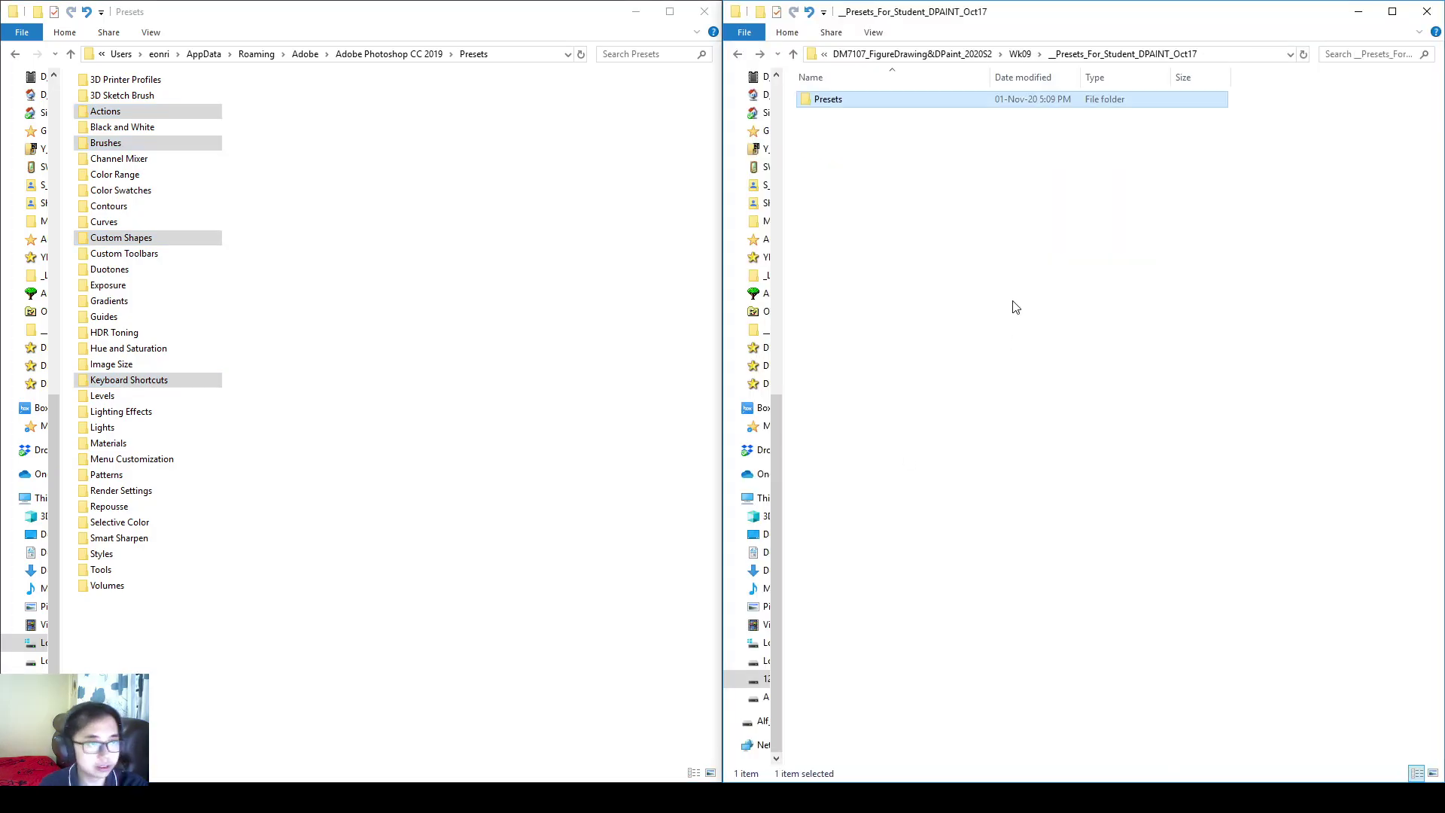
left_click(1020, 53)
left_click(906, 98)
key("alt+Tab")
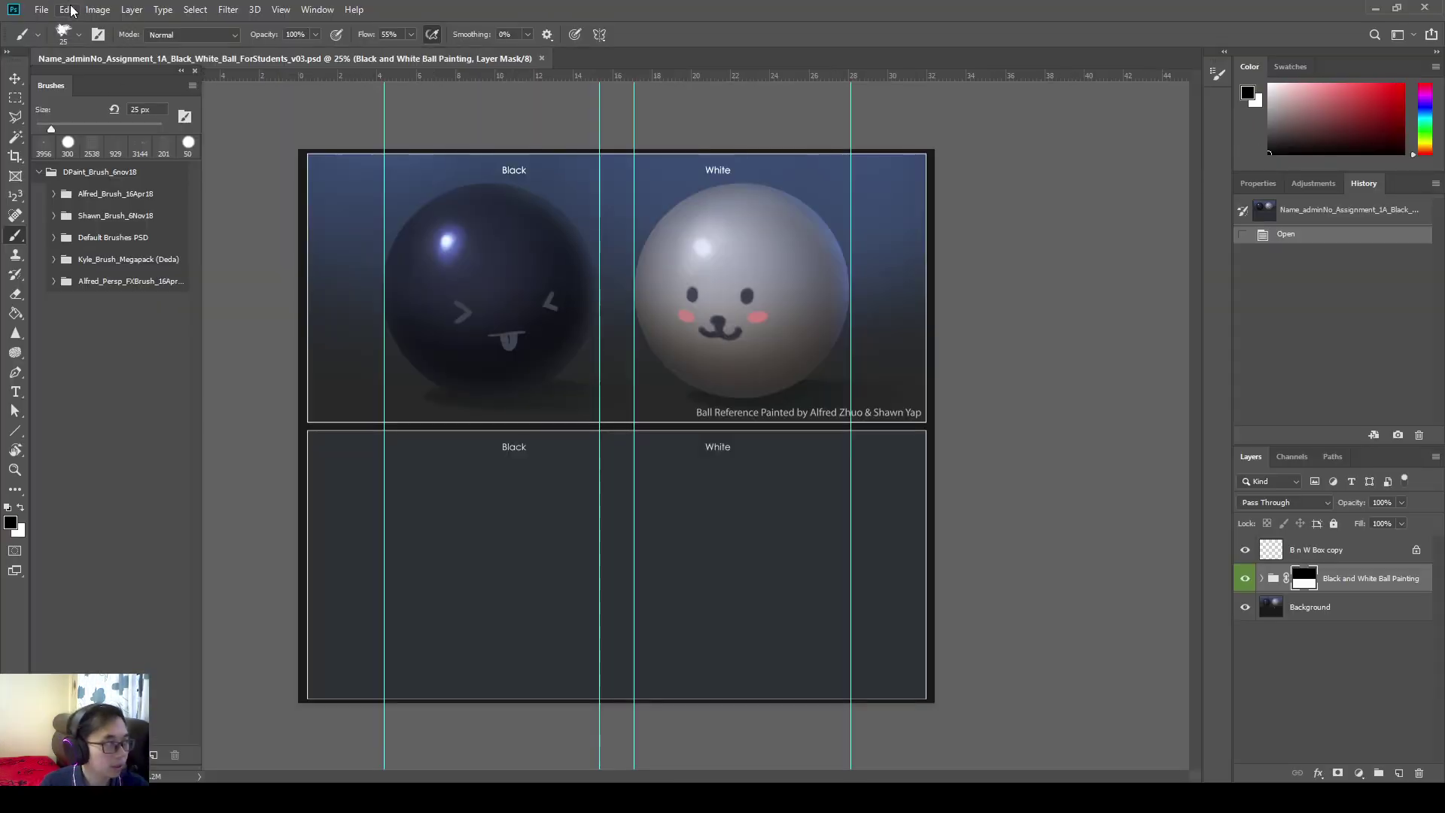
- Show the Edit menu with Keyboard Shortcuts in view
left_click(74, 11)
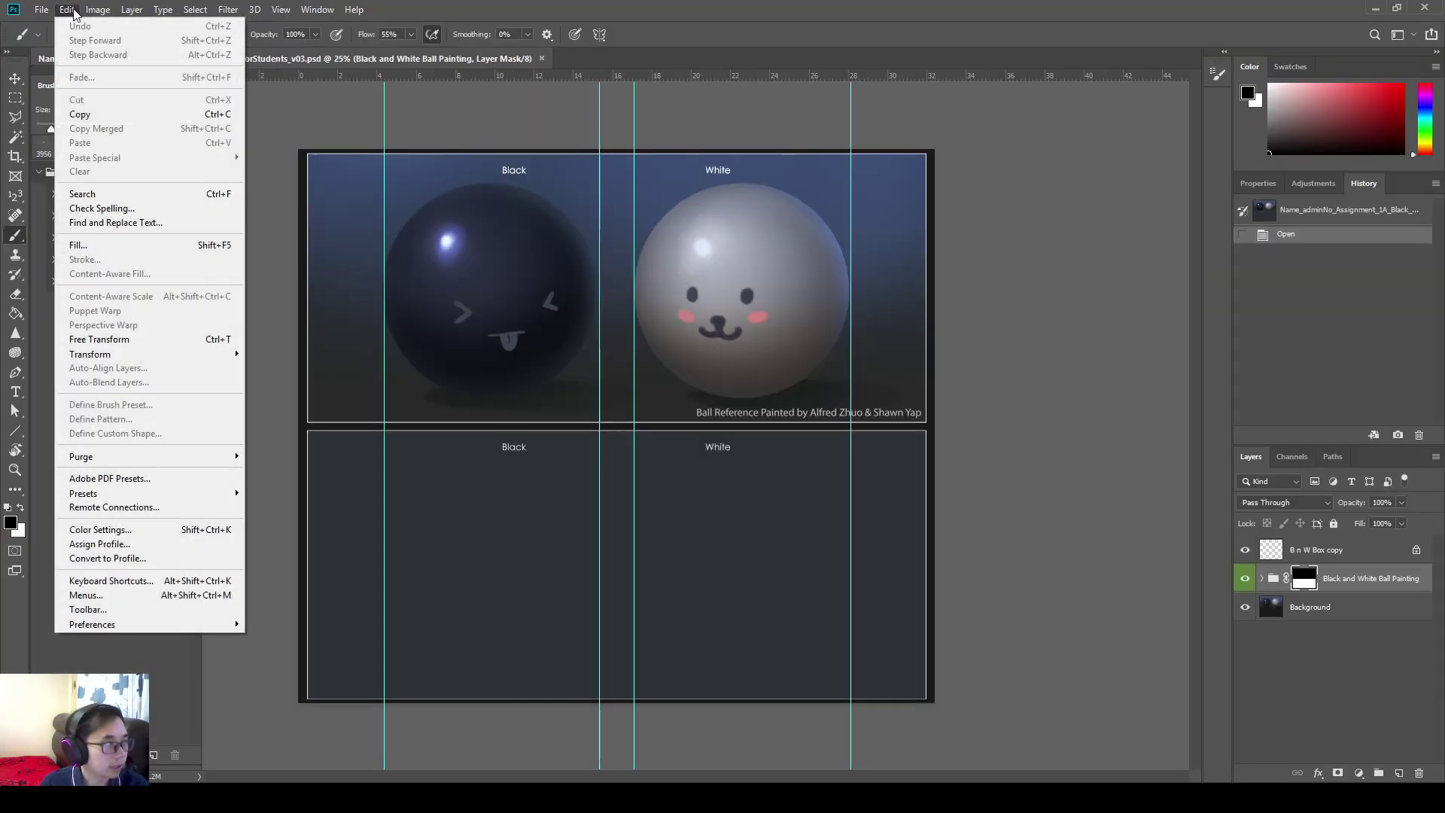
left_click(74, 11)
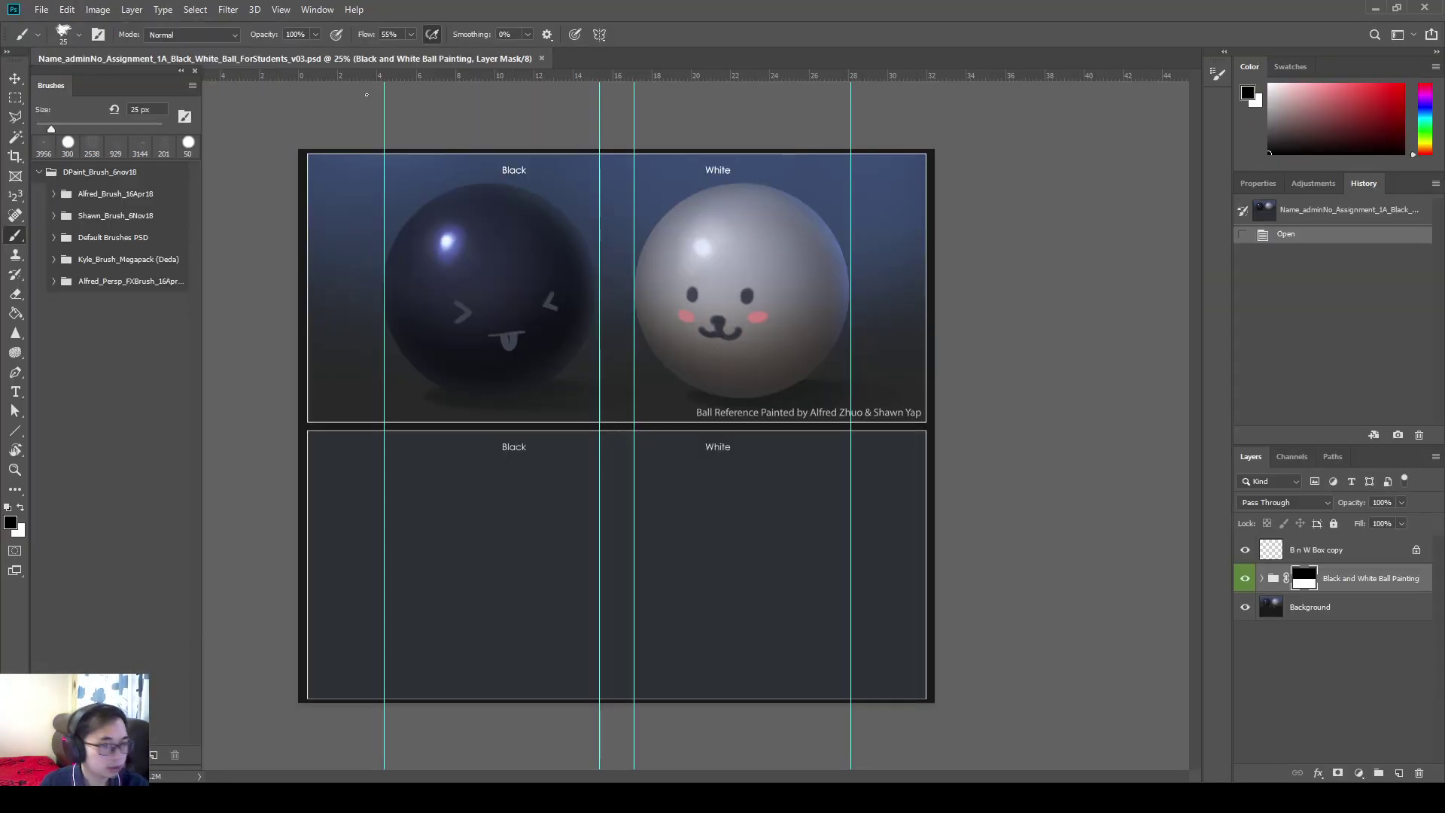
left_click(71, 11)
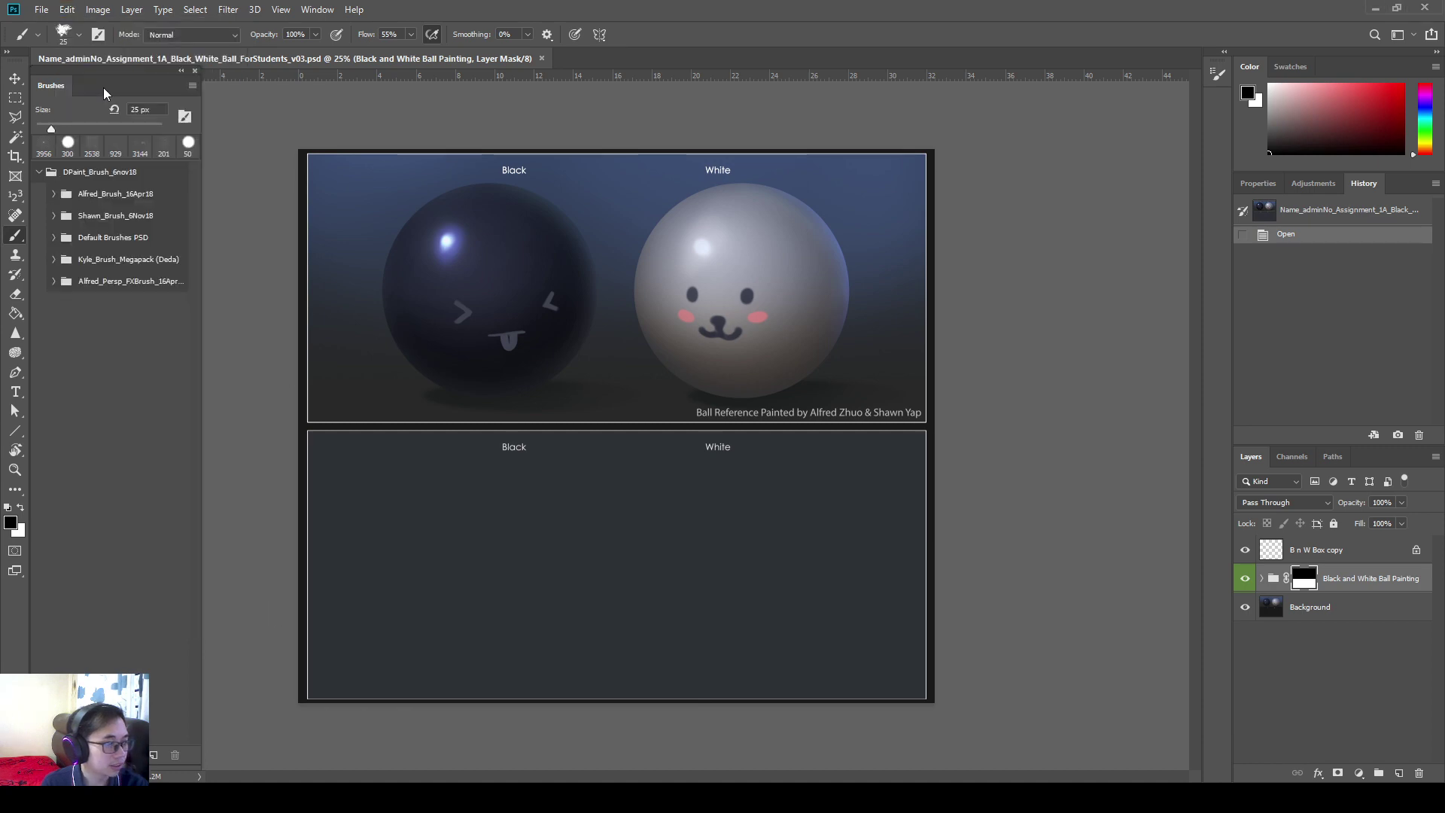
- Open Edit > Keyboard Shortcuts and pick the students' HIO_13-10-17 shortcut set
left_click(67, 9)
left_click(155, 585)
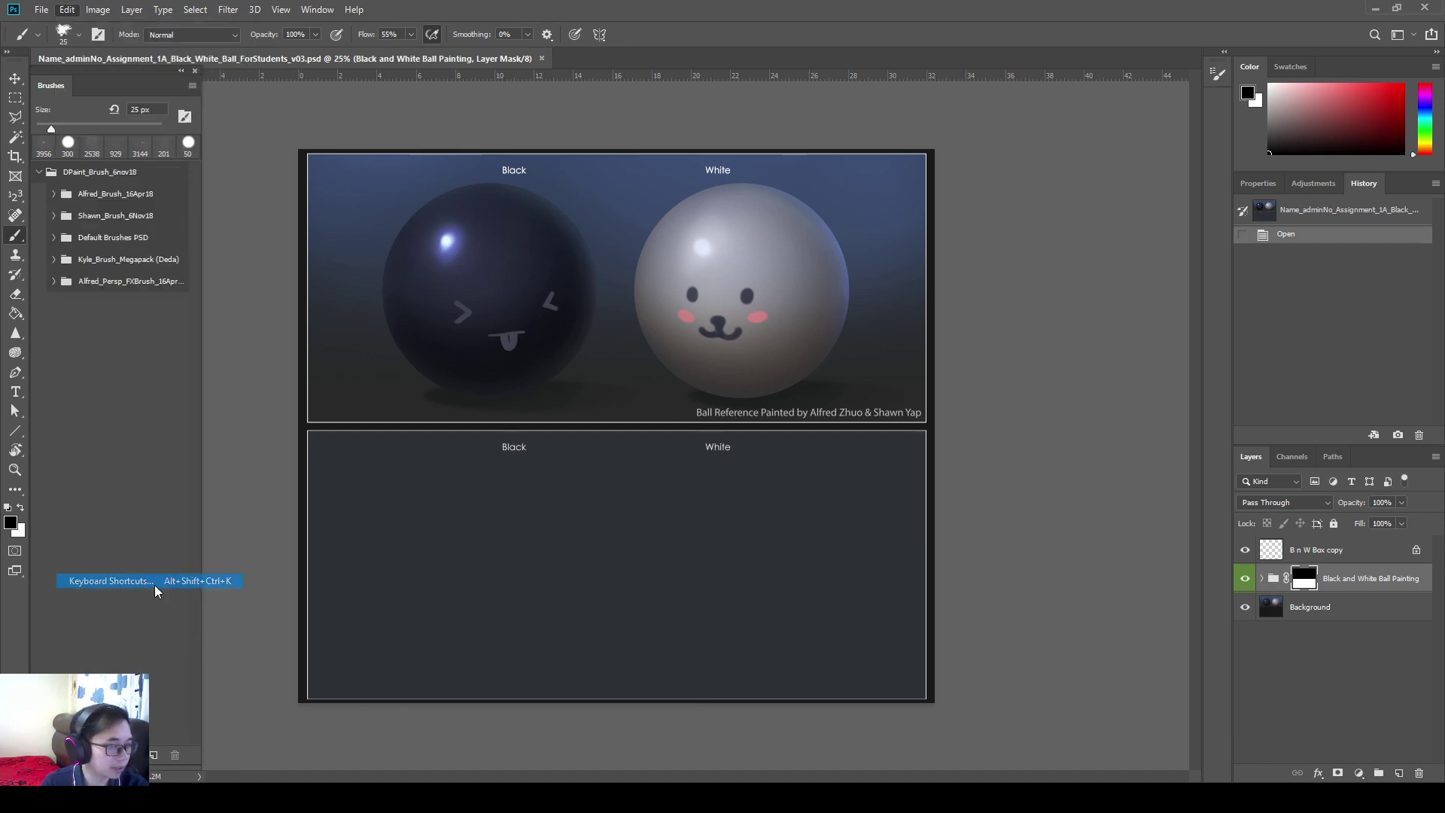
left_click_drag(819, 89, 821, 155)
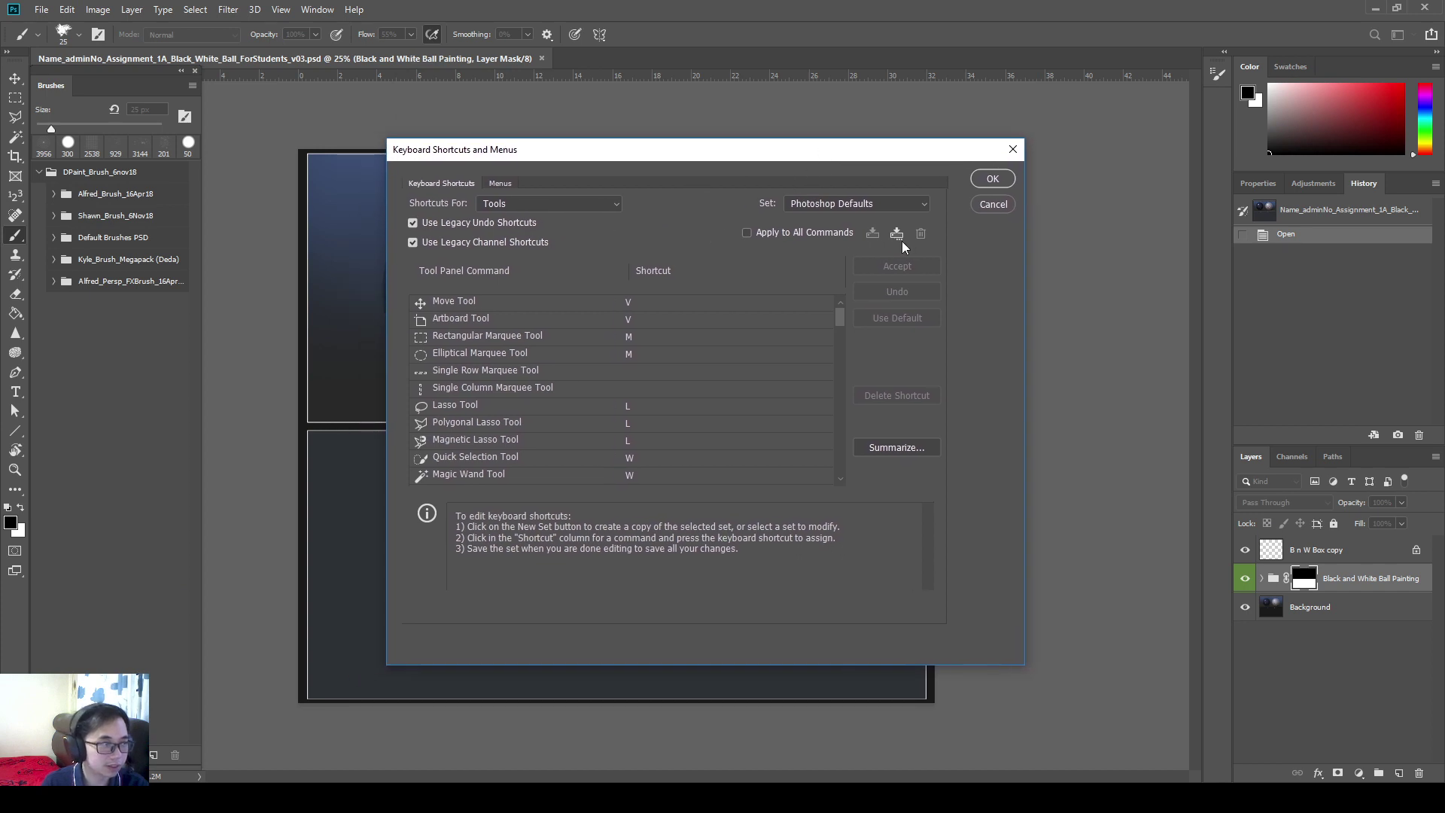
left_click(891, 210)
left_click(865, 197)
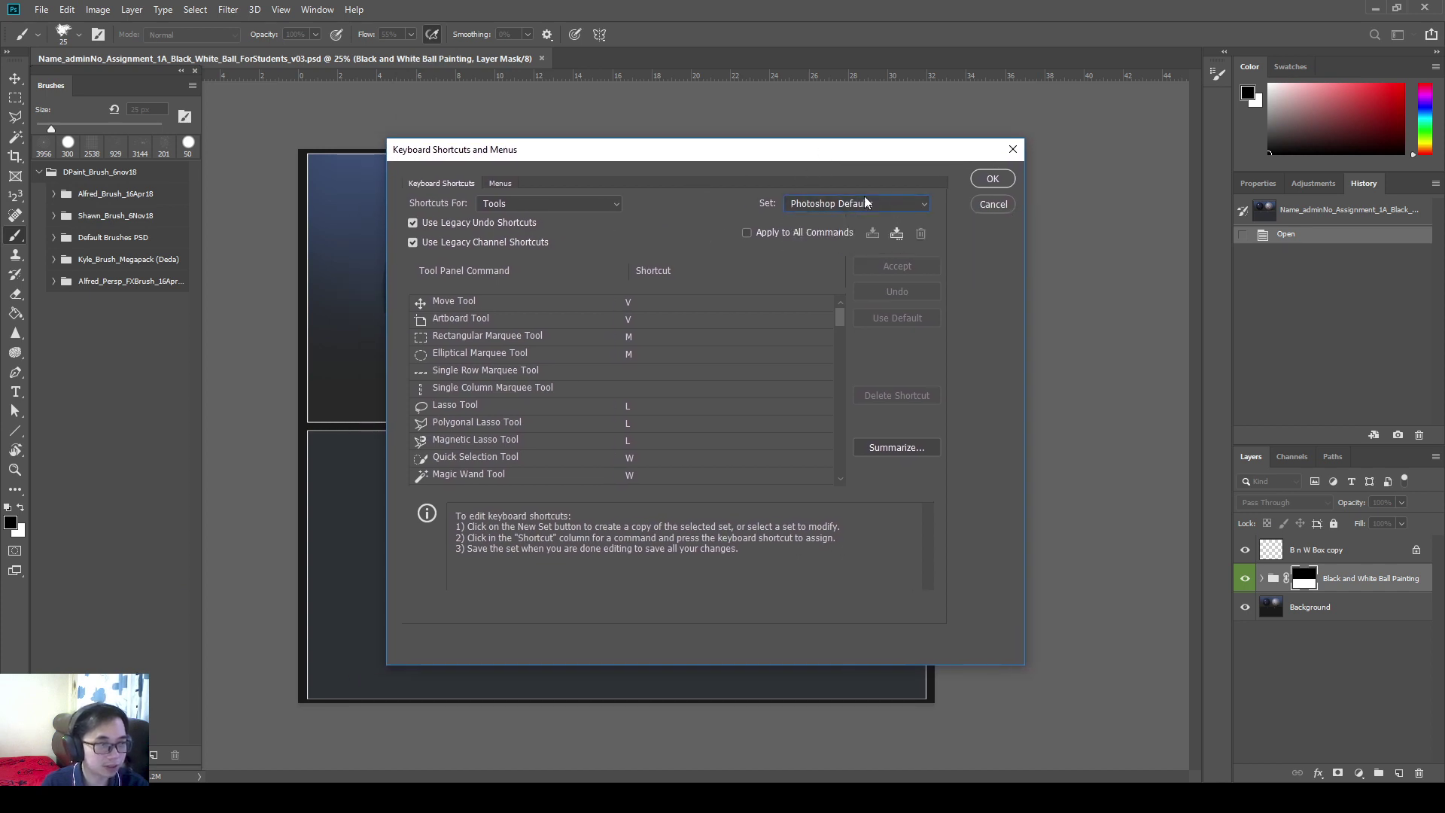
left_click_drag(775, 156, 748, 146)
left_click(796, 195)
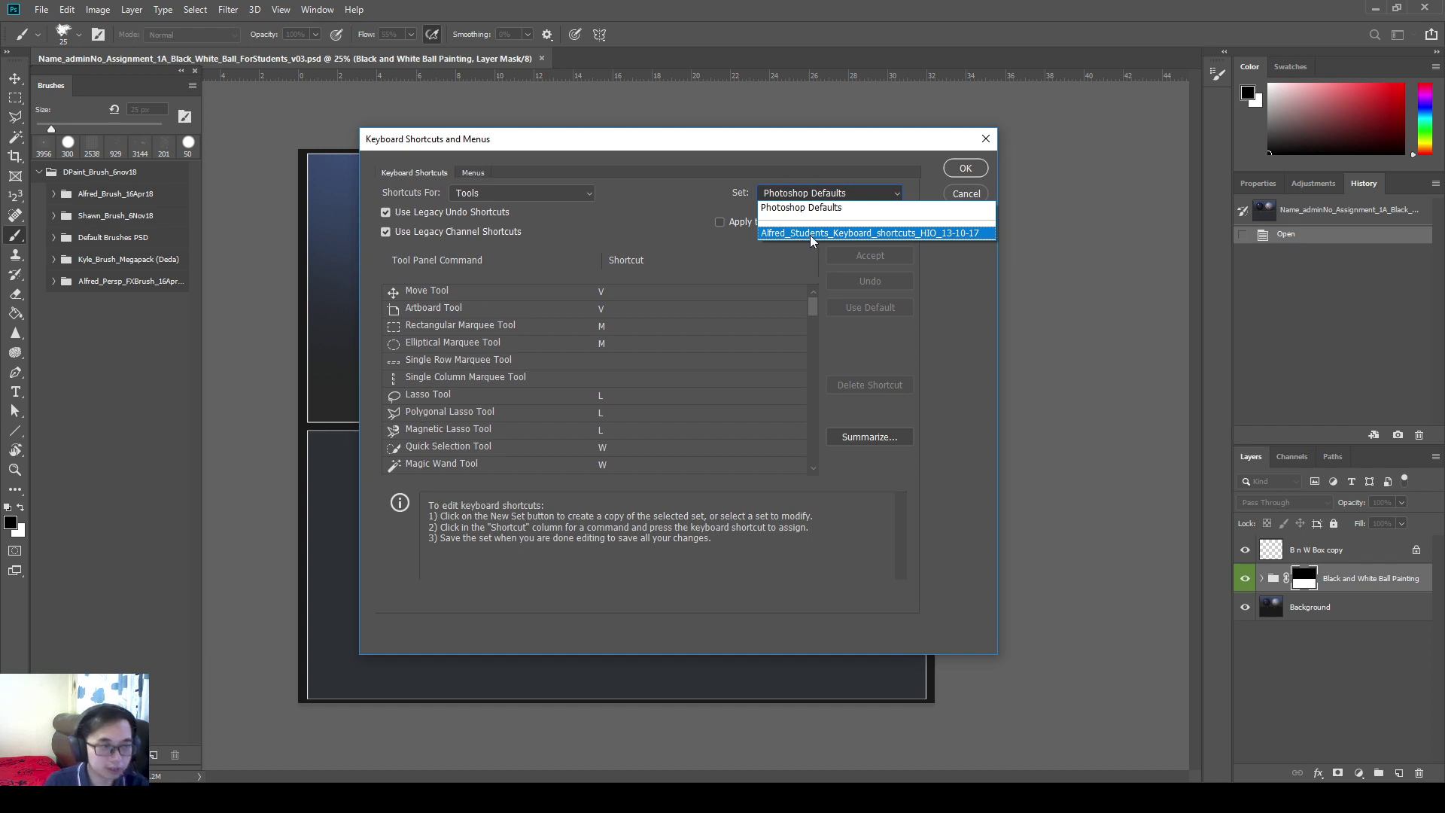
left_click(893, 238)
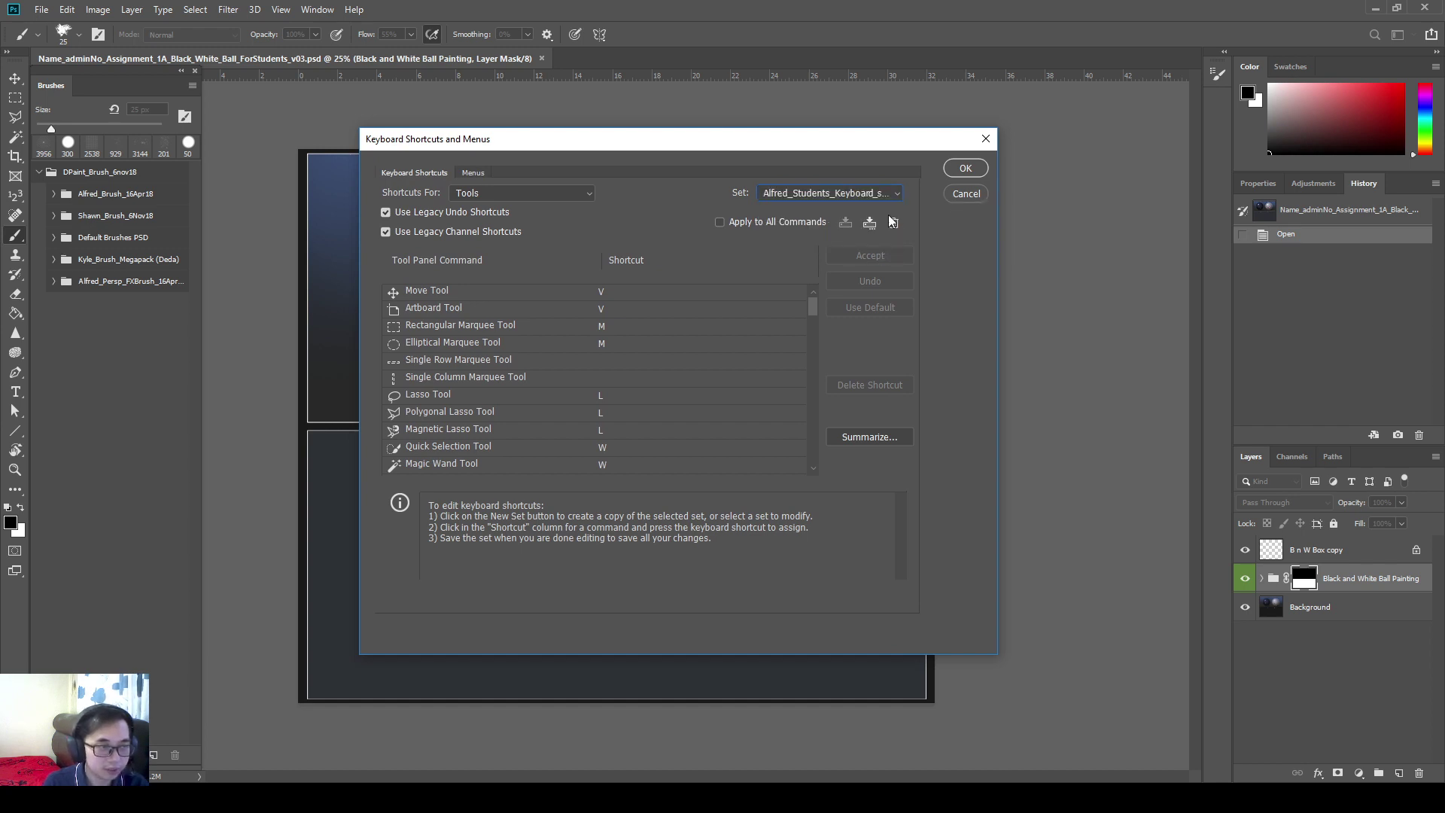
left_click(858, 193)
left_click(835, 233)
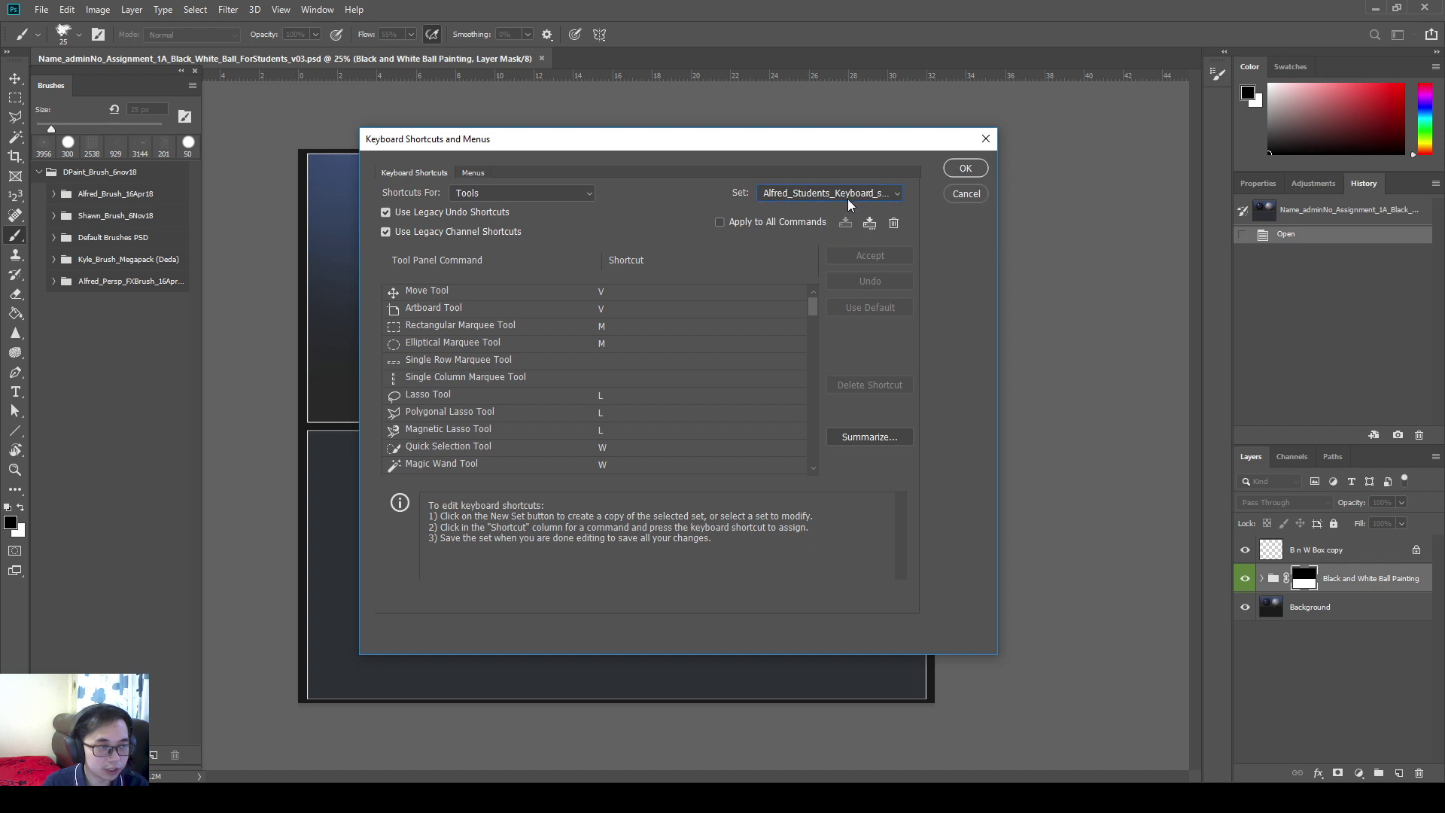
left_click(848, 196)
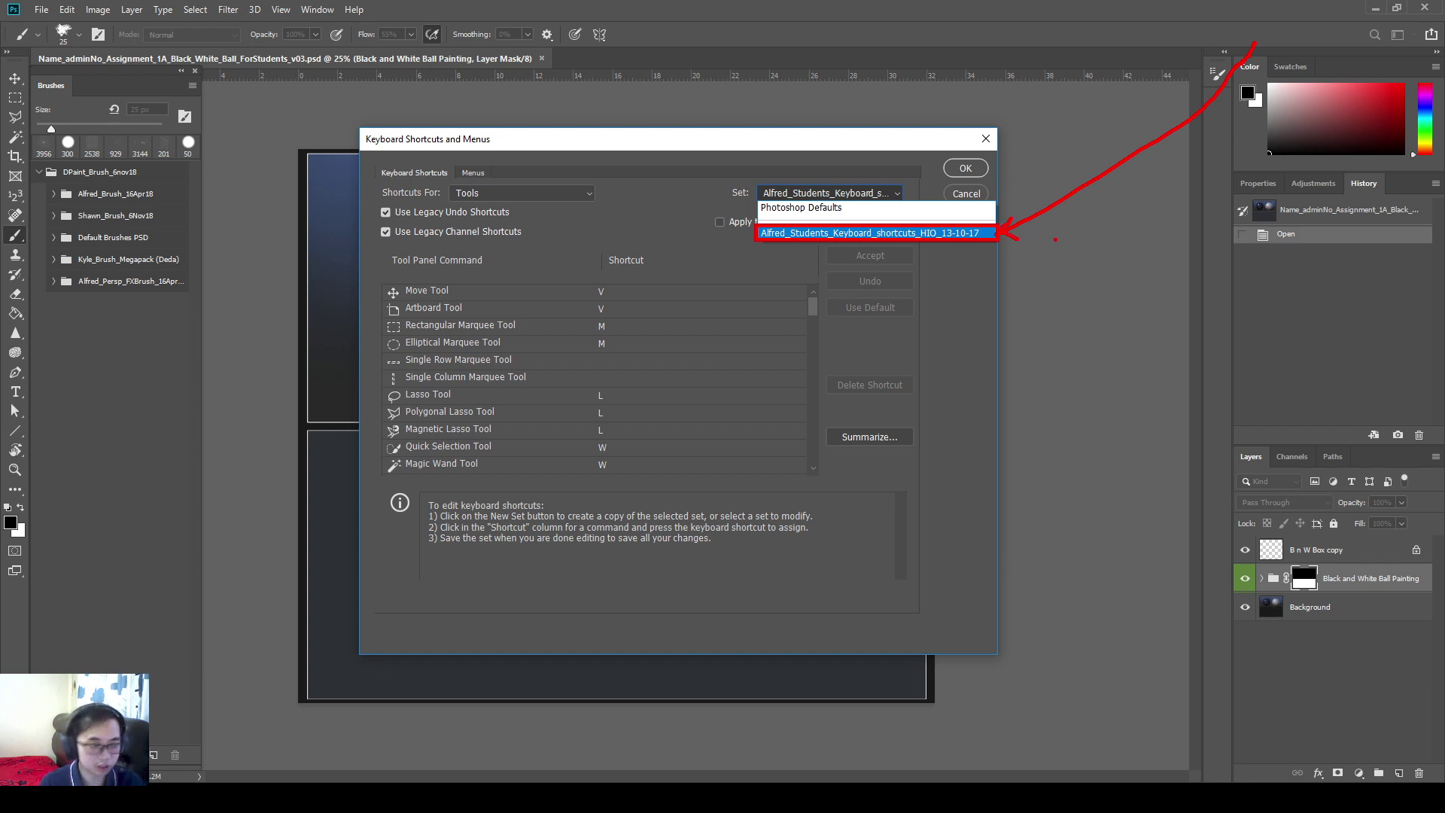
key("Escape")
key("alt+Tab")
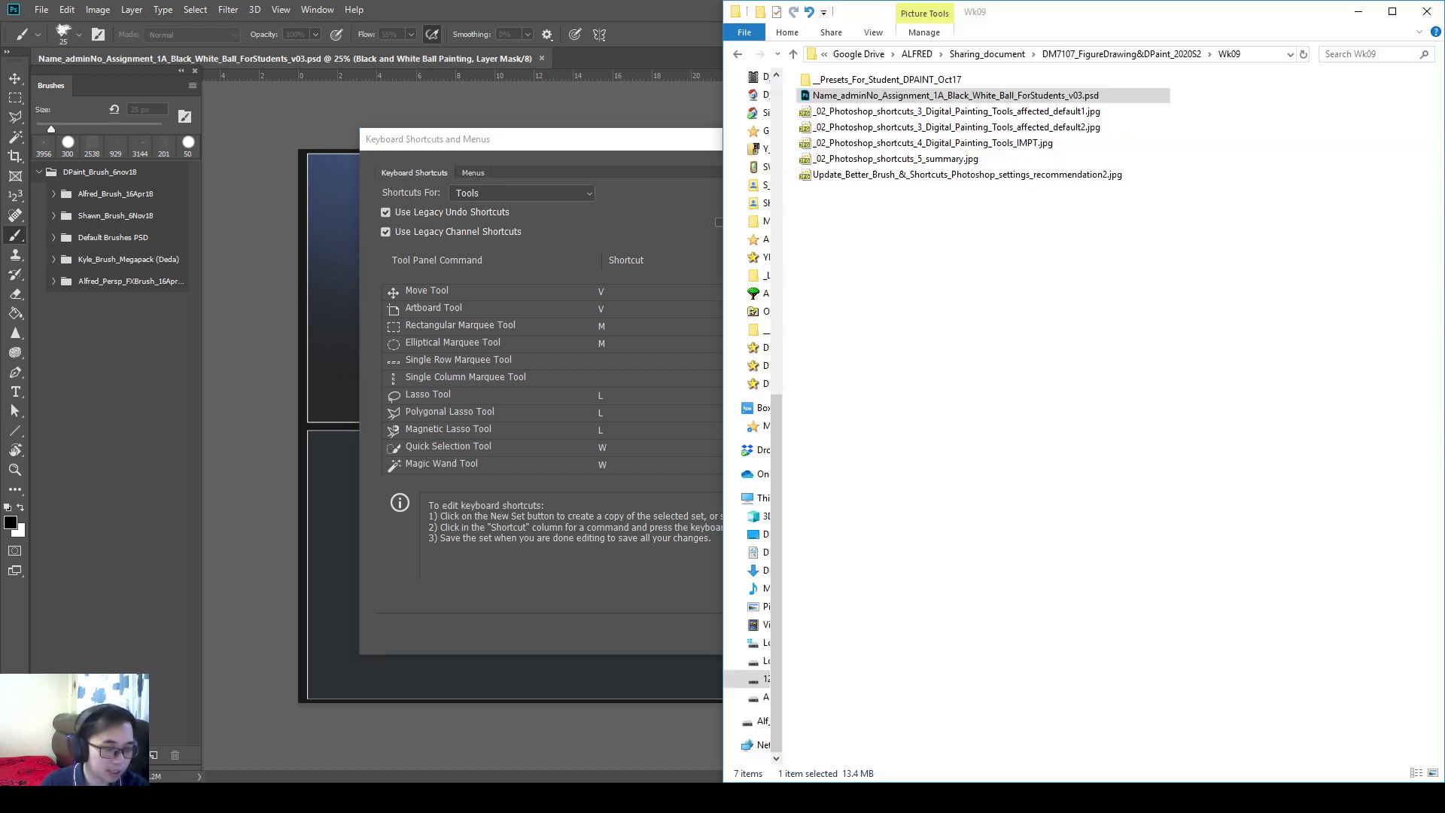
double_click(968, 80)
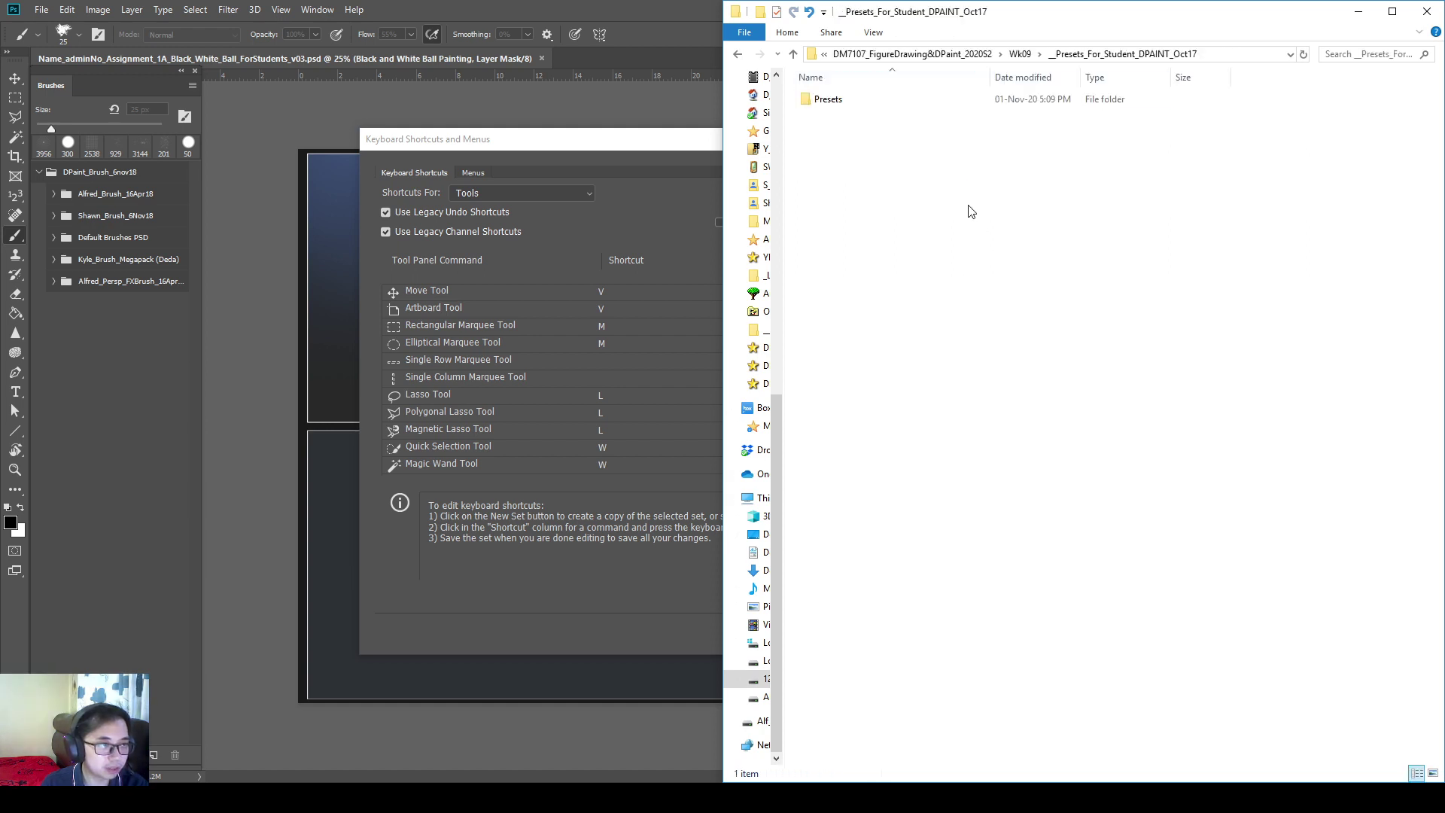
key("alt+Tab")
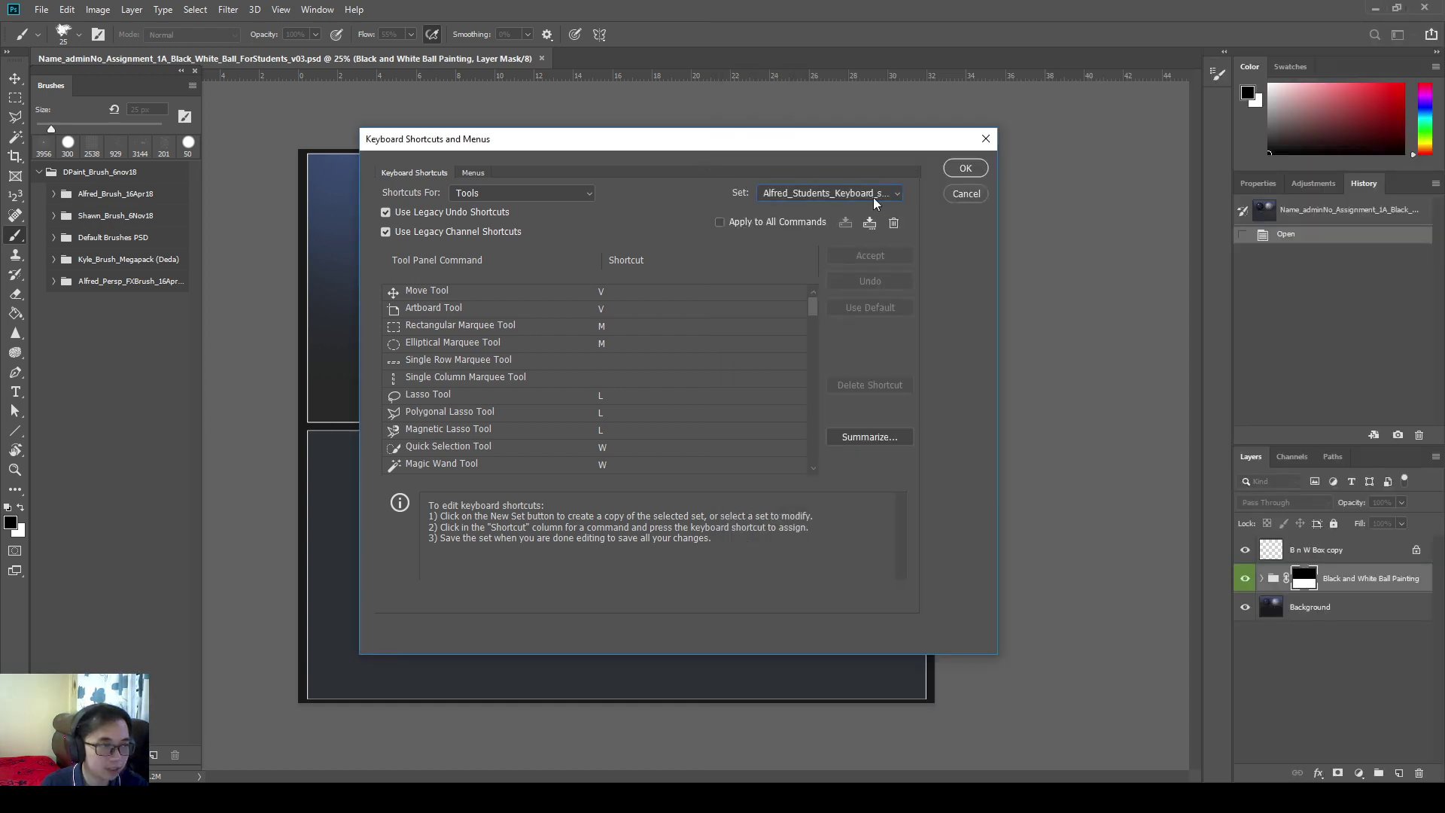
key("alt+Tab")
double_click(903, 94)
left_click(959, 156)
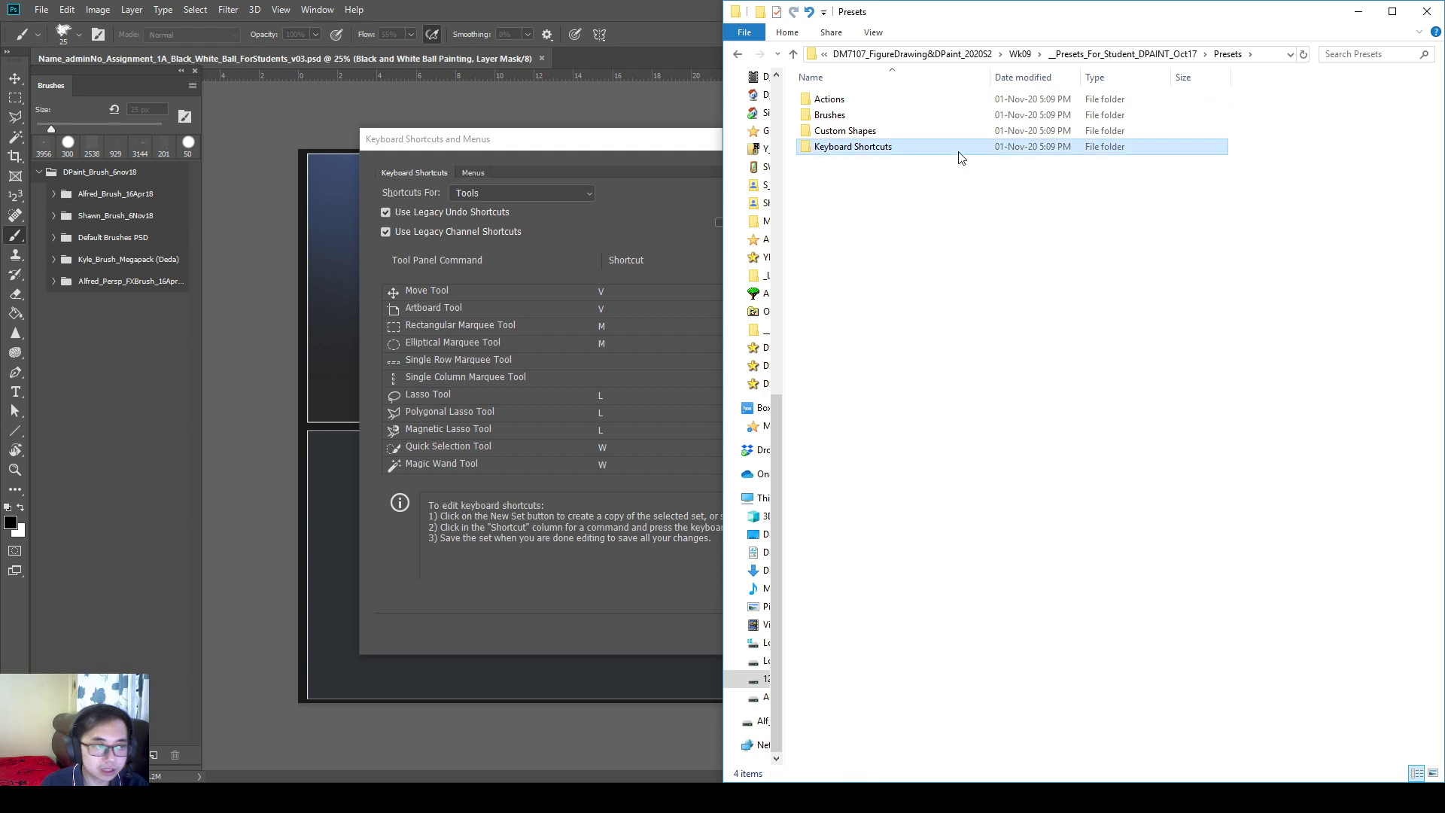
key("ctrl+a")
double_click(878, 148)
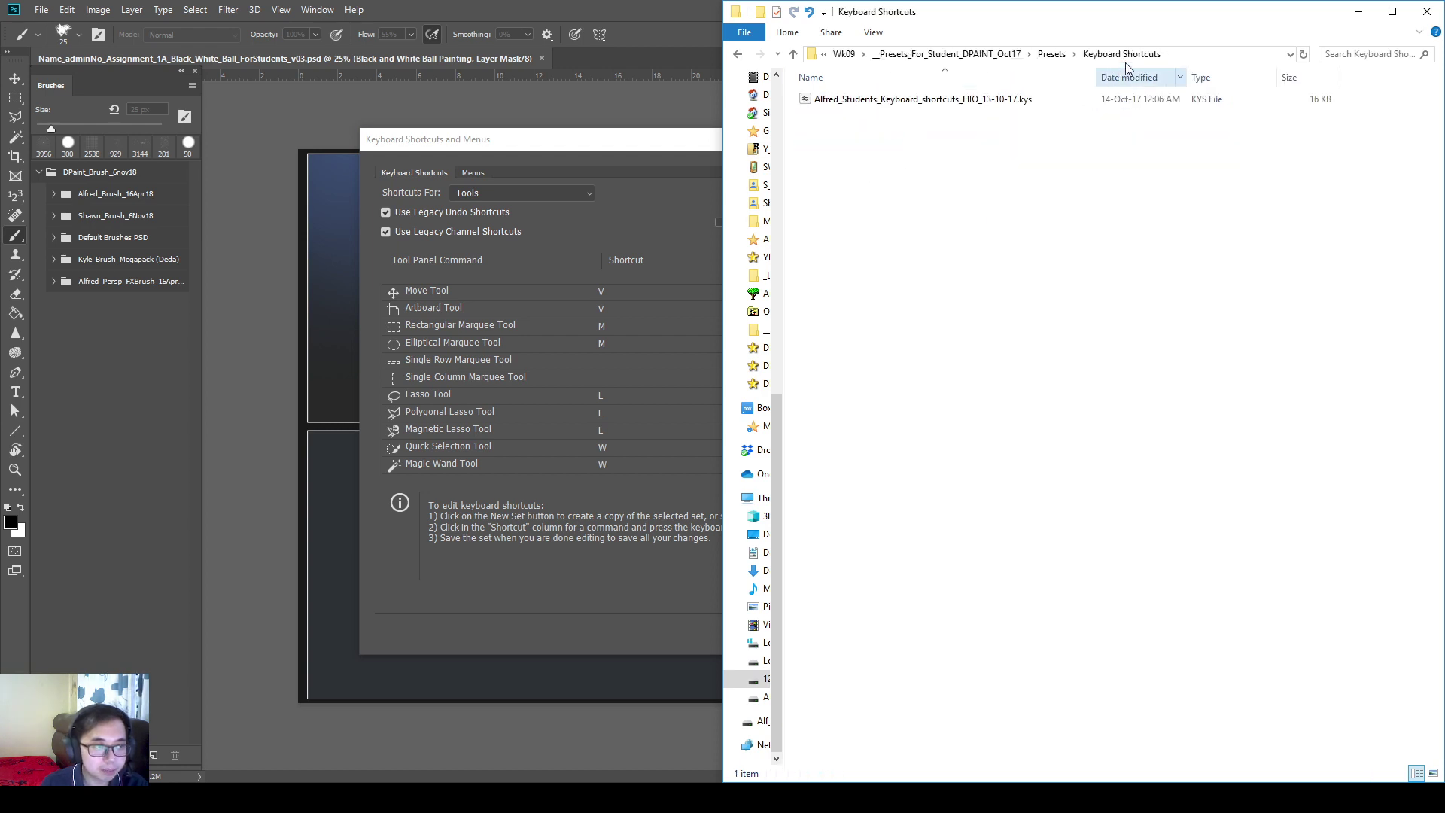
left_click(1051, 55)
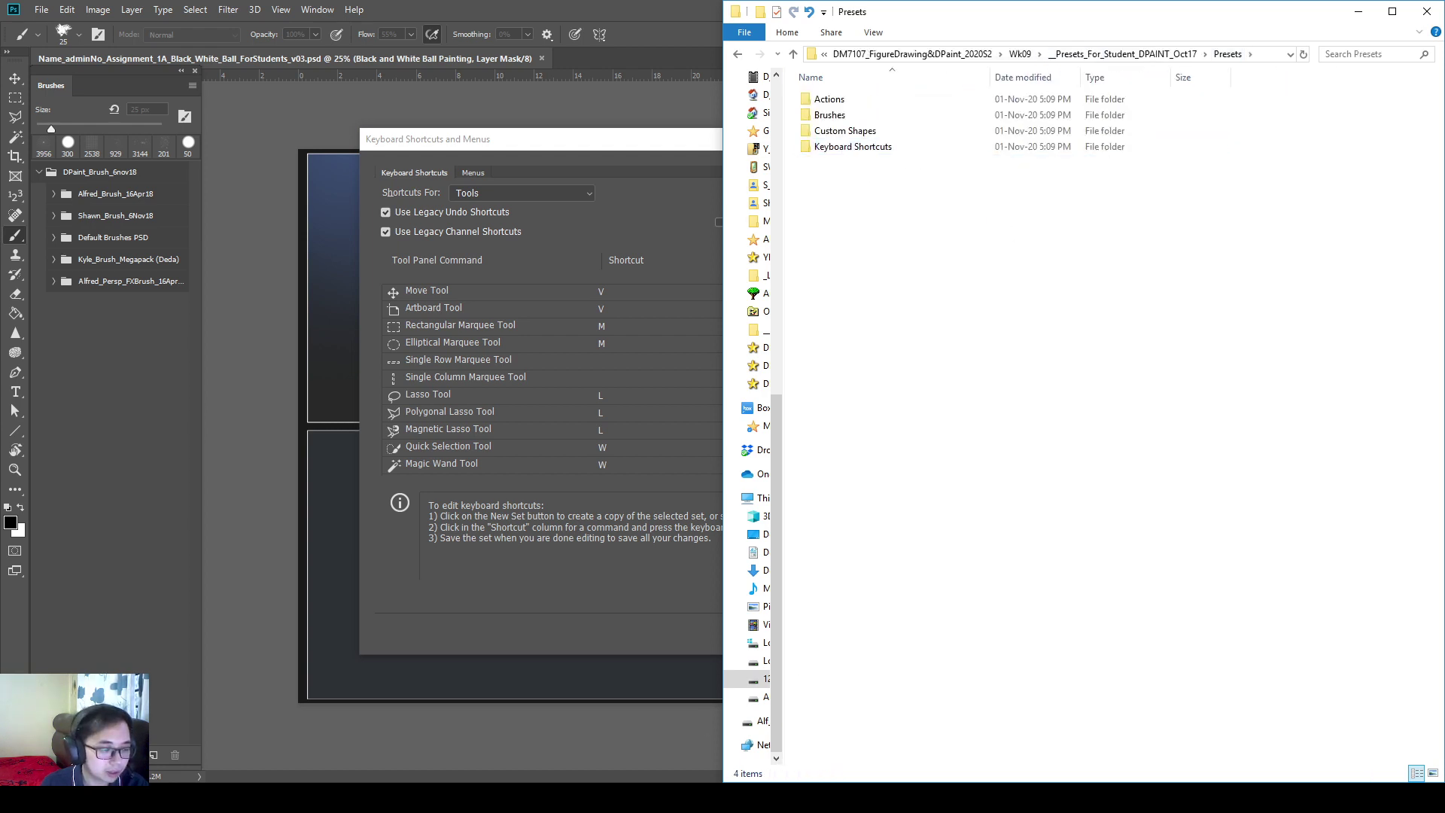
key("alt+Tab")
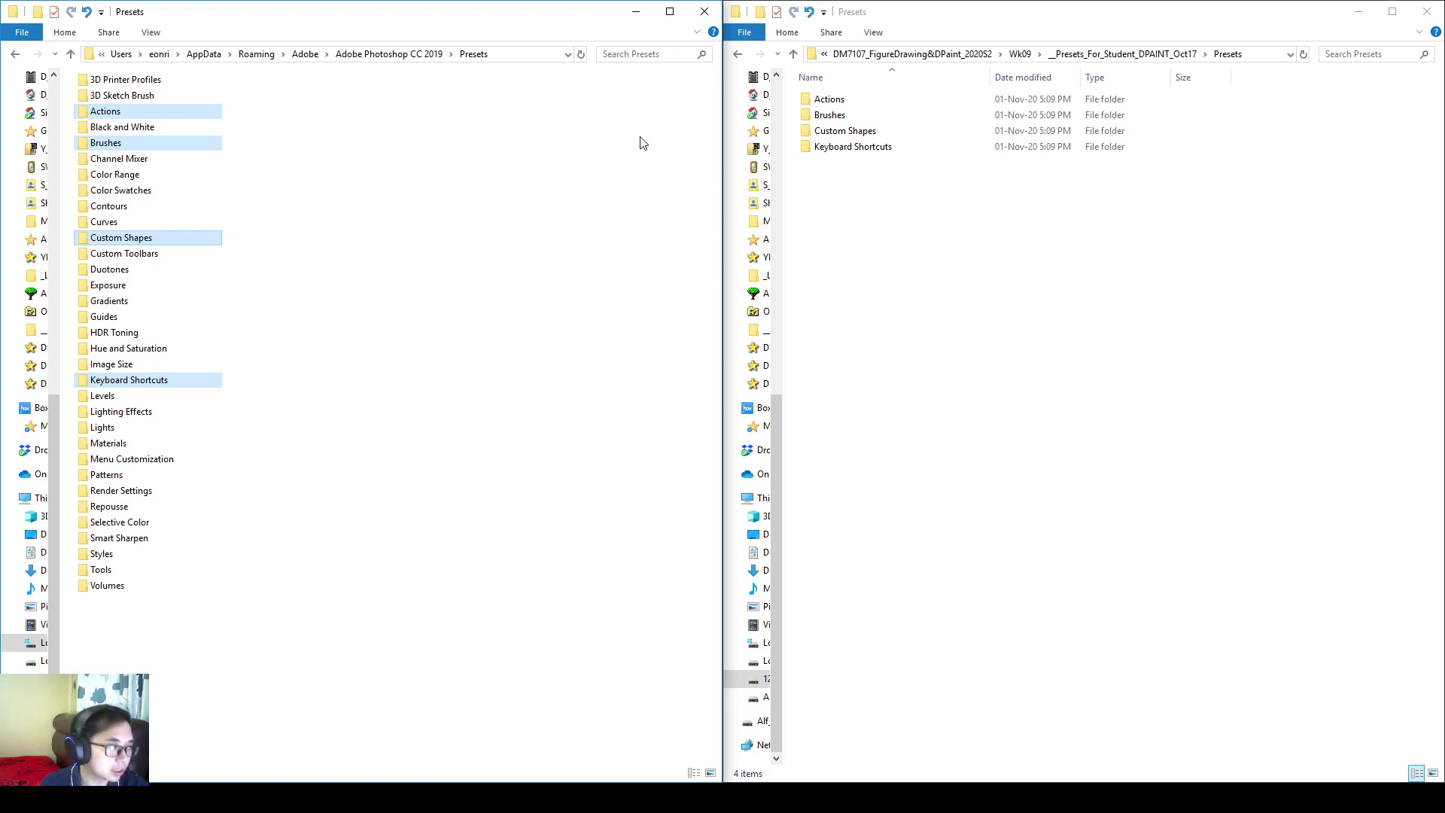
left_click(636, 12)
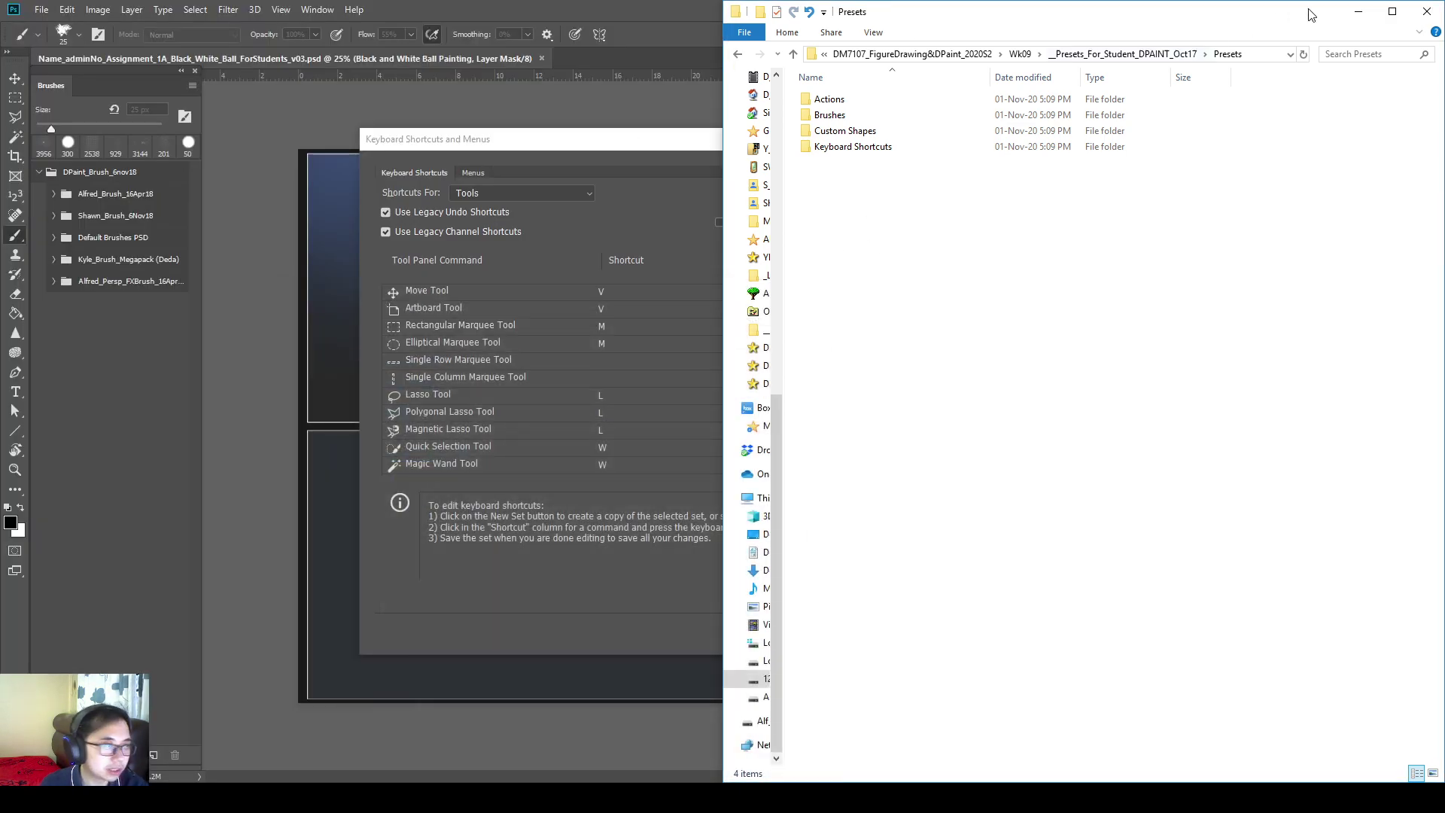
left_click(1358, 11)
- Keep the students' HIO_13-10-17 set chosen in the Set list
left_click_drag(832, 142, 816, 133)
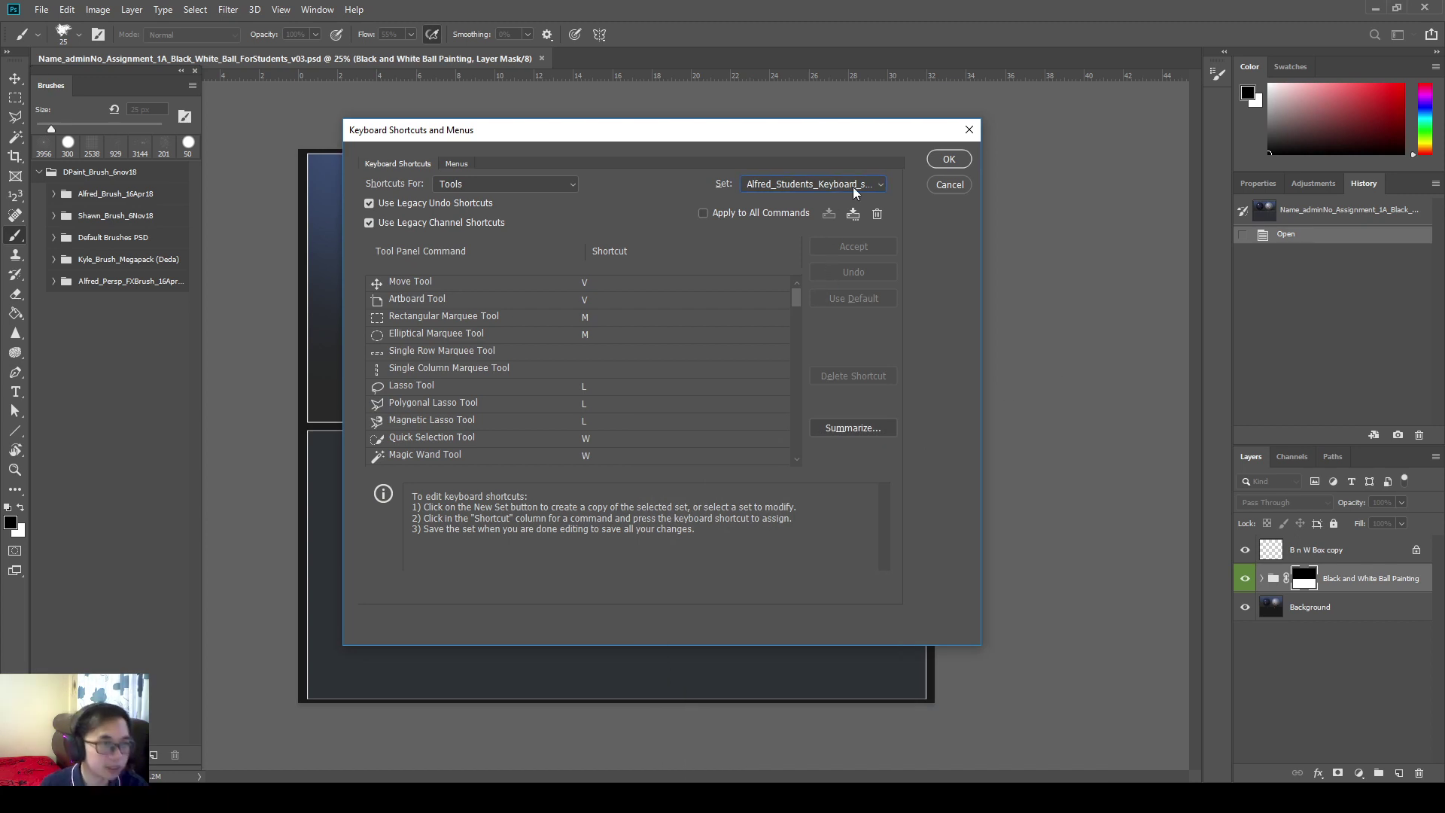
left_click(858, 188)
left_click(855, 180)
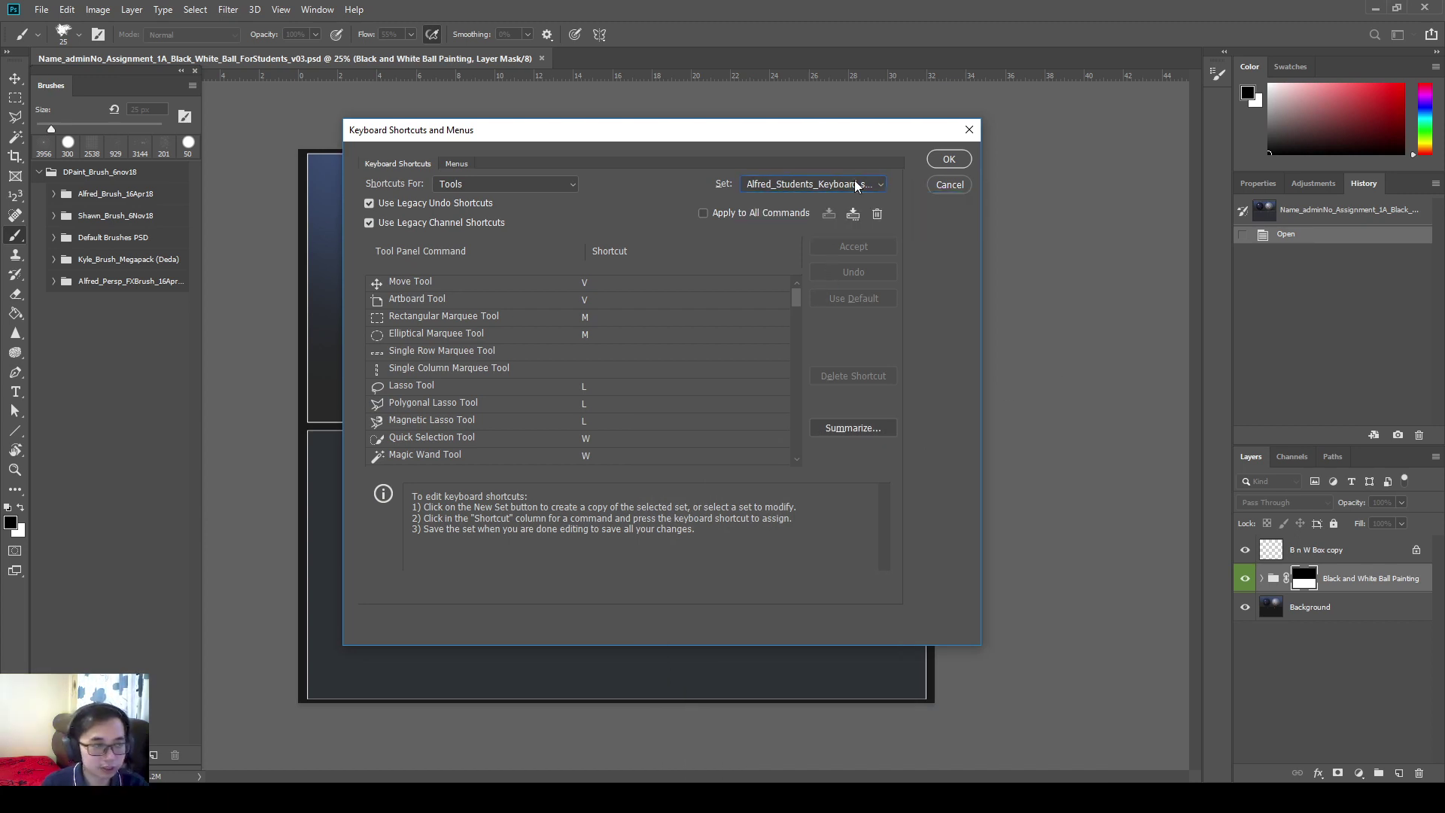
left_click(849, 185)
left_click(836, 224)
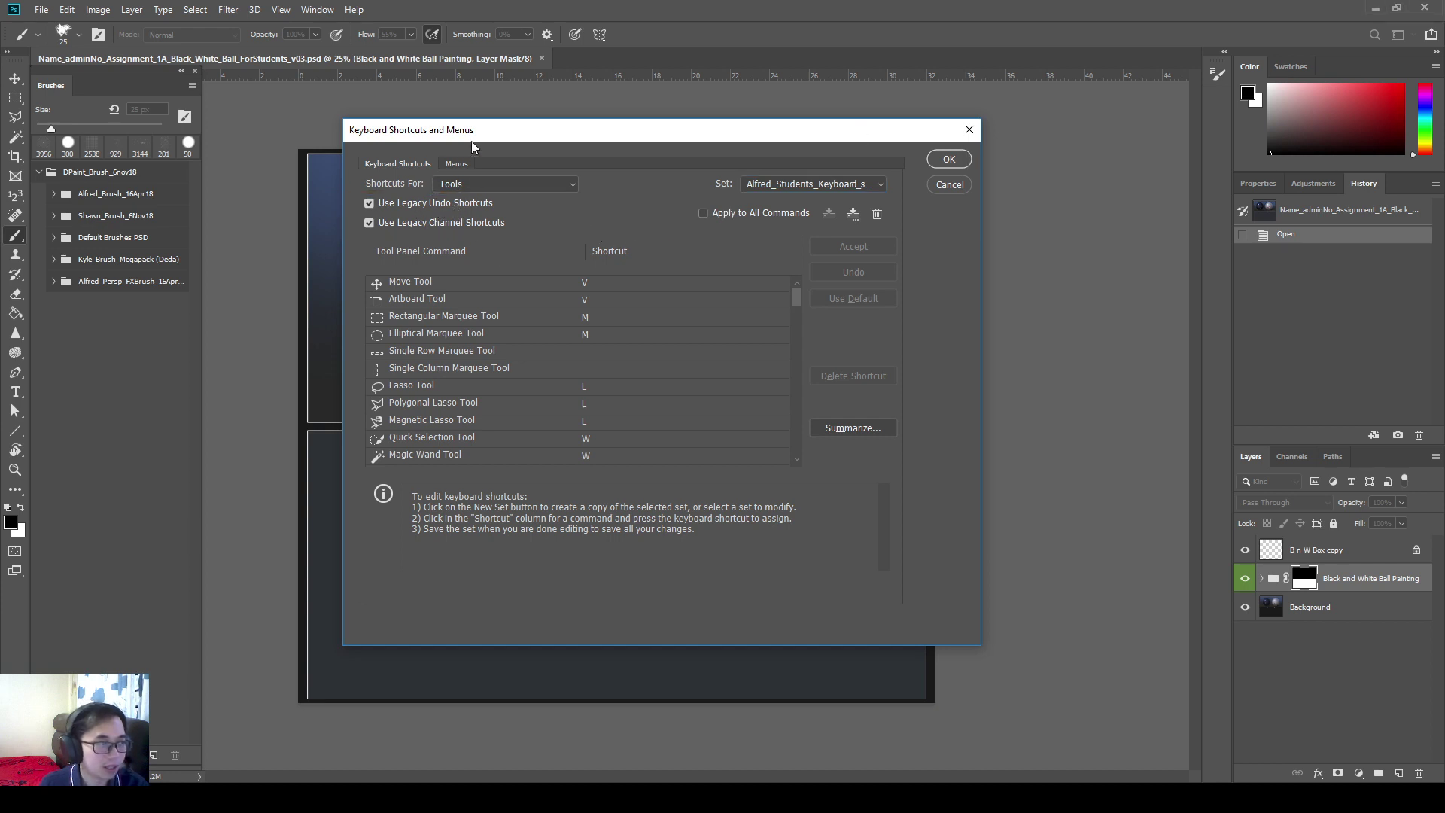
left_click_drag(471, 142, 526, 131)
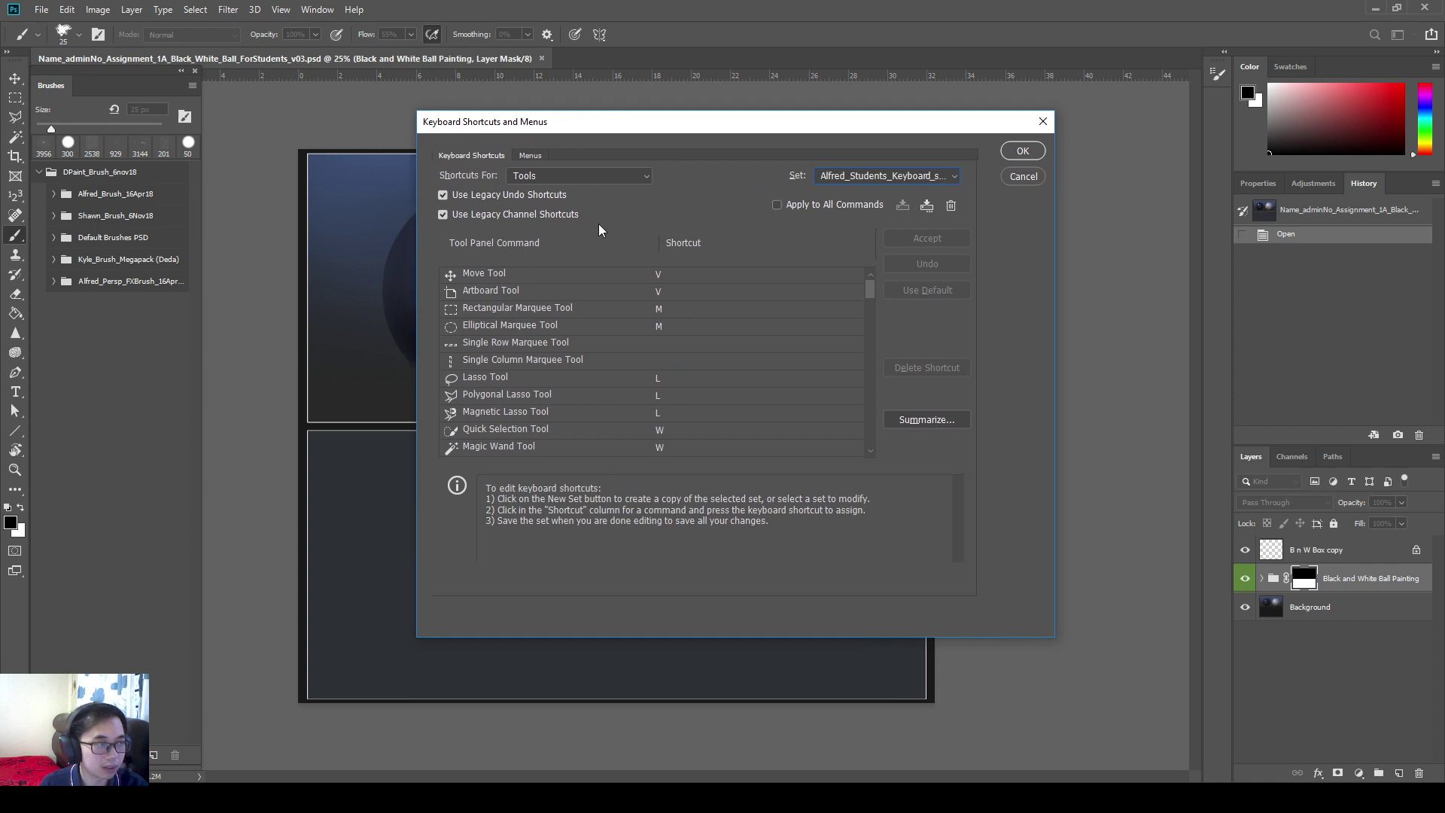
left_click_drag(841, 130, 832, 122)
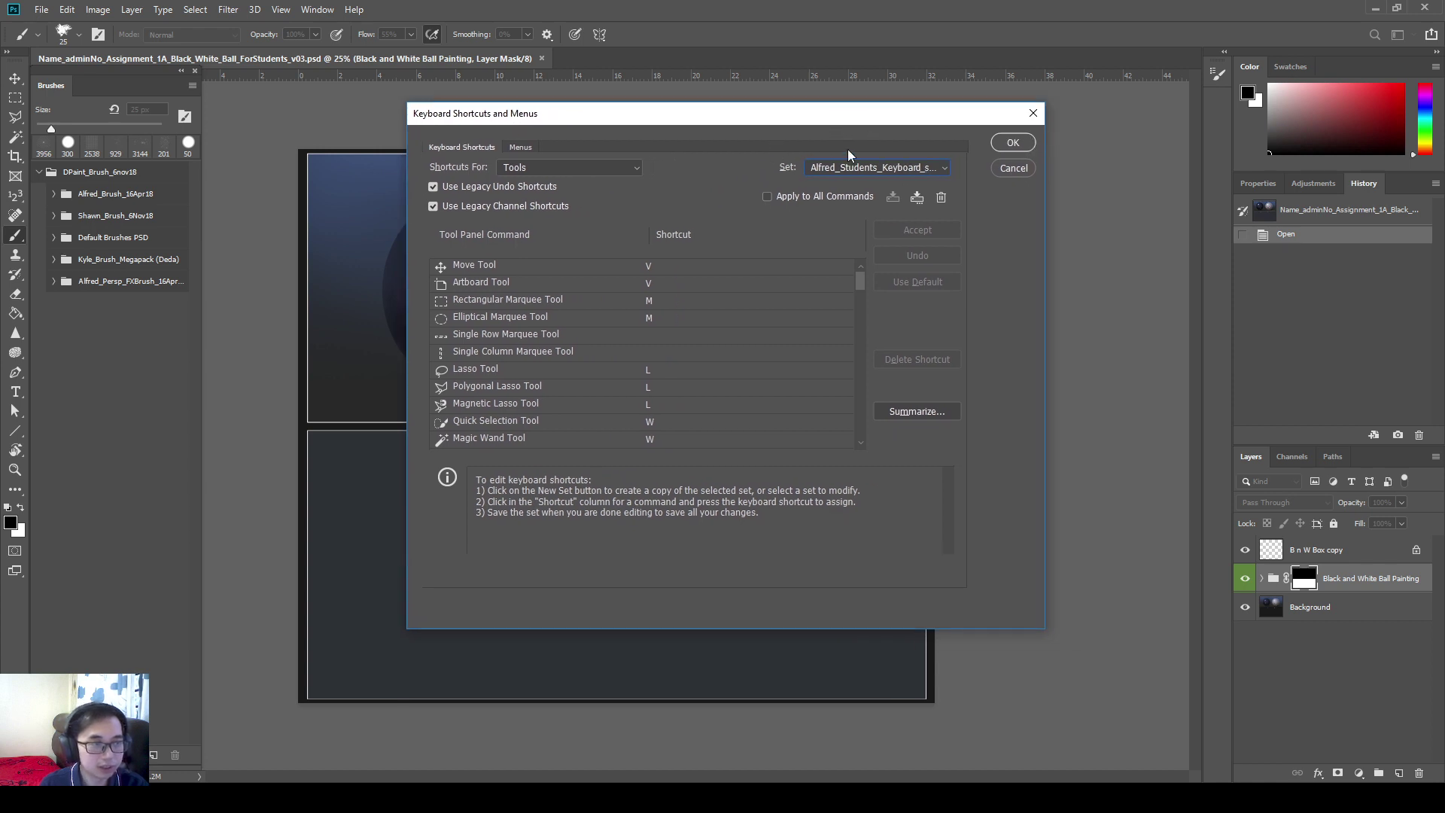
- Compare Photoshop Defaults with the students' set, then apply the students' set
left_click(898, 169)
left_click(899, 169)
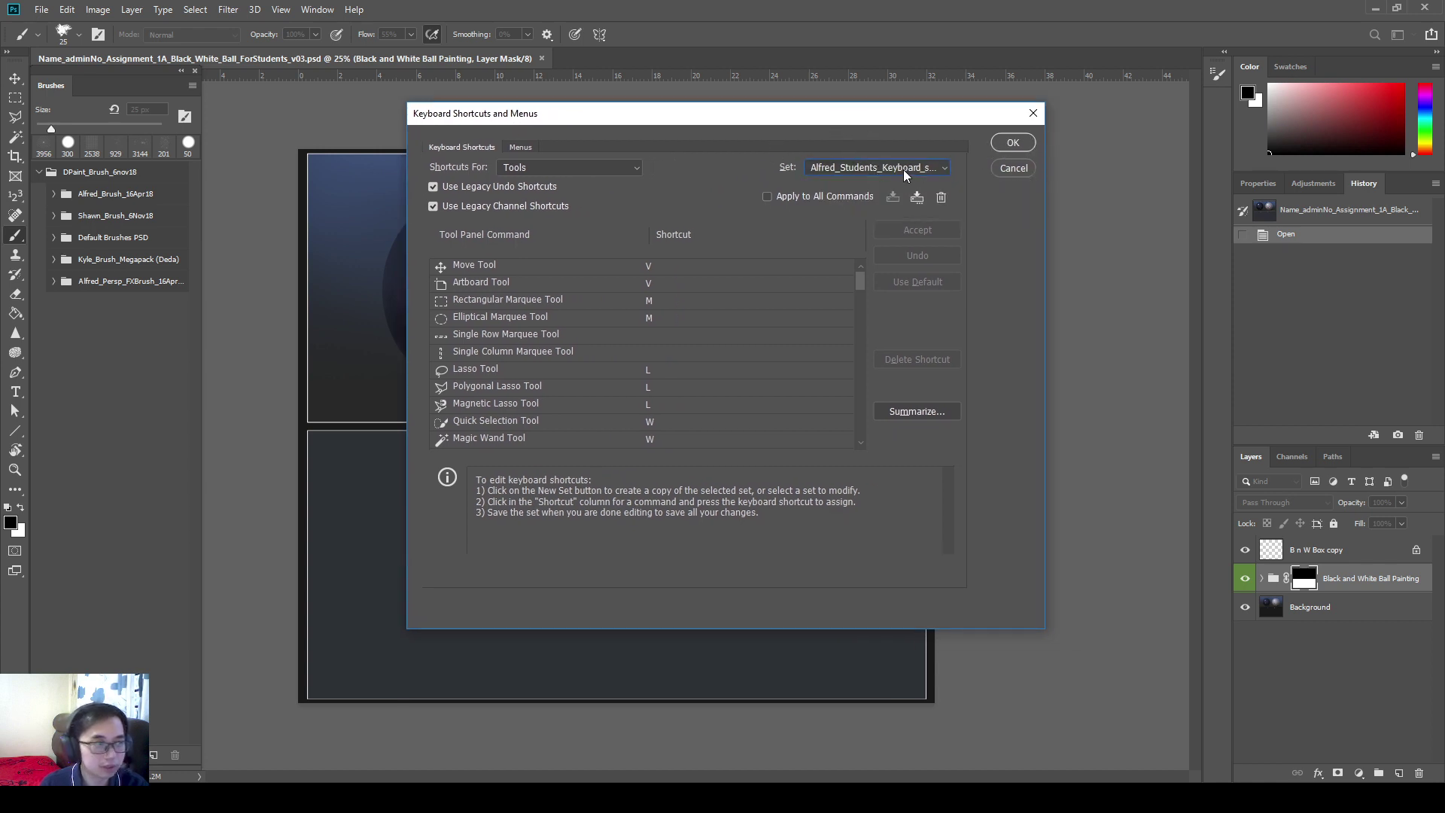
left_click(903, 170)
left_click(906, 206)
left_click(899, 169)
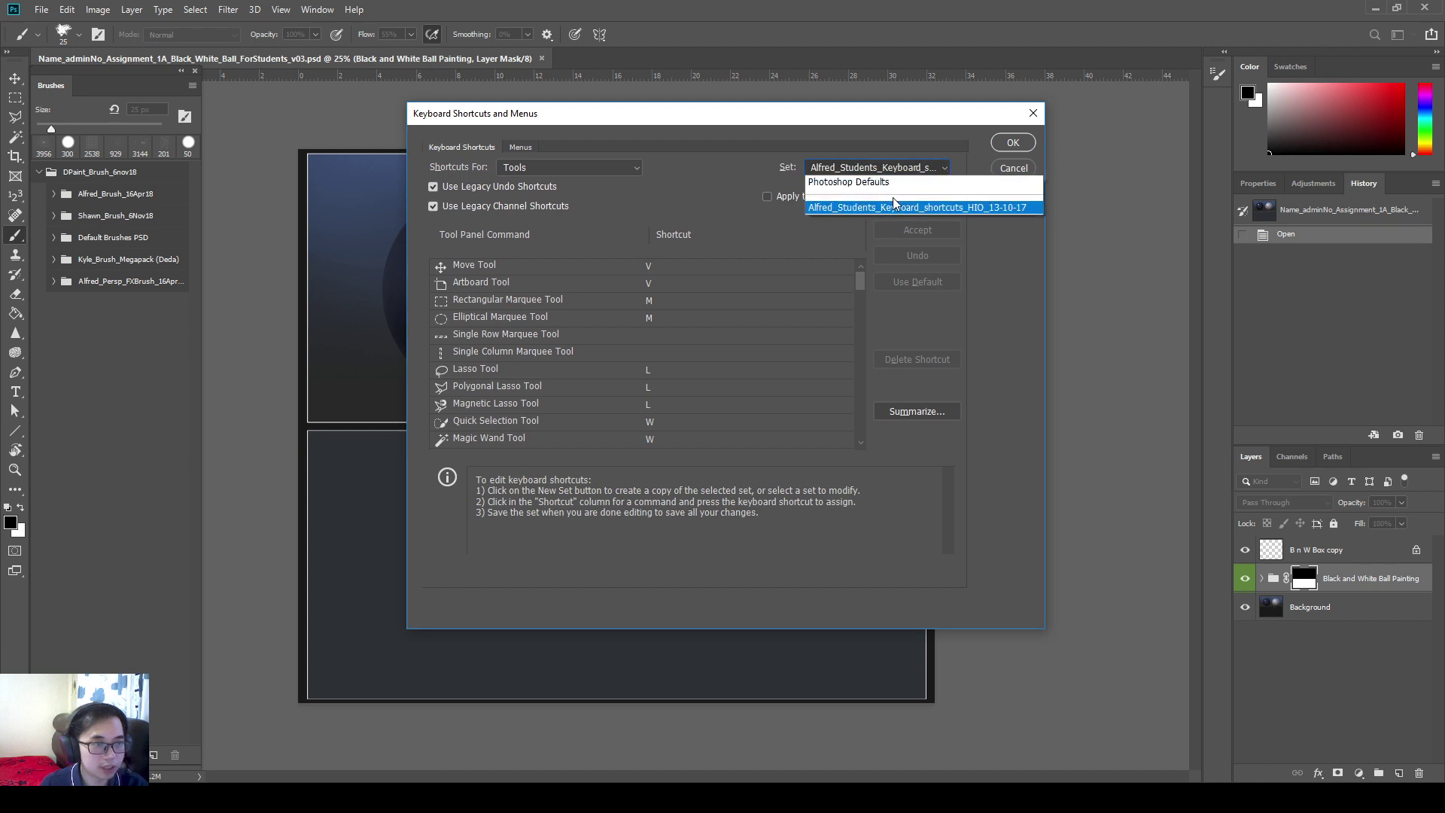
left_click(894, 182)
left_click(899, 168)
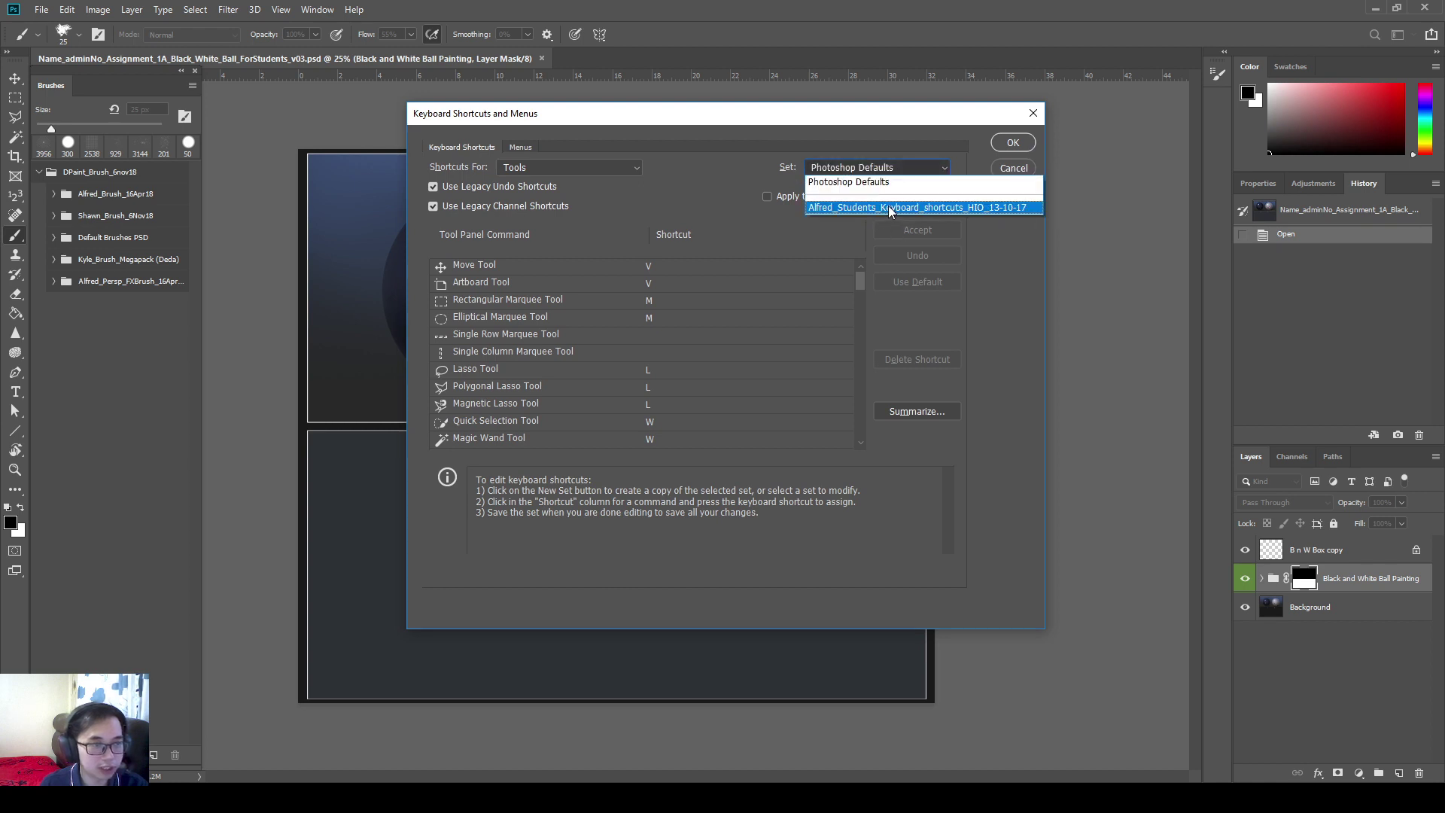
left_click(888, 207)
left_click(875, 168)
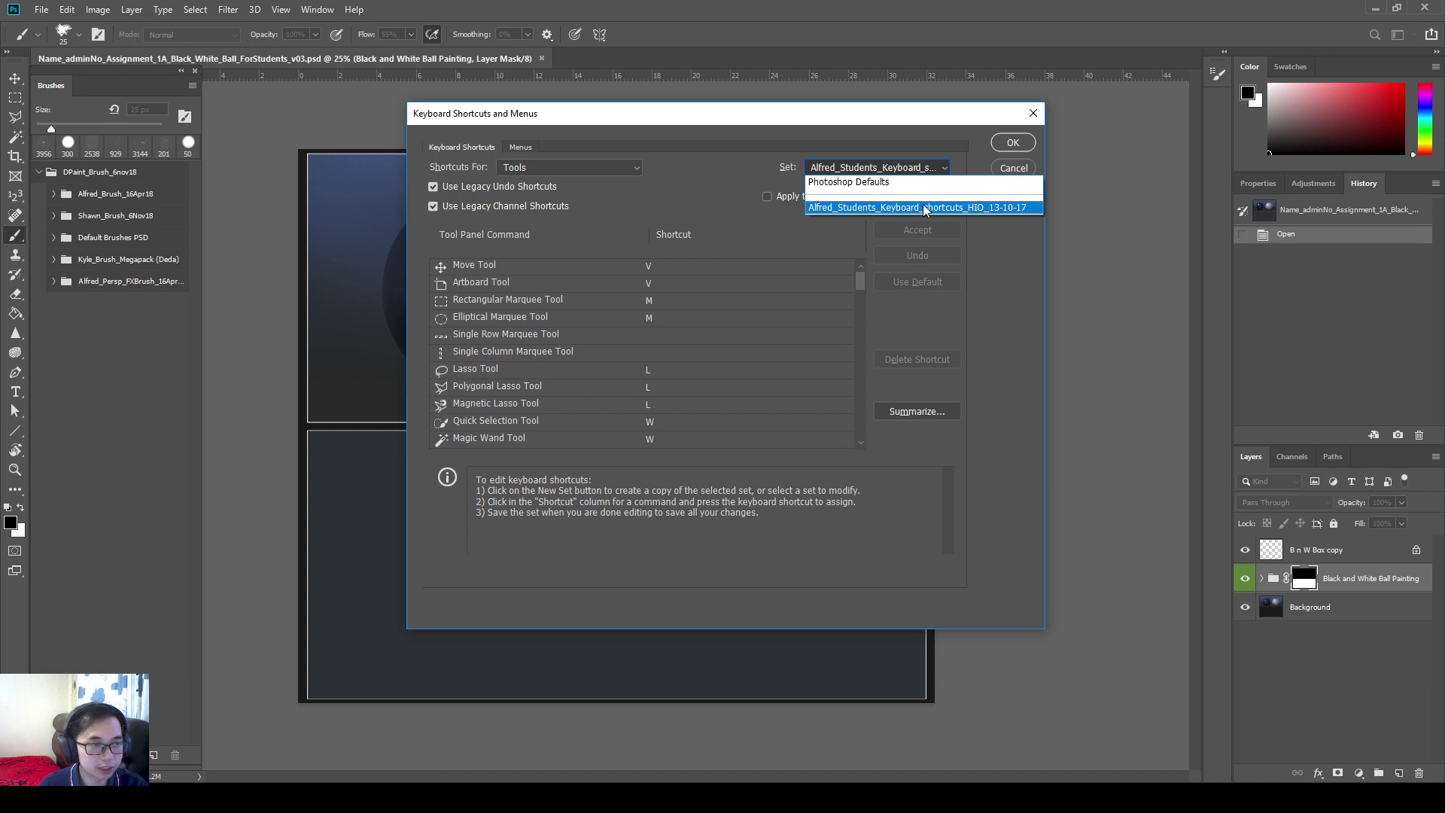
left_click(924, 208)
left_click(1012, 142)
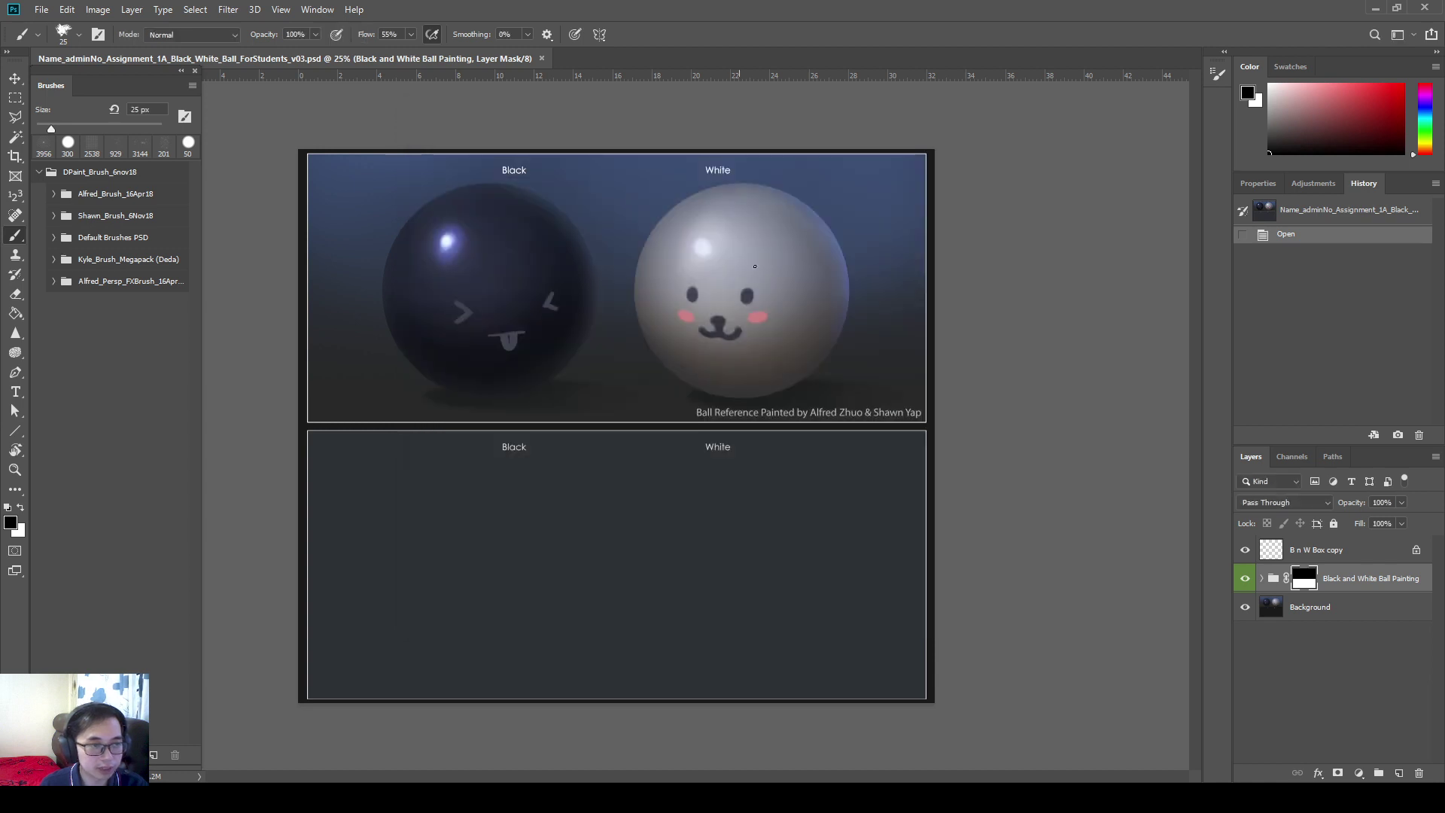
- Add an empty Layer 1 above Background in the Black and White Ball Painting group
left_click(1261, 578)
left_click(1281, 607)
left_click(1398, 772)
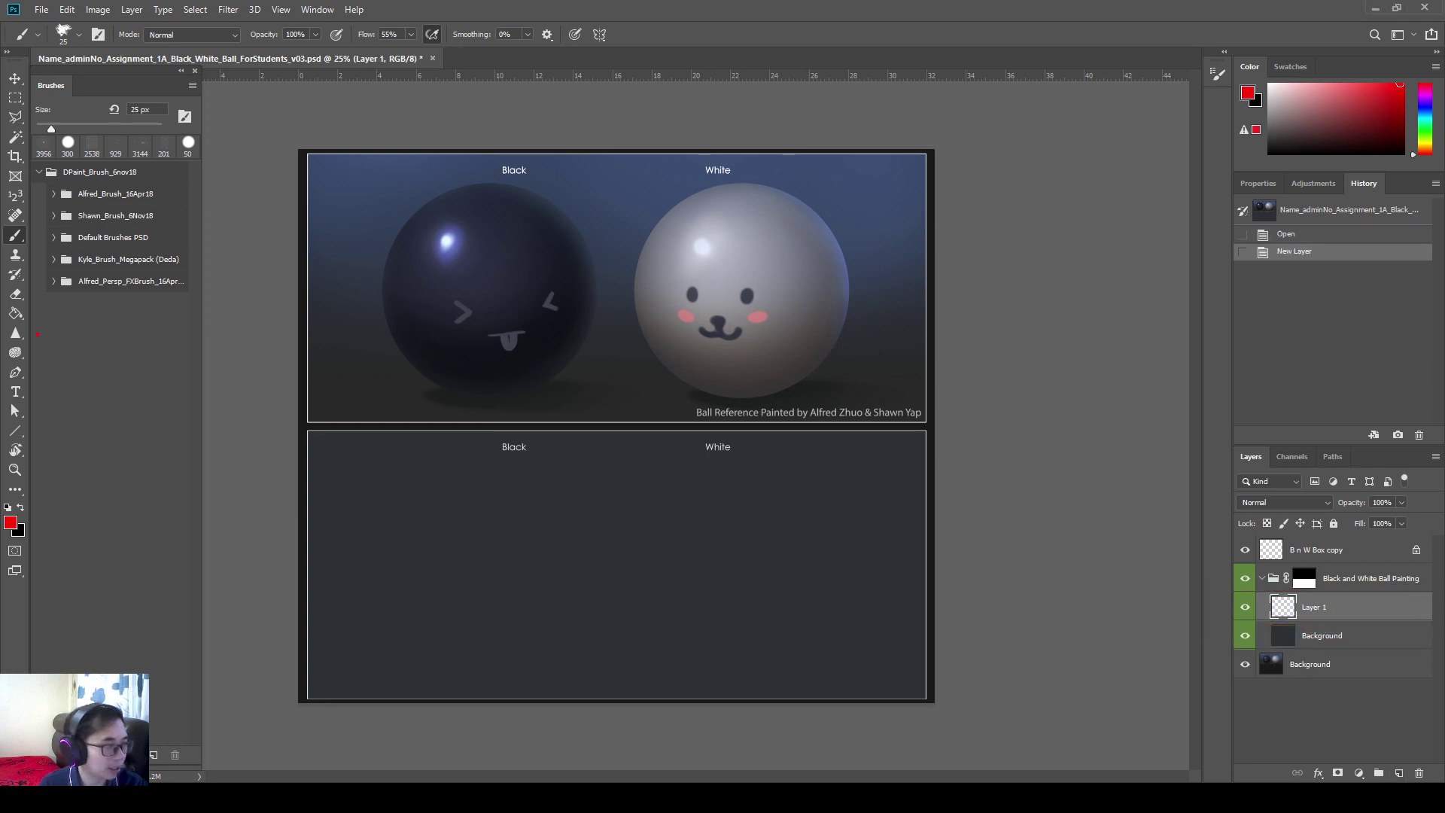
- Test the custom O, K, R and ] tool shortcuts, then return to the 25 px brush with B
left_click_drag(31, 323, 4, 366)
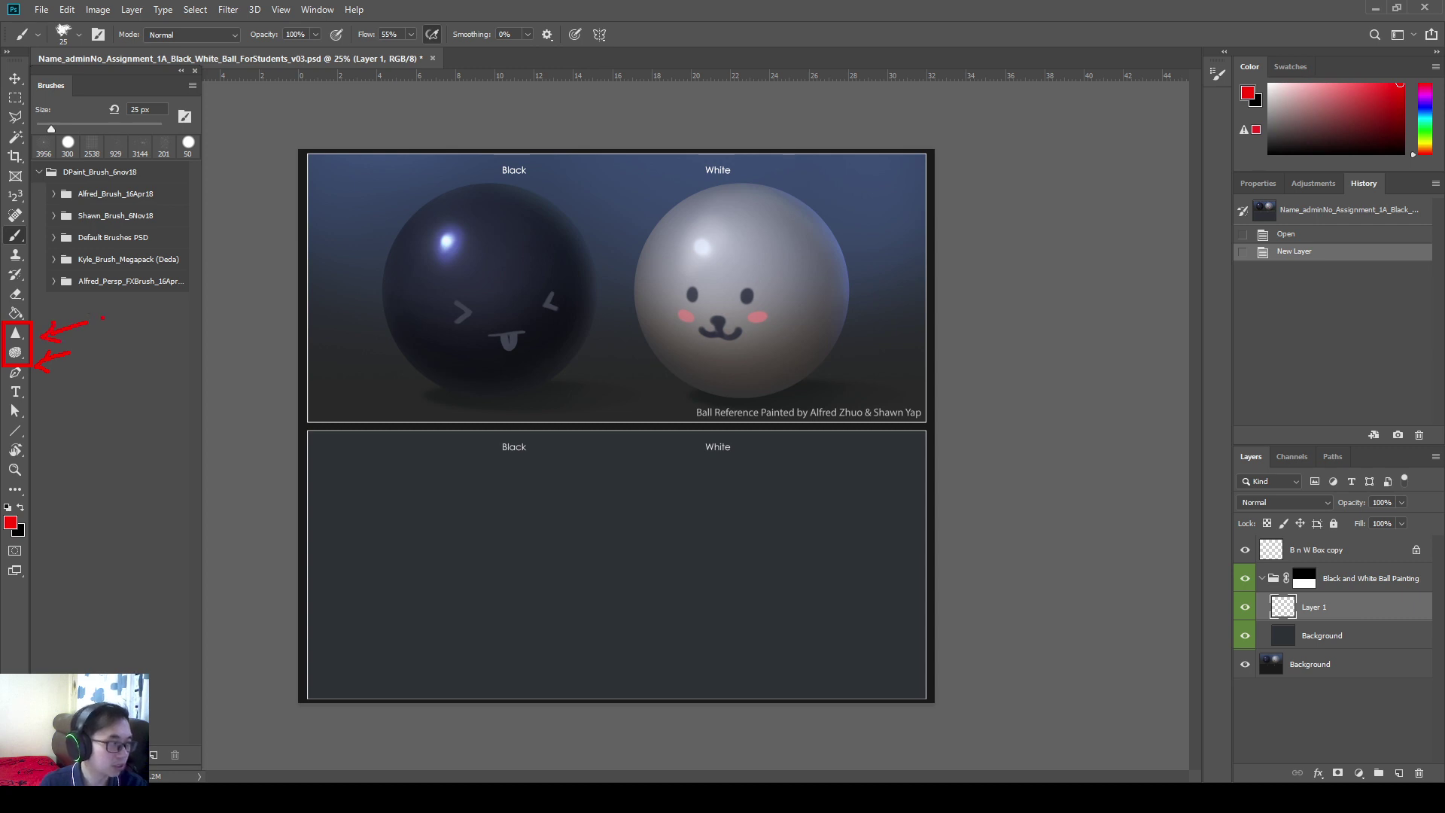
key("Escape")
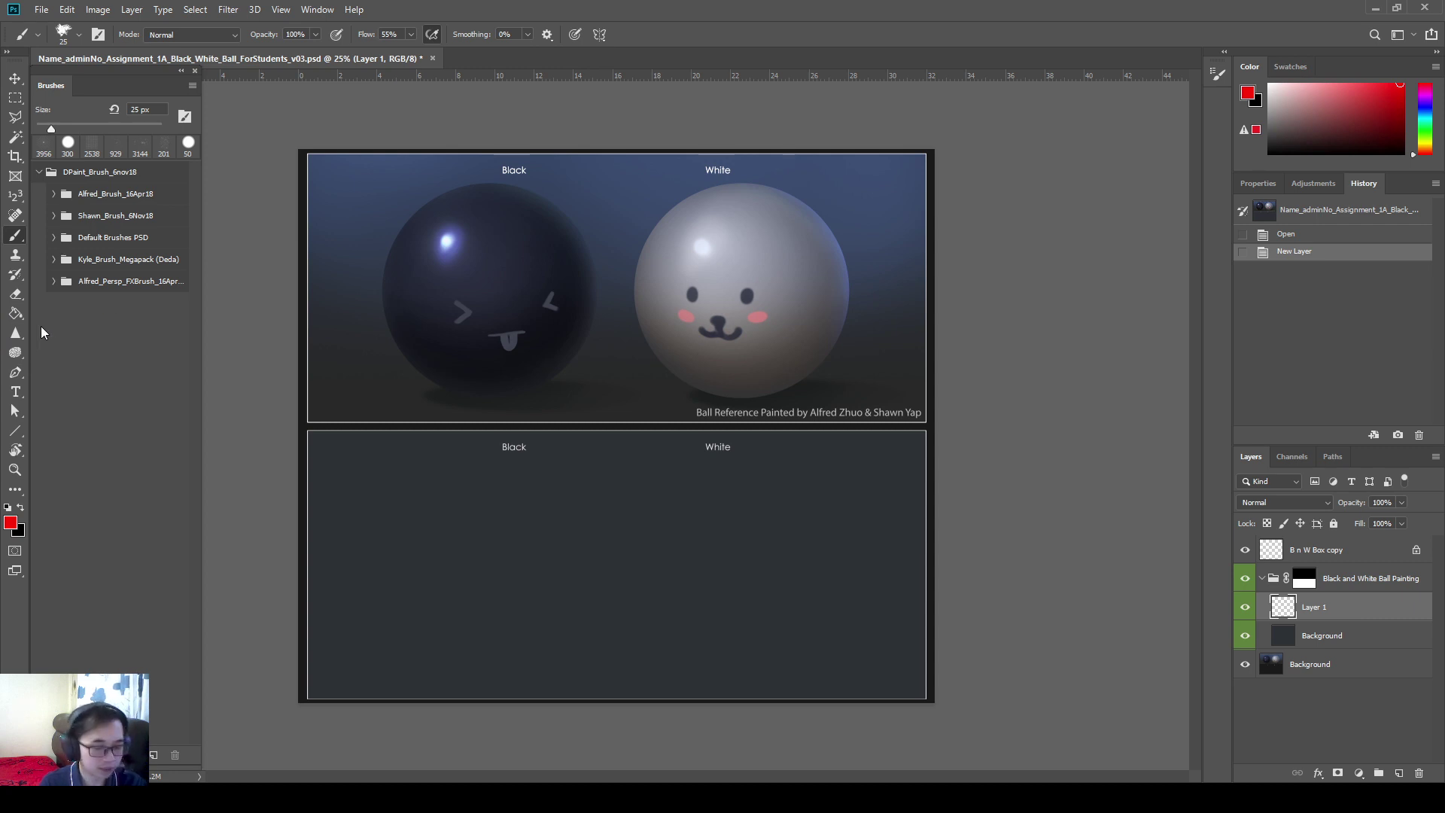
key("o")
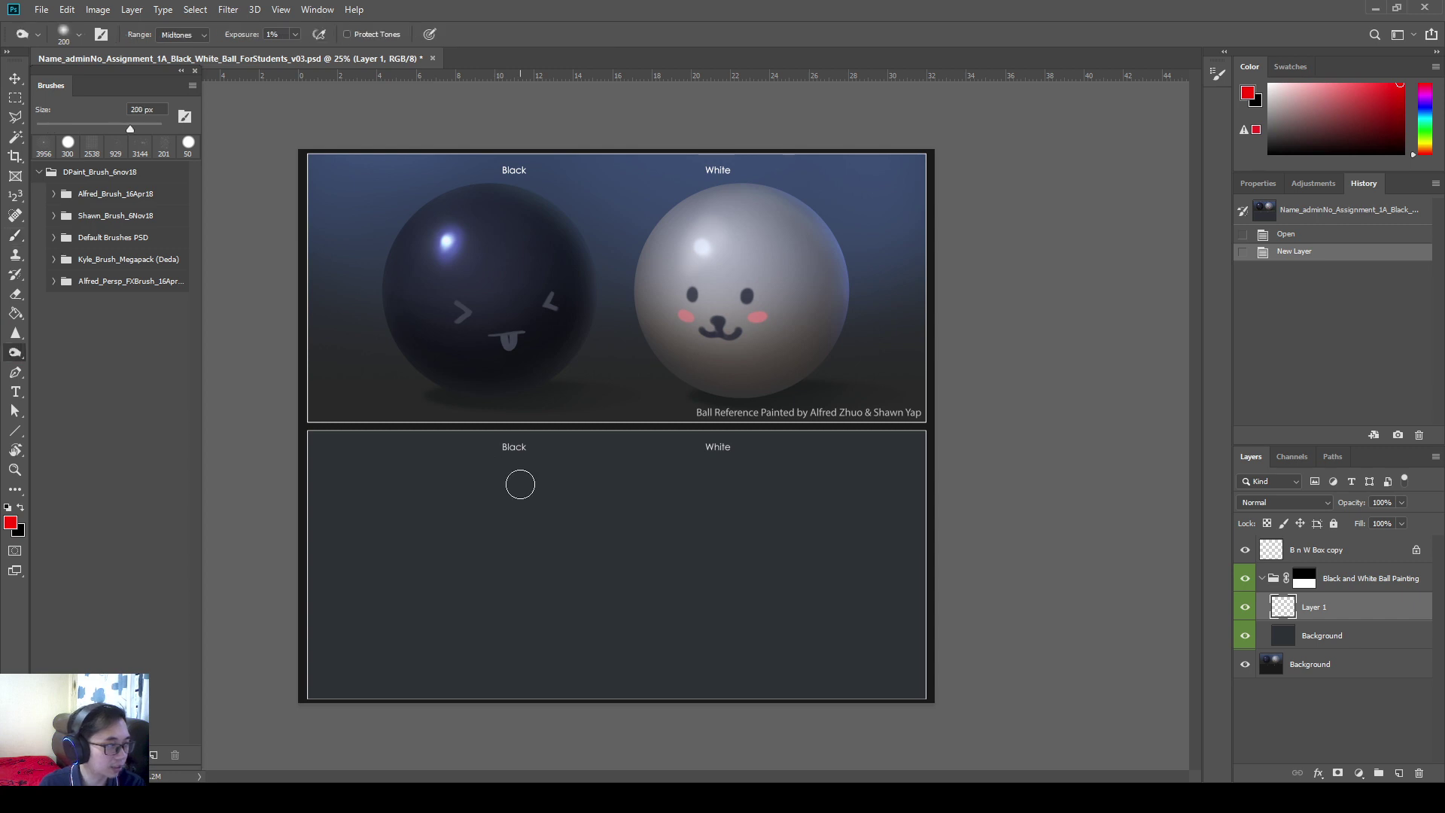
key("k")
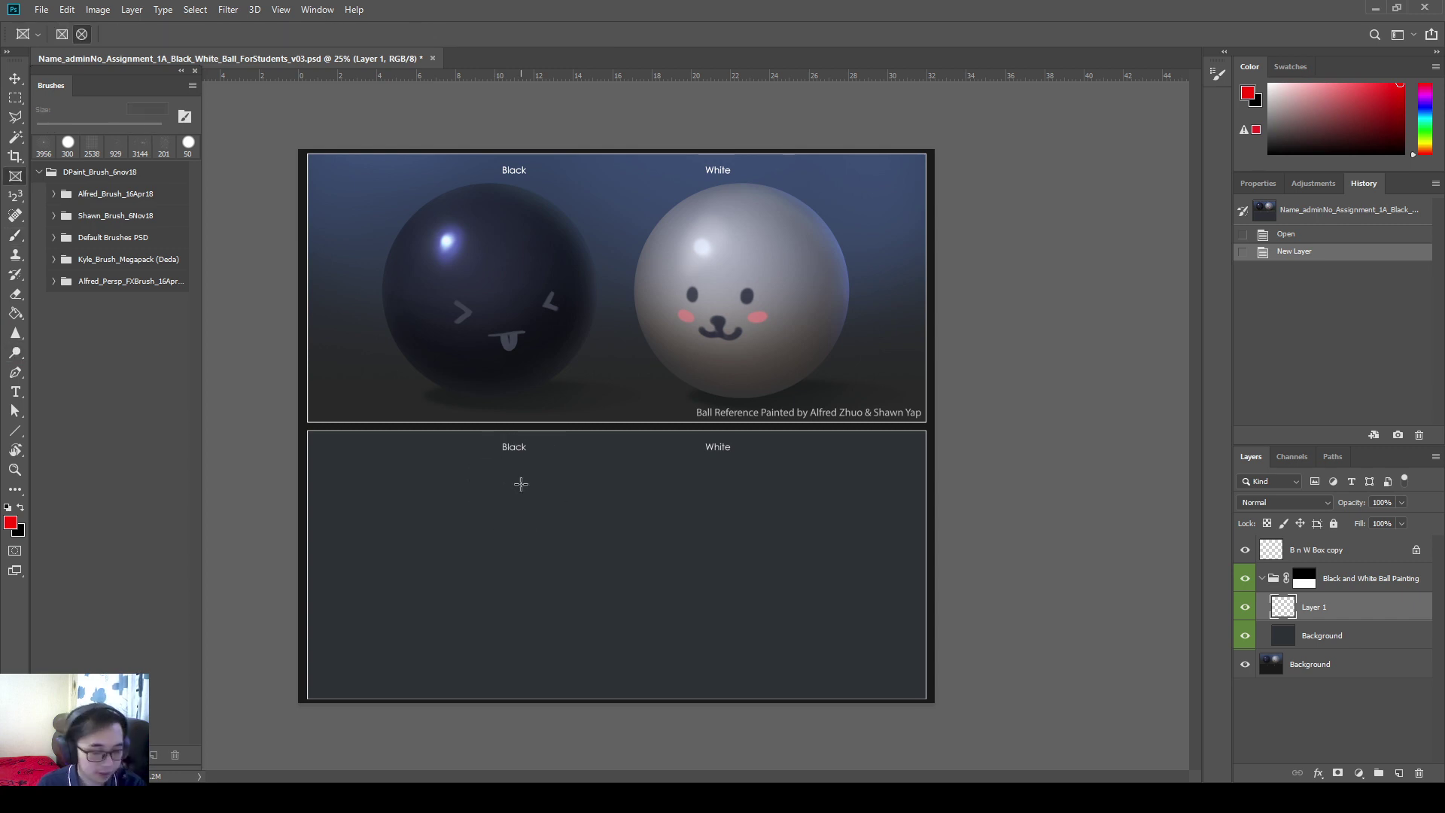
key("r")
key("r")
key("r")
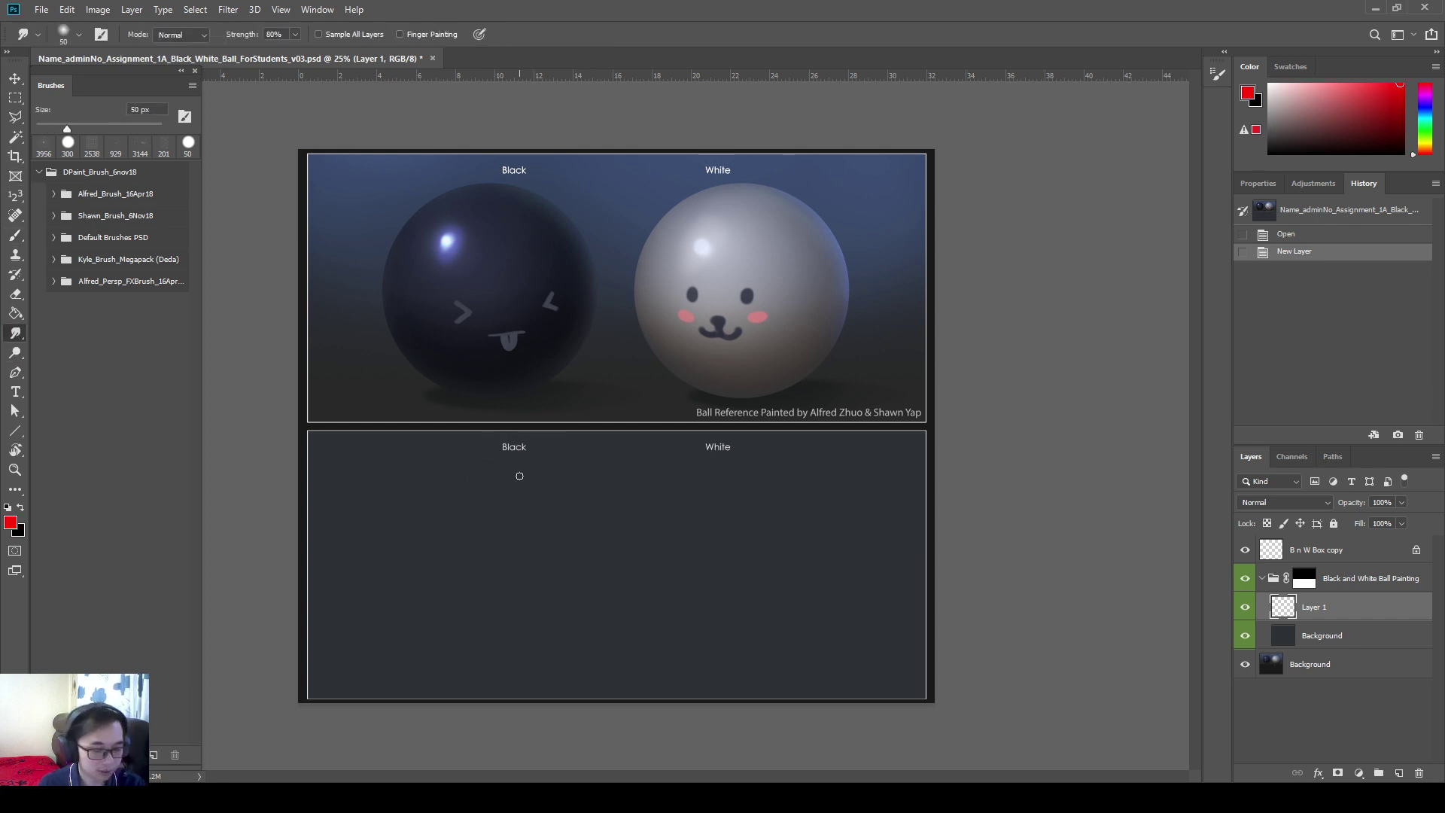
key("r")
key("r")
key("r")
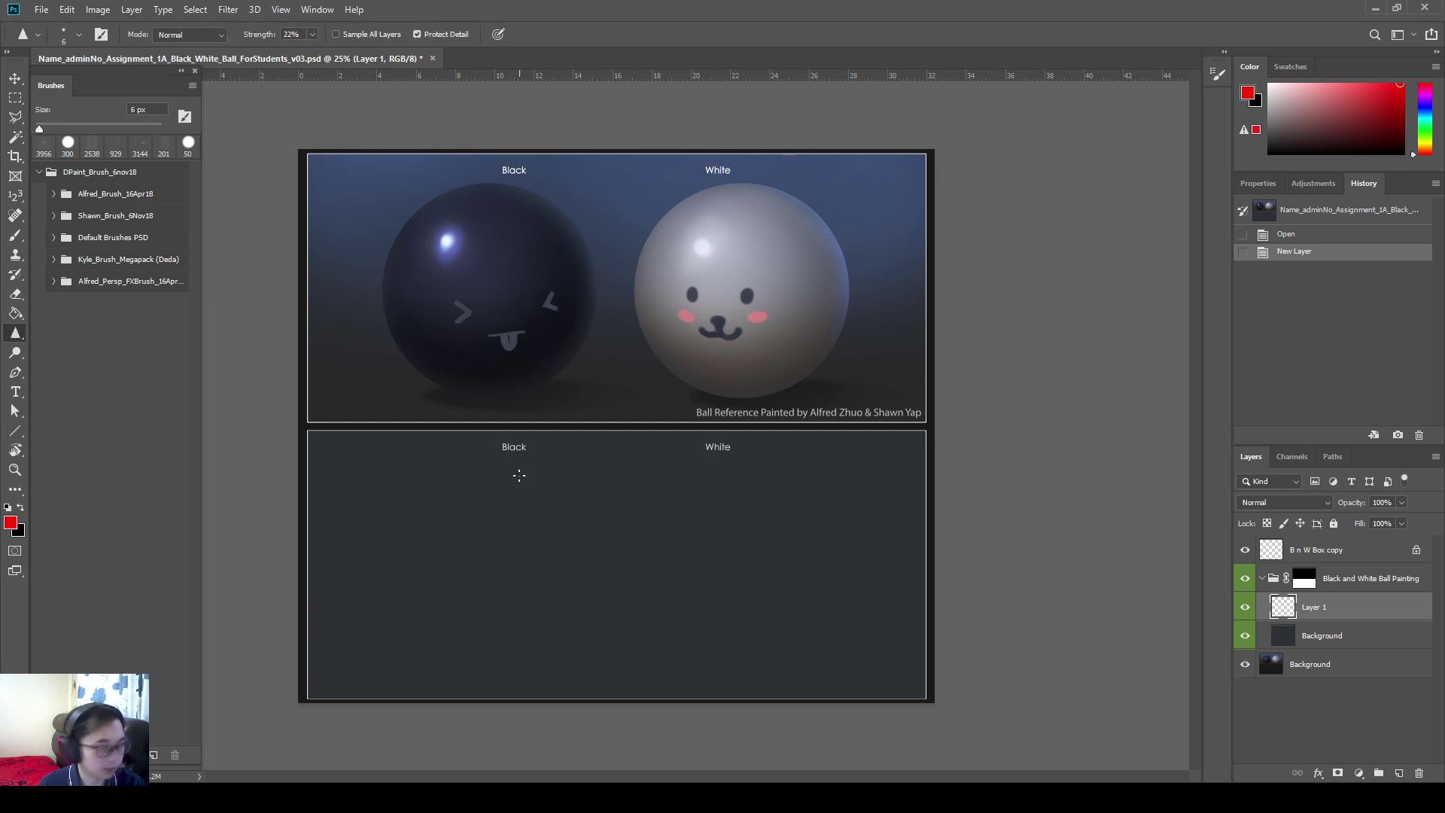
key("o")
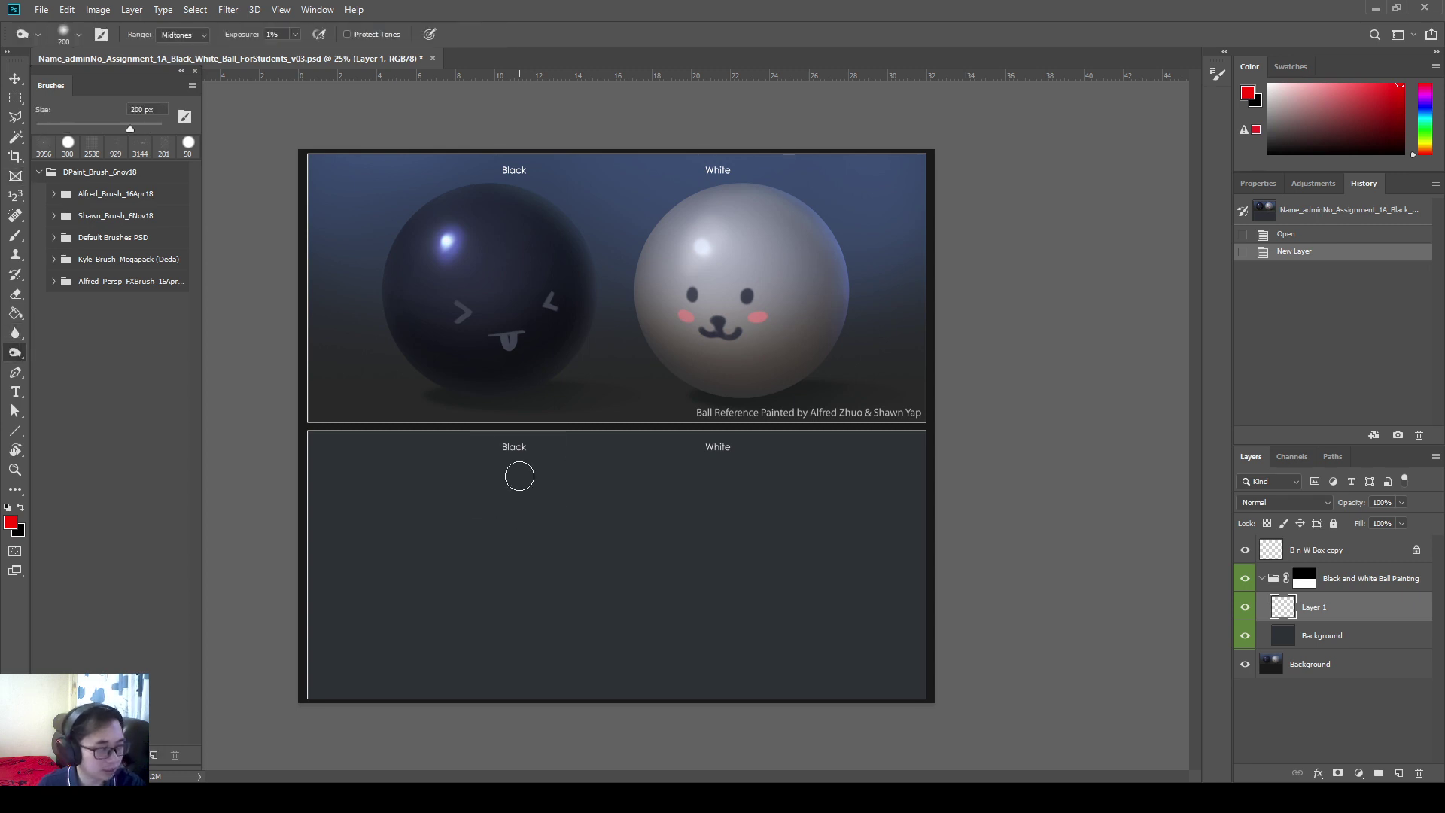
key("bracketright")
key("bracketright")
key("bracketright")
key("bracketright")
key("bracketright")
key("bracketright")
key("bracketright")
key("bracketright")
key("bracketright")
key("bracketright")
key("bracketright")
key("bracketright")
key("bracketright")
key("bracketright")
key("bracketright")
key("bracketright")
key("bracketright")
key("r")
key("r")
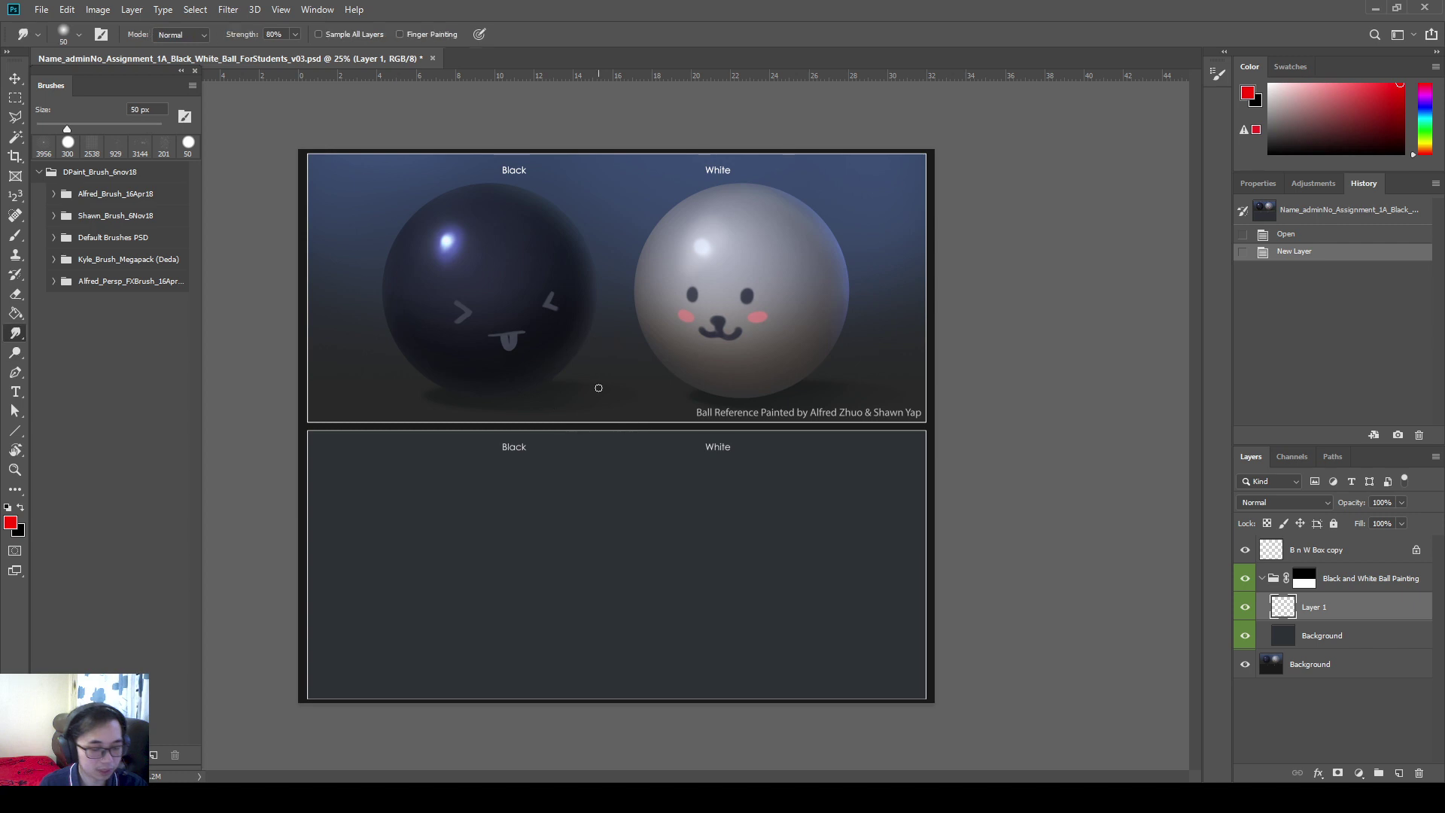
key("b")
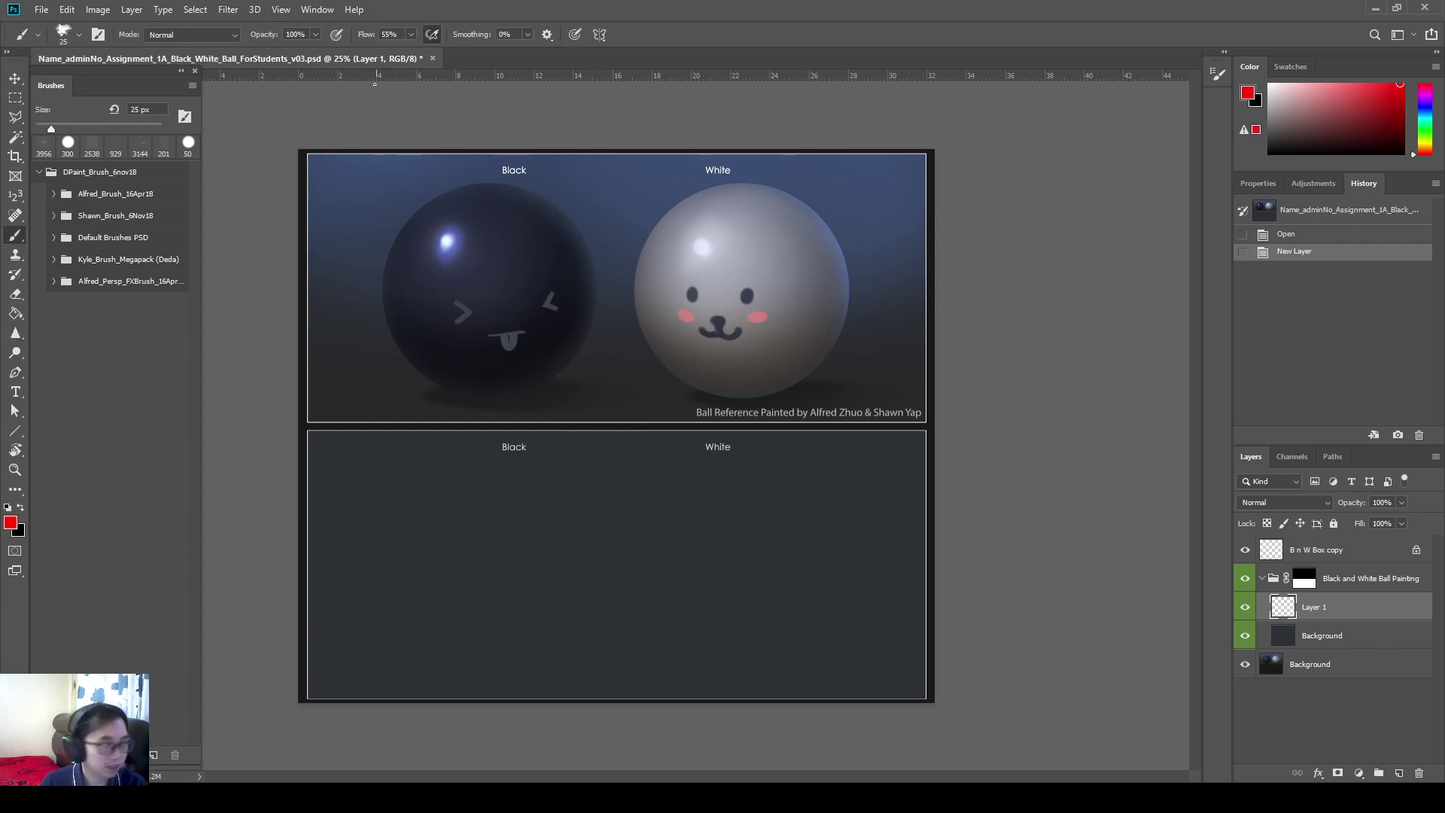
left_click(307, 9)
left_click(304, 8)
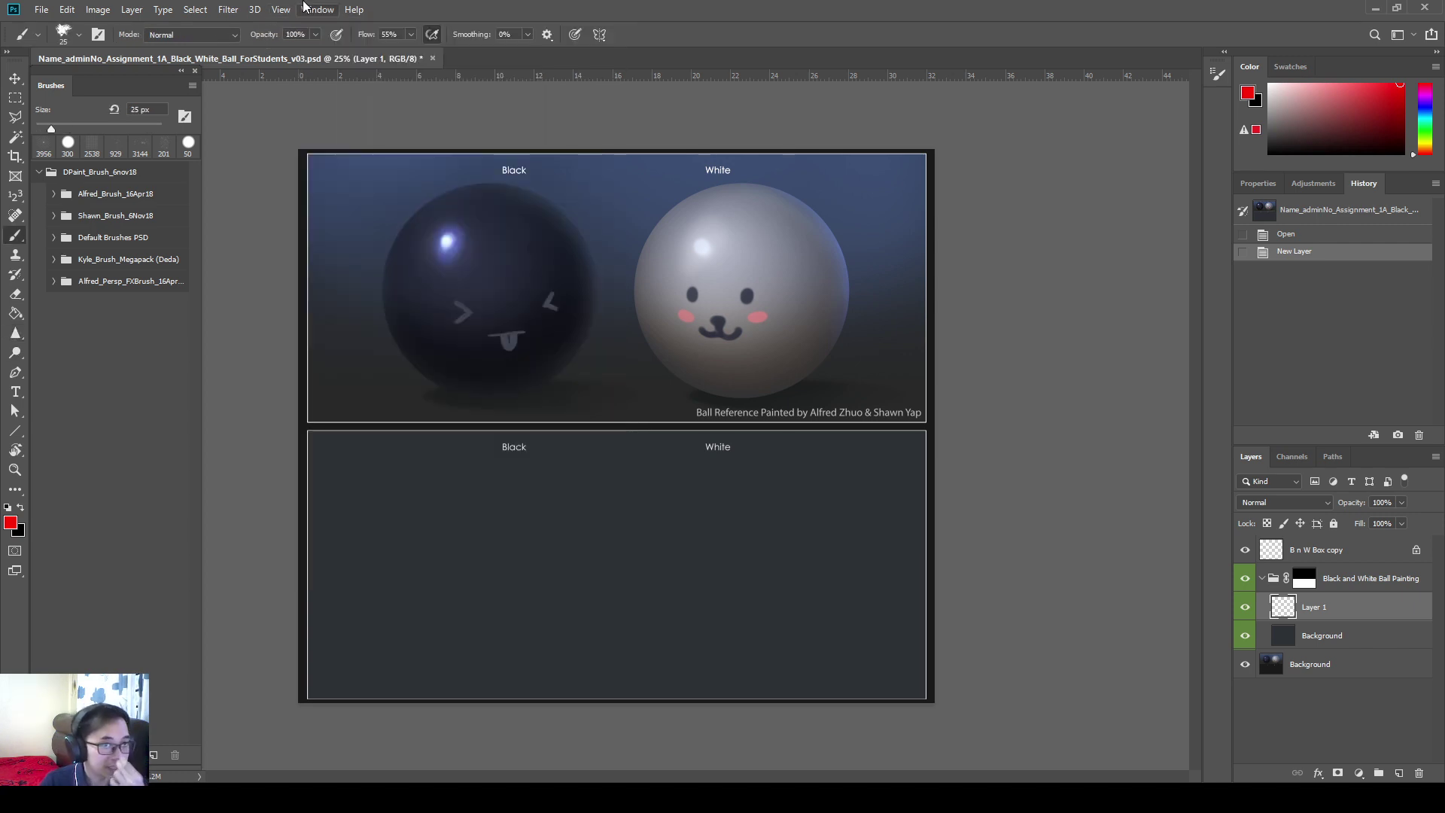
left_click(304, 8)
mouse_move(335, 42)
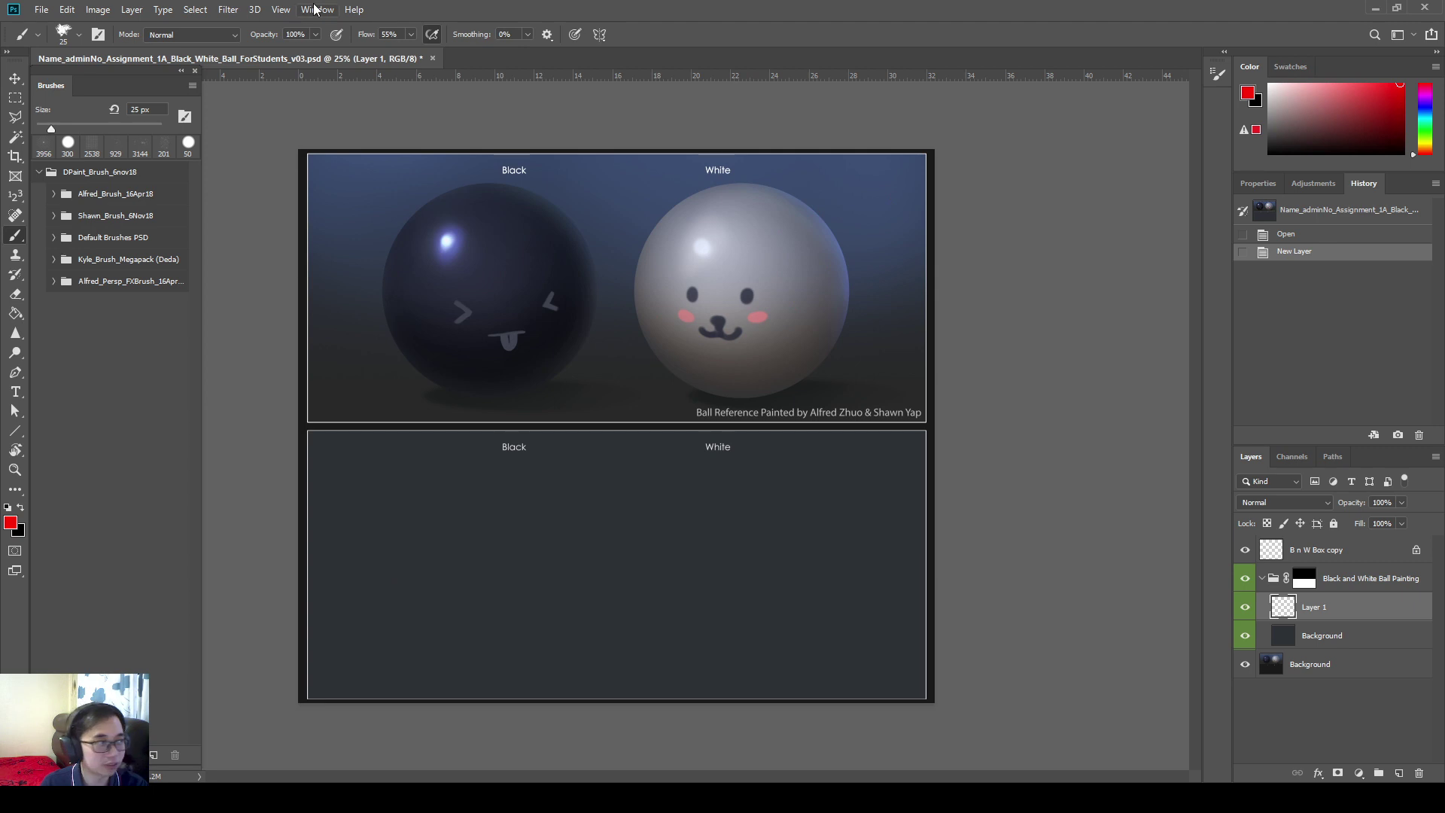
- Start a new workspace named with the artist's name and 1Nov2020
left_click(317, 9)
mouse_move(332, 41)
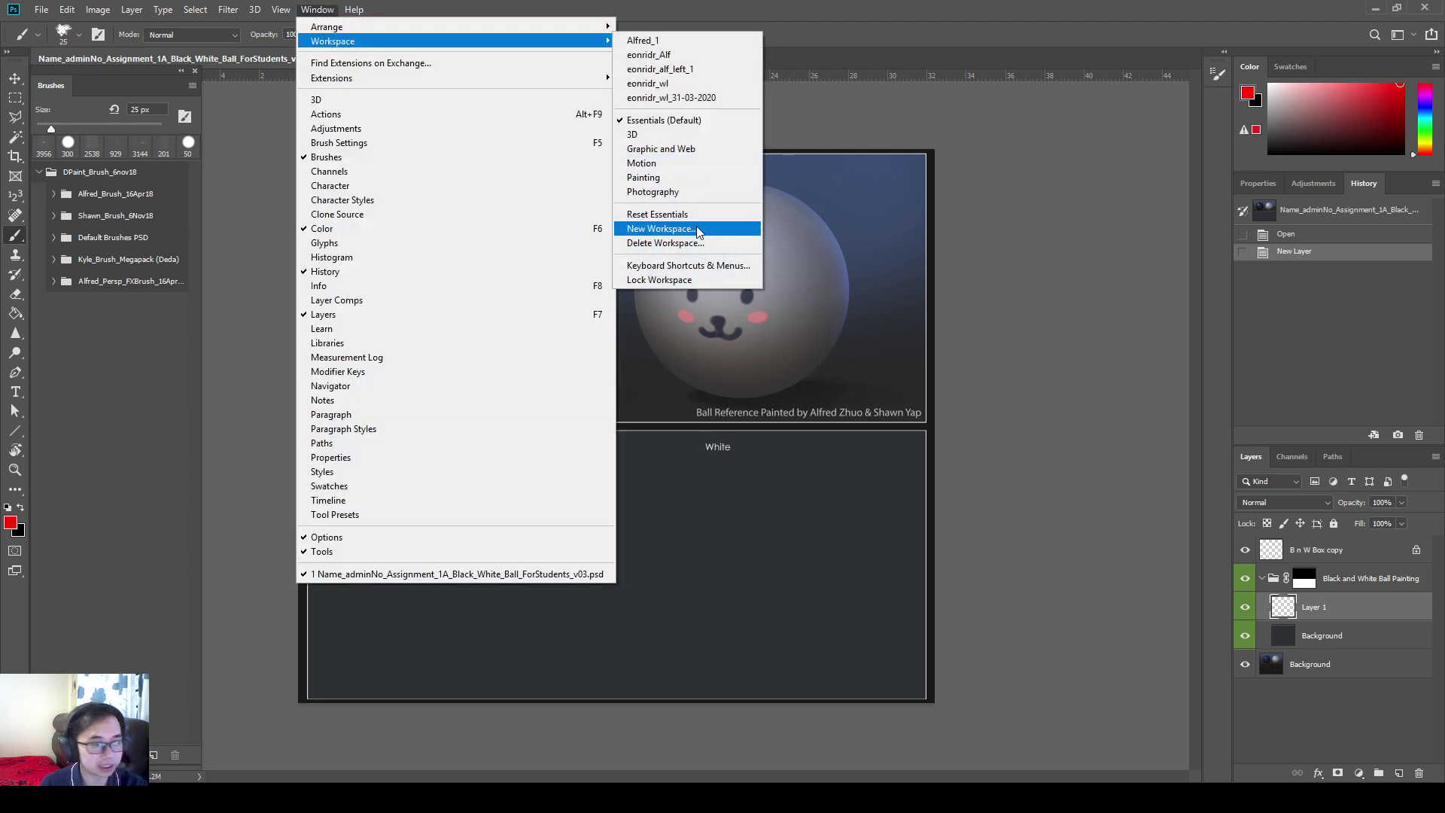
left_click(697, 231)
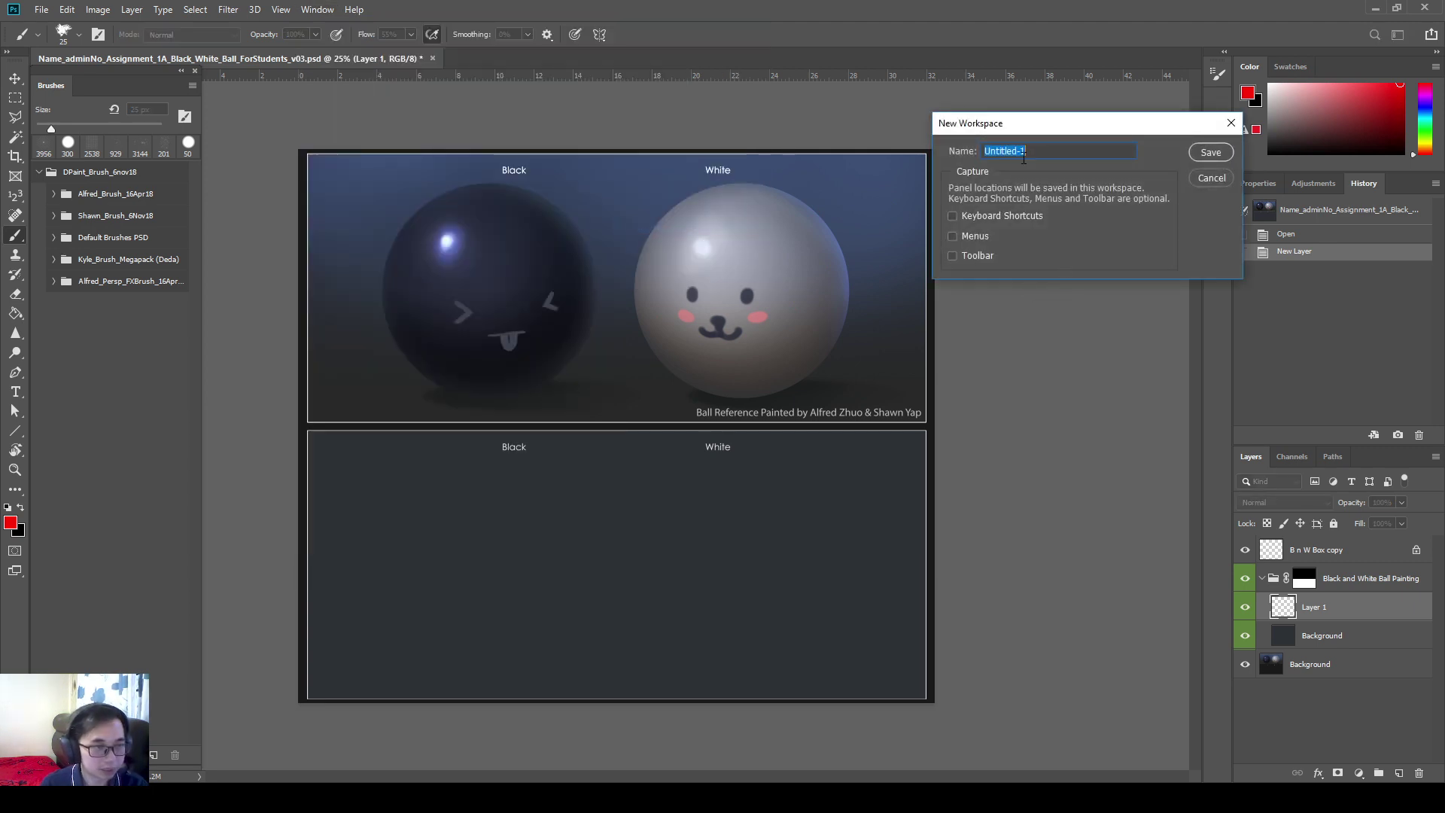
left_click_drag(1037, 140, 997, 172)
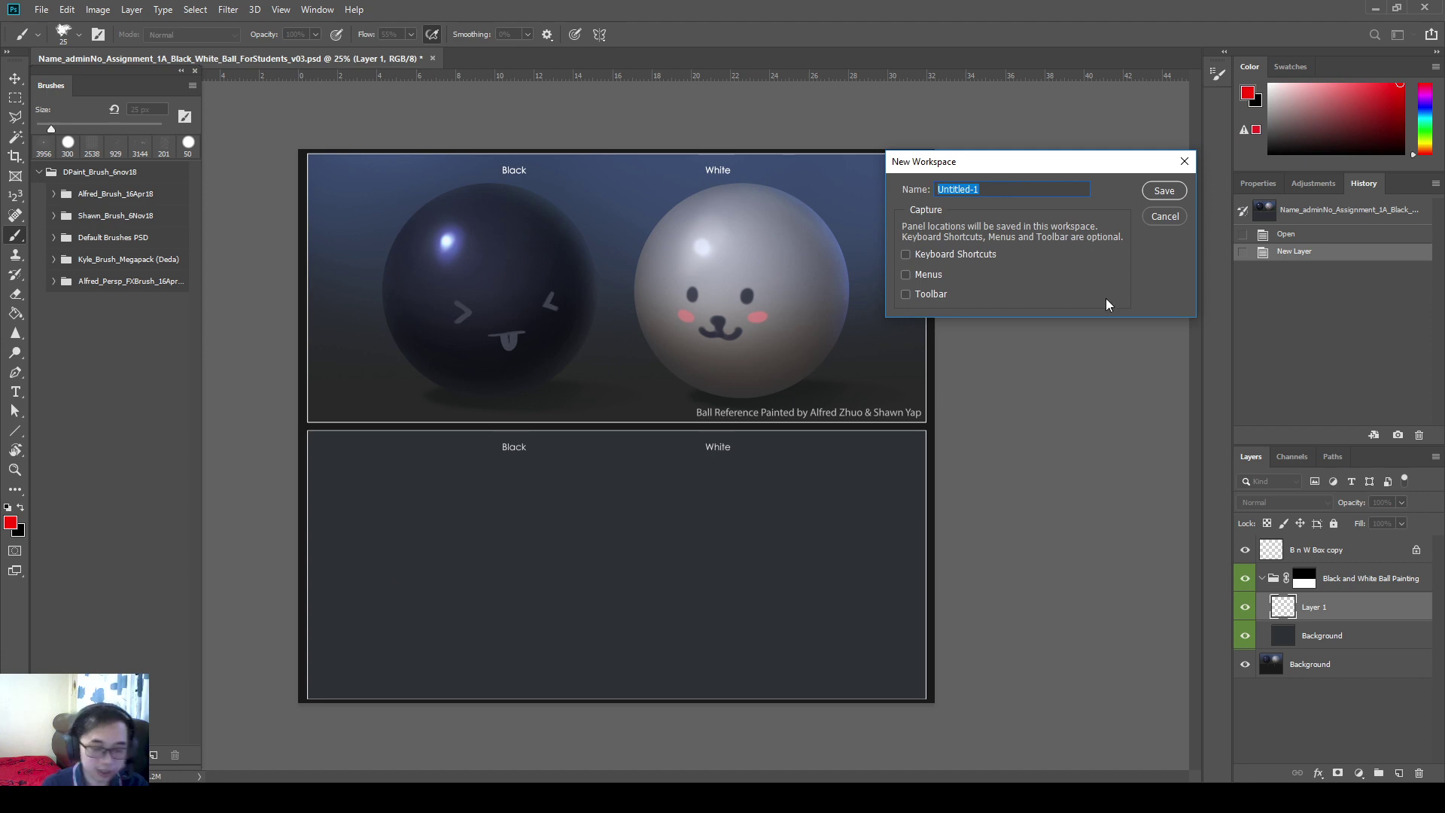
type("Alfred")
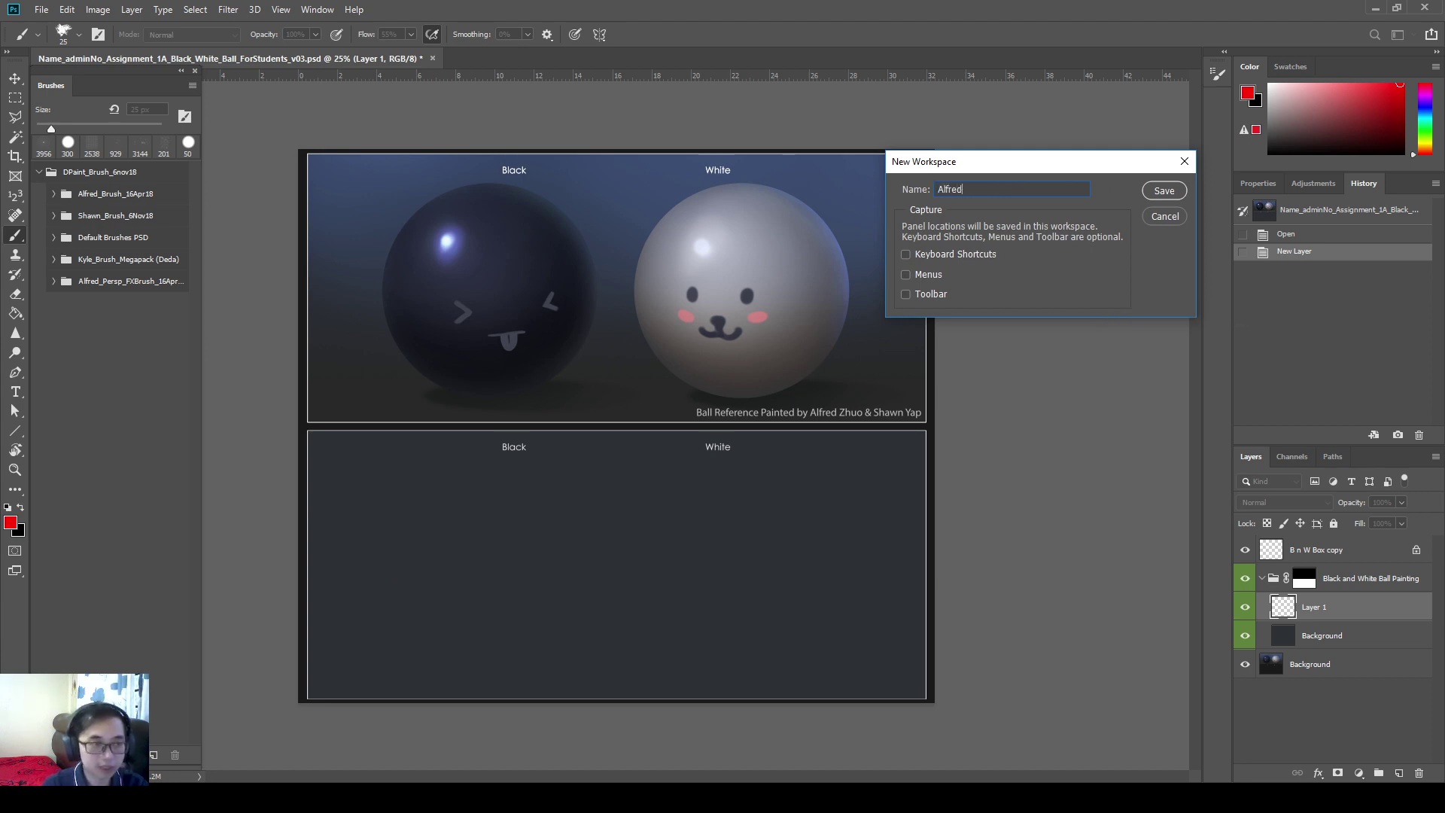
type("_1")
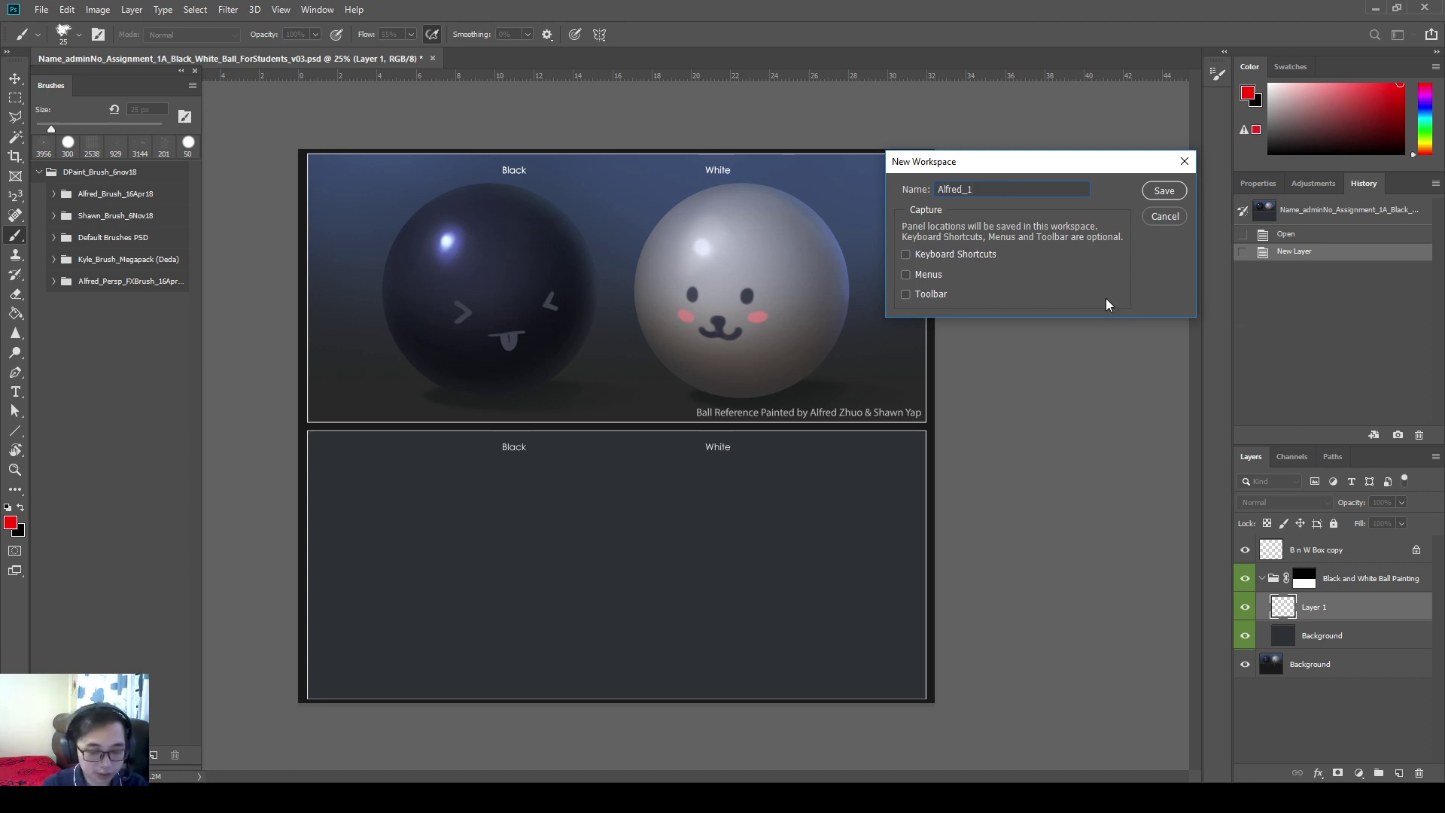
type("Nov2020")
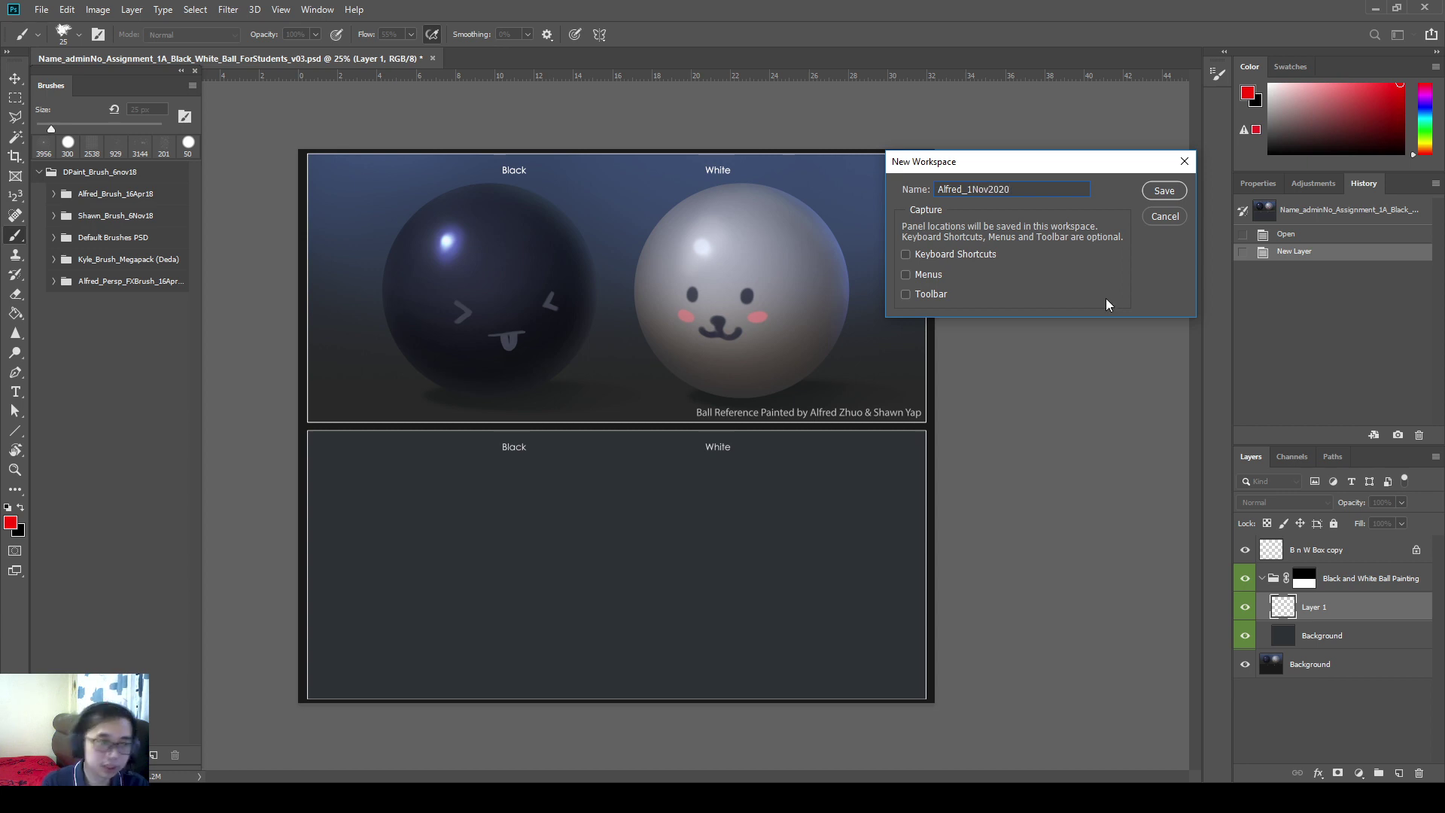
- Include Keyboard Shortcuts, Menus and Toolbar in the workspace and save it
left_click(938, 256)
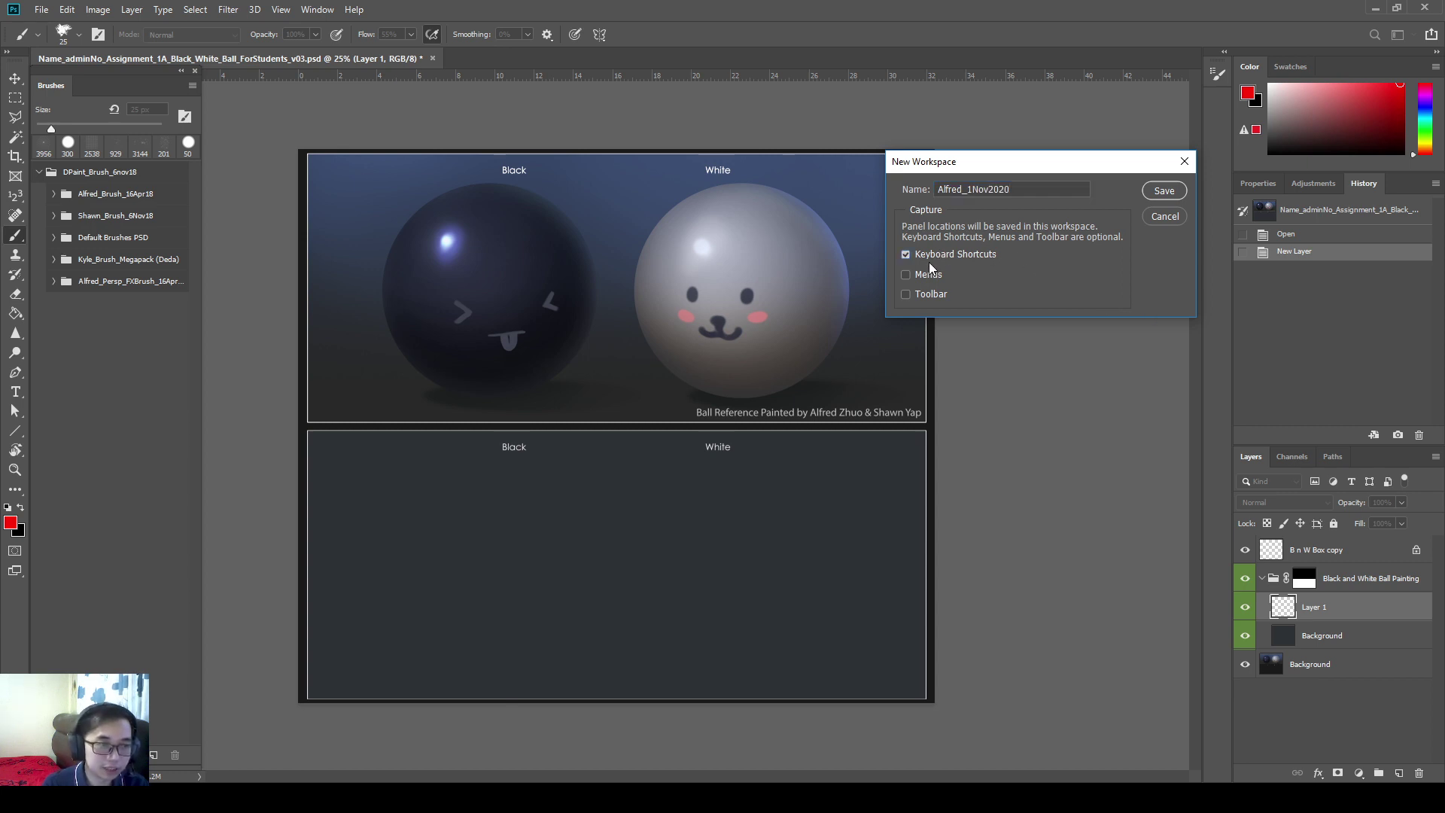
left_click(933, 276)
left_click(942, 298)
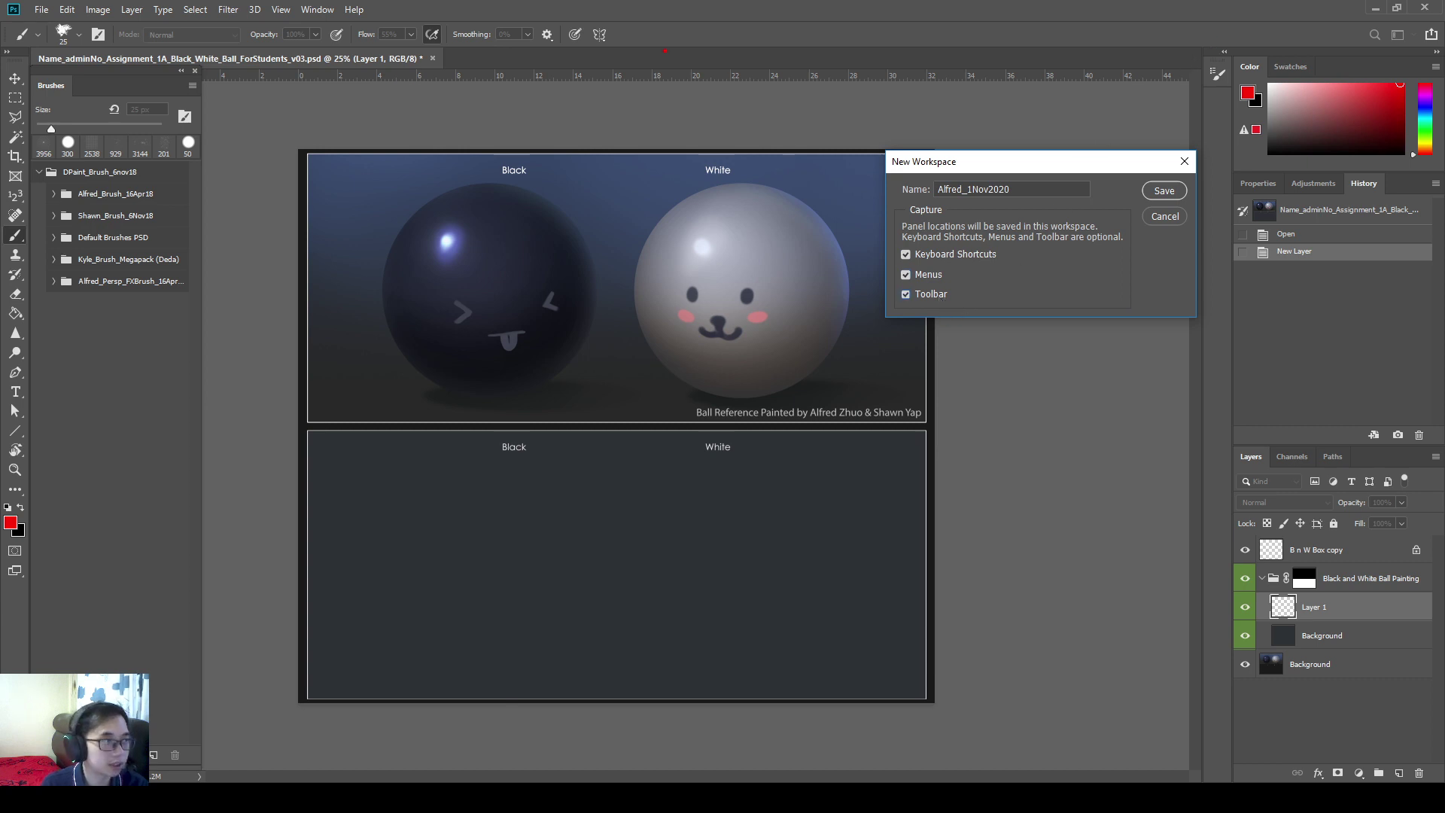
mouse_move(581, 30)
left_mouse_down()
mouse_move(305, 179)
mouse_move(1, 716)
mouse_move(1, 767)
left_mouse_up()
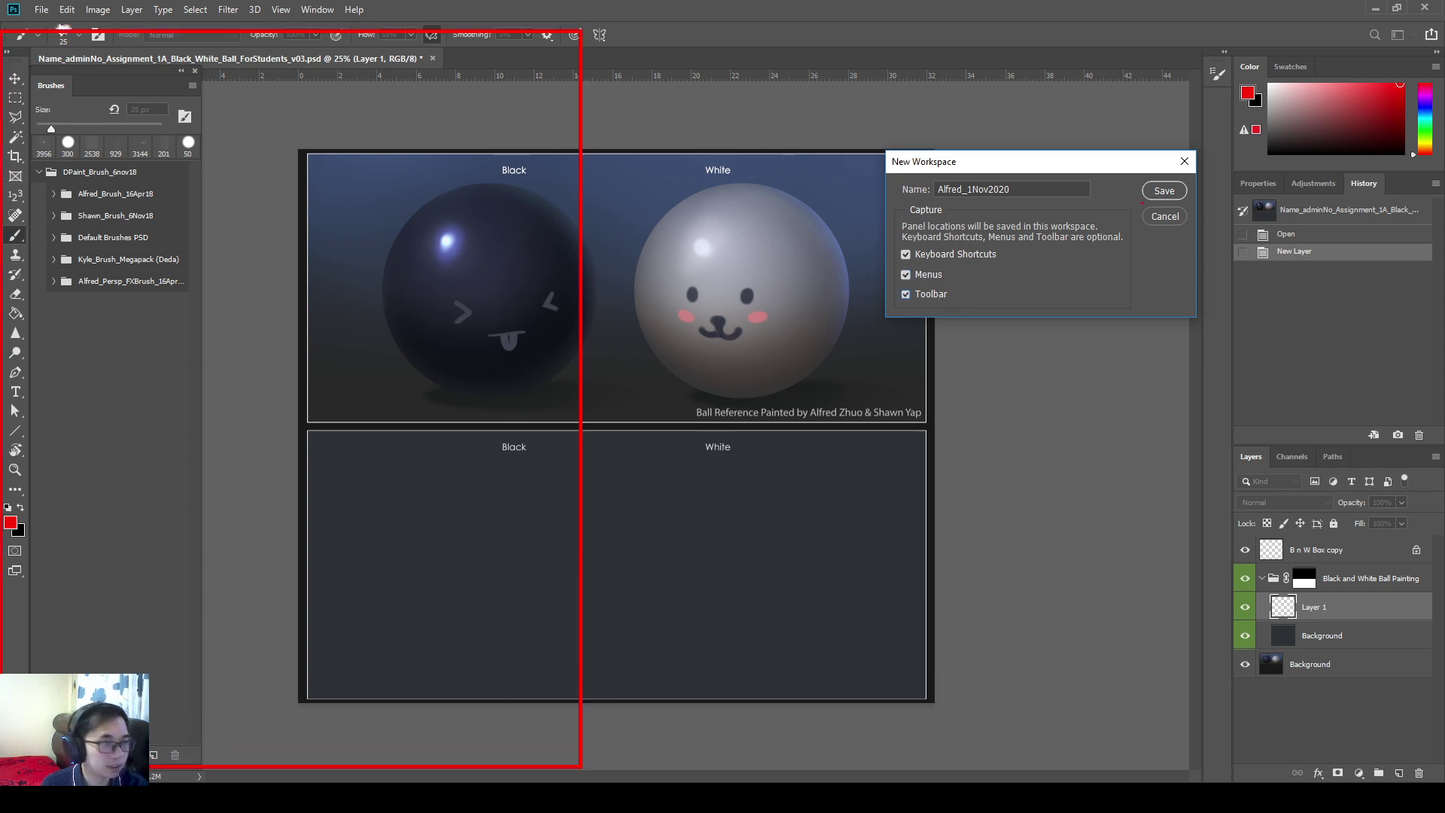
mouse_move(1201, 40)
left_mouse_down()
mouse_move(1397, 715)
mouse_move(1443, 783)
left_mouse_up()
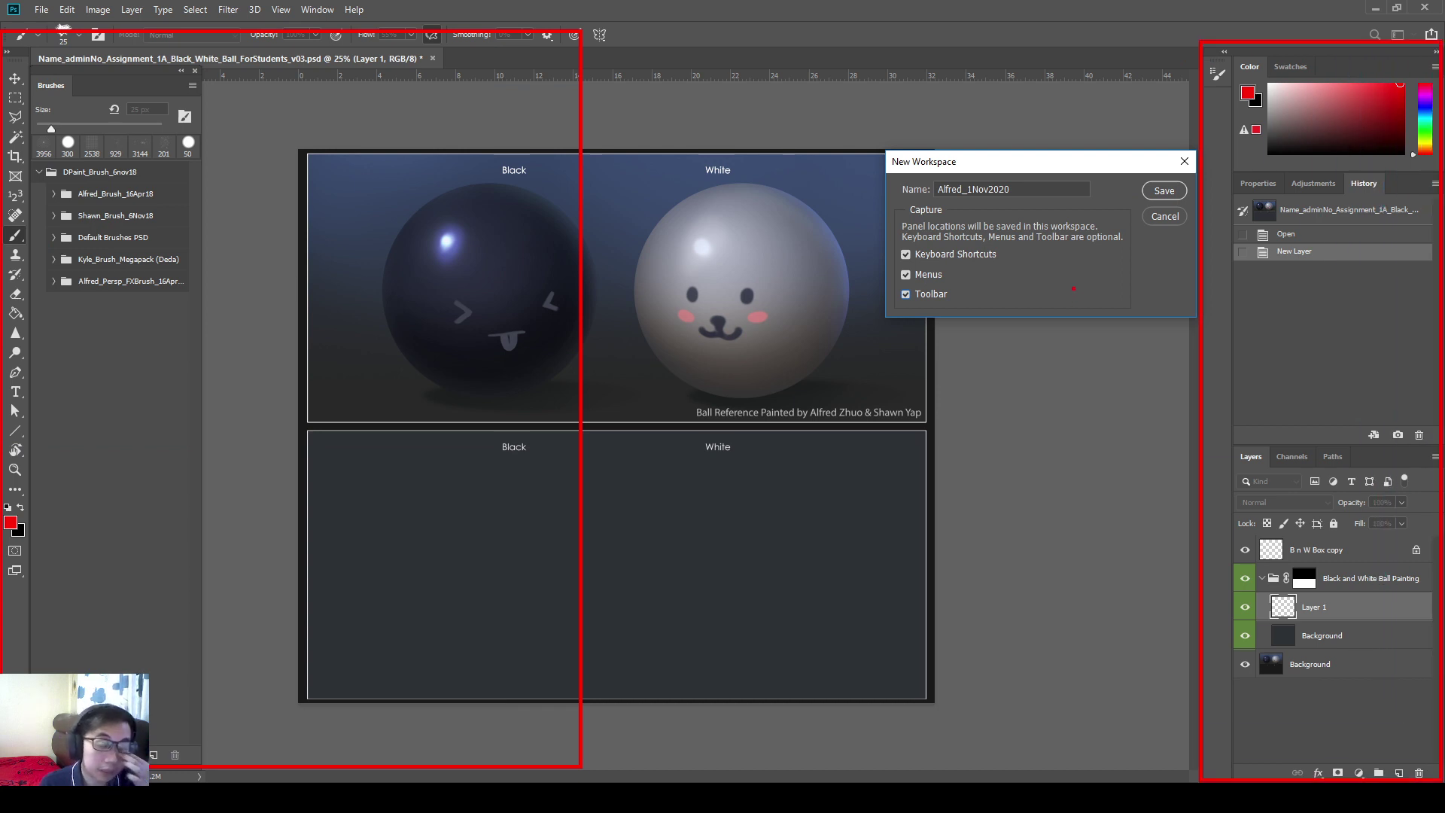
key("Escape")
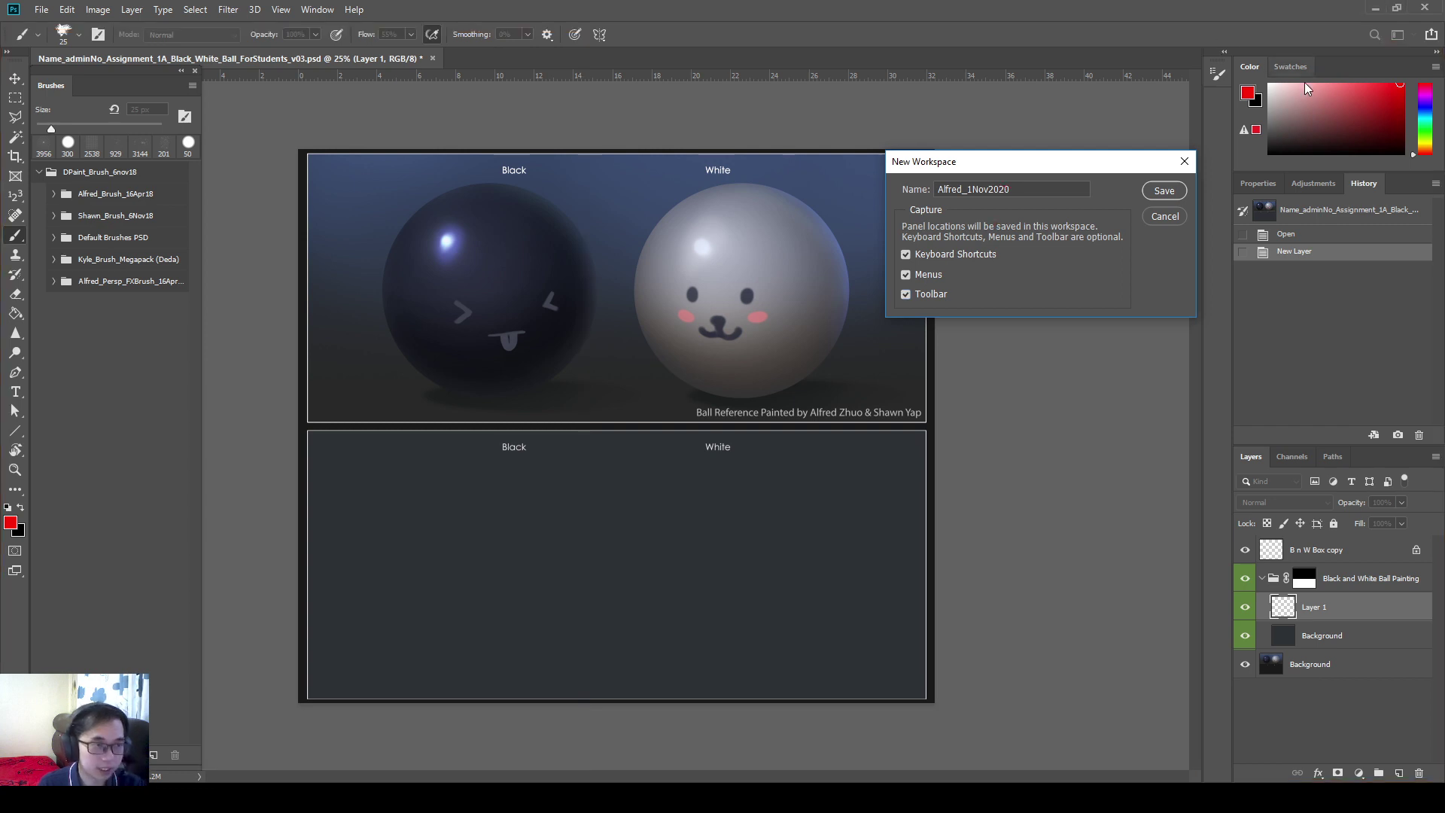
left_click(1164, 191)
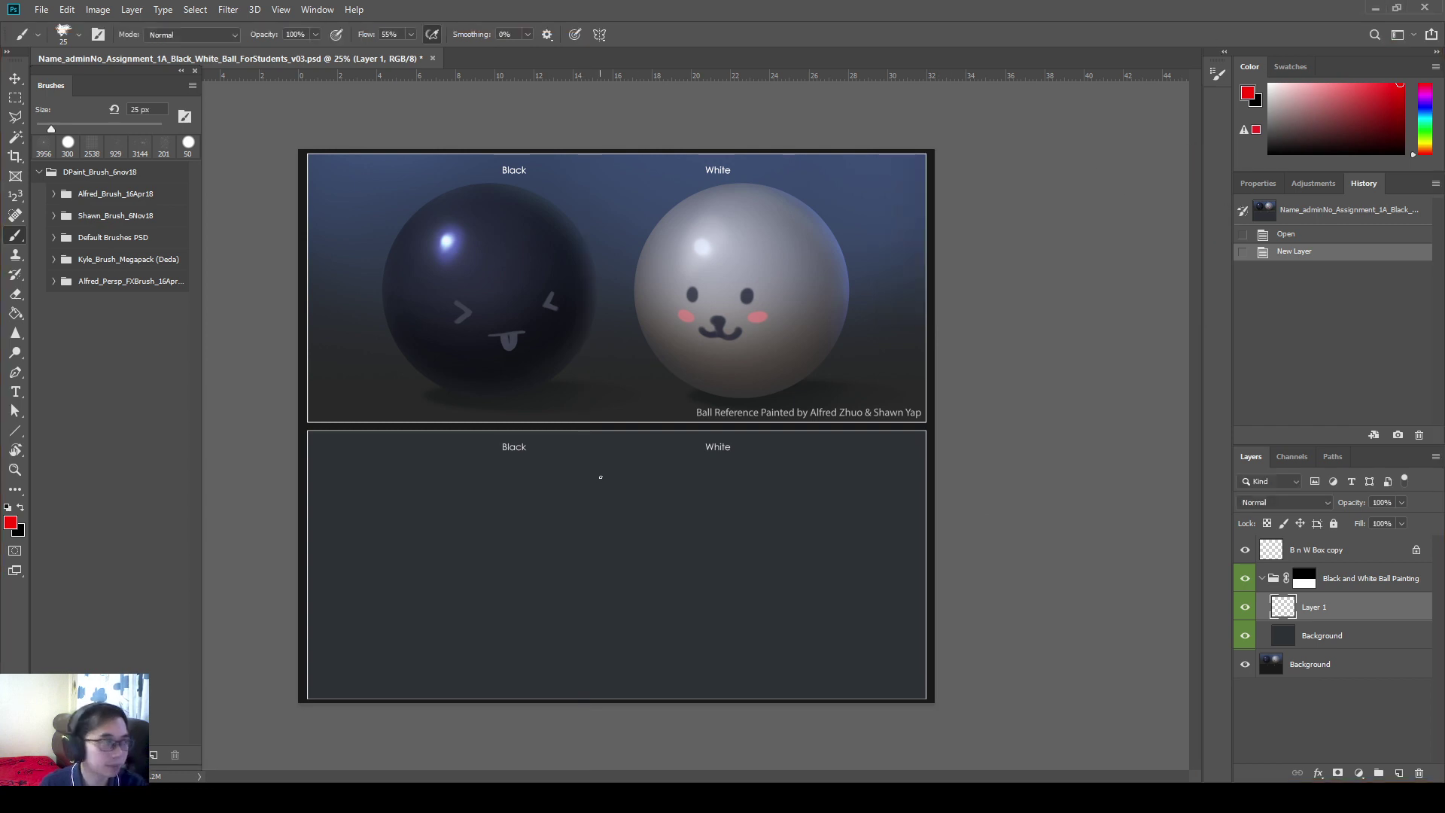
- Select the Move tool and switch to the Painting workspace
key("v")
left_click(316, 10)
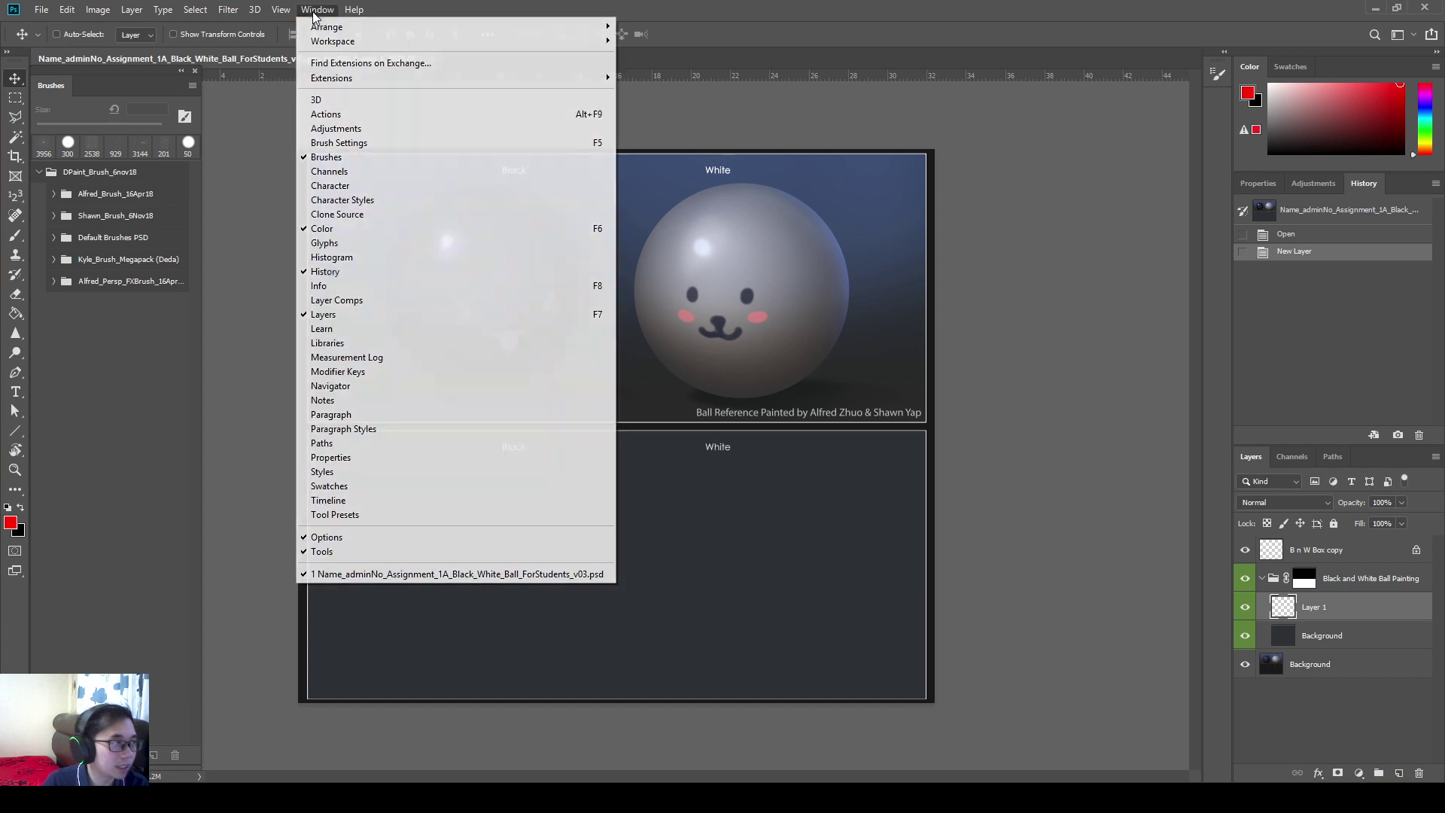
mouse_move(320, 41)
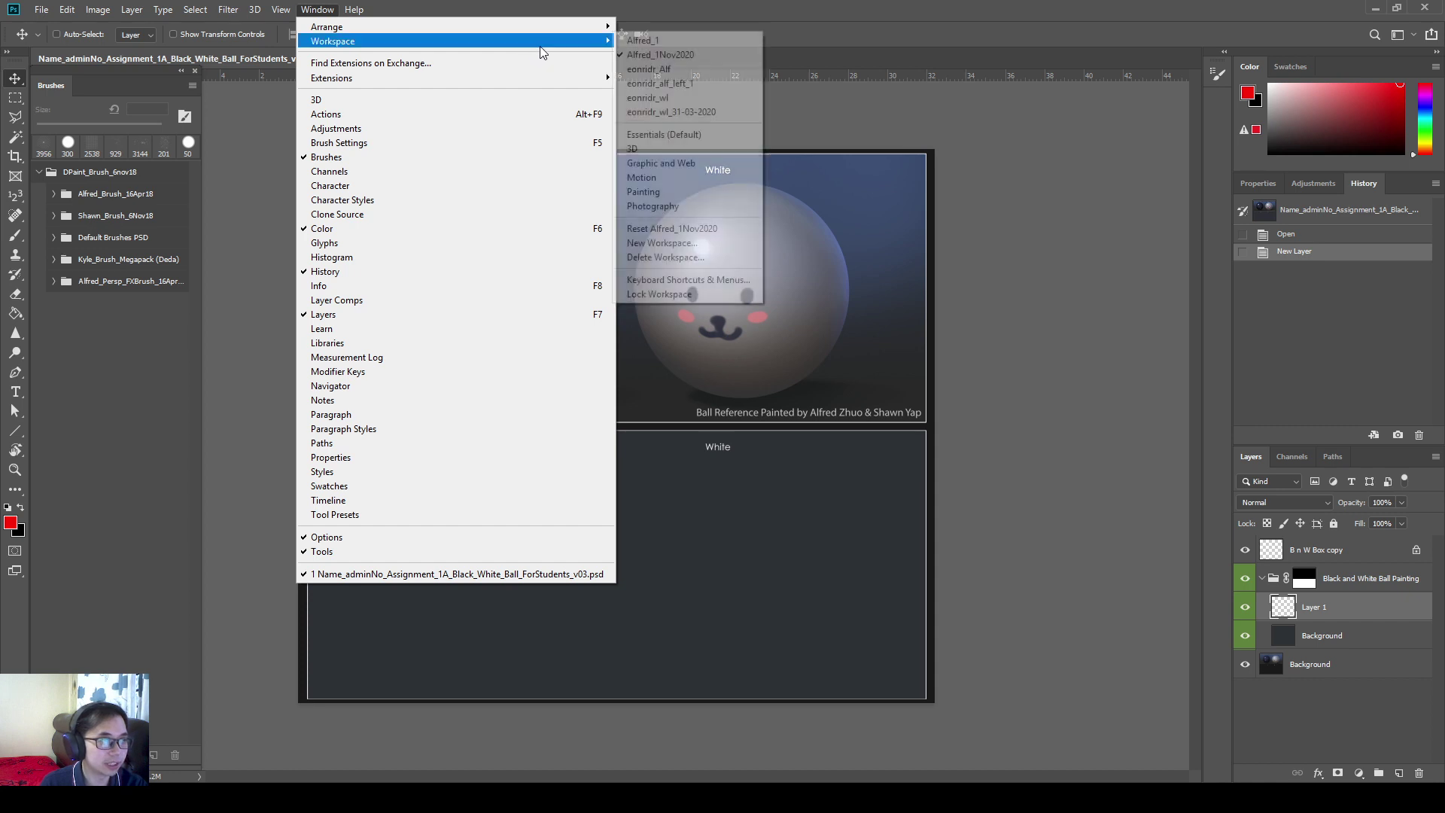
left_click(673, 136)
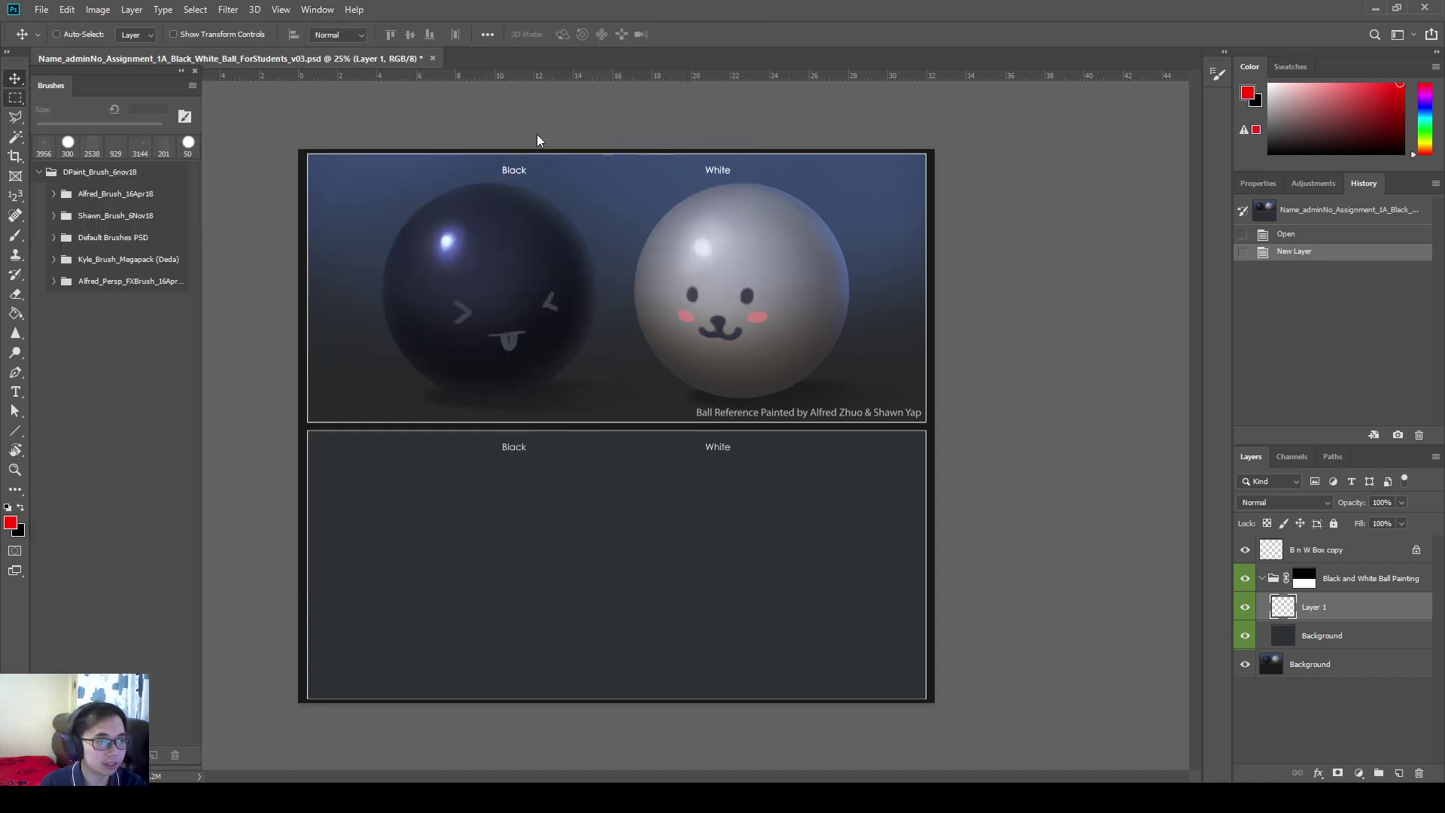
left_click(316, 9)
mouse_move(369, 42)
left_click(650, 190)
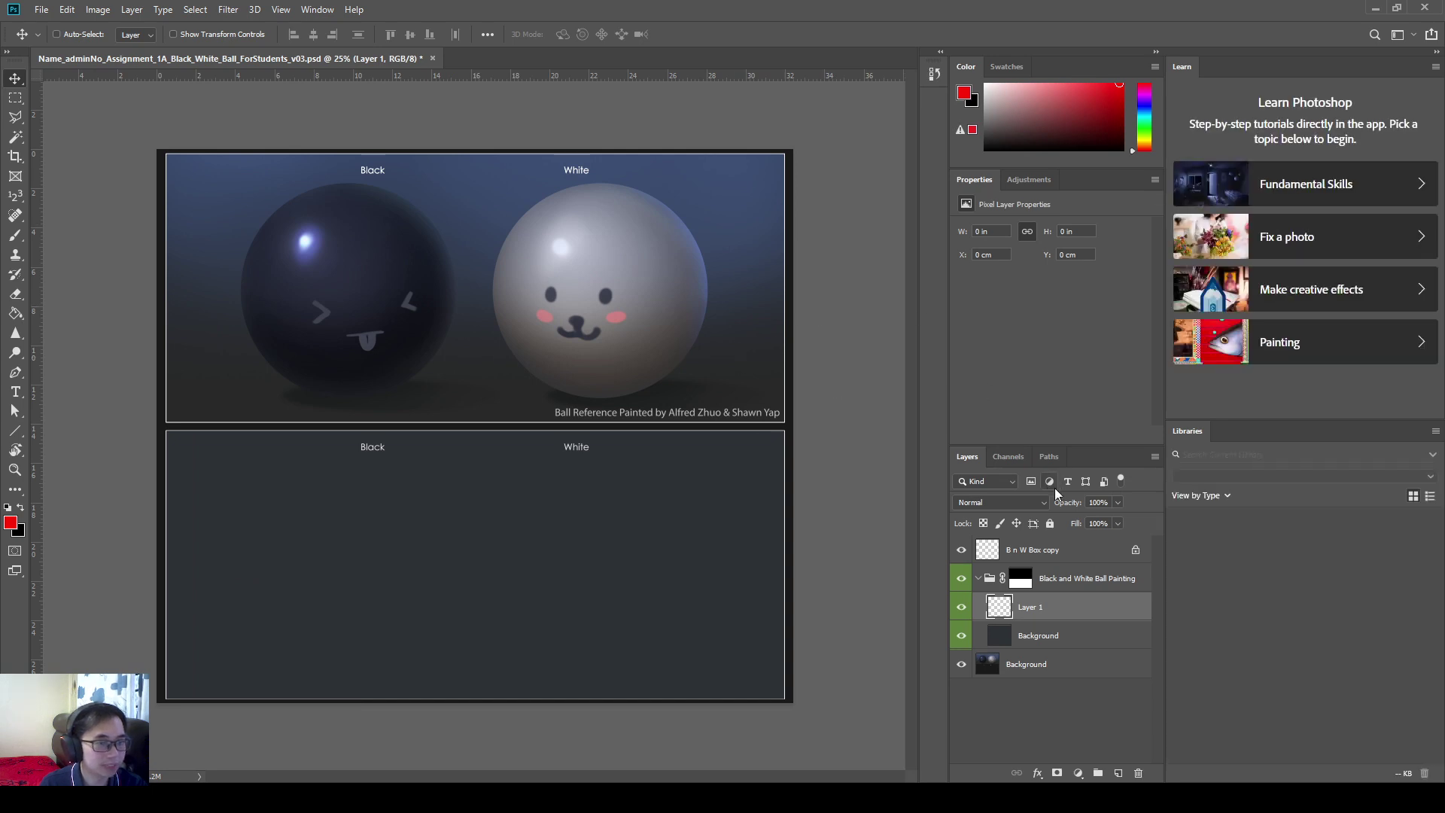
- Reapply the saved 1Nov2020 custom workspace to restore the Brushes and History panels
left_click(317, 9)
mouse_move(337, 45)
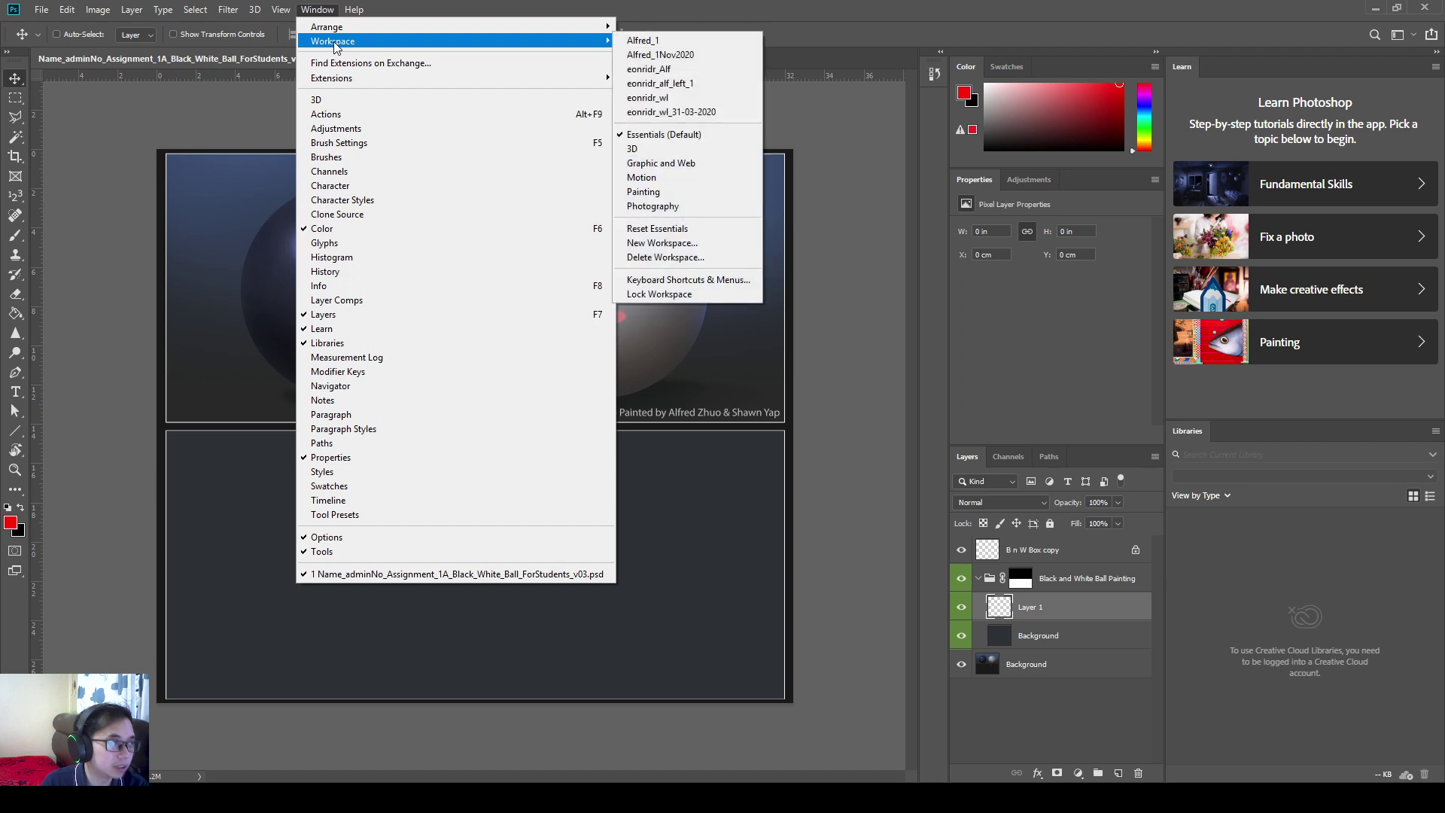
left_click(696, 57)
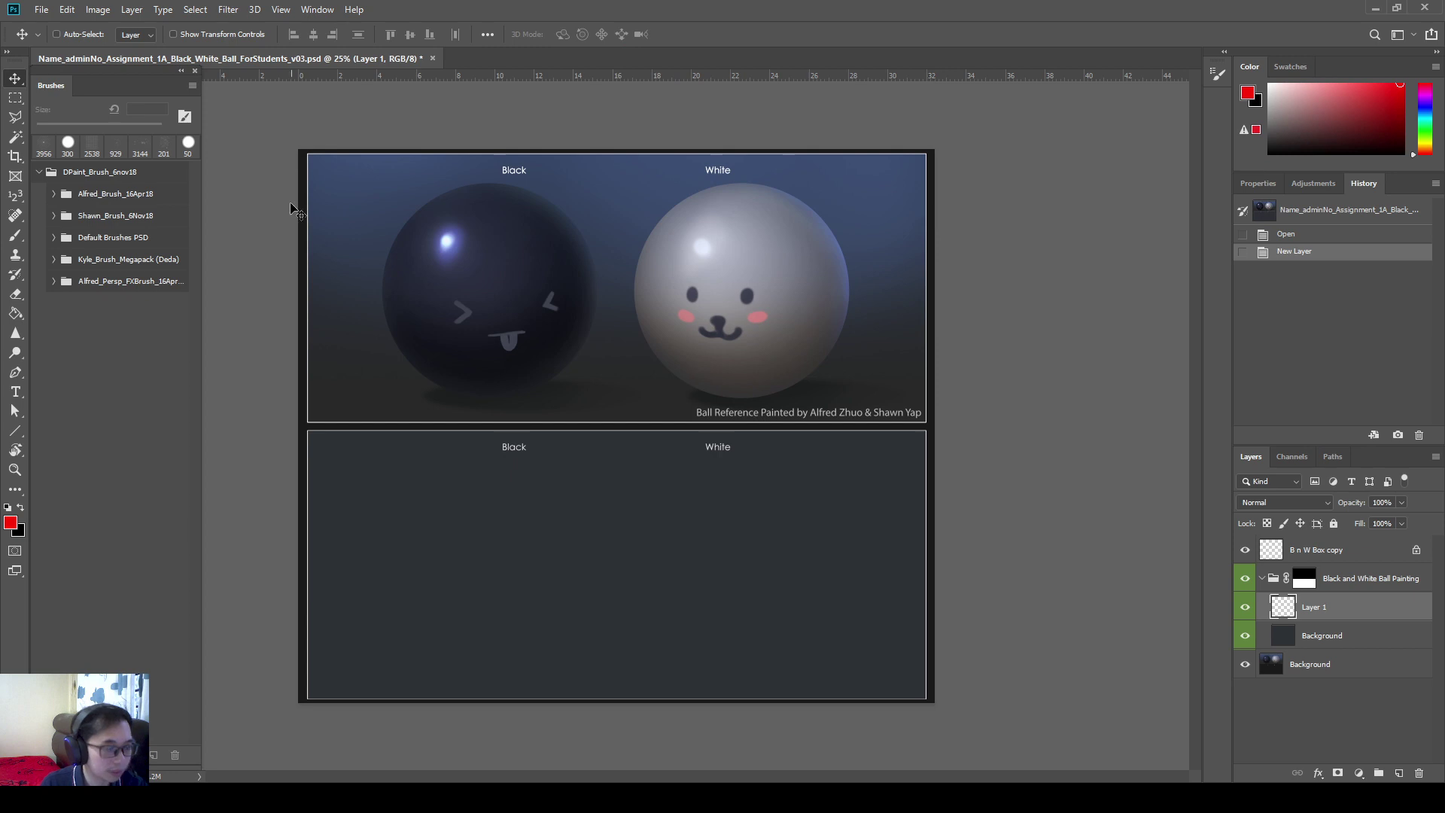
- Fold the DPaint_Brush_6nov18 group shut, then open and dismiss the Brushes panel flyout menu
left_click(39, 174)
left_click(39, 174)
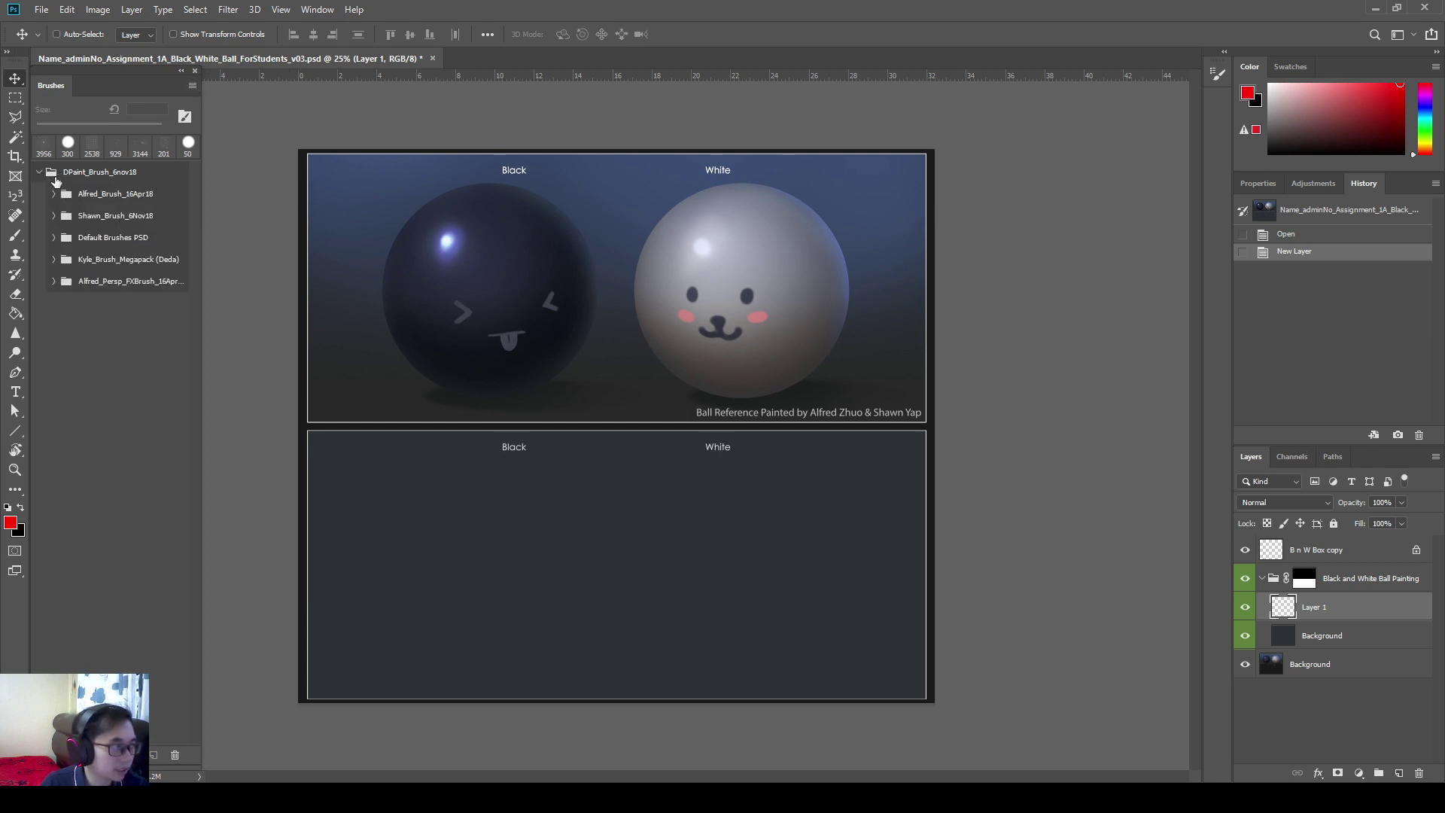
left_click(40, 174)
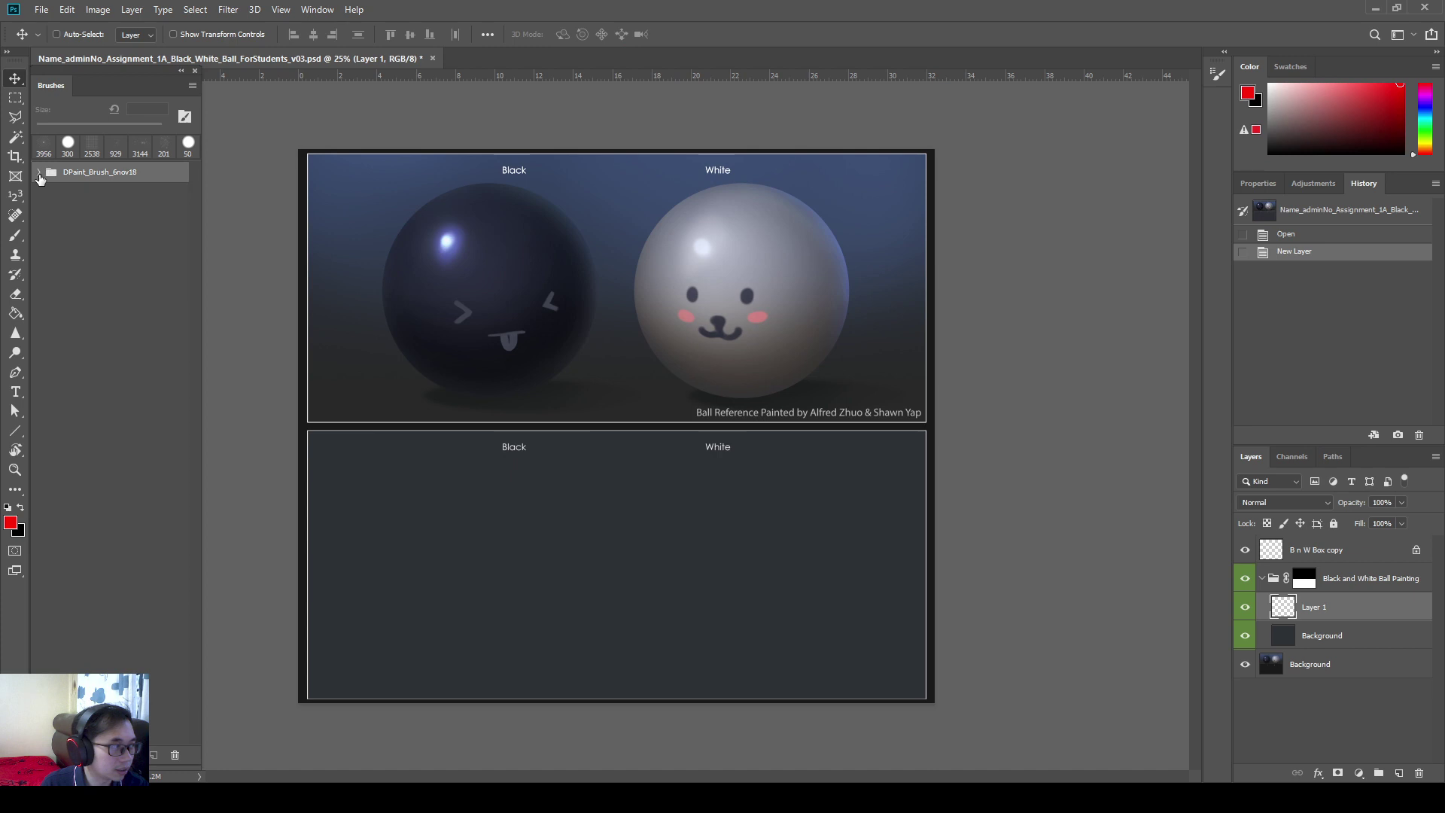
left_click(193, 86)
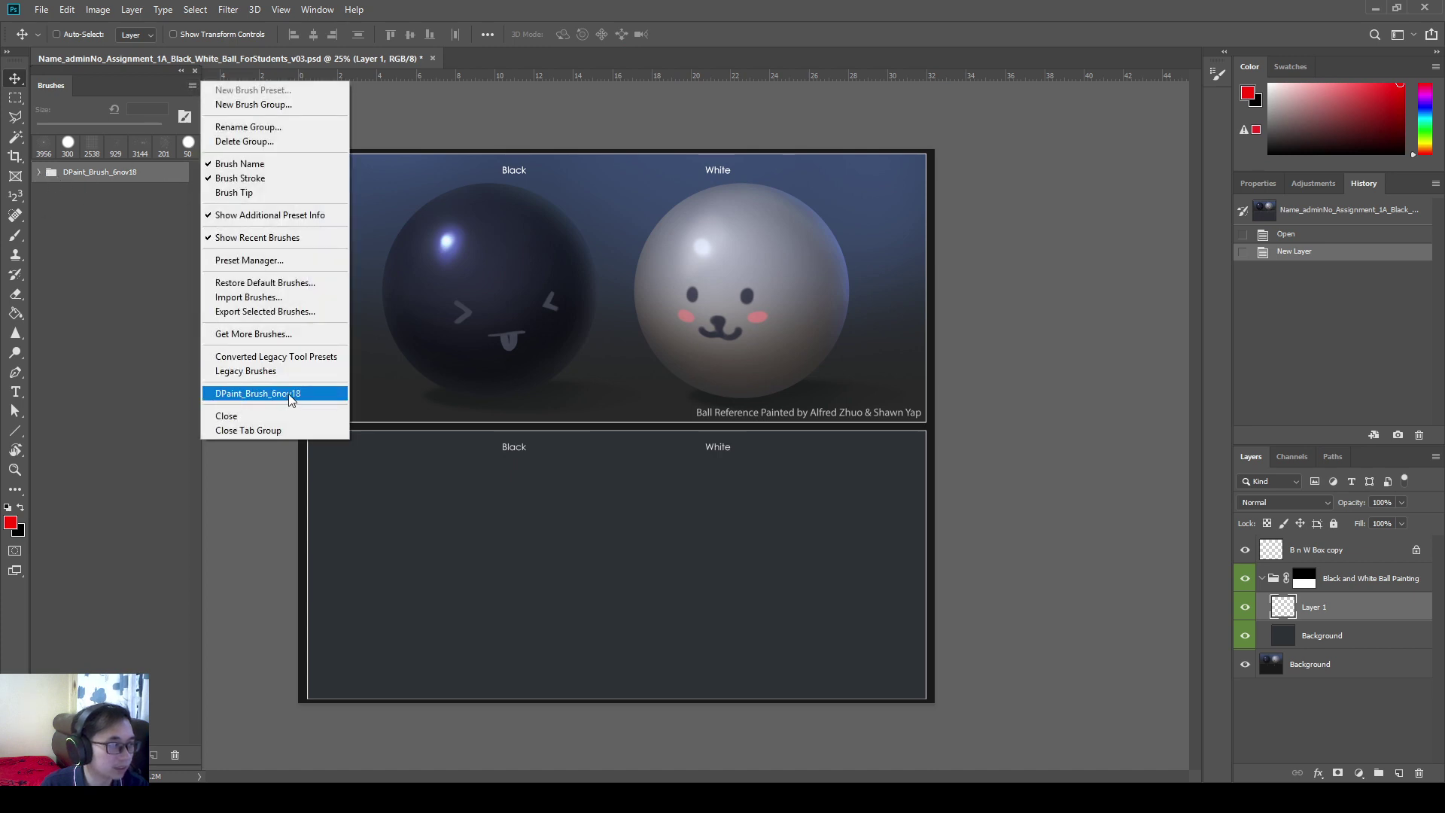
left_click(945, 169)
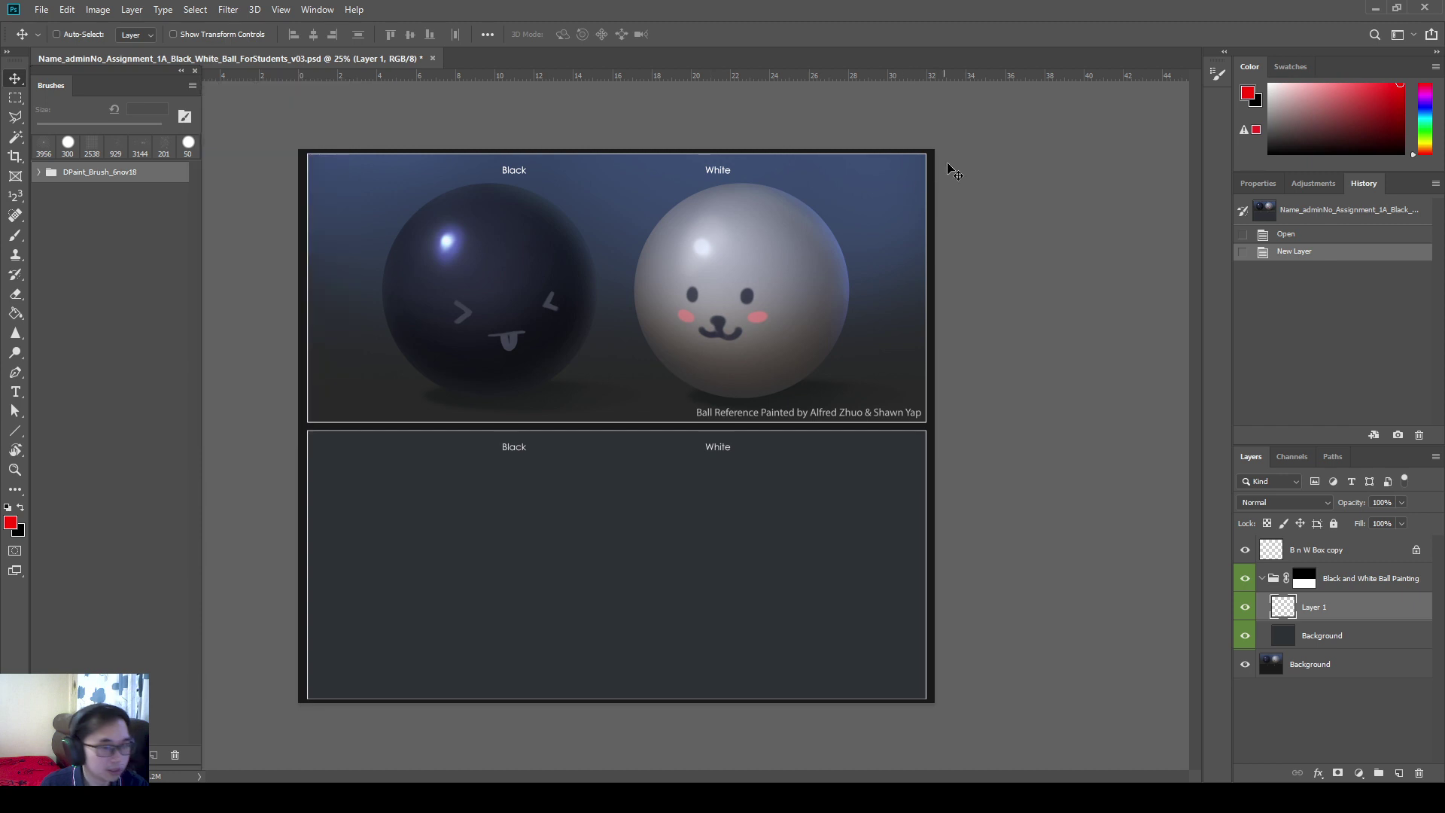